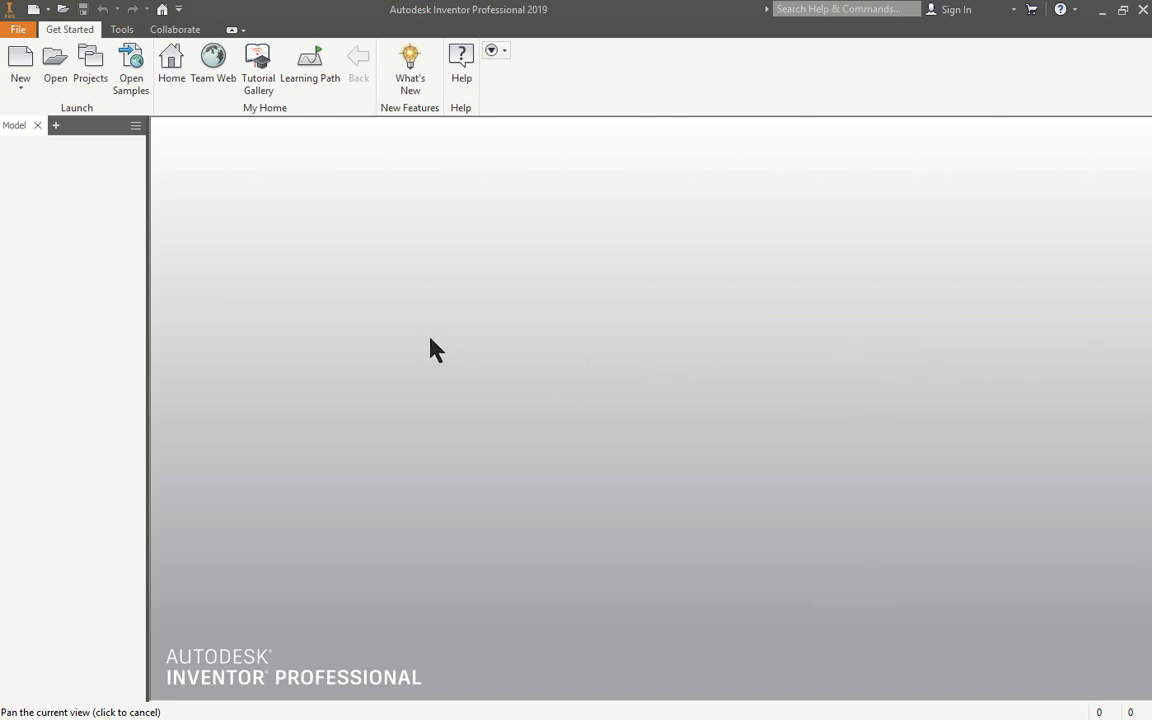
- Create a new drawing from the Standard.idw template
click(22, 70)
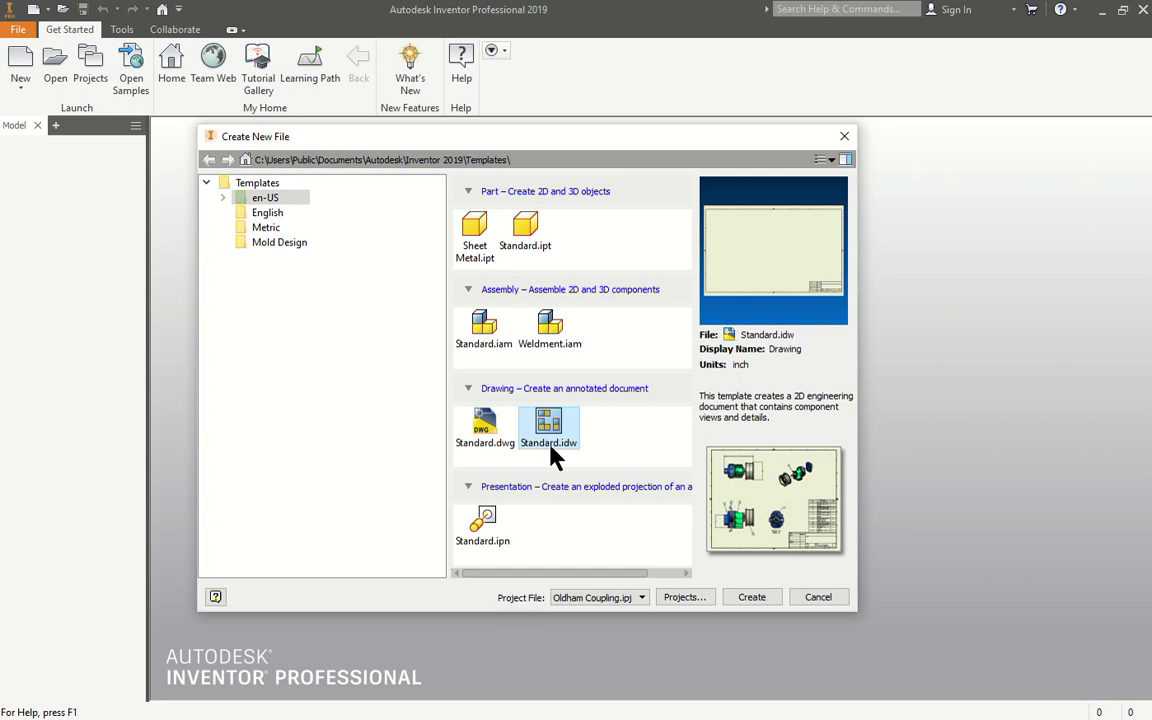
click(748, 596)
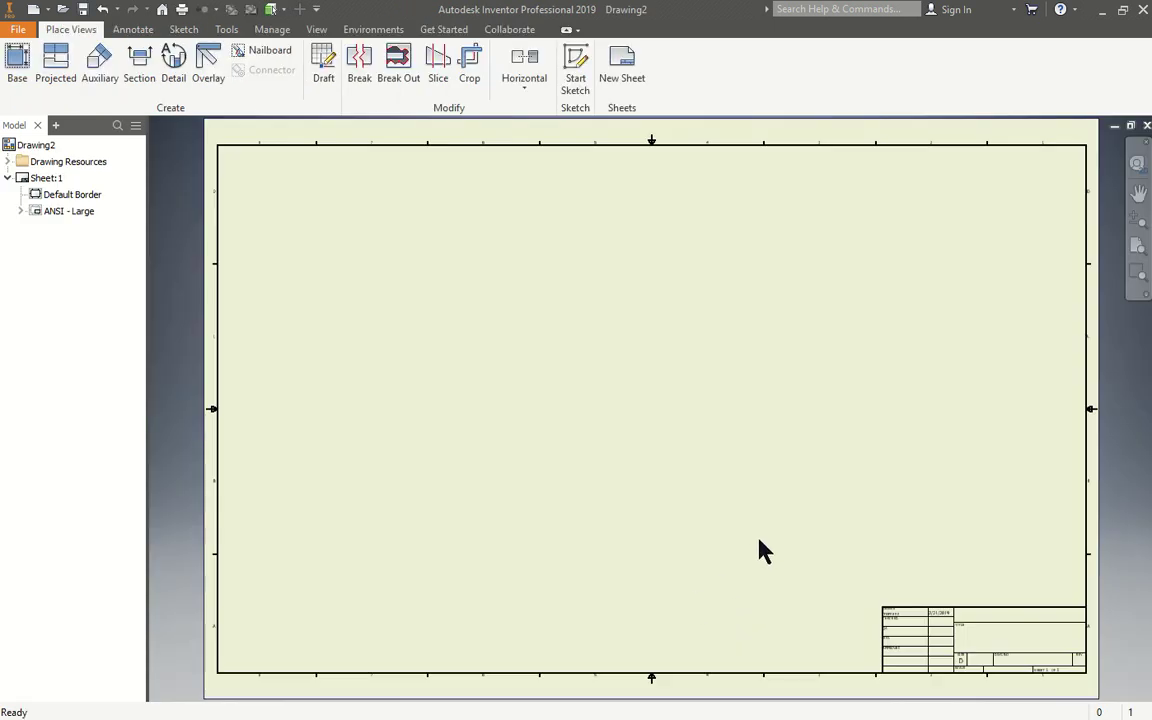
scroll(892, 620, up, 5)
scroll(799, 392, down, 2)
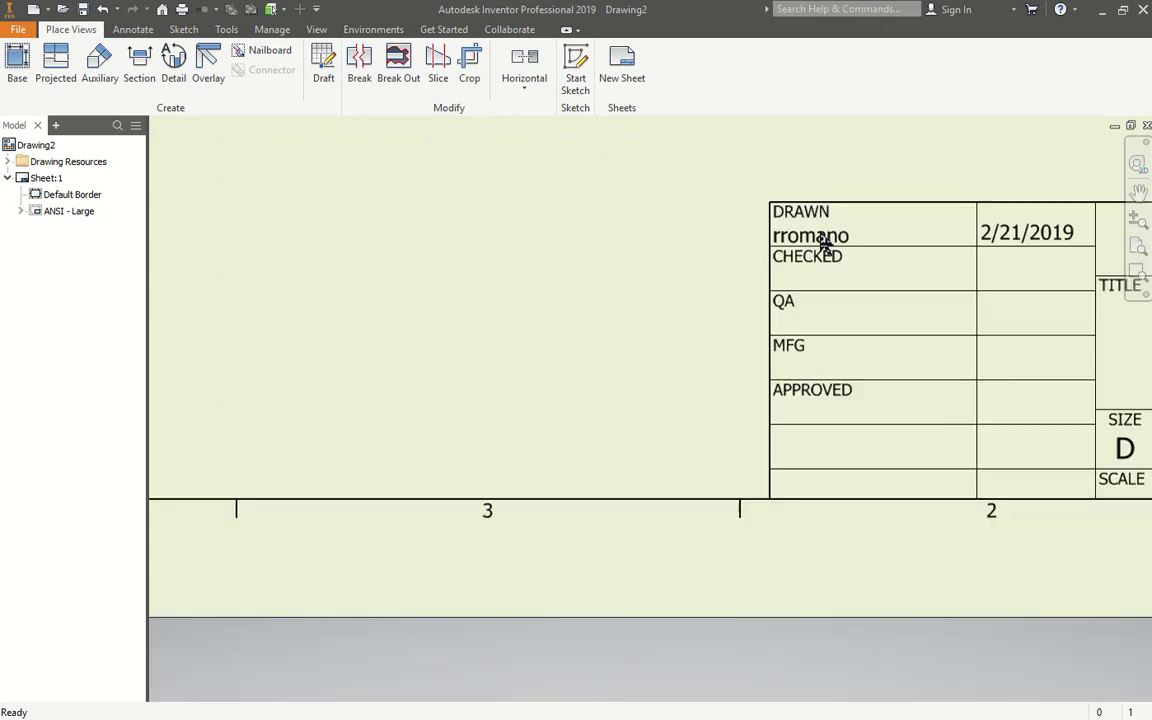
scroll(882, 244, down, 3)
scroll(668, 370, up, 3)
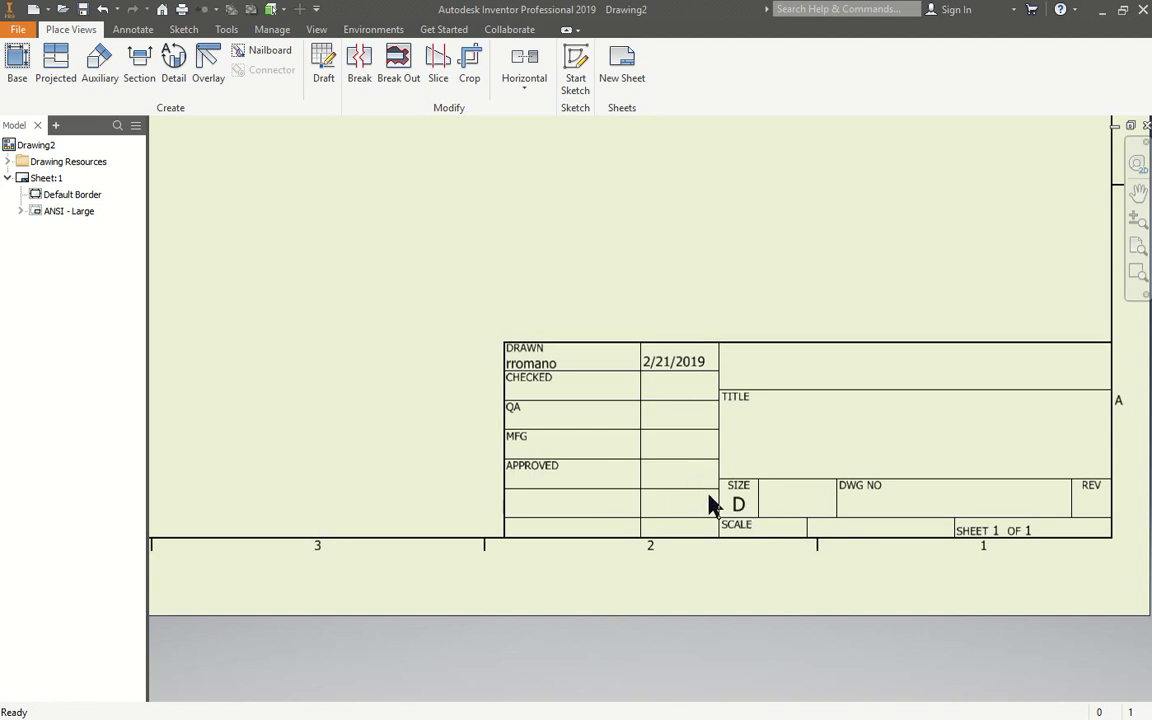
scroll(718, 508, down, 5)
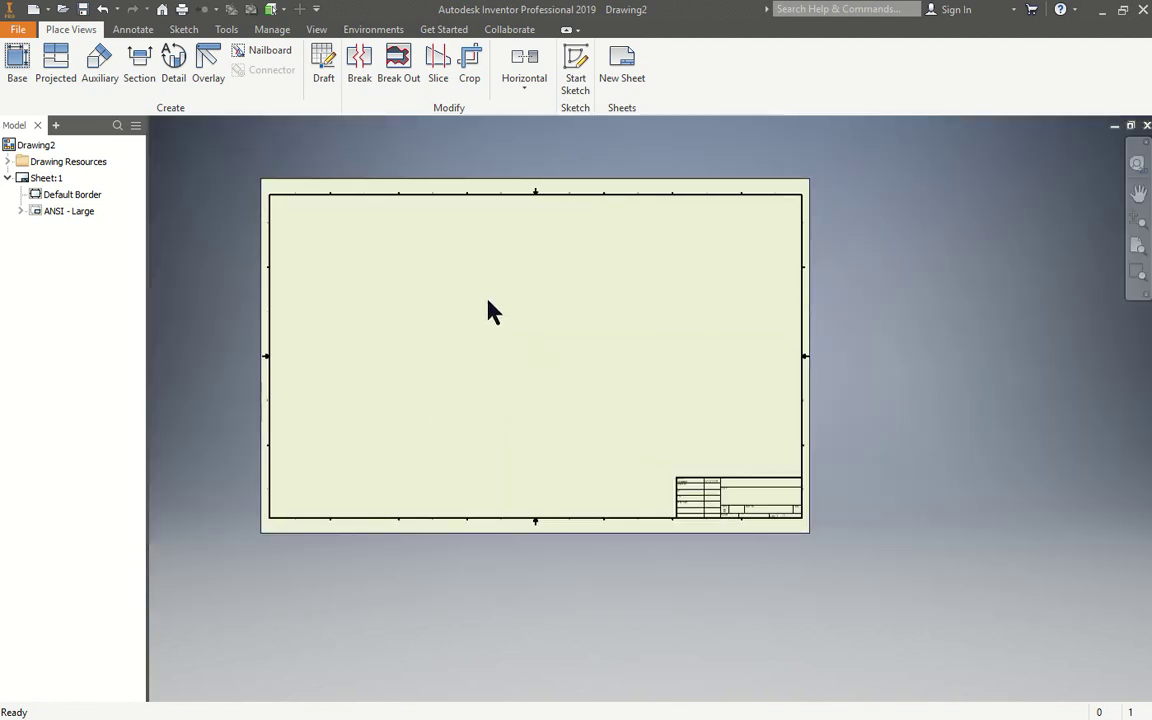
- Rename Sheet:1 to 'Cover Page' and set its size to B
right_click(52, 182)
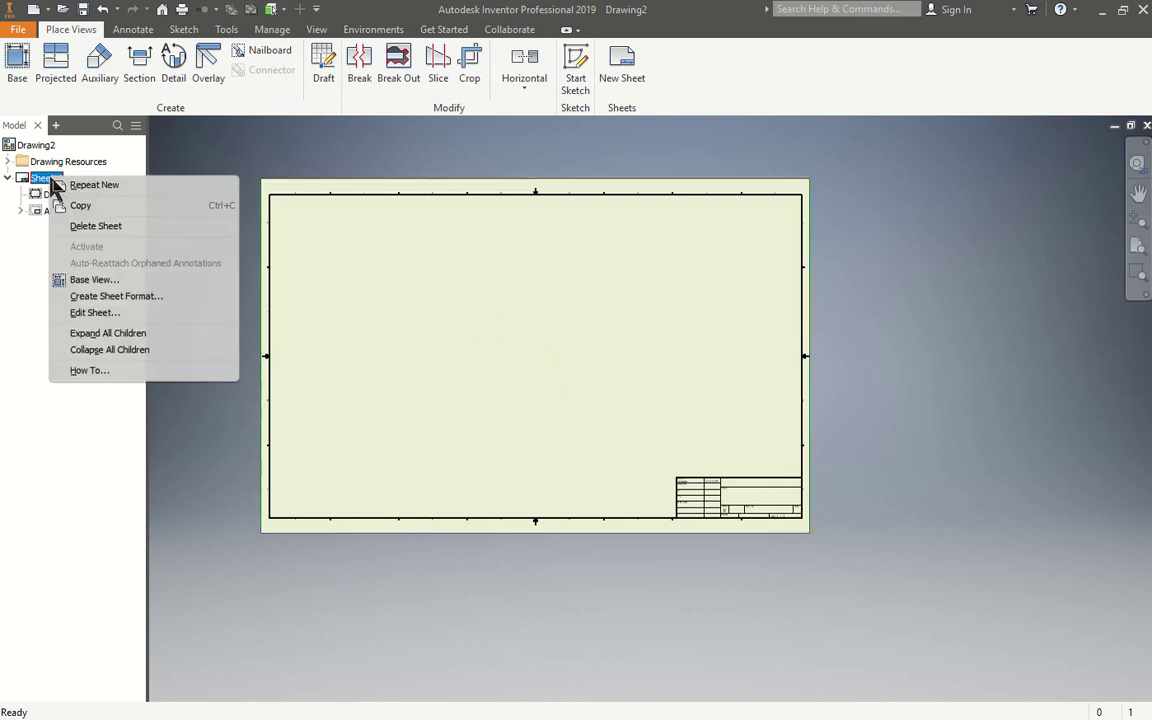
click(143, 314)
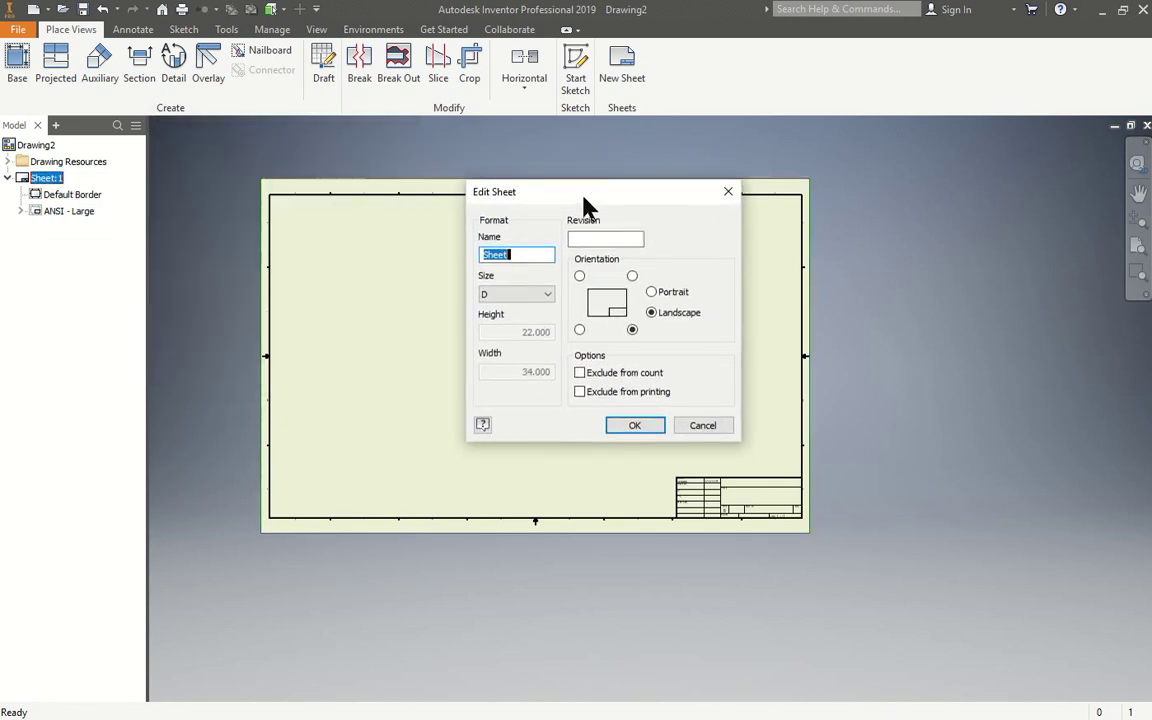
drag(532, 256, 456, 261)
key(BackSpace)
text(Cover Page)
click(536, 296)
click(540, 314)
- Keep landscape orientation, exclude the sheet from the count, set revision 0 and apply
click(652, 292)
click(652, 313)
click(652, 292)
click(652, 312)
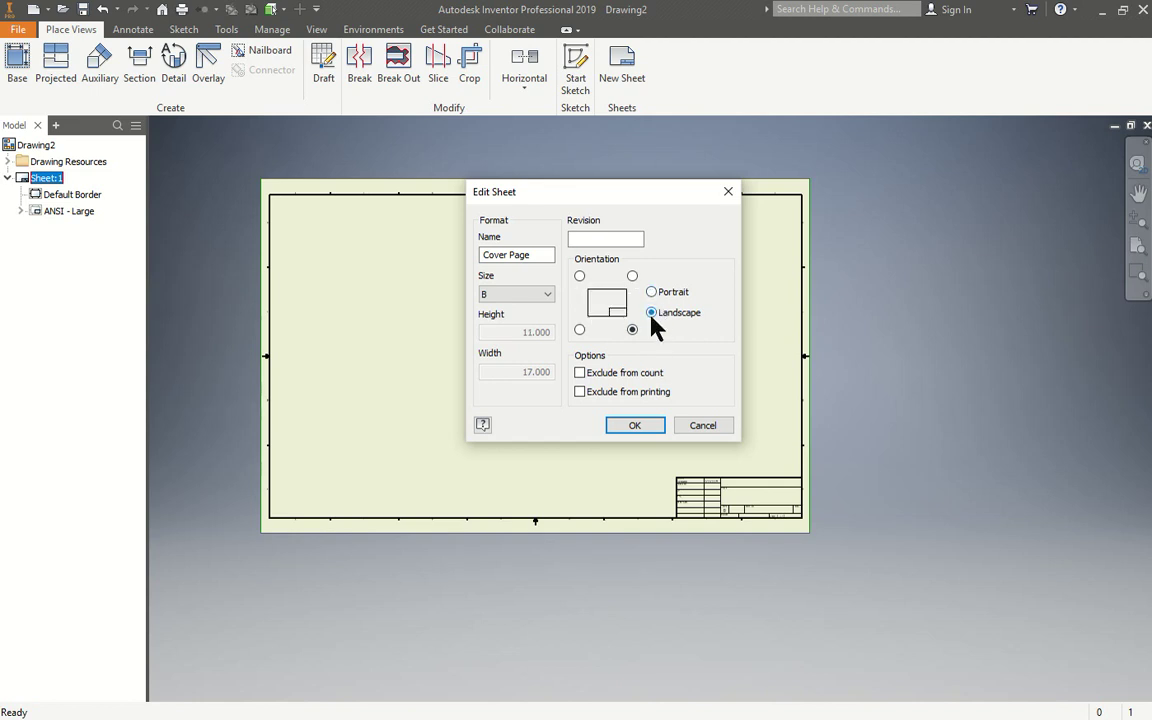
click(634, 373)
click(581, 240)
text(0)
click(628, 425)
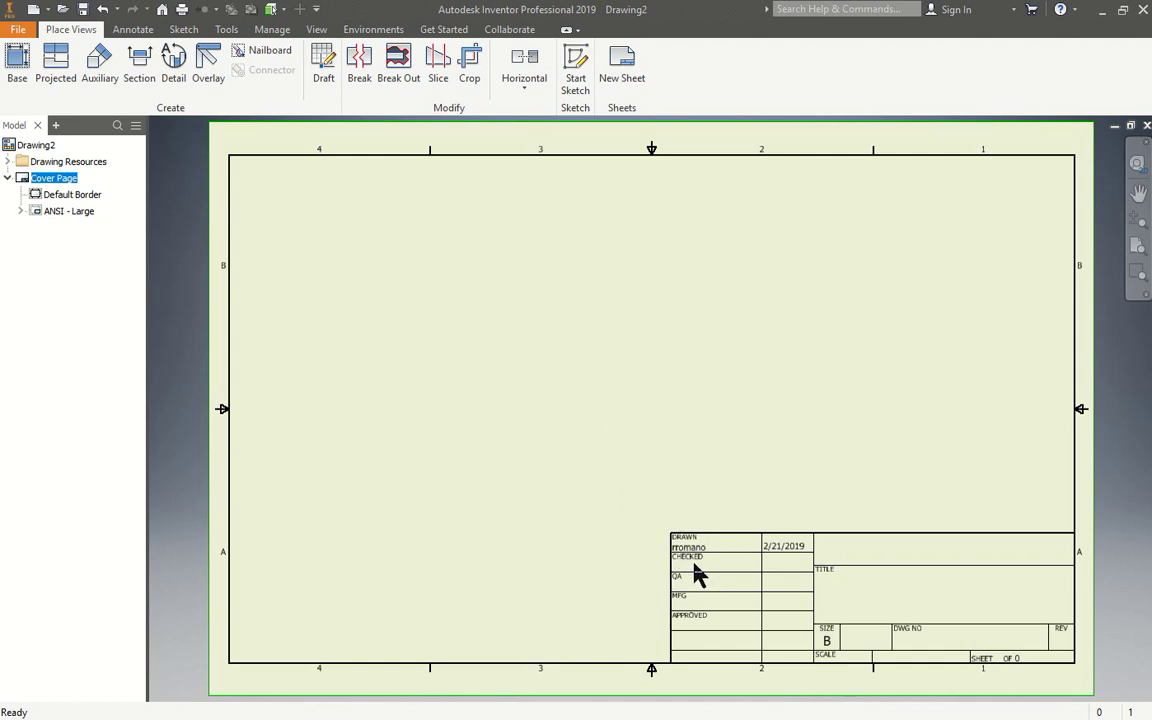
- Replace the User name in General application options with the drafter's name and apply
scroll(640, 540, up, 5)
scroll(638, 522, down, 3)
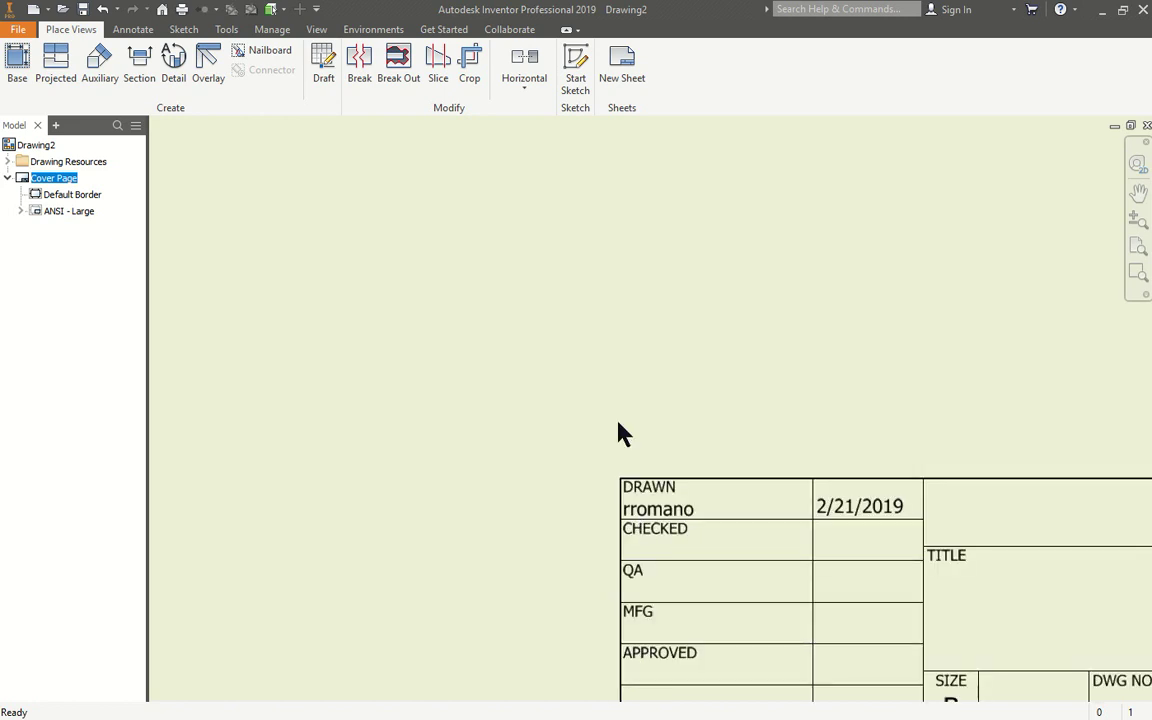
click(22, 30)
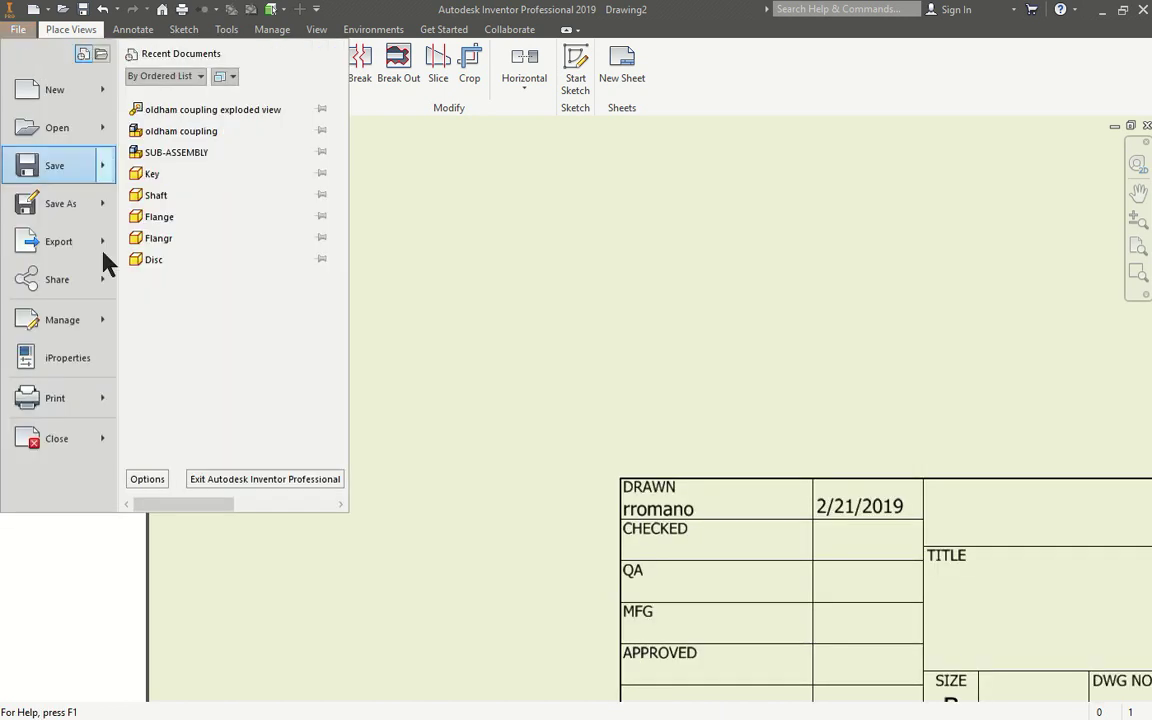
click(146, 476)
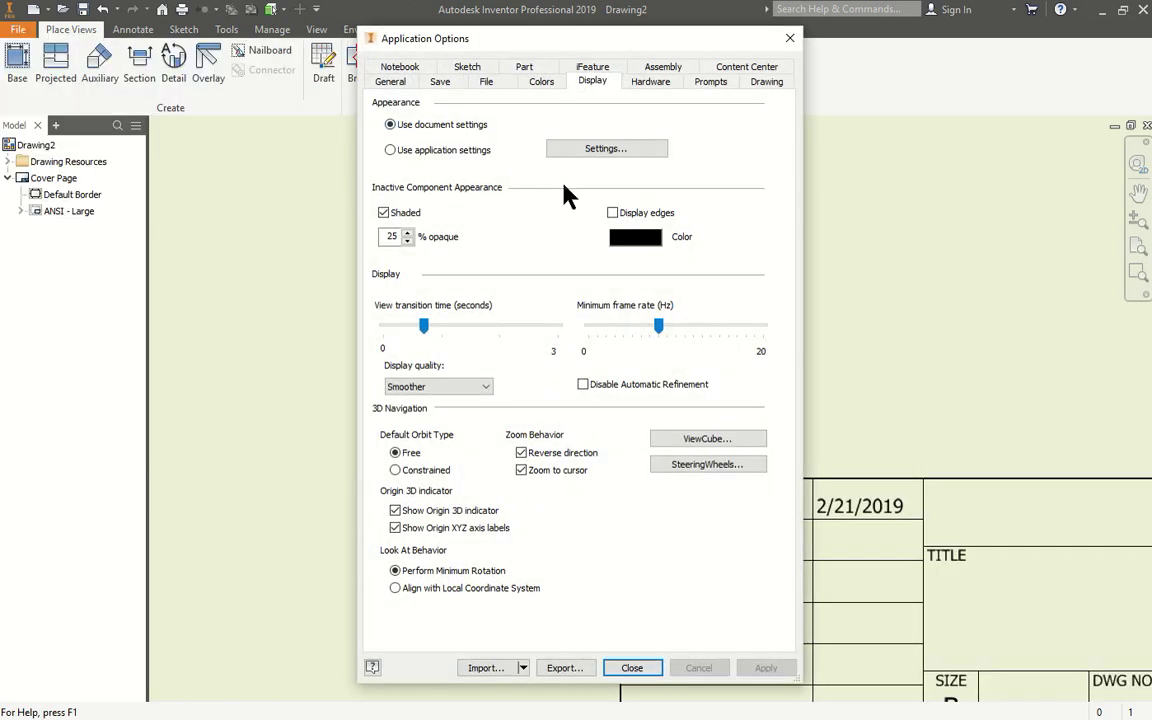
click(390, 84)
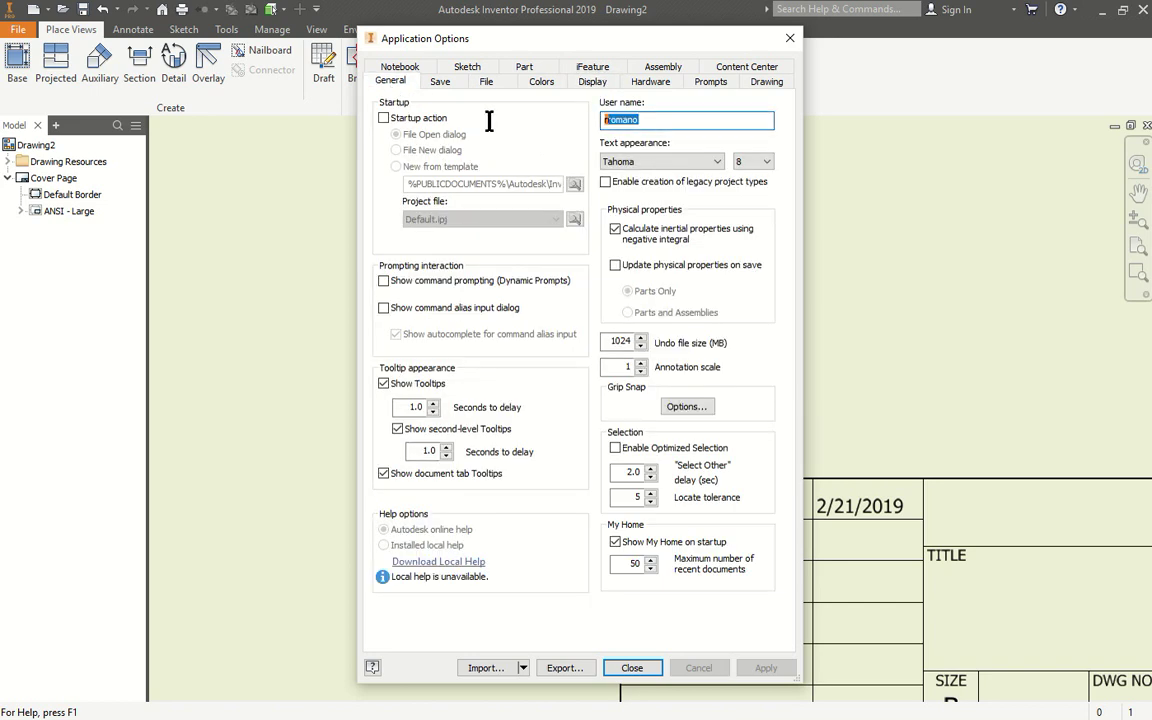
key(BackSpace)
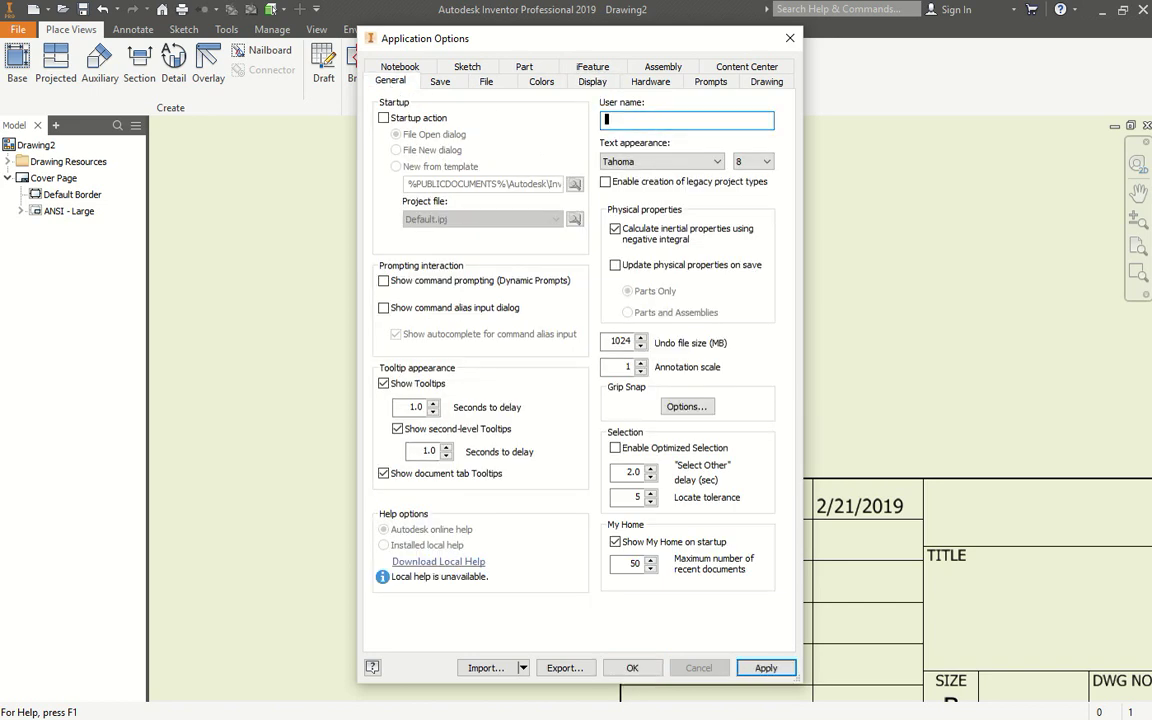
text(R.R)
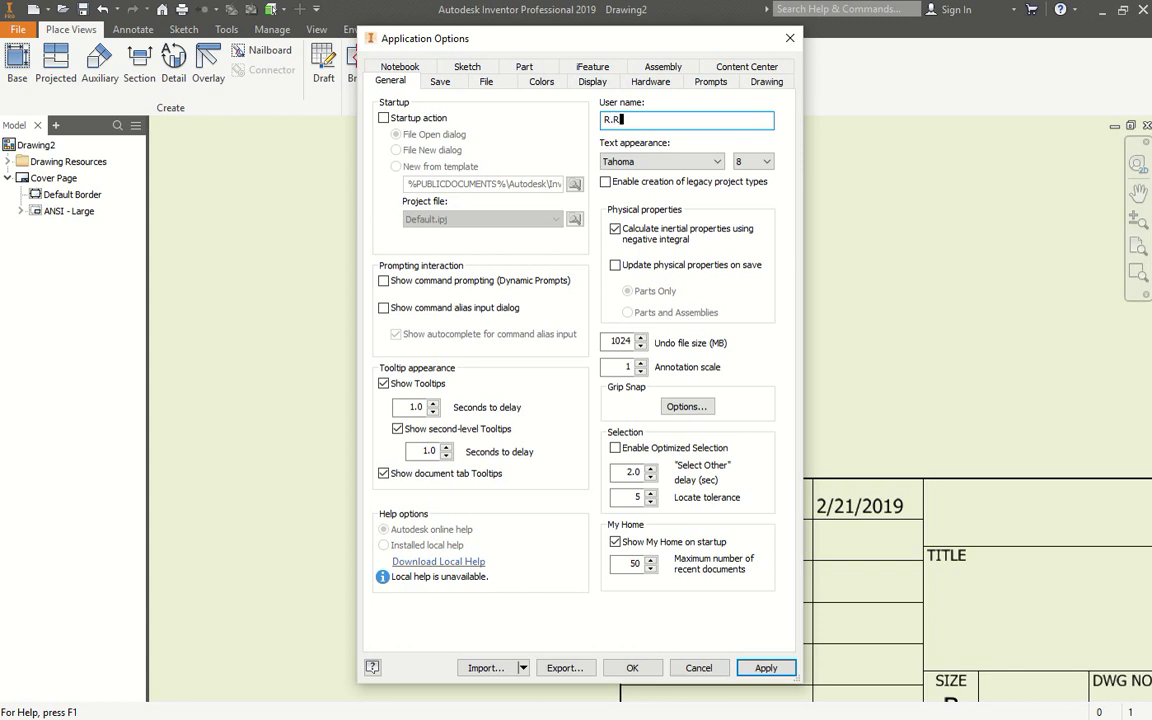
text(omano)
click(763, 667)
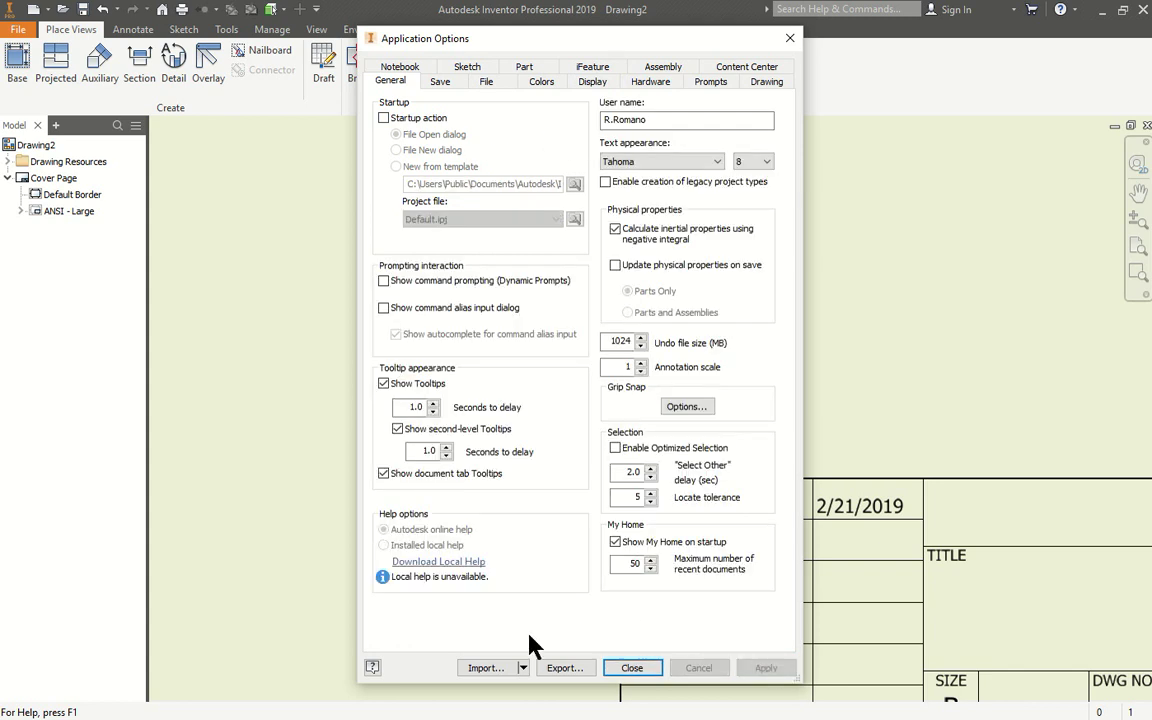
click(634, 668)
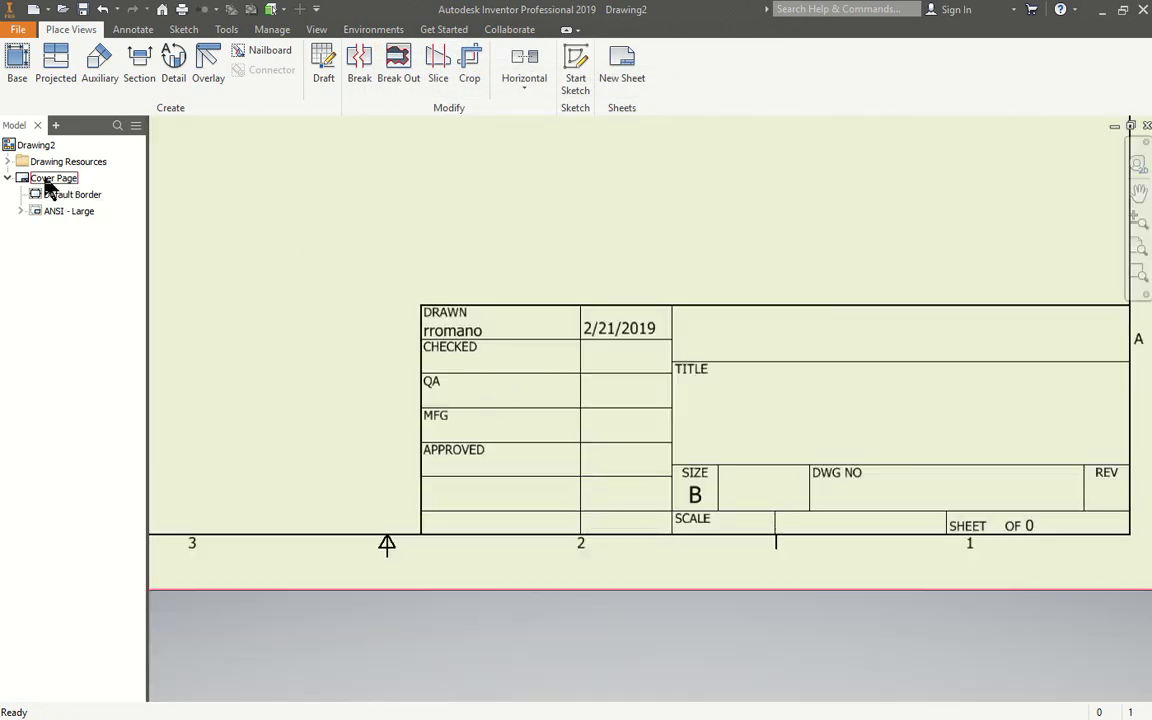
- Reopen the Cover Page sheet settings and confirm them unchanged
right_click(46, 182)
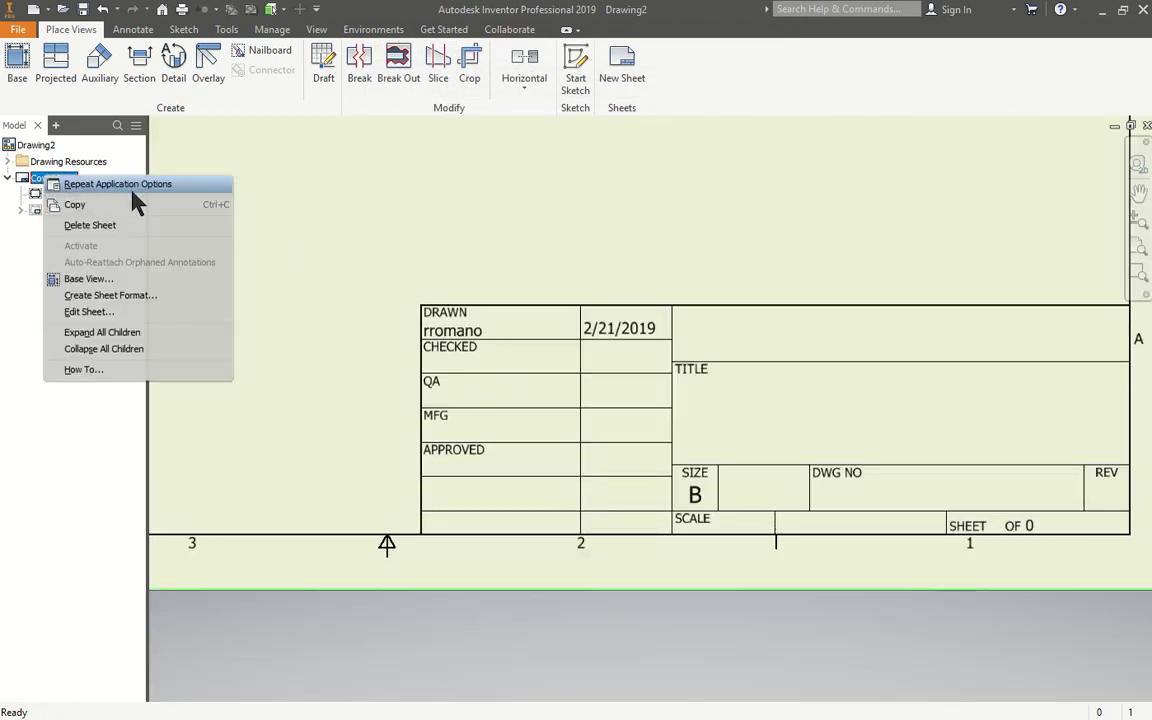
click(90, 312)
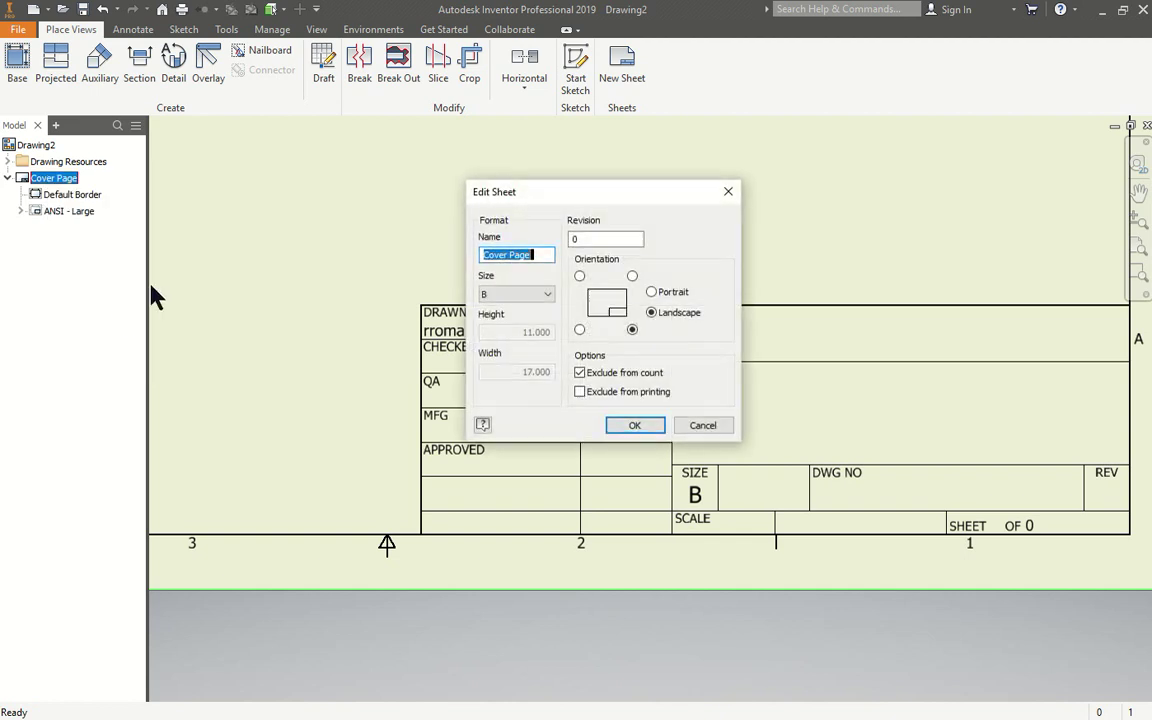
click(630, 428)
scroll(411, 340, down, 4)
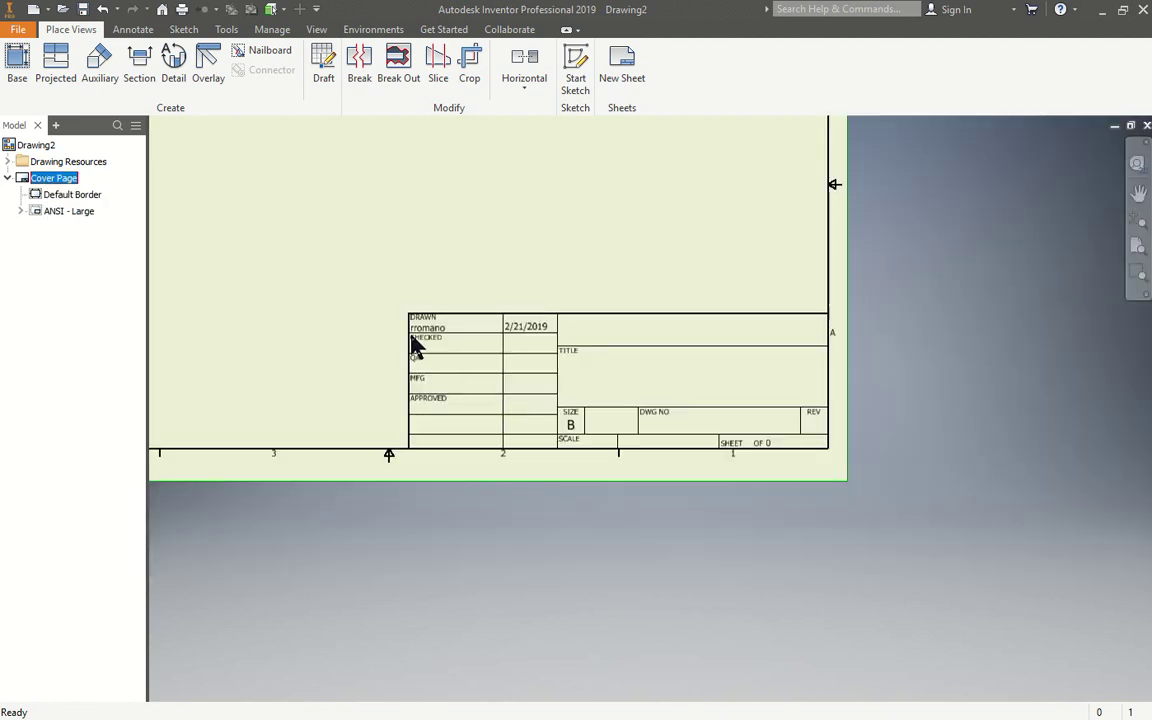
right_click(46, 180)
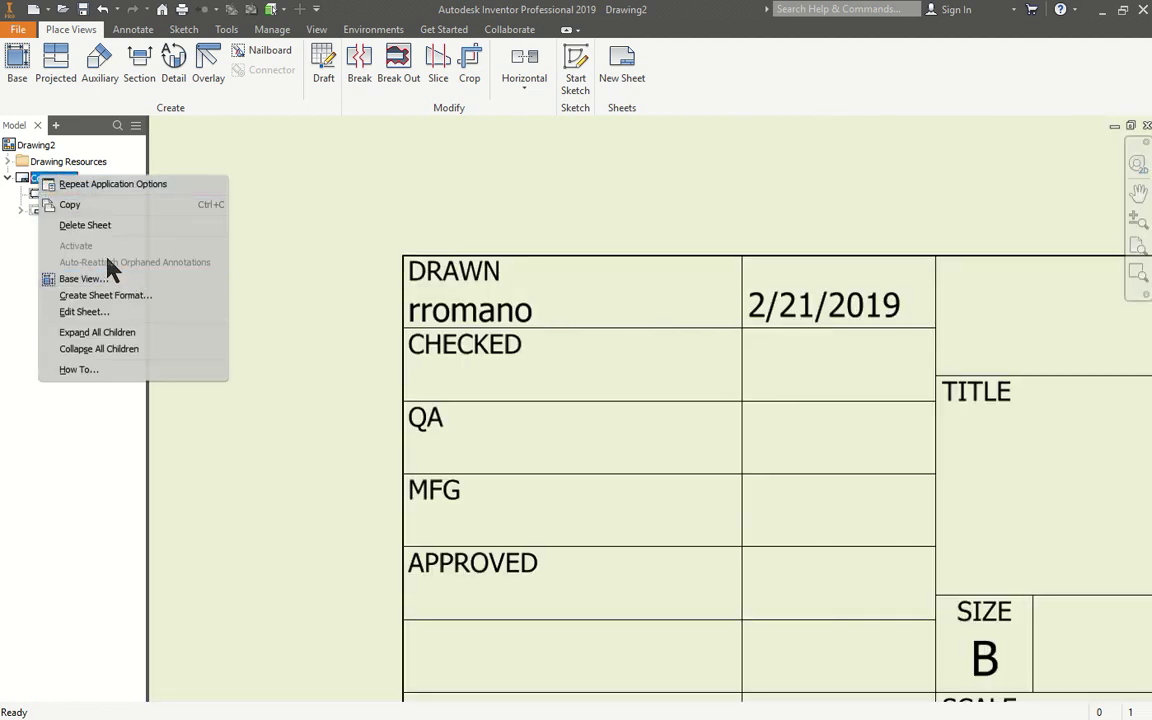
click(30, 146)
- Add a new sheet to Drawing2, creating Cover Page:1
right_click(35, 148)
click(76, 171)
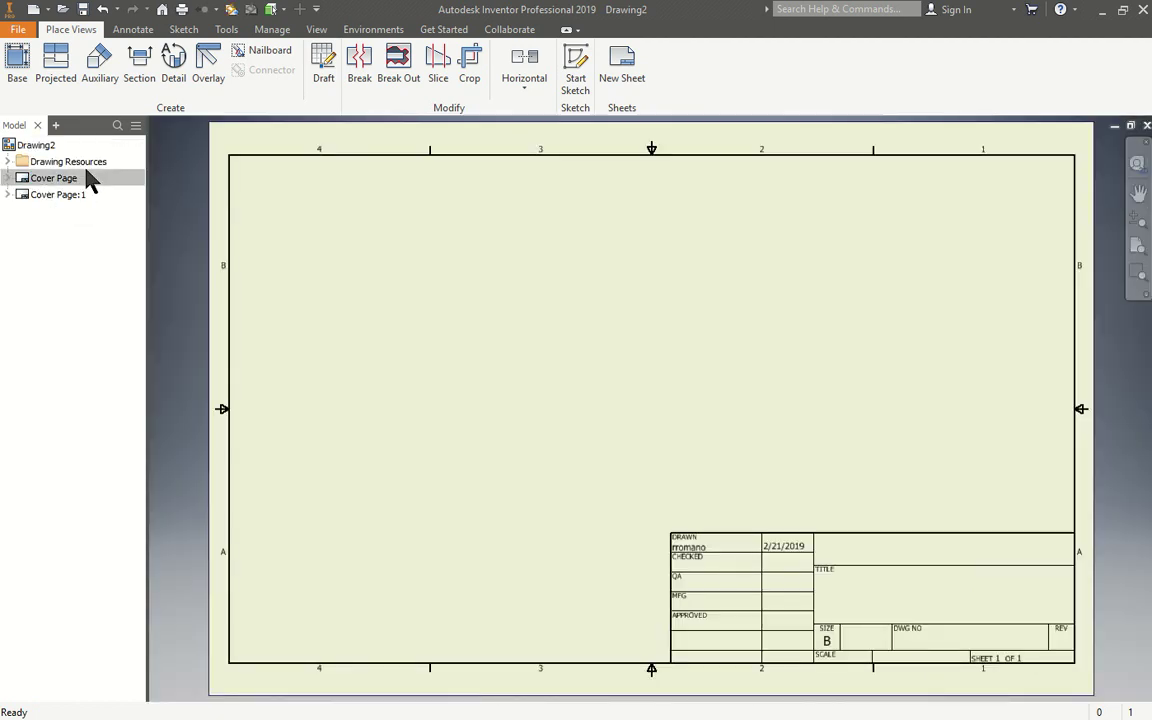
scroll(670, 560, up, 5)
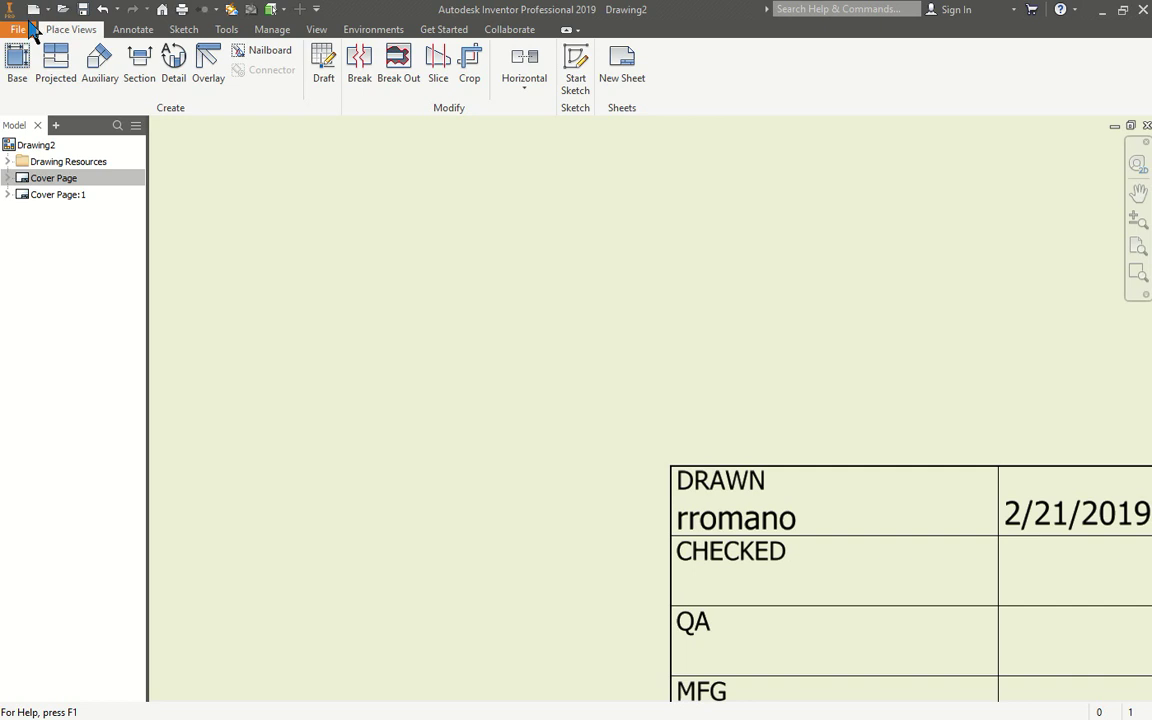
click(20, 30)
click(148, 477)
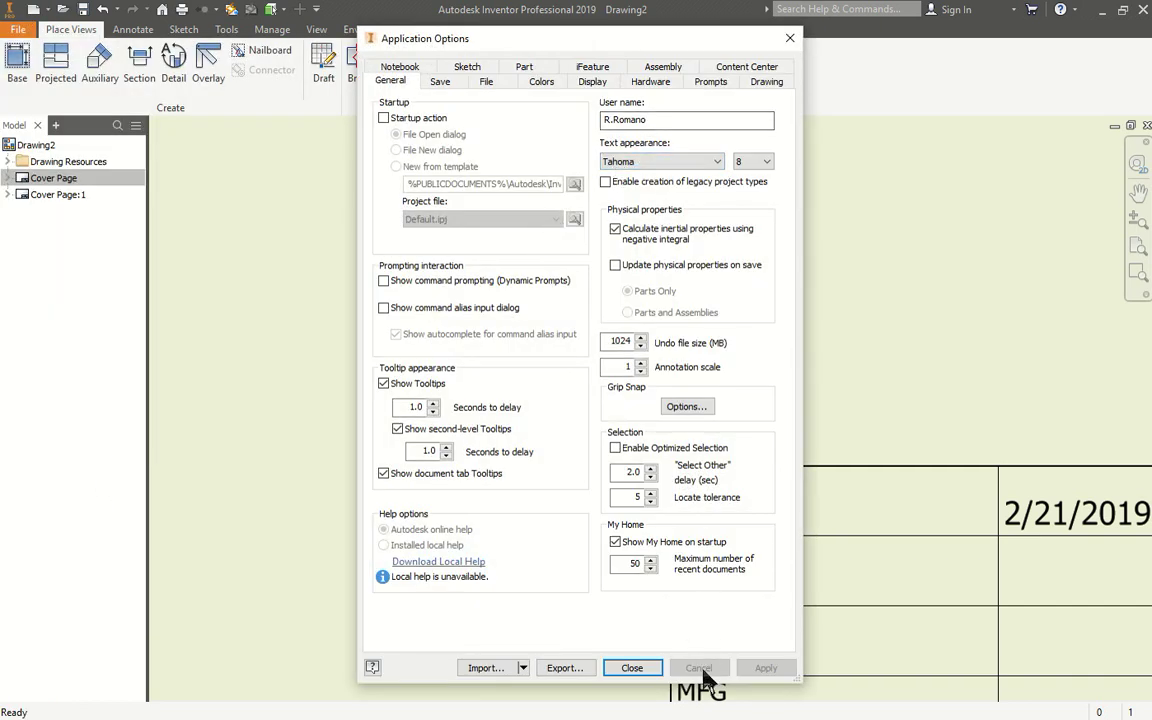
click(632, 668)
scroll(500, 460, down, 2)
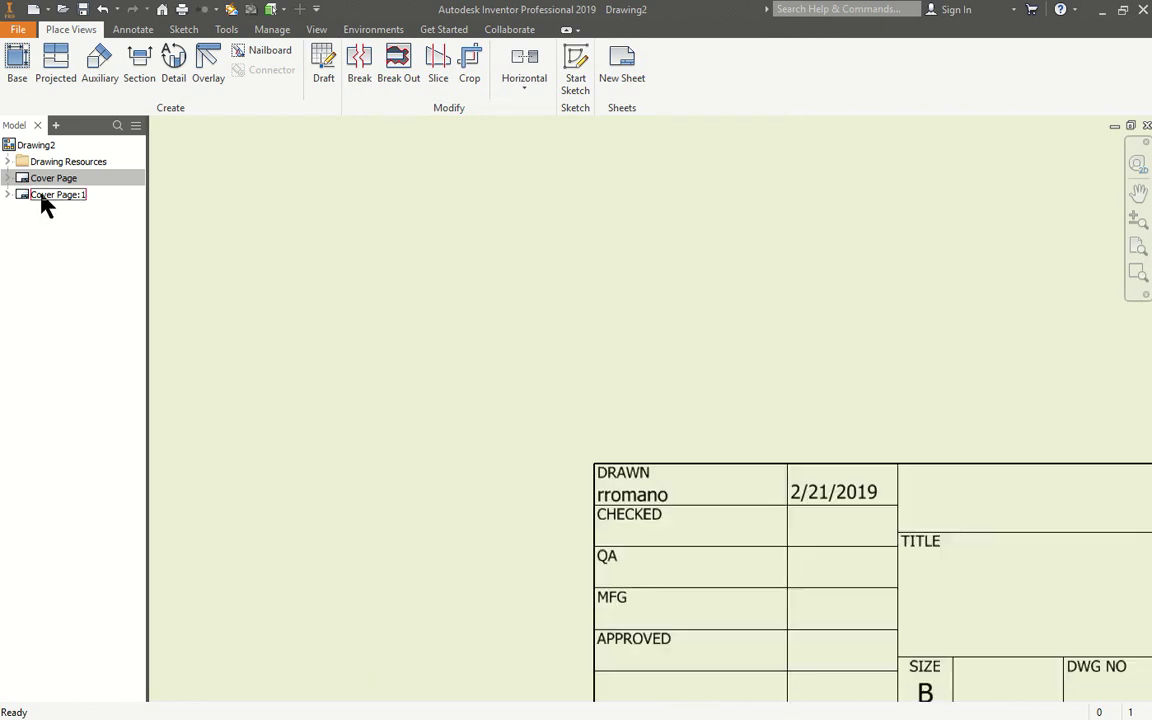
click(19, 30)
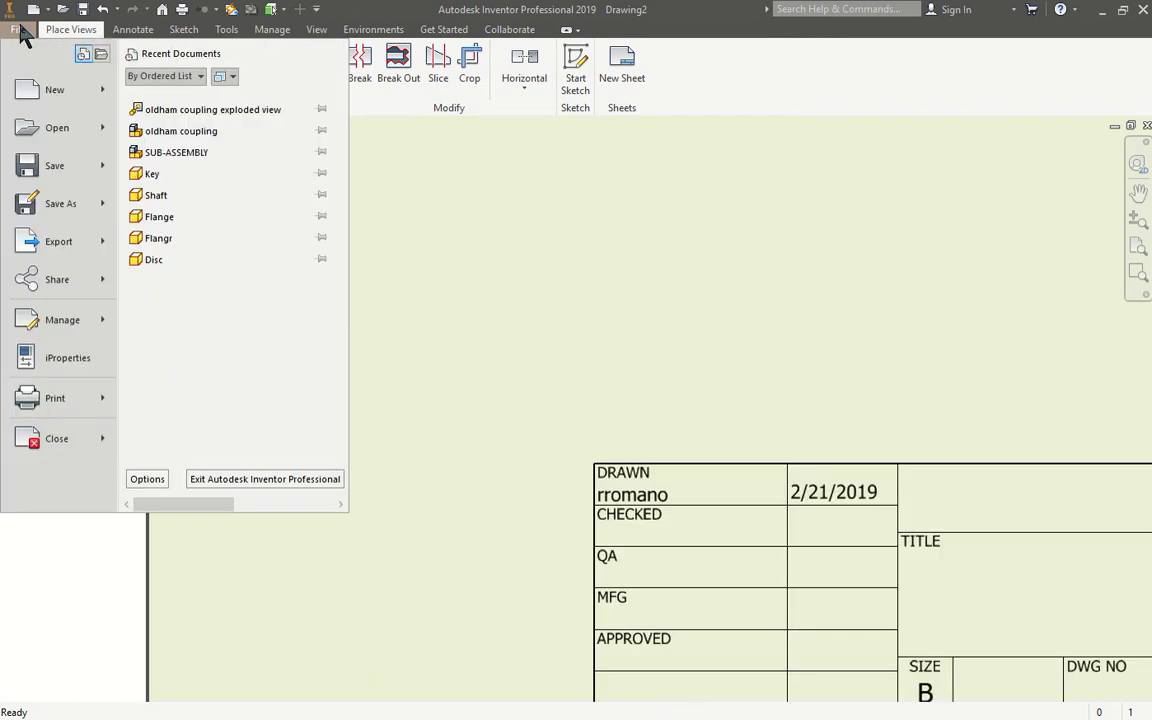
click(56, 360)
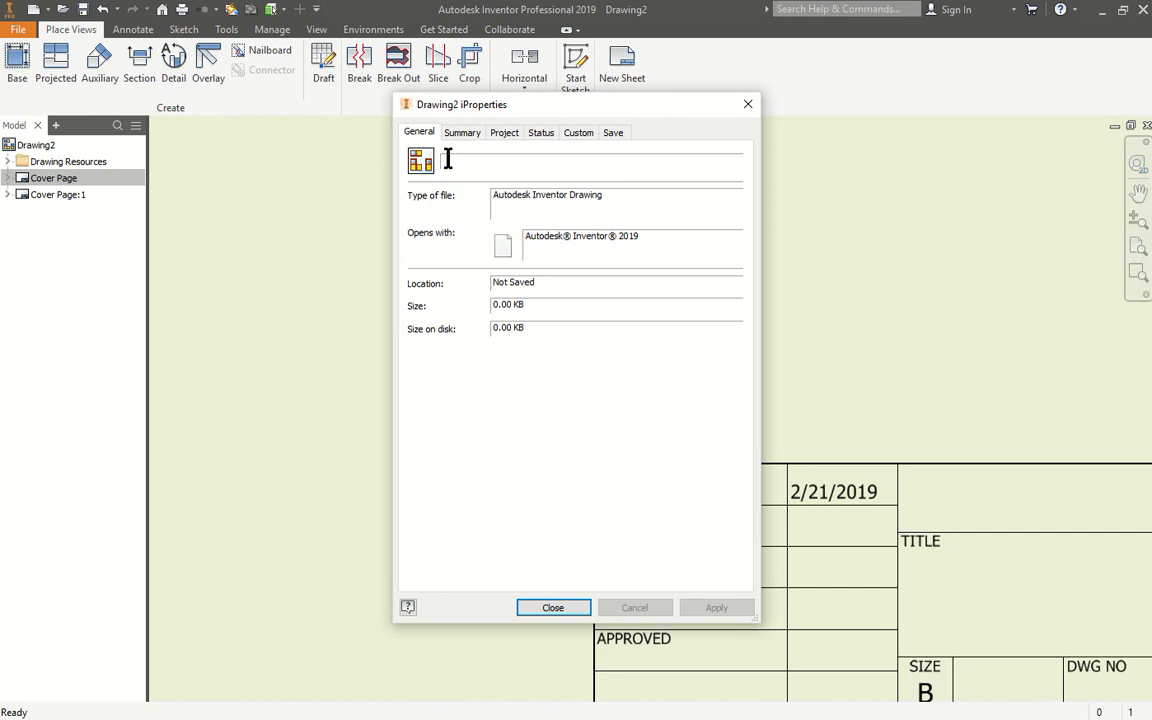
click(462, 132)
drag(537, 200, 350, 201)
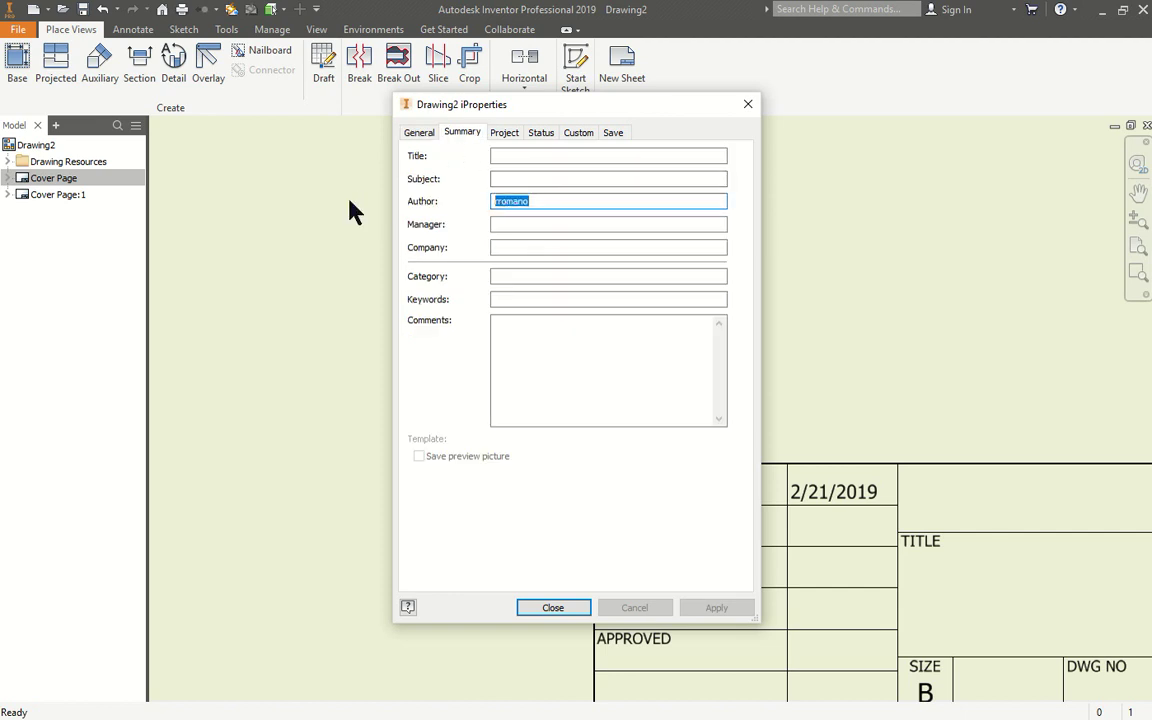
text(R.)
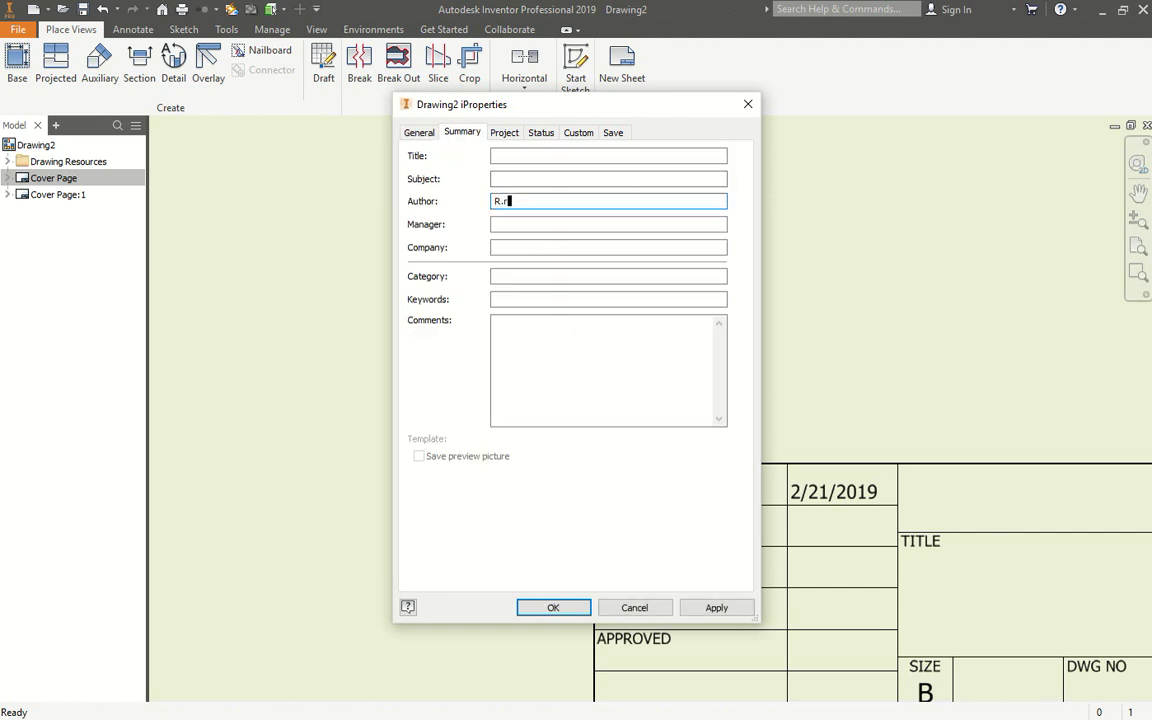
text(Romano)
click(698, 607)
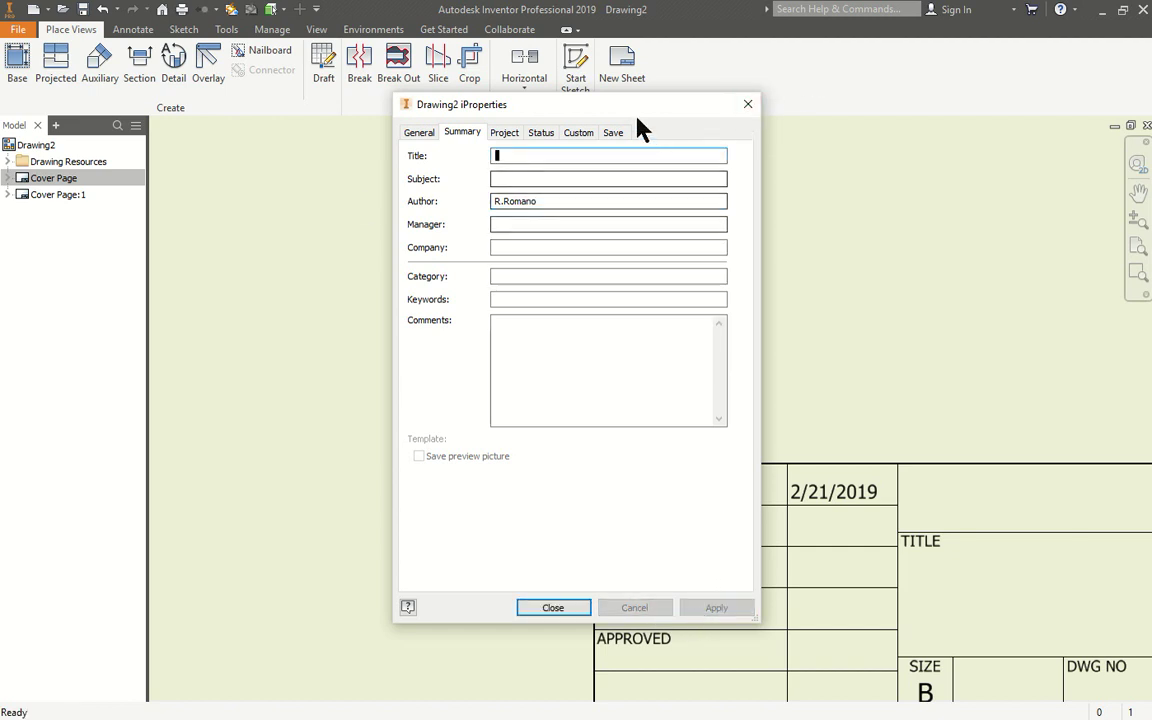
drag(633, 108, 366, 113)
click(314, 609)
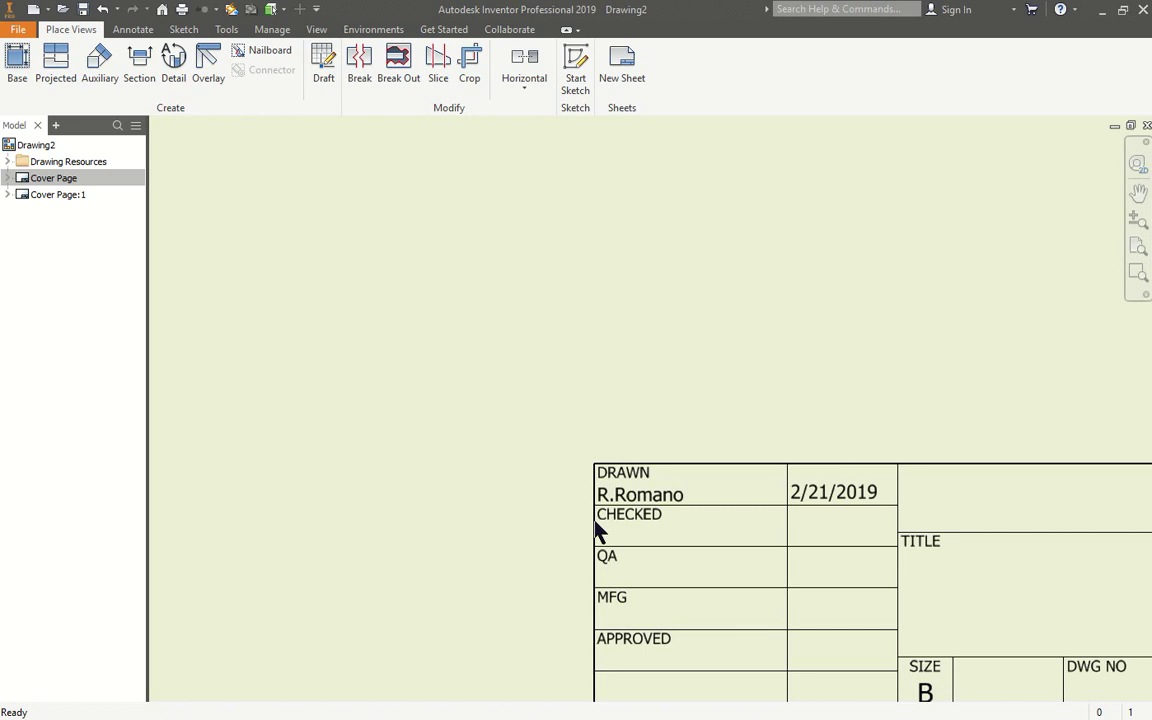
- Enter 'Oldham Coupling' as the Title in the drawing's Summary iProperties and apply
scroll(301, 398, down, 5)
scroll(603, 532, up, 3)
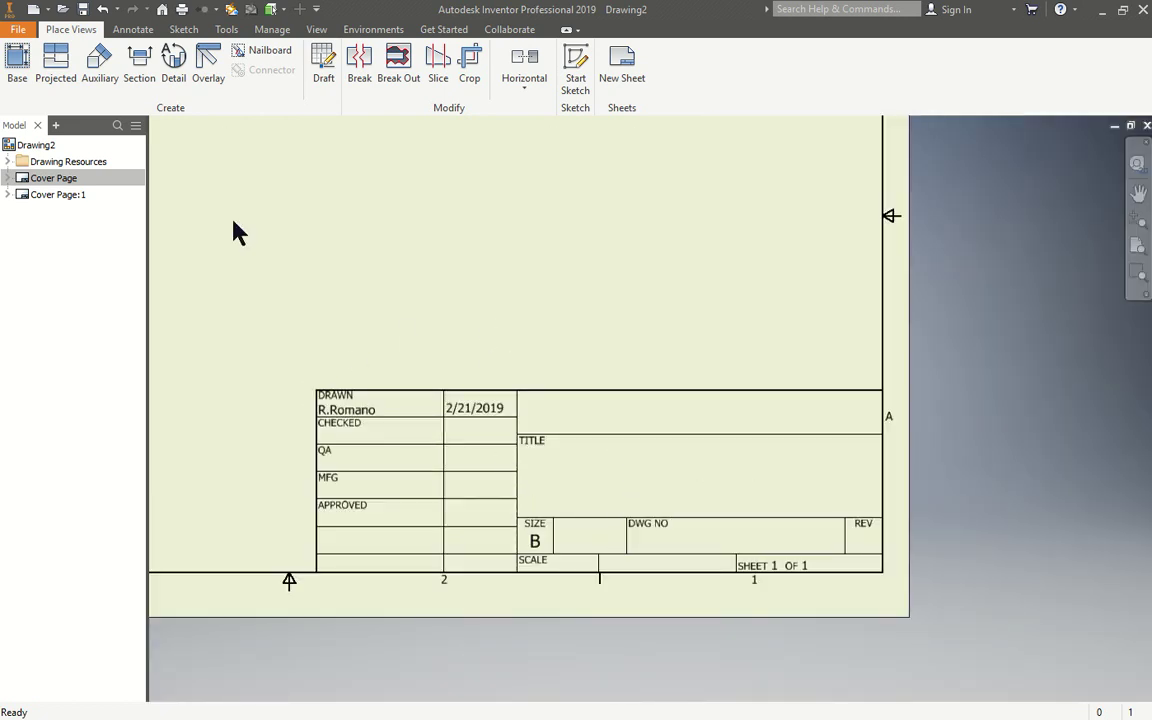
click(71, 182)
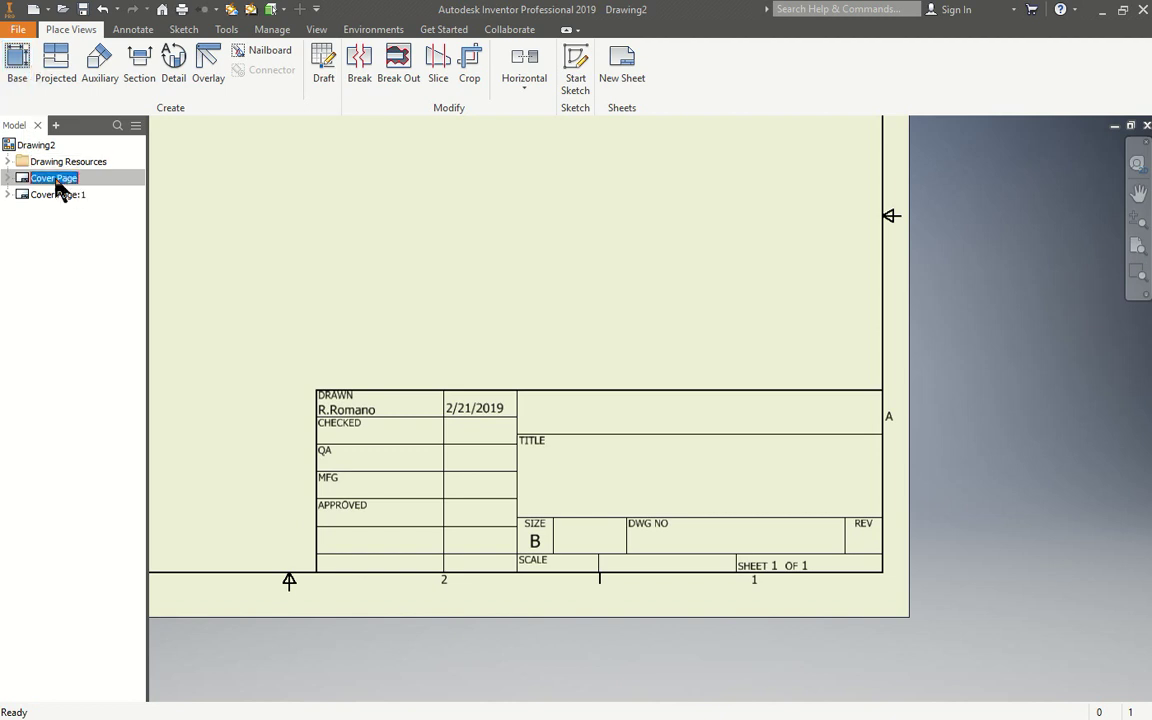
click(55, 181)
click(18, 29)
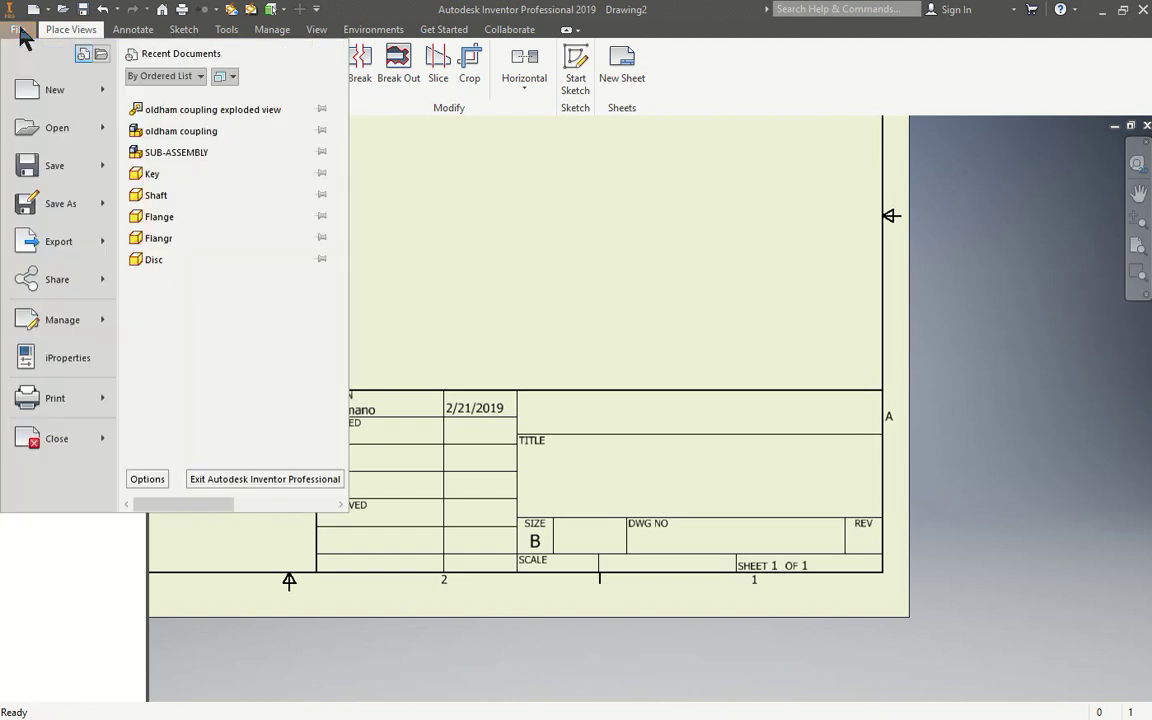
click(80, 358)
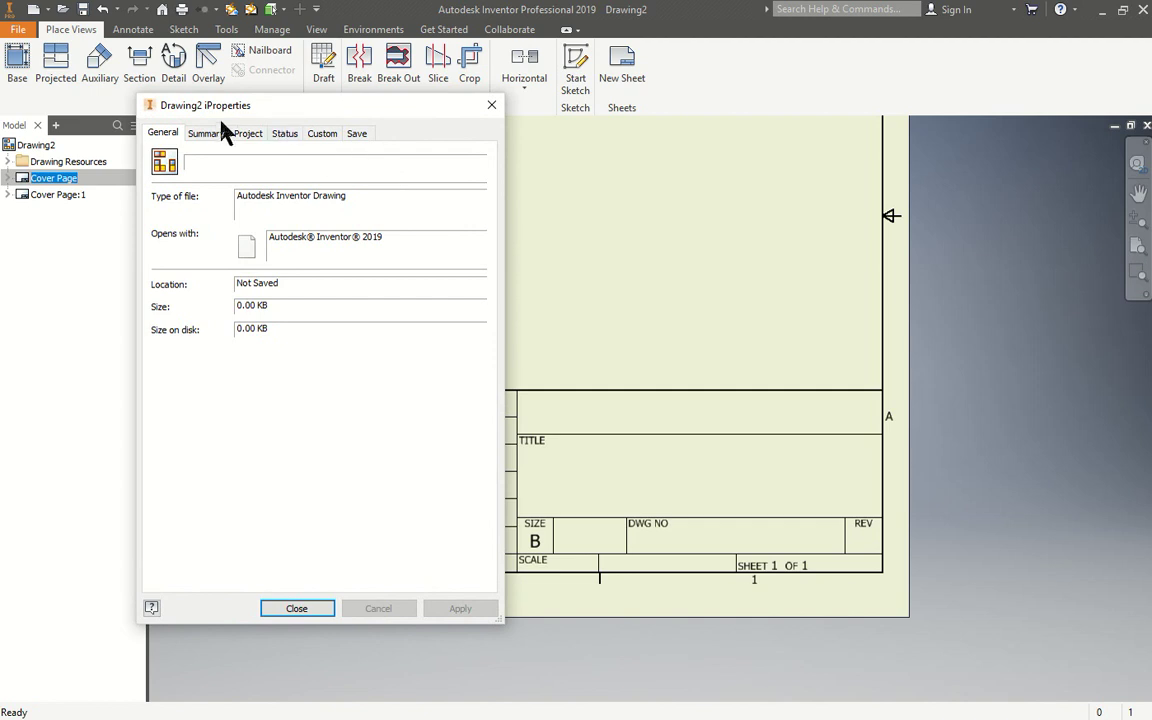
click(209, 134)
click(266, 155)
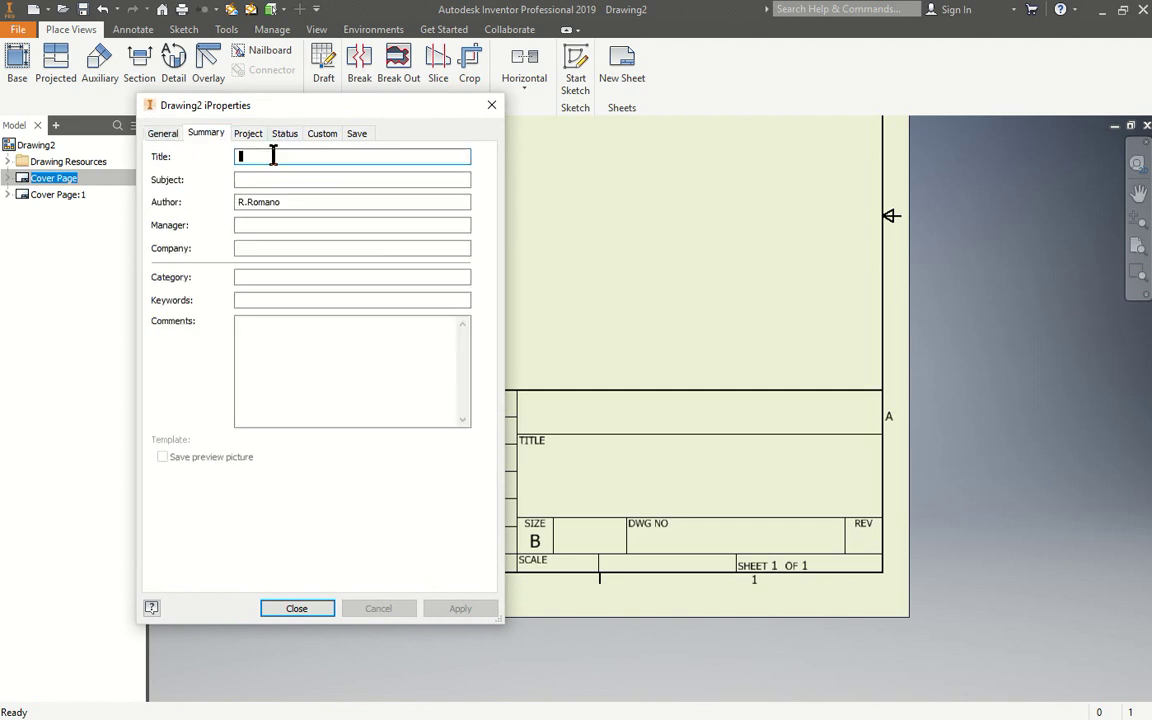
text(Old)
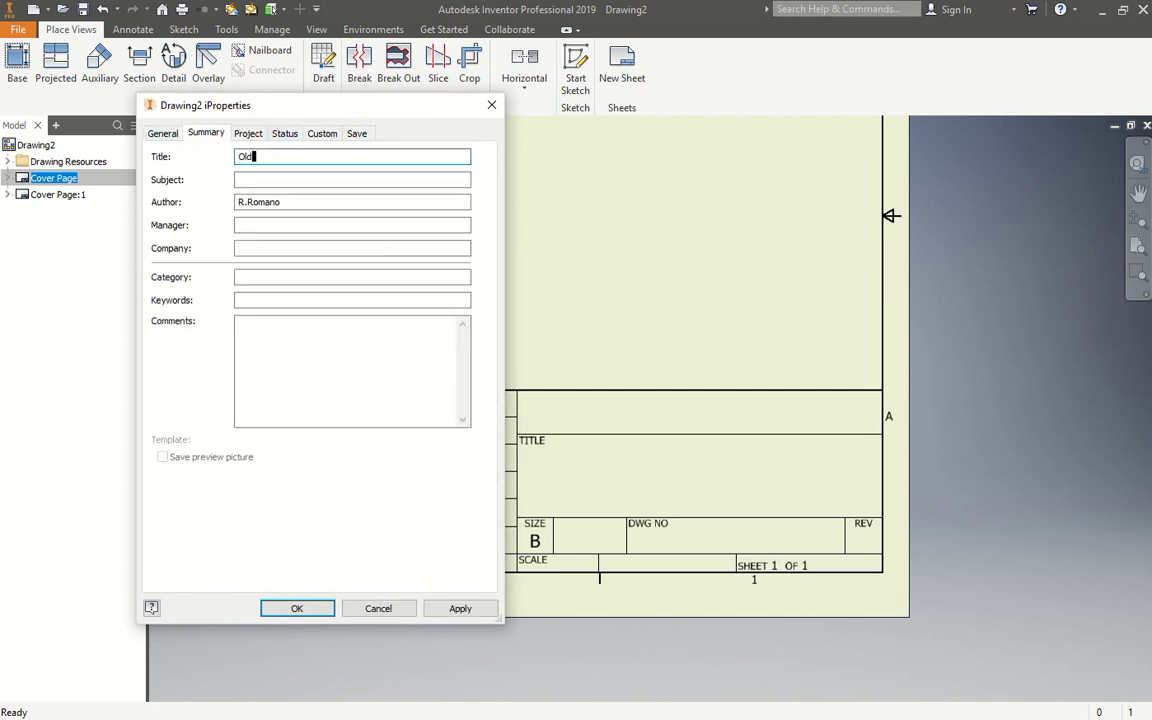
text(ham Coupling)
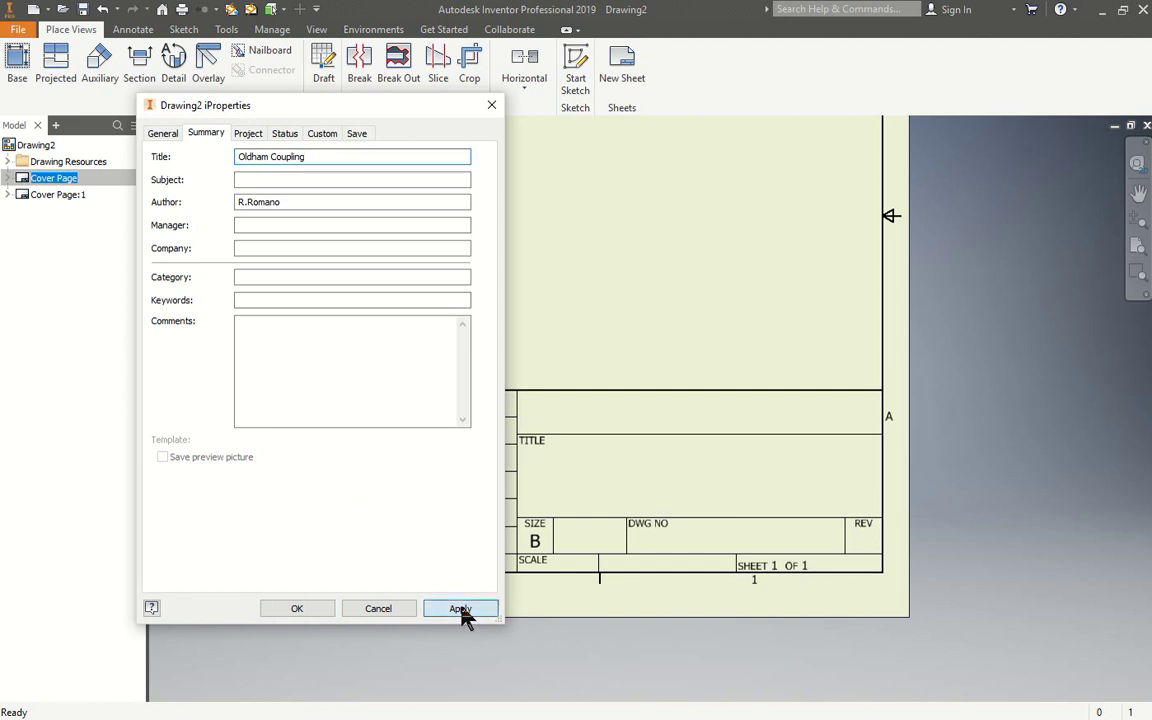
click(460, 610)
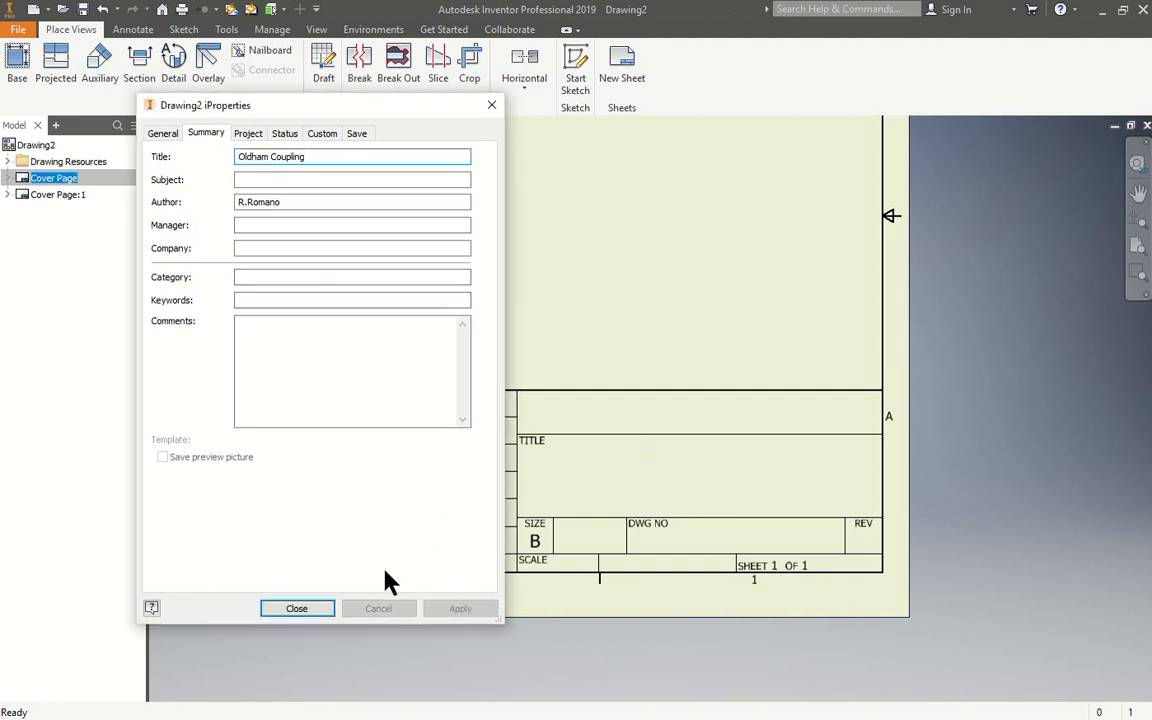
click(299, 610)
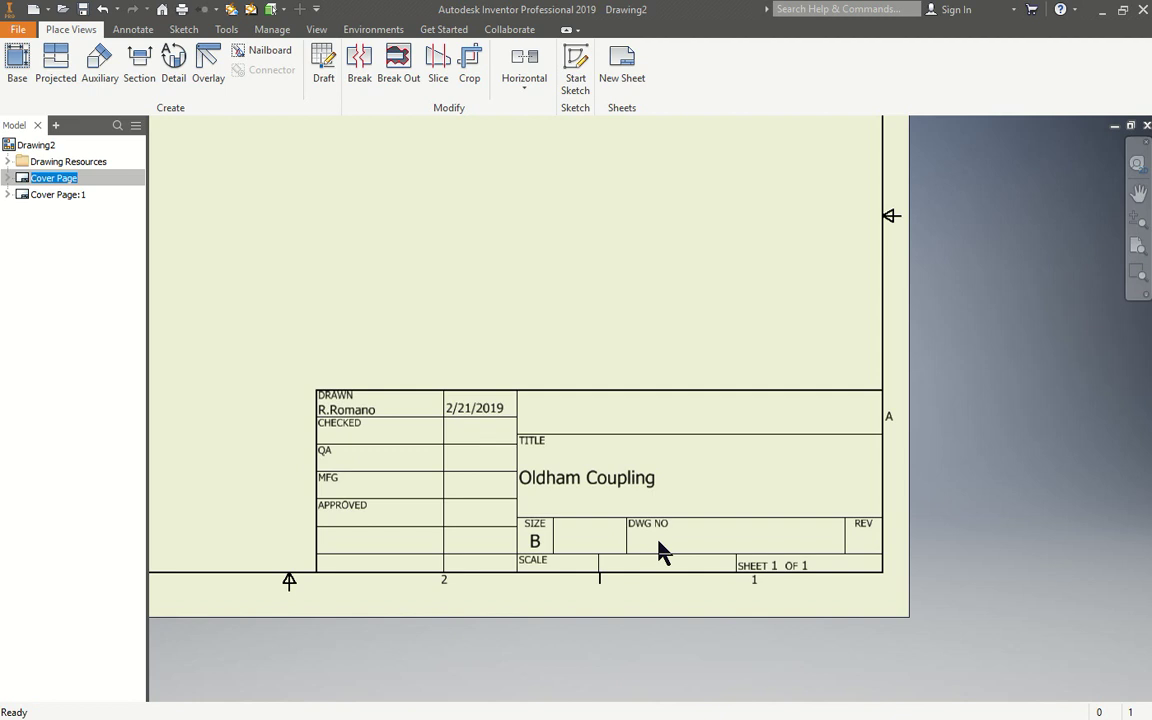
- Start a base view of the oldham coupling assembly
scroll(535, 455, down, 5)
scroll(391, 347, up, 3)
mouse_move(391, 347)
middle_down()
mouse_move(482, 347)
mouse_move(458, 312)
middle_up()
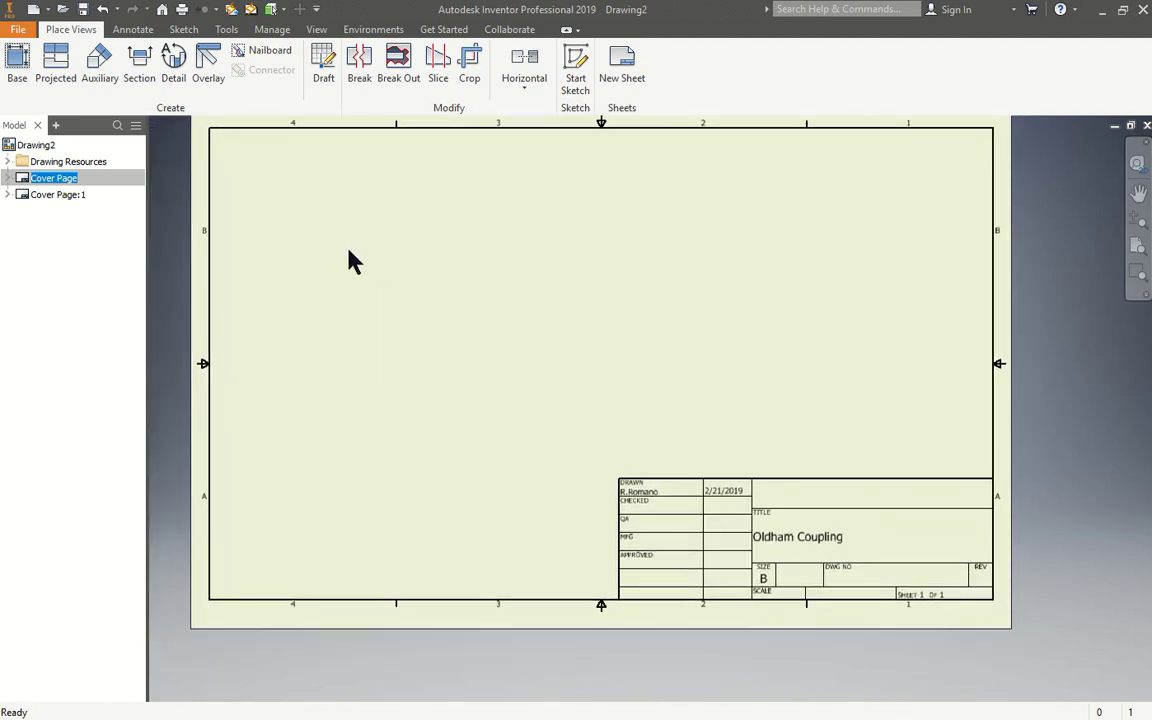
click(20, 62)
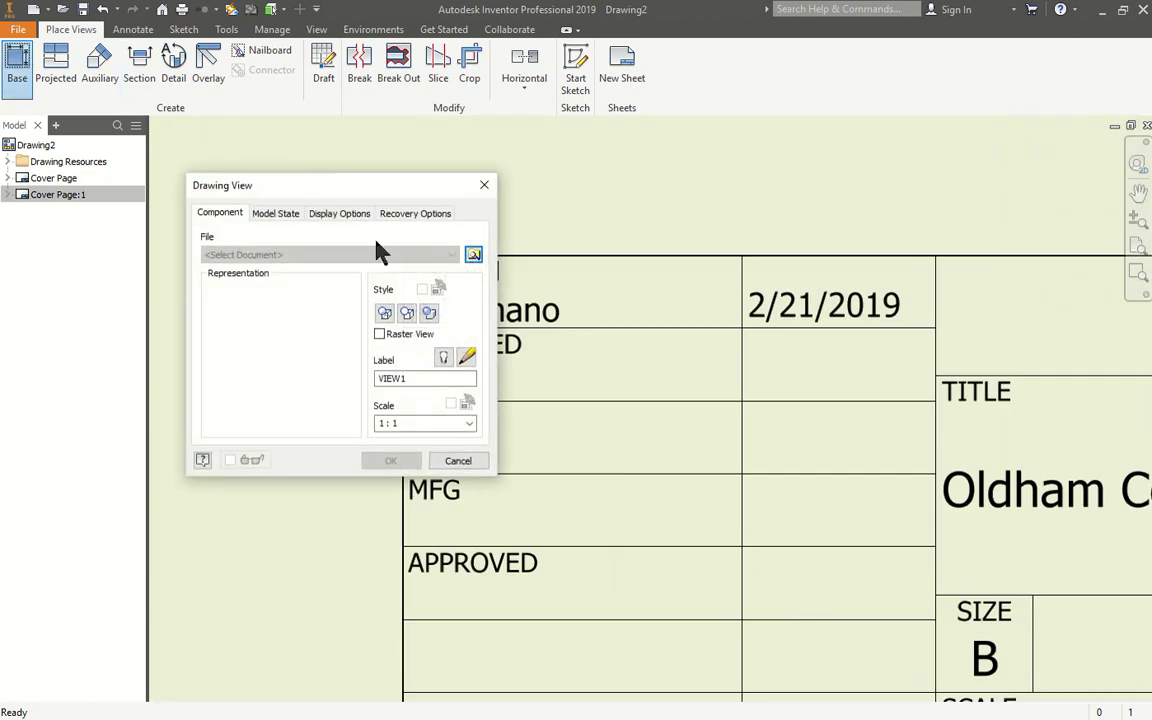
click(474, 255)
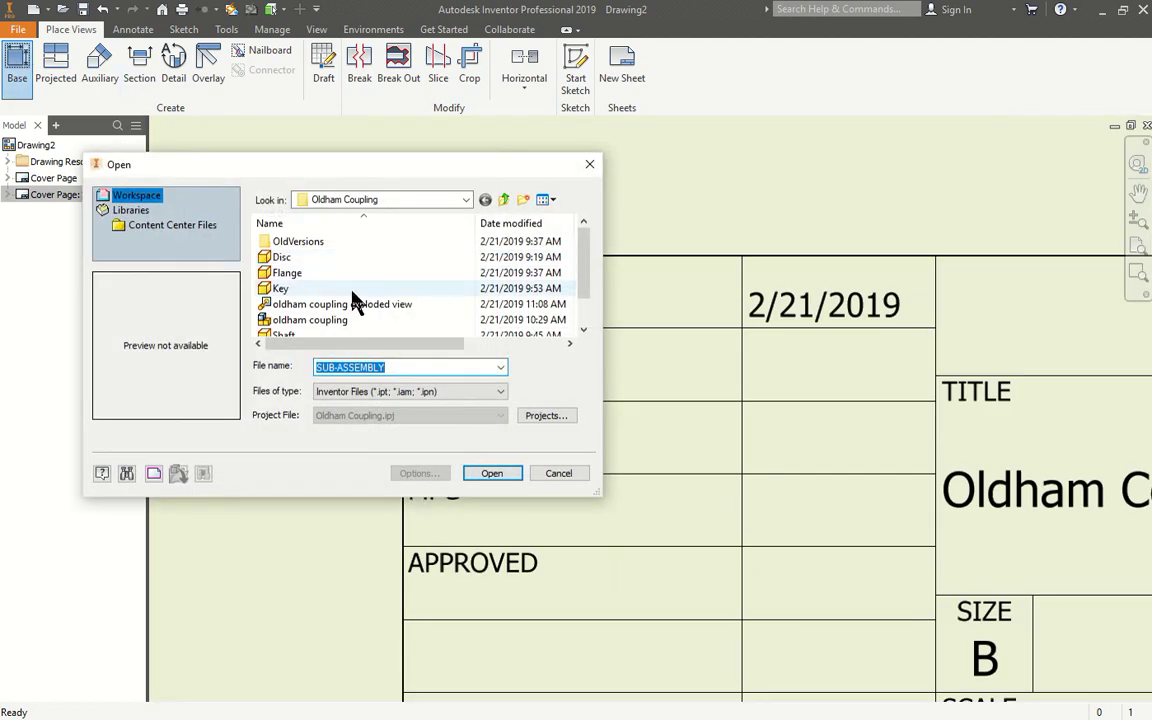
click(340, 322)
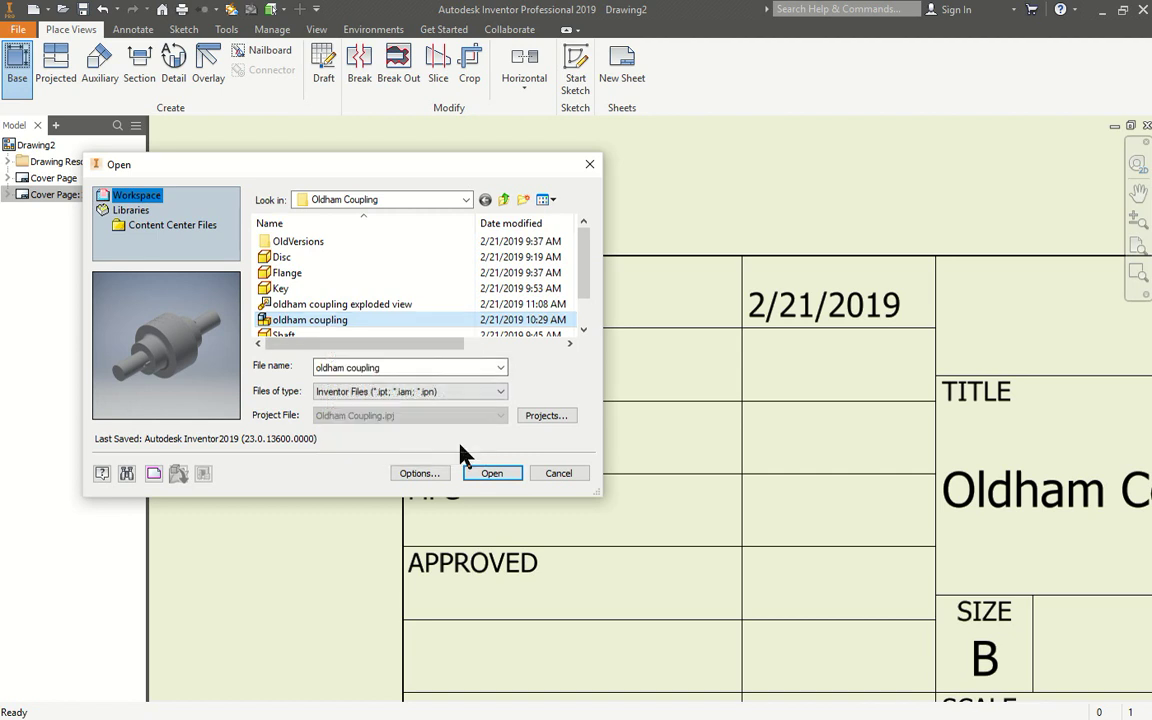
click(486, 474)
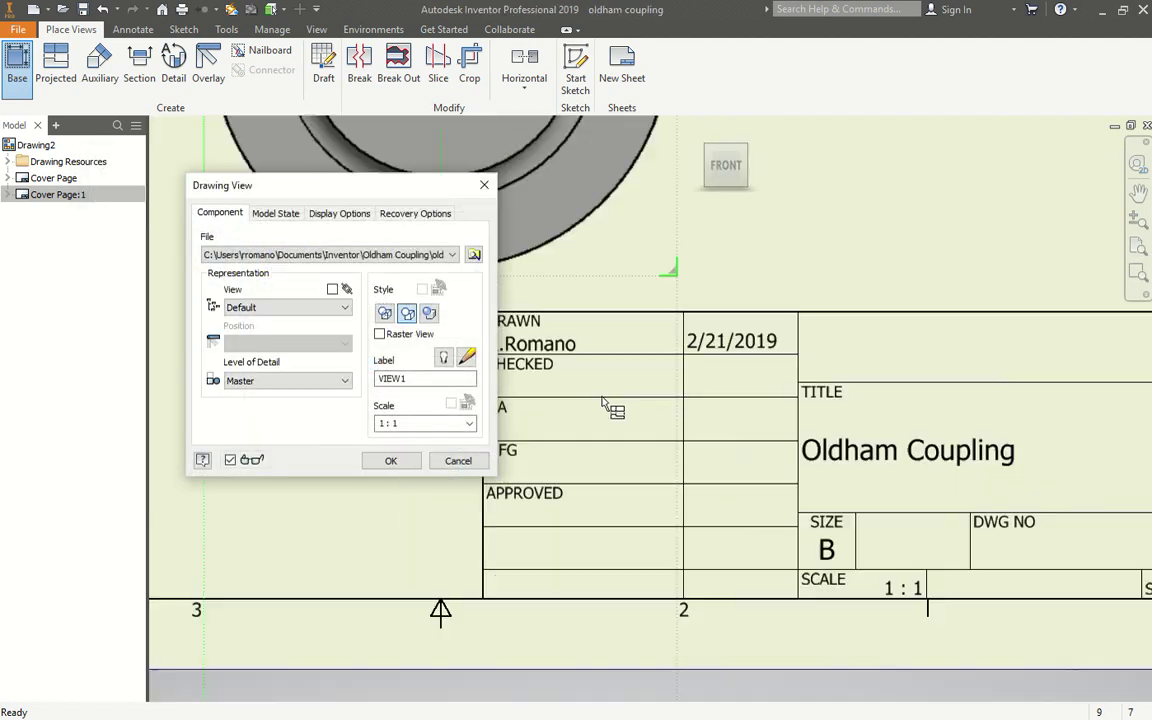
- Orient the view isometric, shift it up and left, and set scale 1/1
mouse_move(780, 290)
click(805, 241)
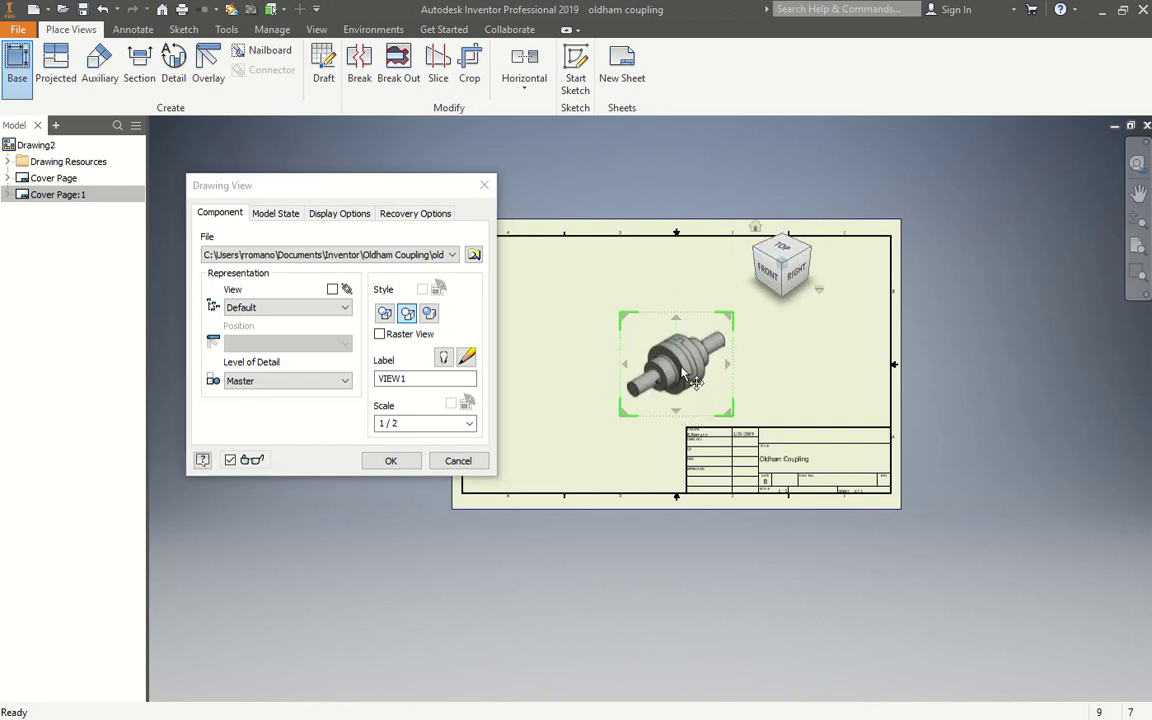
drag(684, 367, 620, 327)
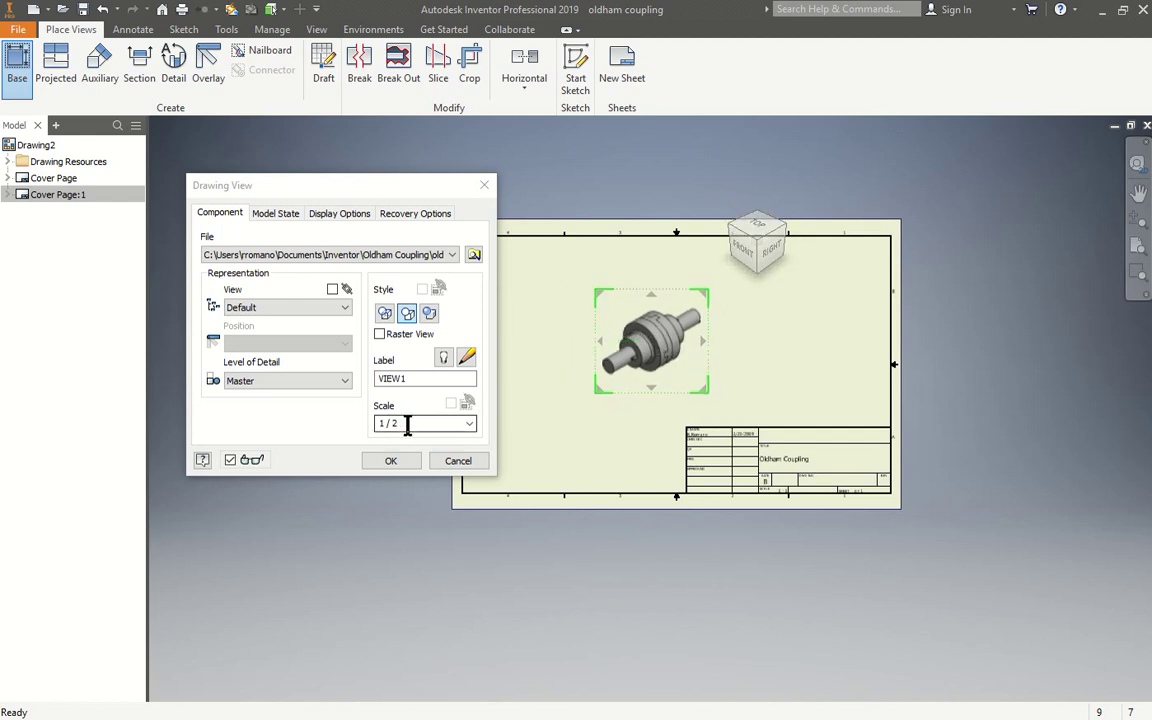
drag(404, 424, 378, 424)
text(1/1)
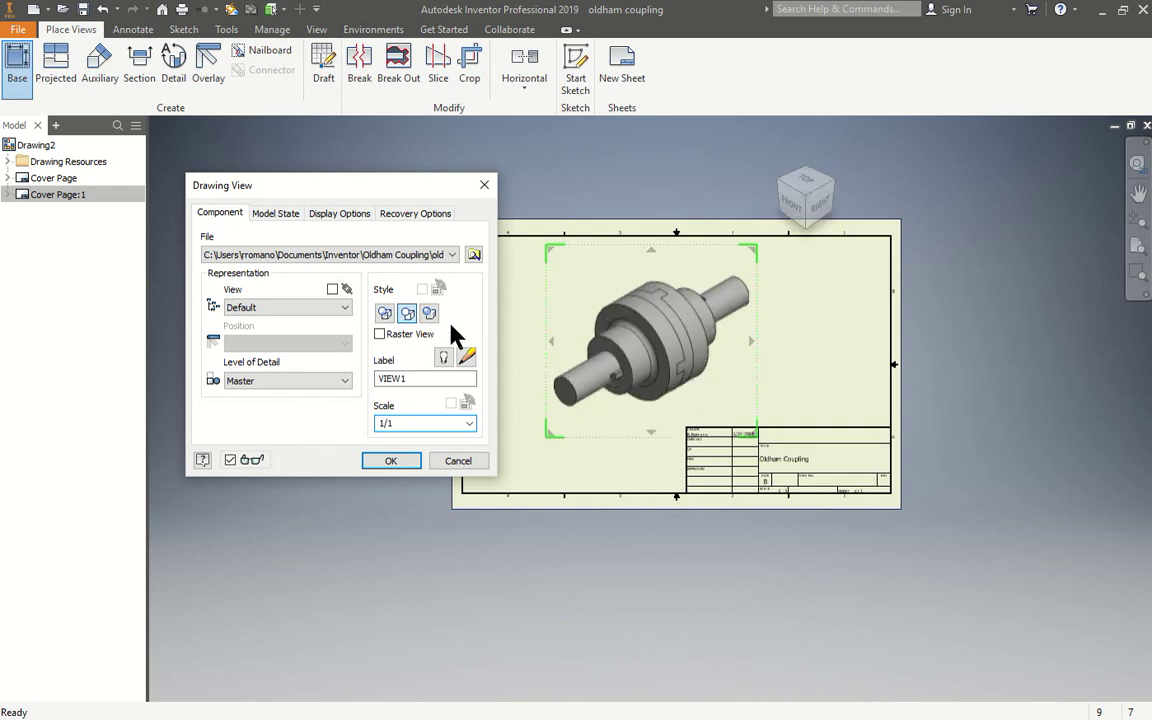
- Place the isometric coupling view and switch it to Shaded style
click(390, 461)
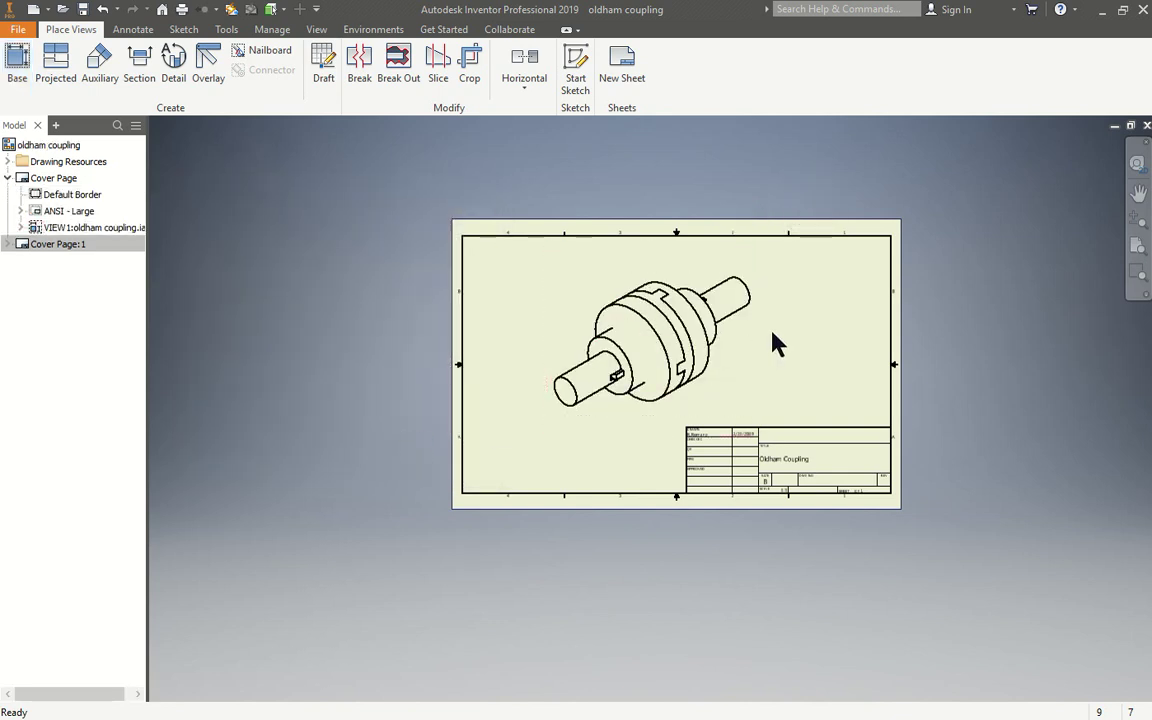
scroll(705, 345, up, 3)
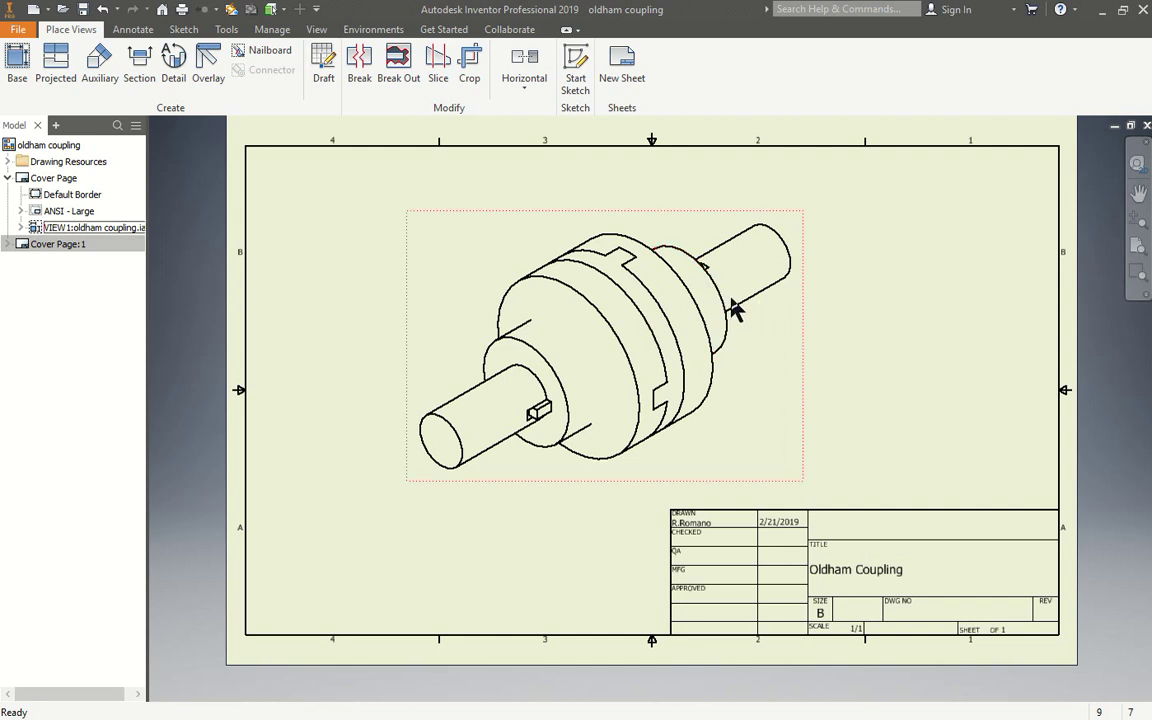
right_click(783, 316)
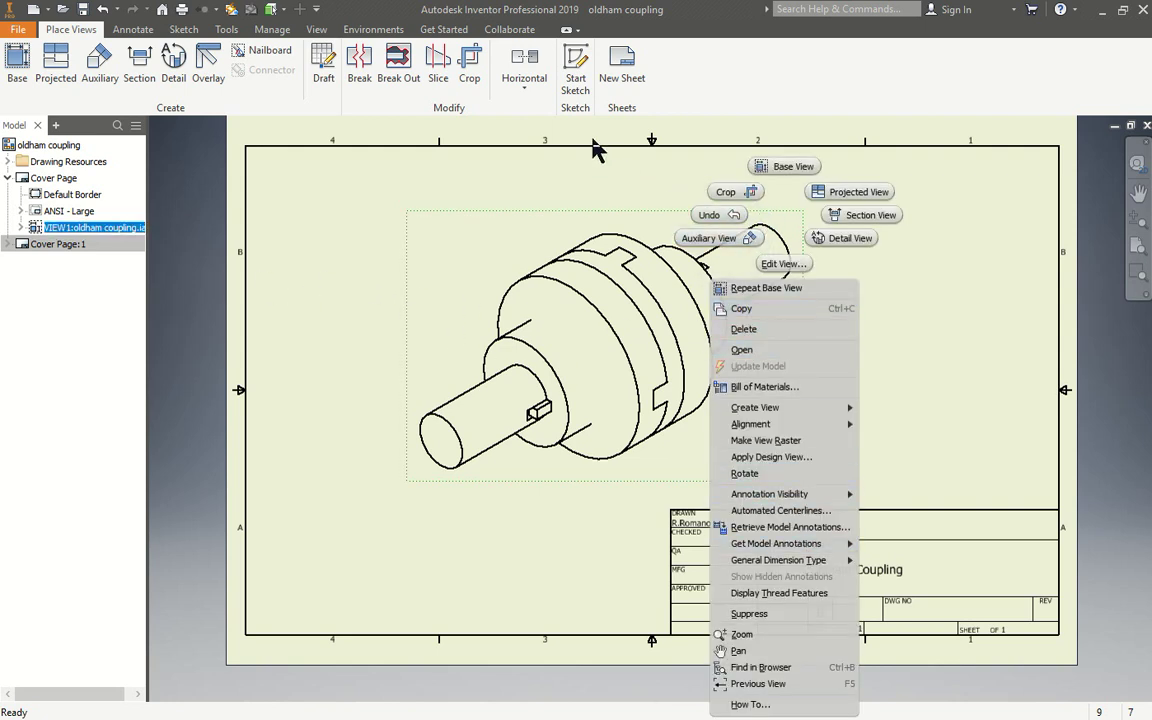
key(Escape)
right_click(470, 216)
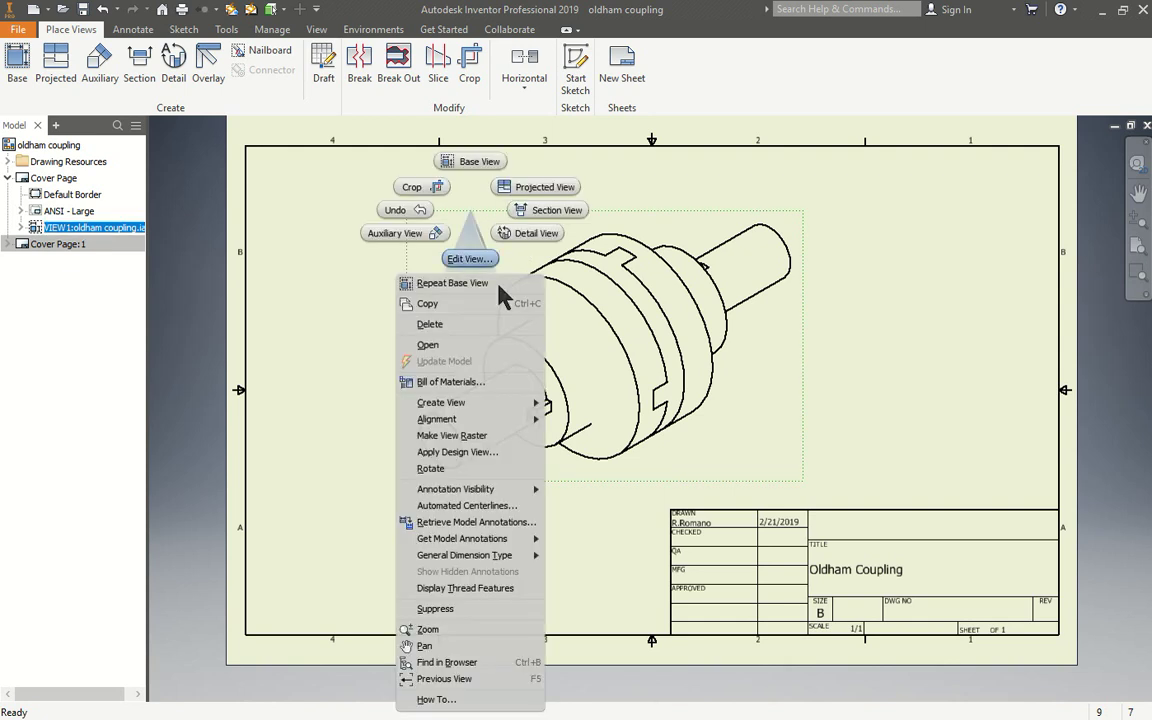
click(475, 262)
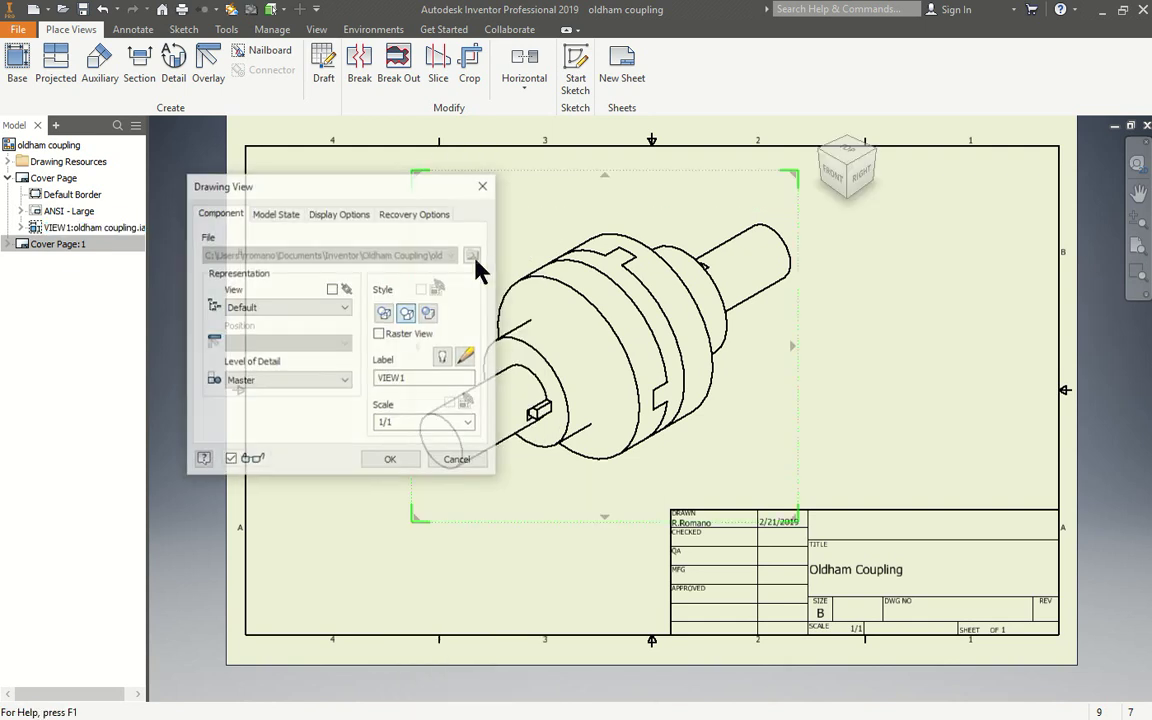
click(429, 313)
click(395, 461)
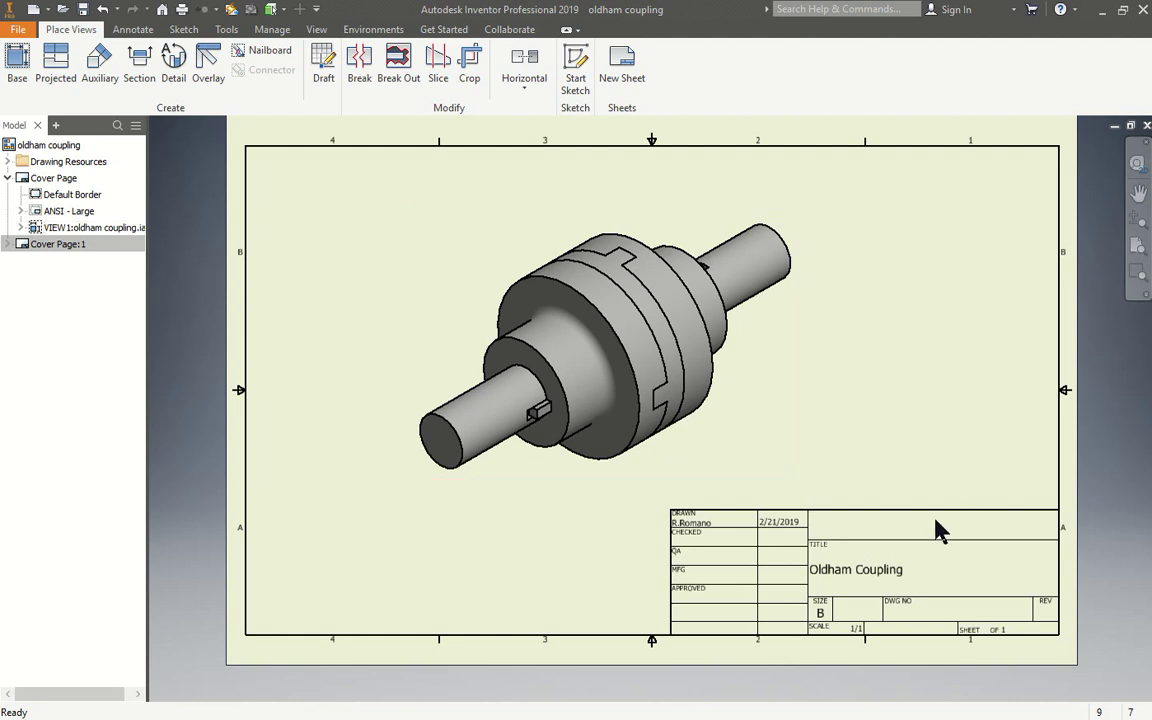
- Delete the ANSI - Large title block and nudge the coupling view right and down
click(64, 196)
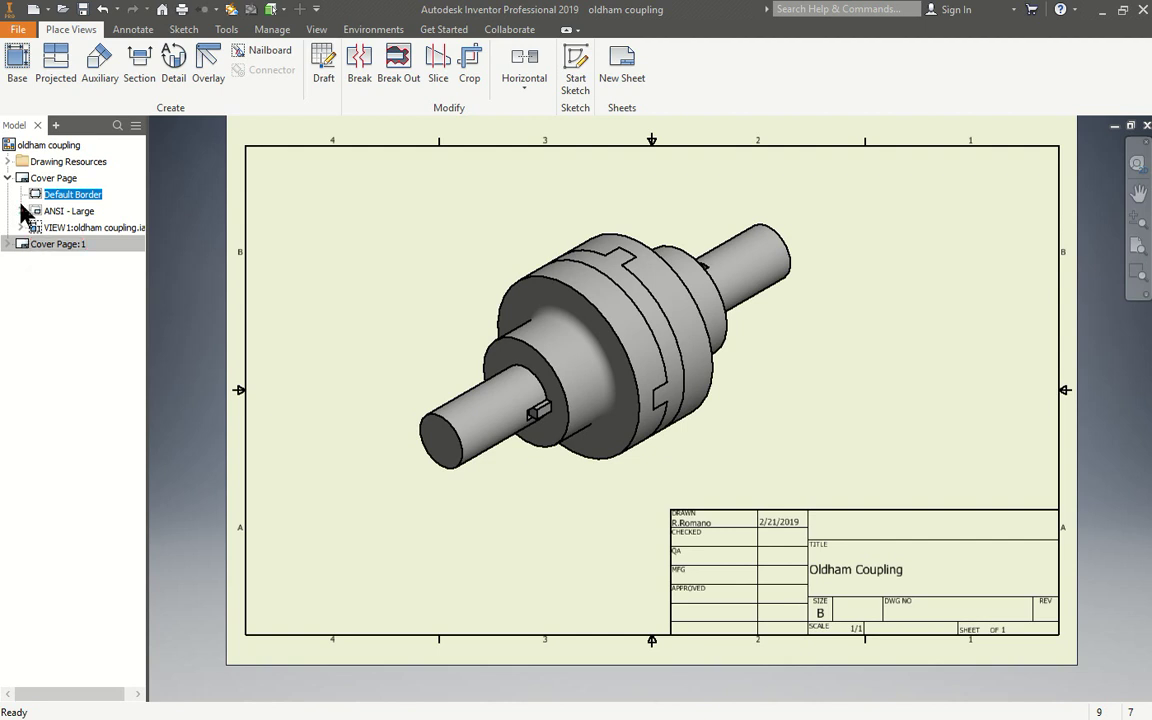
click(21, 211)
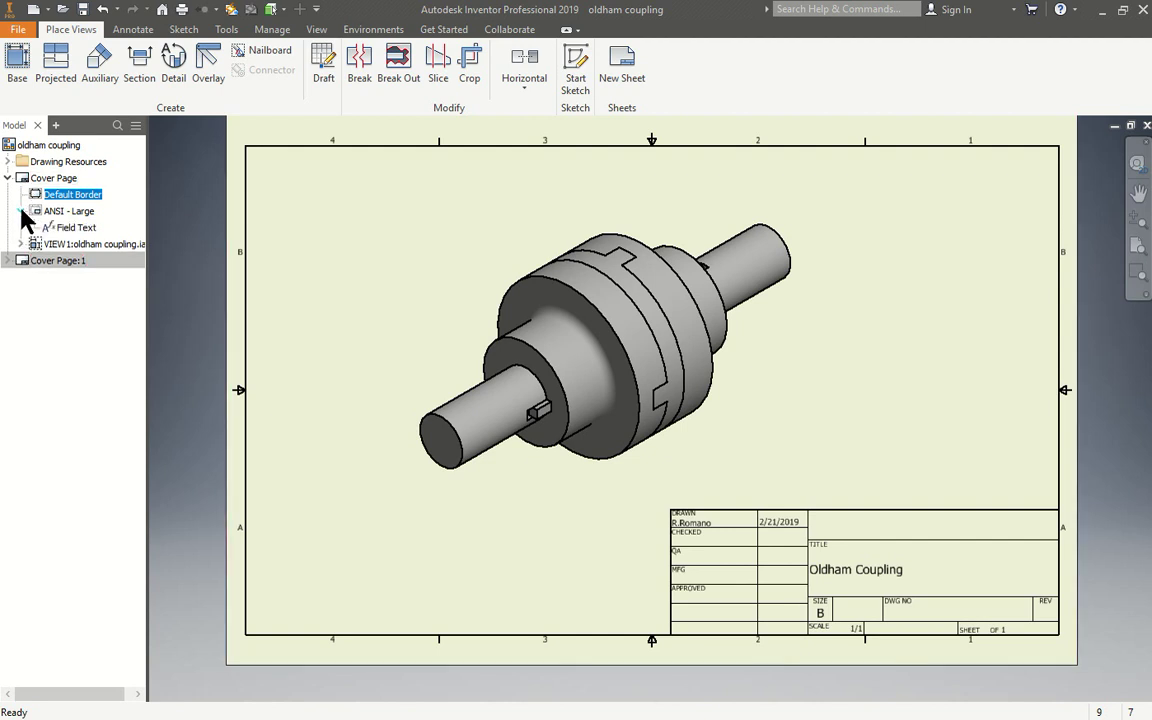
right_click(80, 212)
click(100, 241)
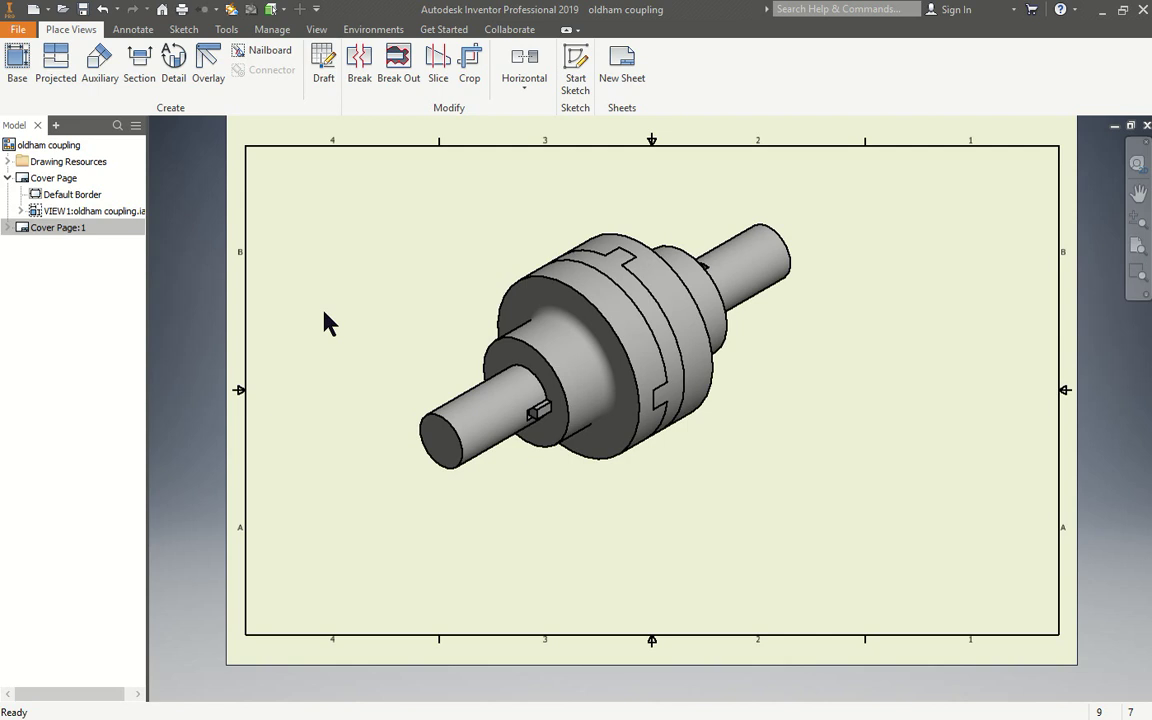
click(640, 223)
drag(652, 226, 651, 229)
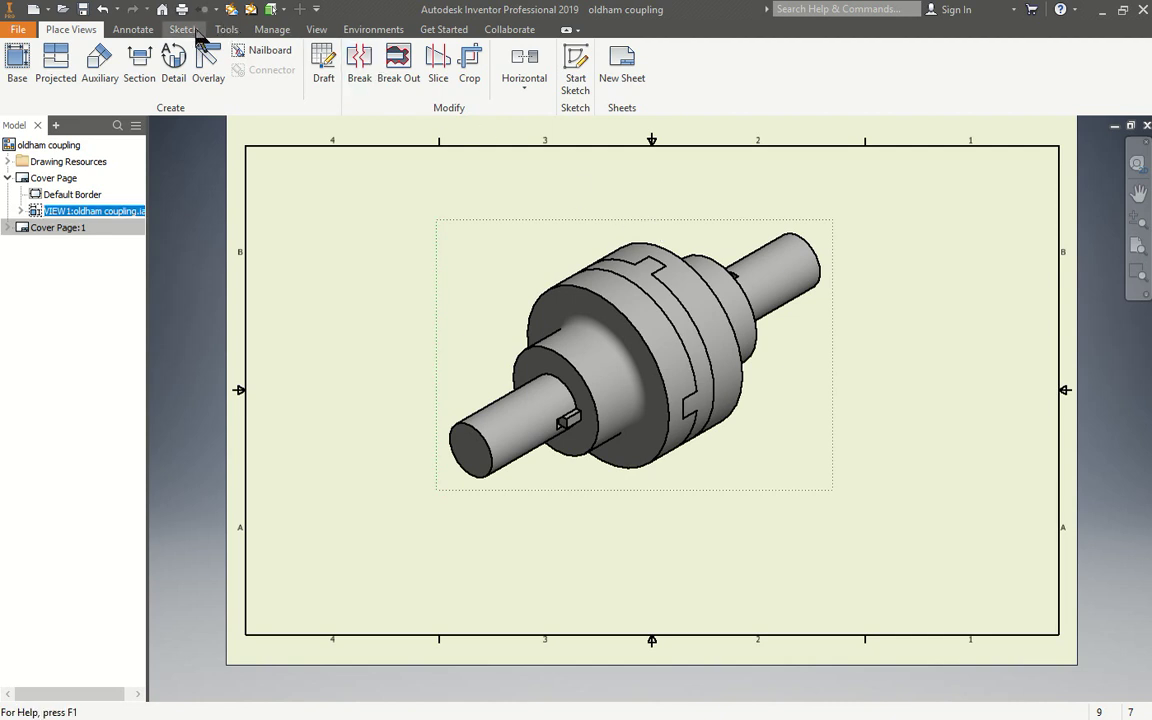
- Draw a text box on the sheet and enter the drafter's name as the first line
click(140, 30)
click(319, 68)
drag(496, 503, 801, 607)
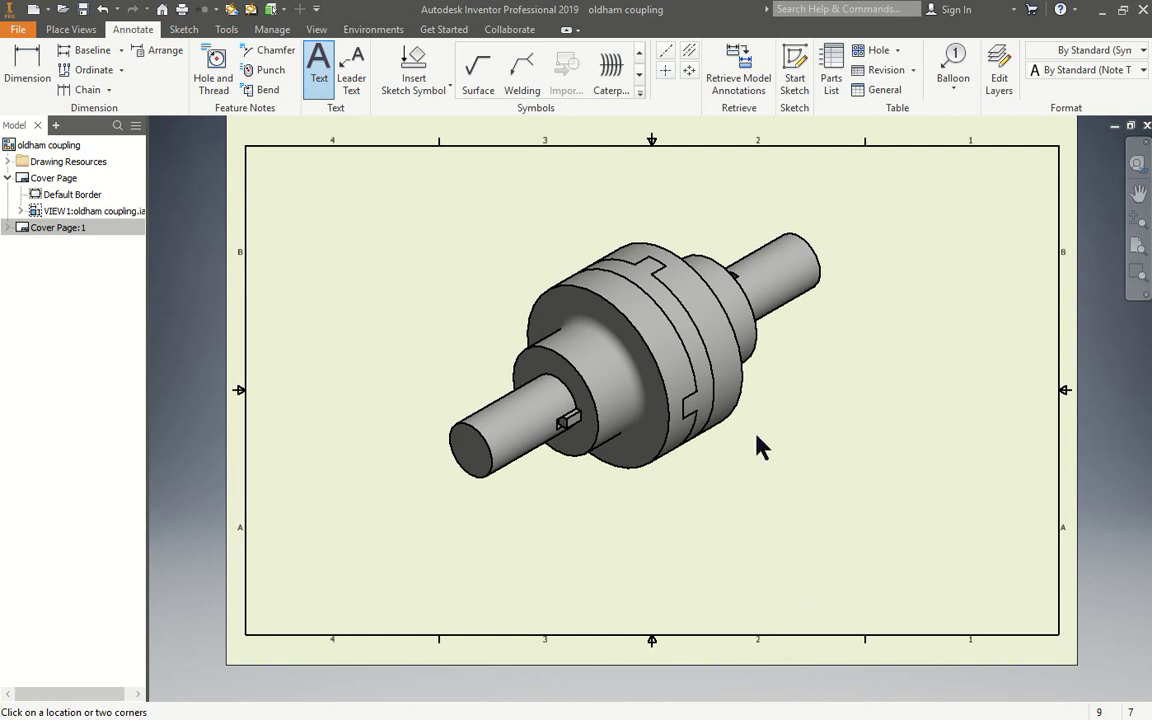
text(g)
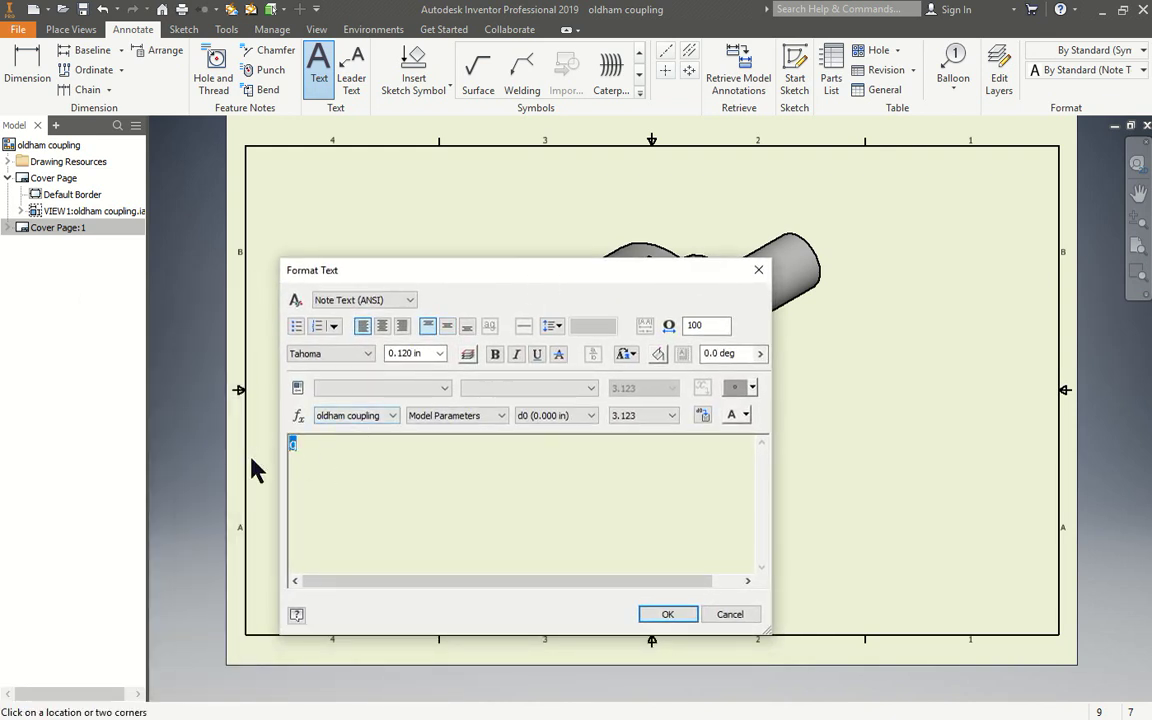
text(Roberto Romano)
key(Return)
- Add the date 2/21/2019 and 'Course Name 241-C06-HE', declining AutoStack, then place the note
text(2/21/)
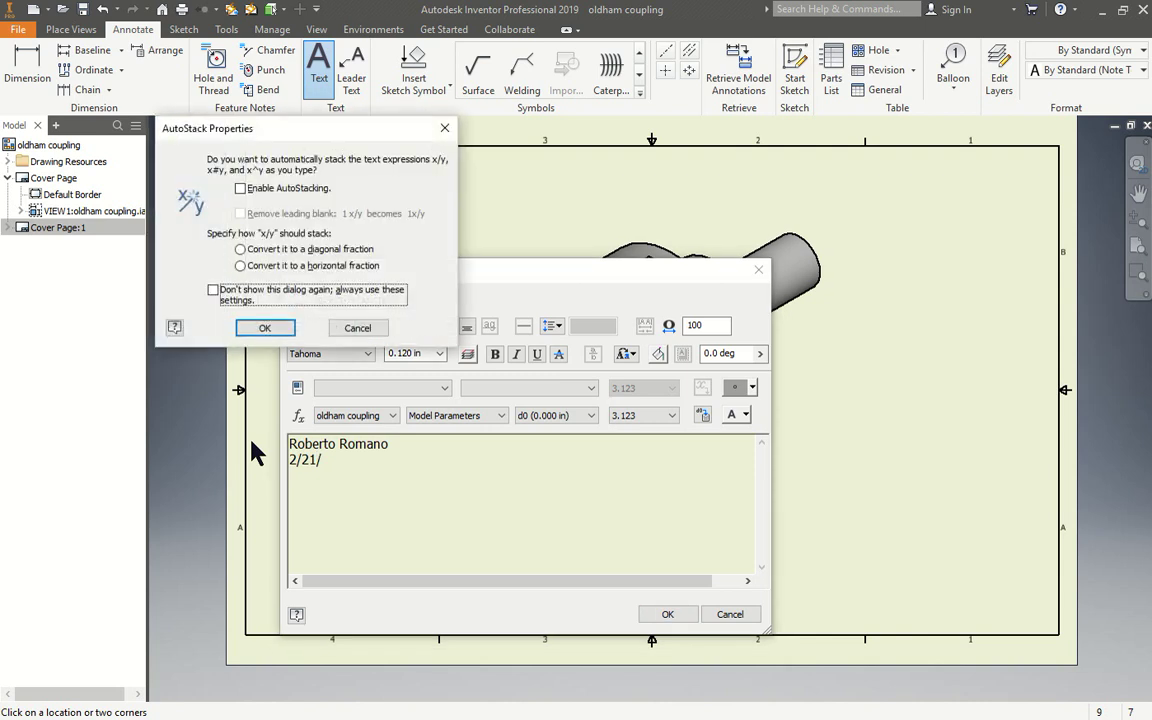
key(Escape)
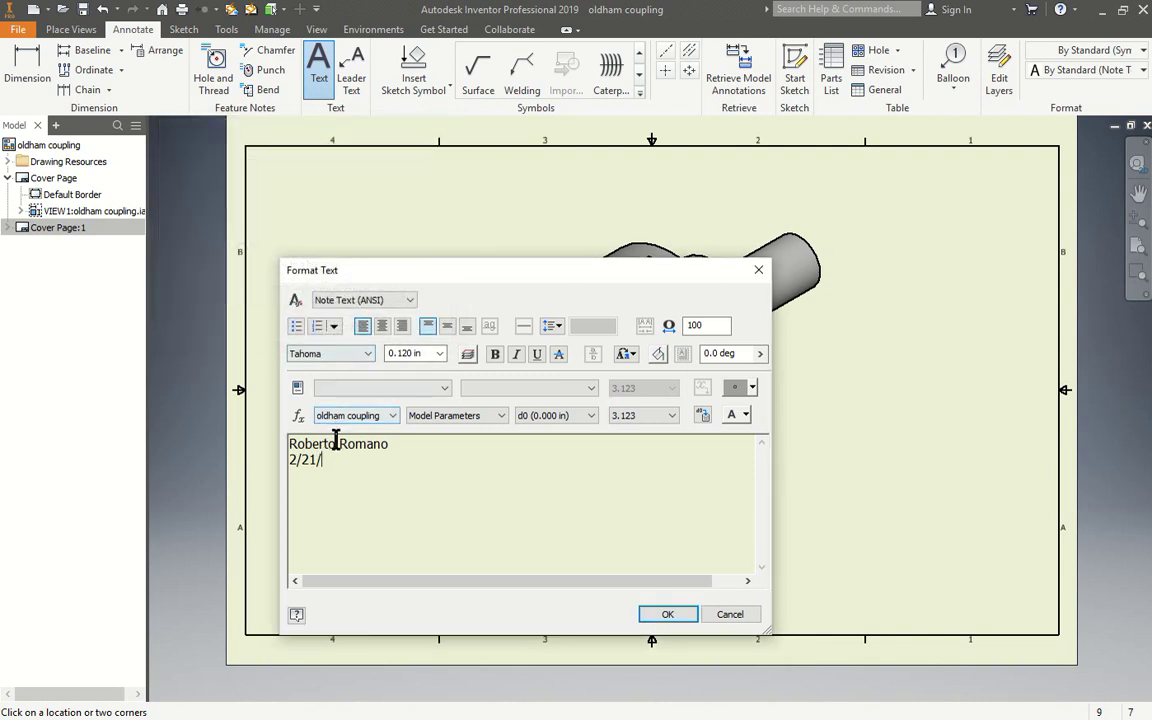
text(2019)
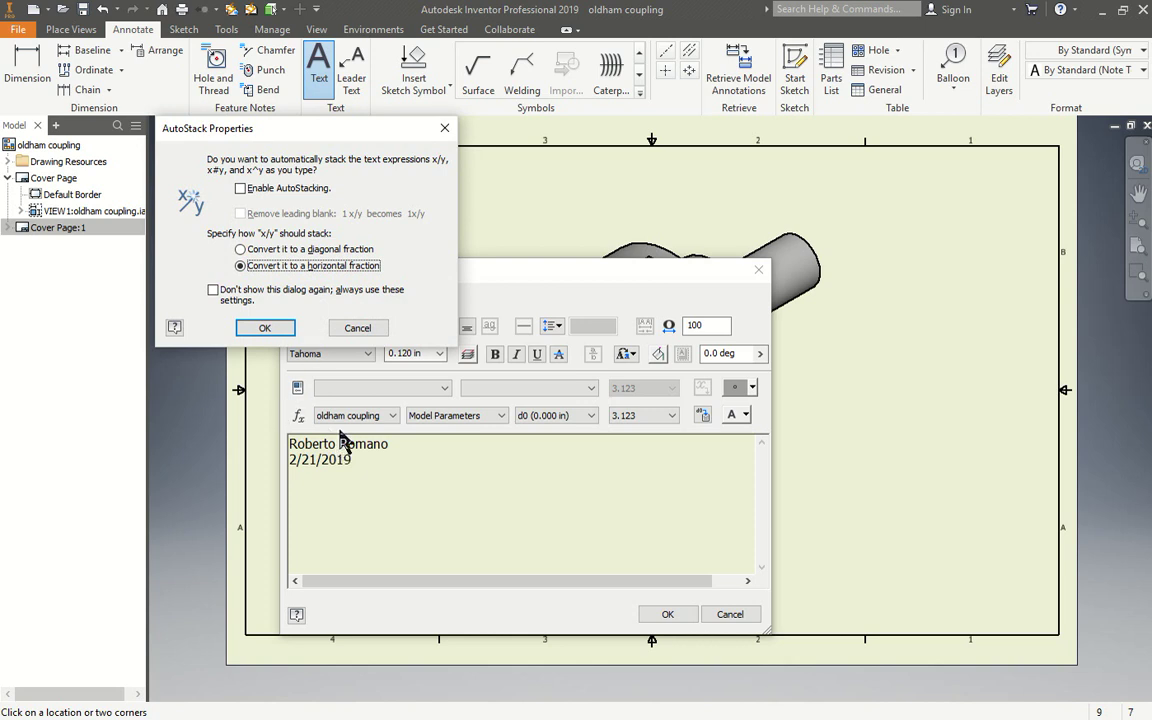
click(345, 330)
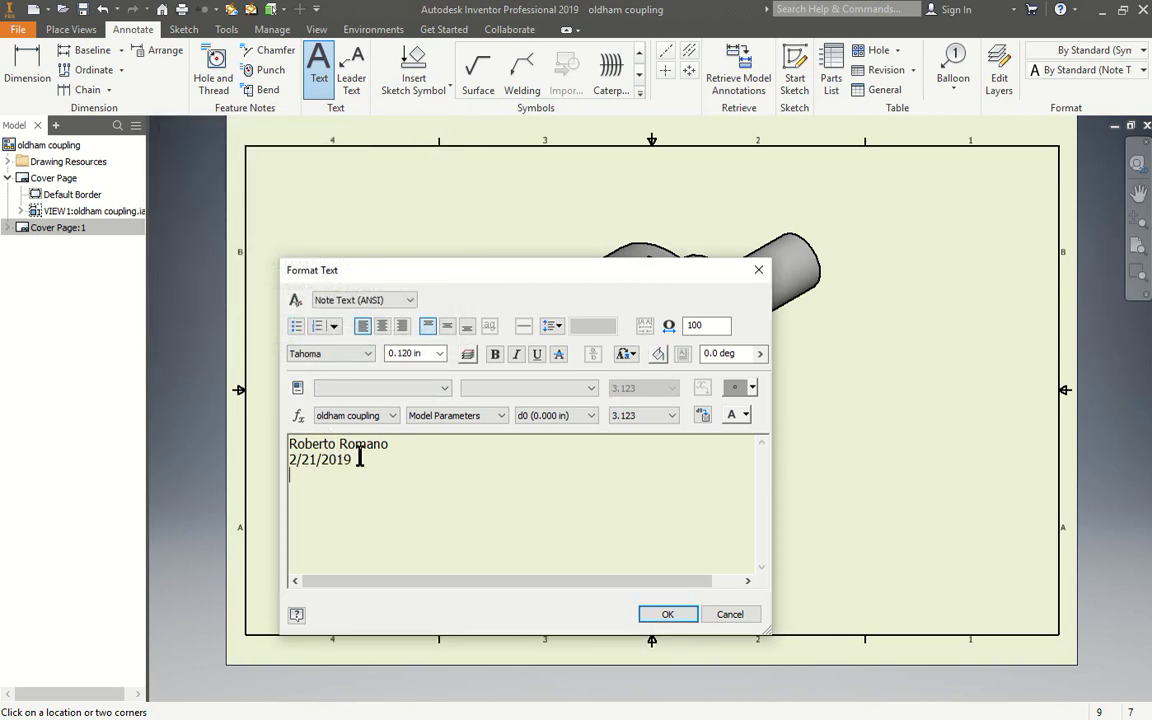
text(Course Name )
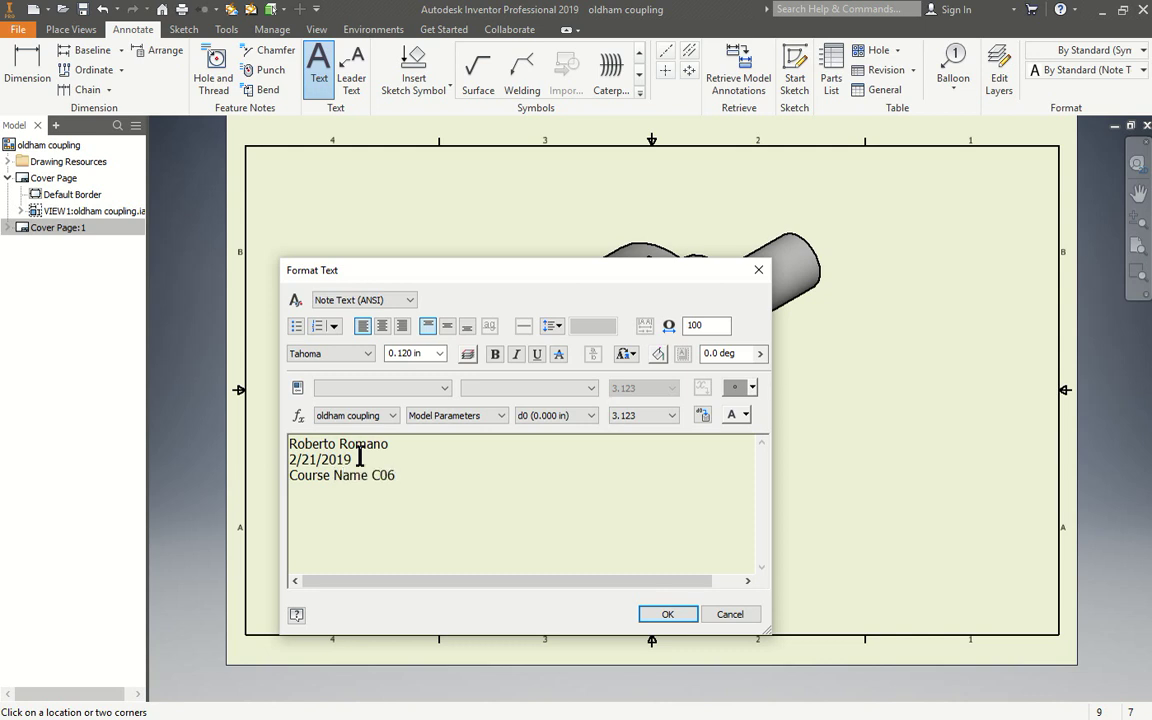
text(241-)
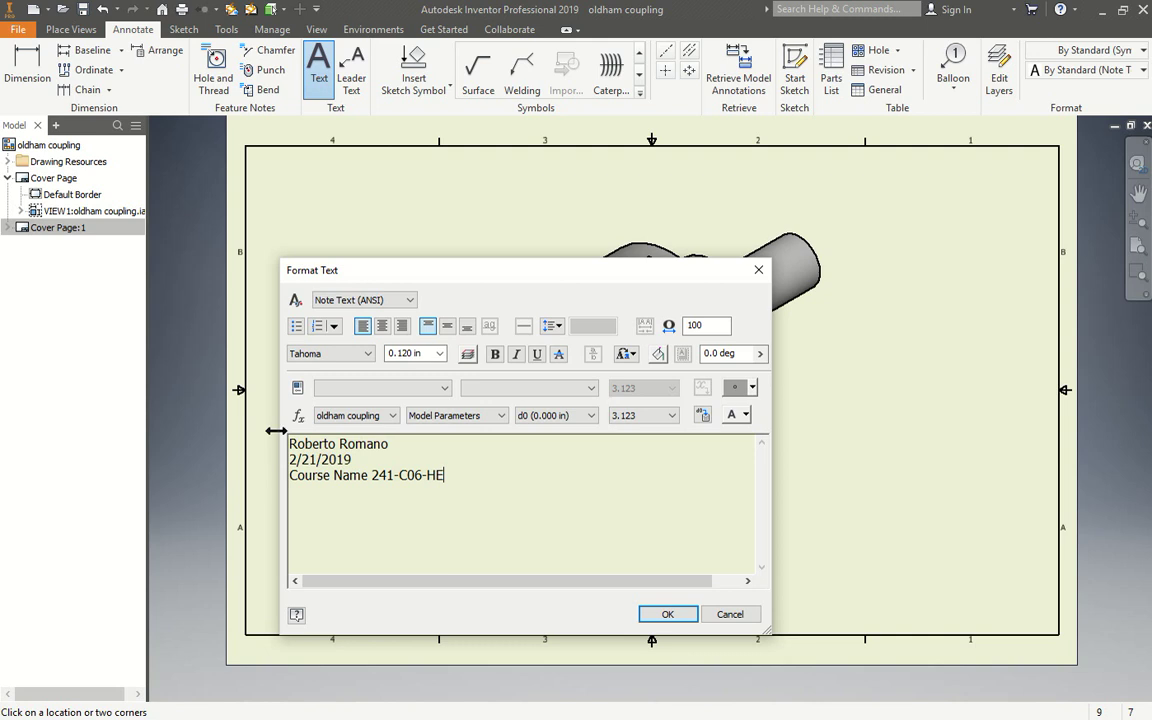
click(660, 615)
scroll(505, 518, up, 3)
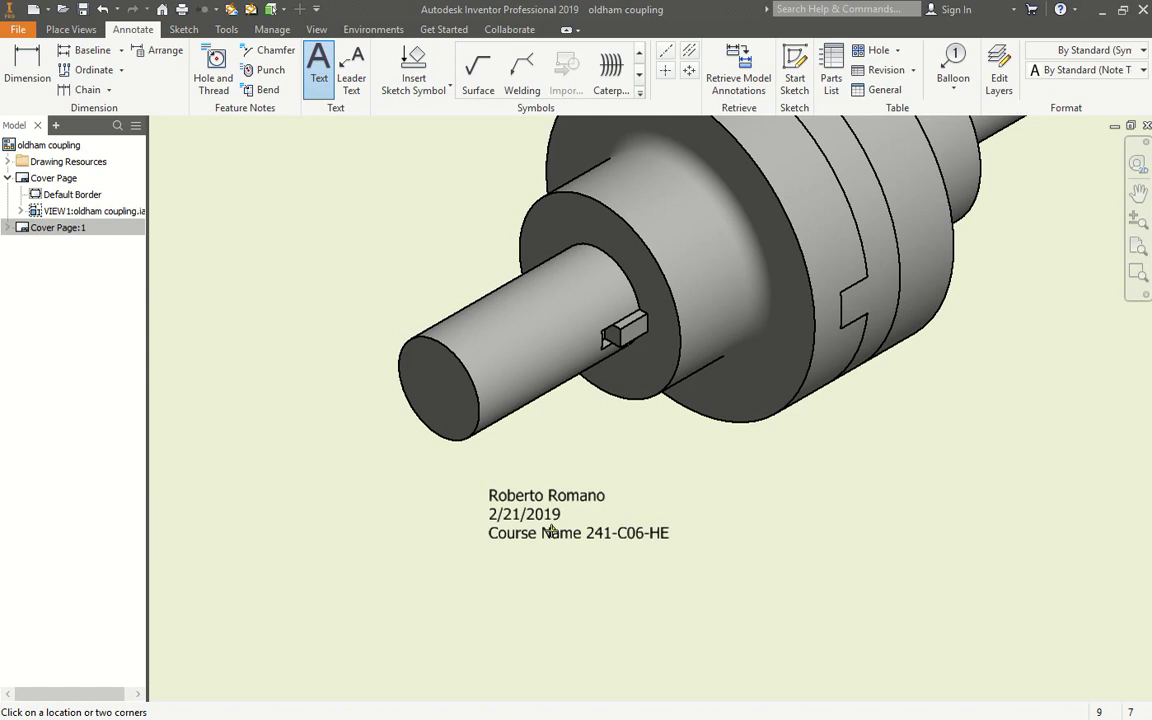
- Insert blank lines above the note and type the 'oldham Coupling' title at font size 2
double_click(548, 496)
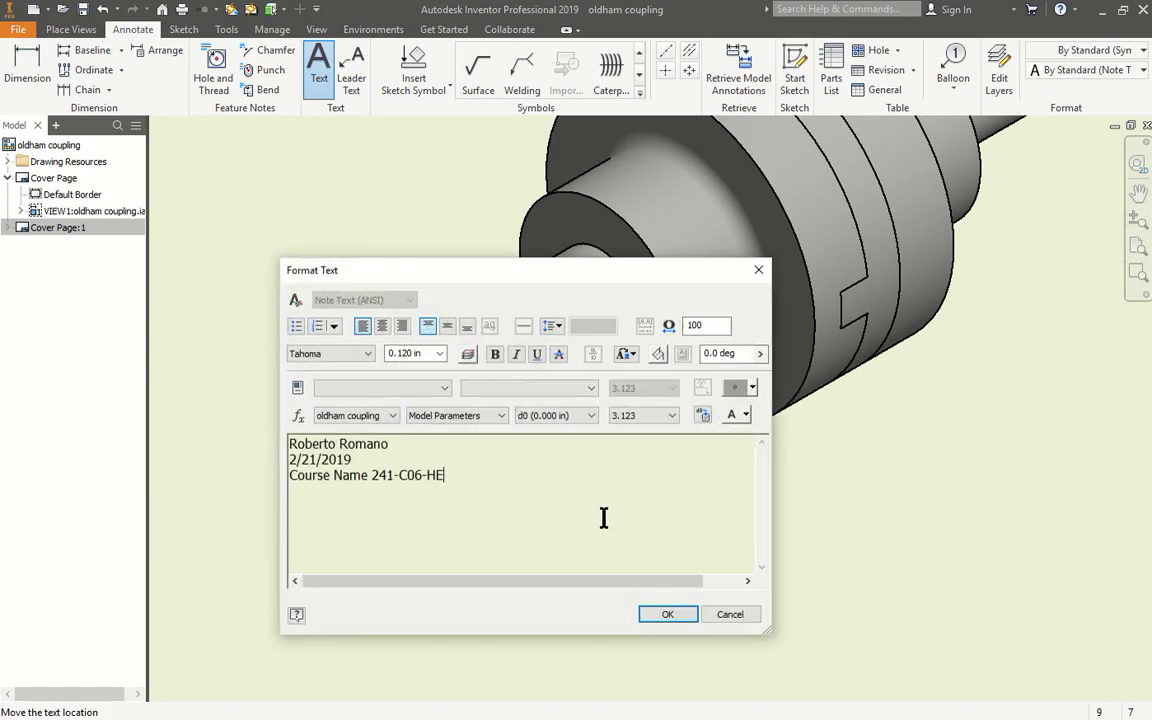
click(290, 444)
key(Return)
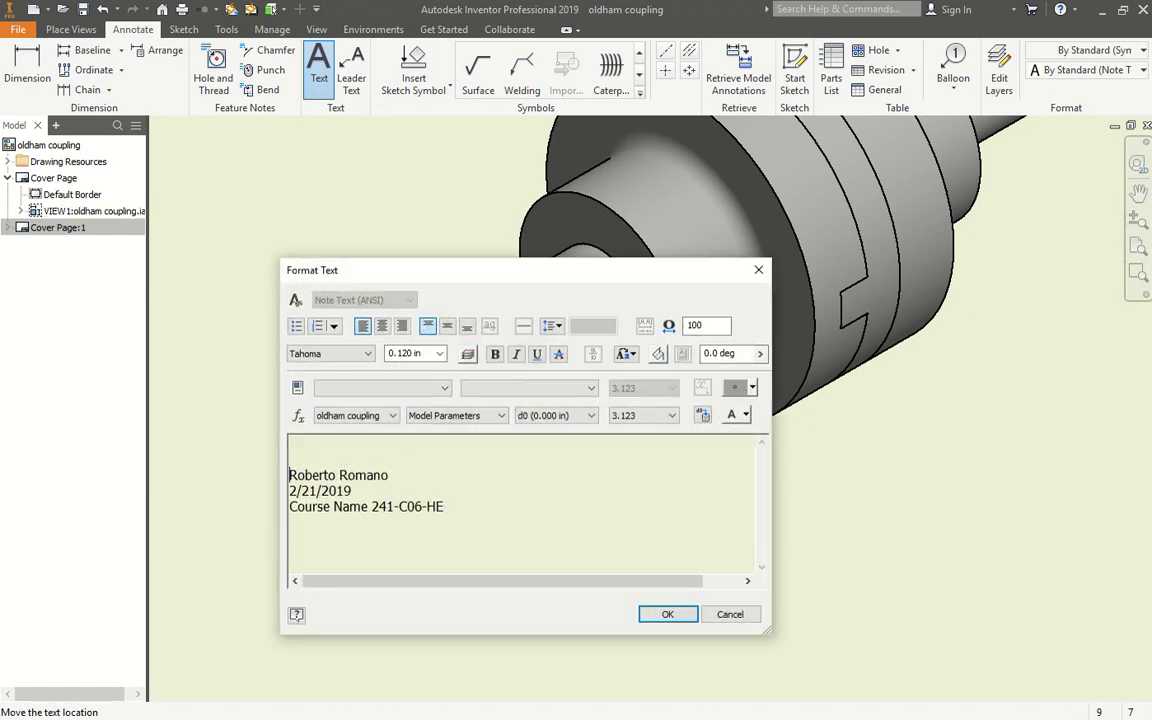
key(Return)
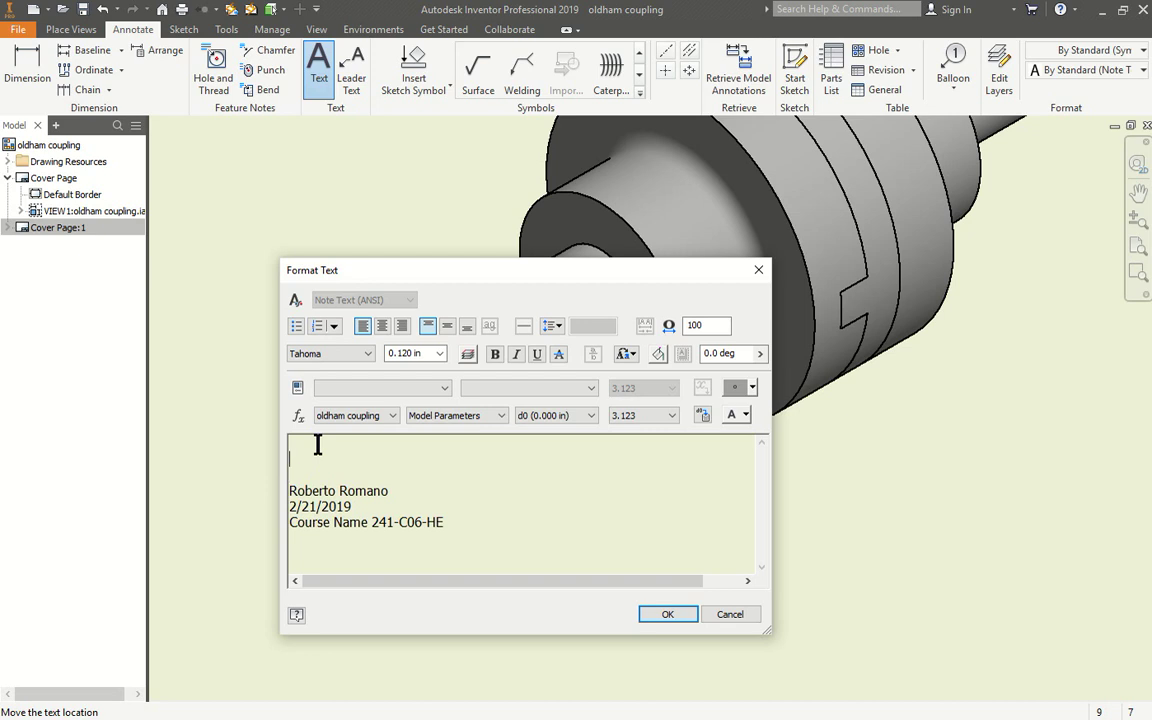
click(426, 352)
key(Return)
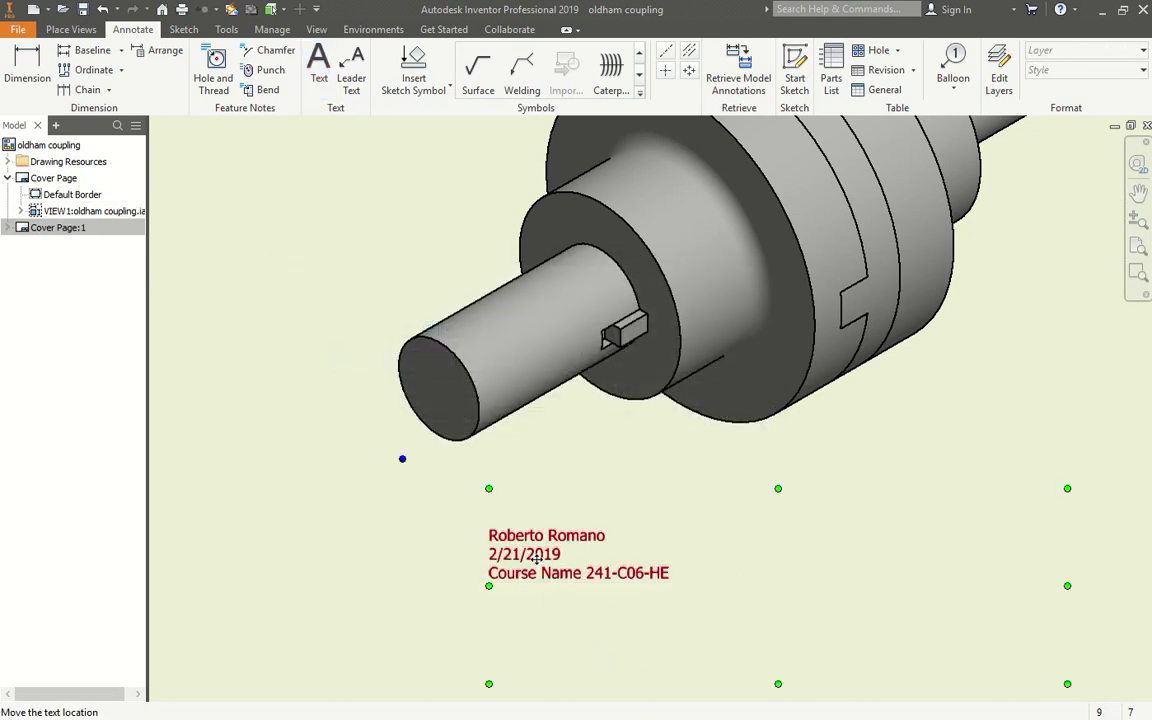
double_click(537, 558)
click(408, 354)
text(2)
click(302, 447)
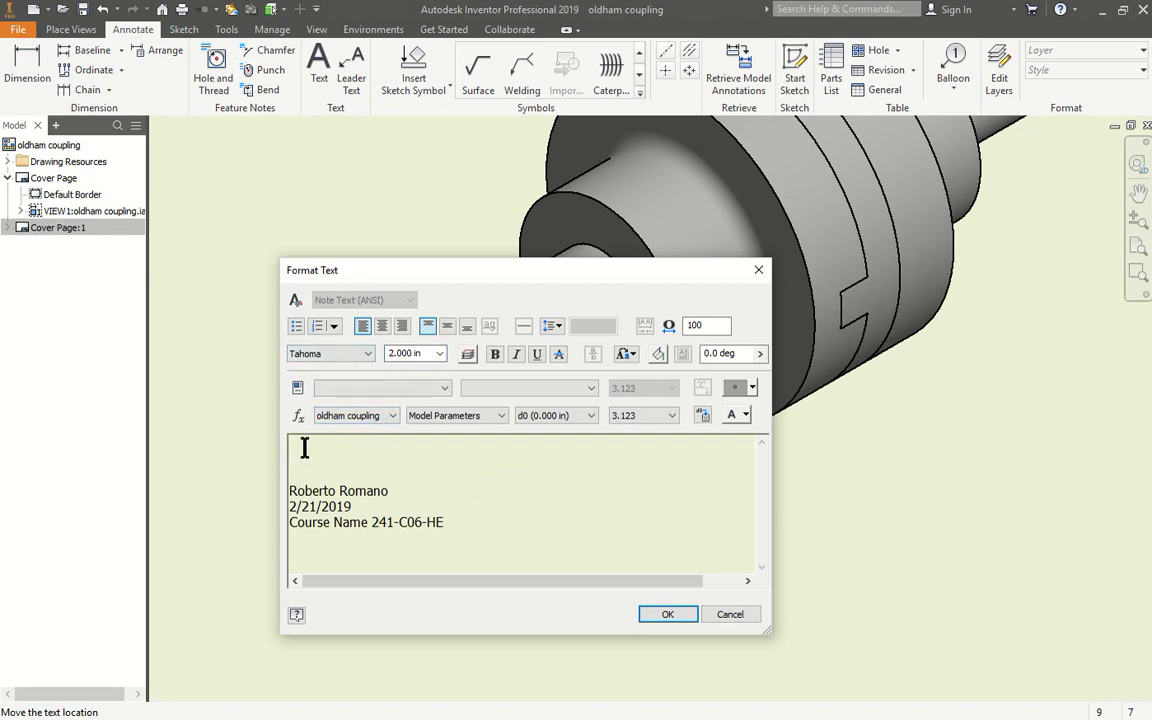
text(b)
key(BackSpace)
text(oldham C)
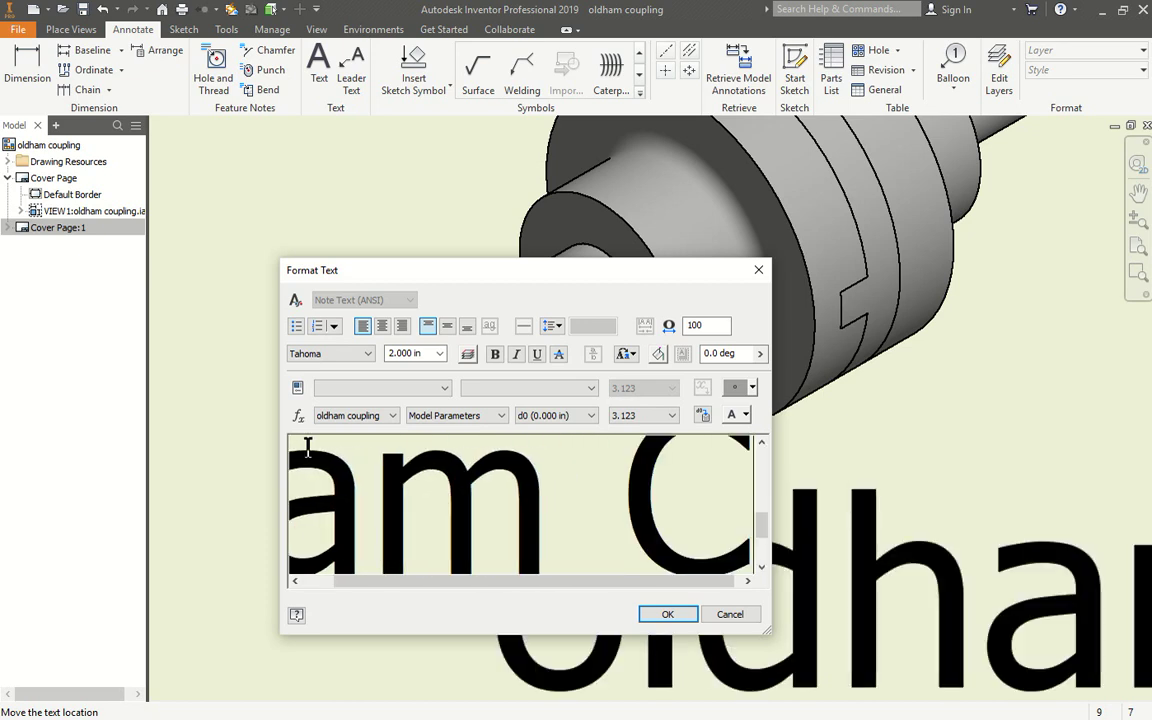
text(oupling)
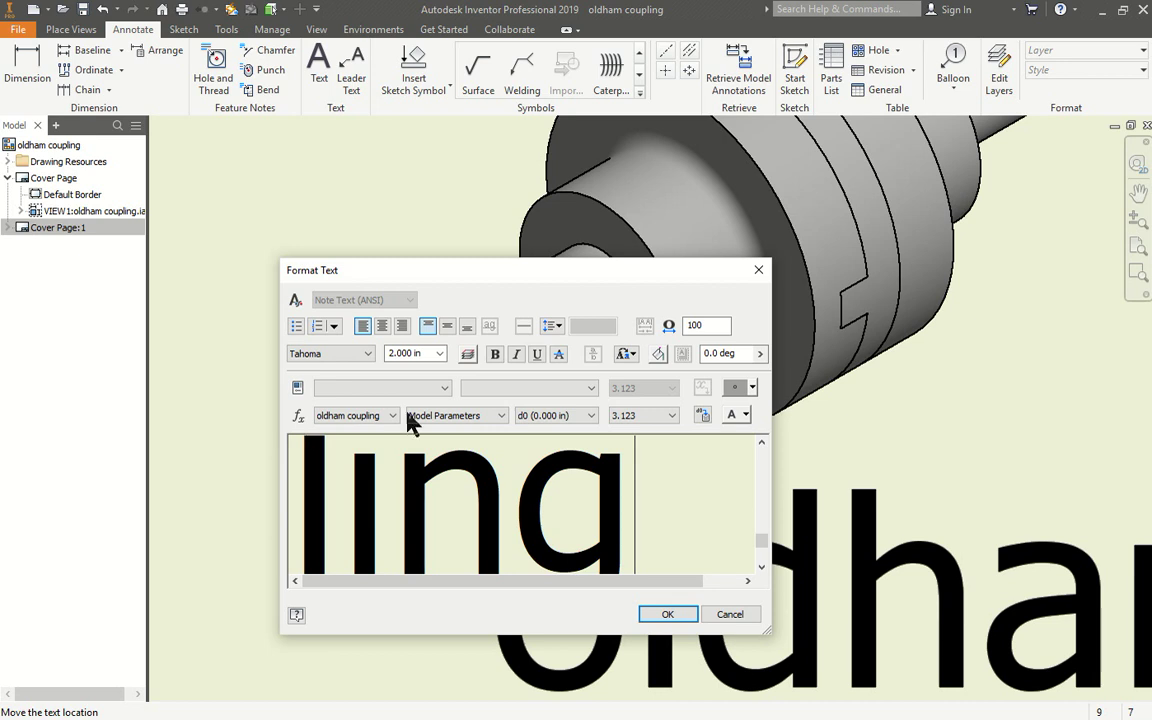
click(668, 613)
- Enlarge the author note text from 0.120 to 0.16 font height
scroll(548, 586, down, 5)
scroll(588, 575, up, 5)
scroll(588, 575, down, 5)
double_click(548, 663)
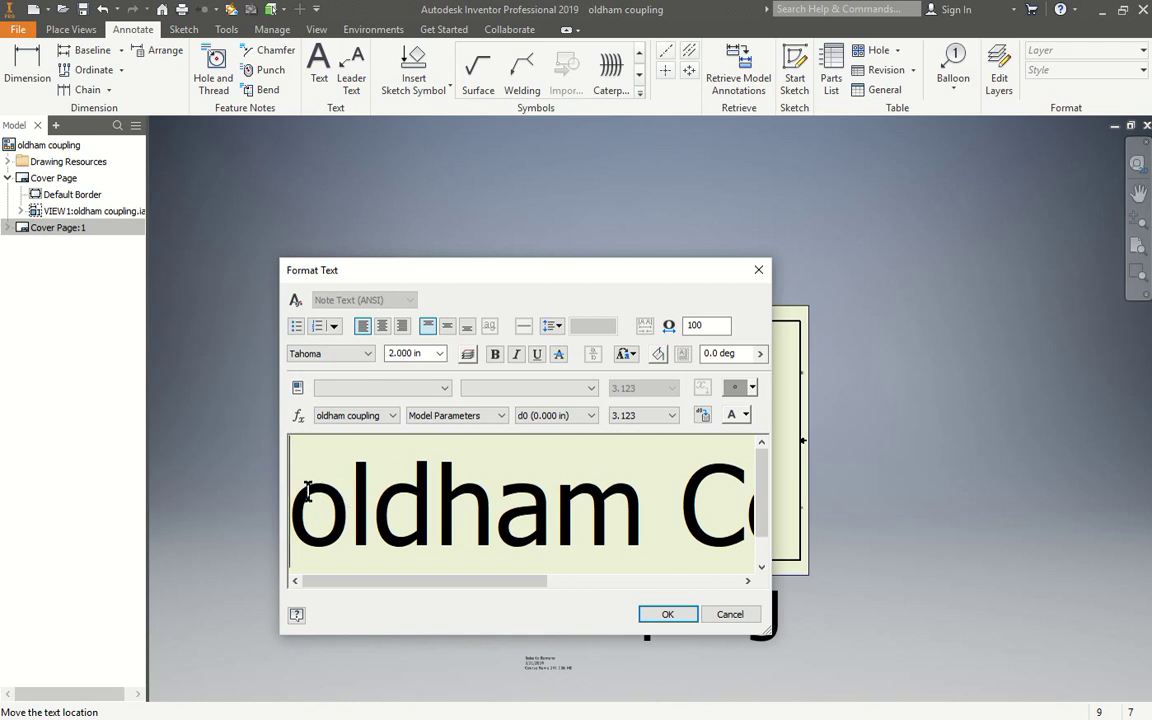
drag(309, 489, 860, 490)
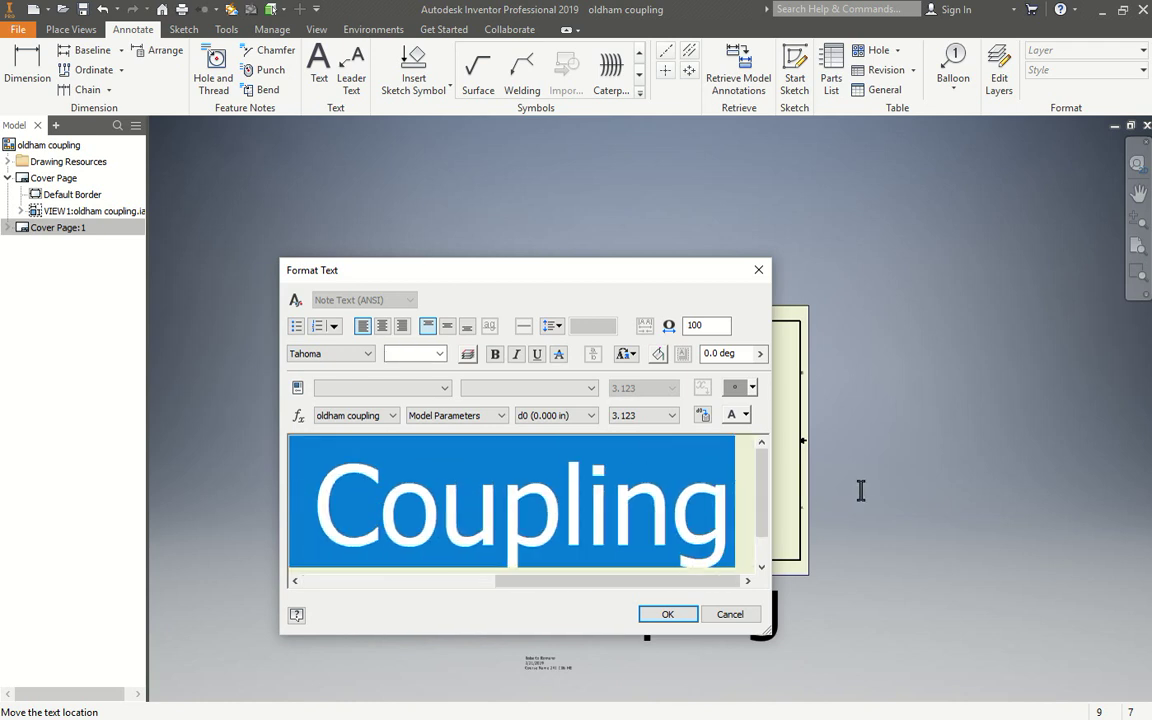
click(418, 356)
key(Return)
scroll(584, 522, up, 3)
double_click(520, 581)
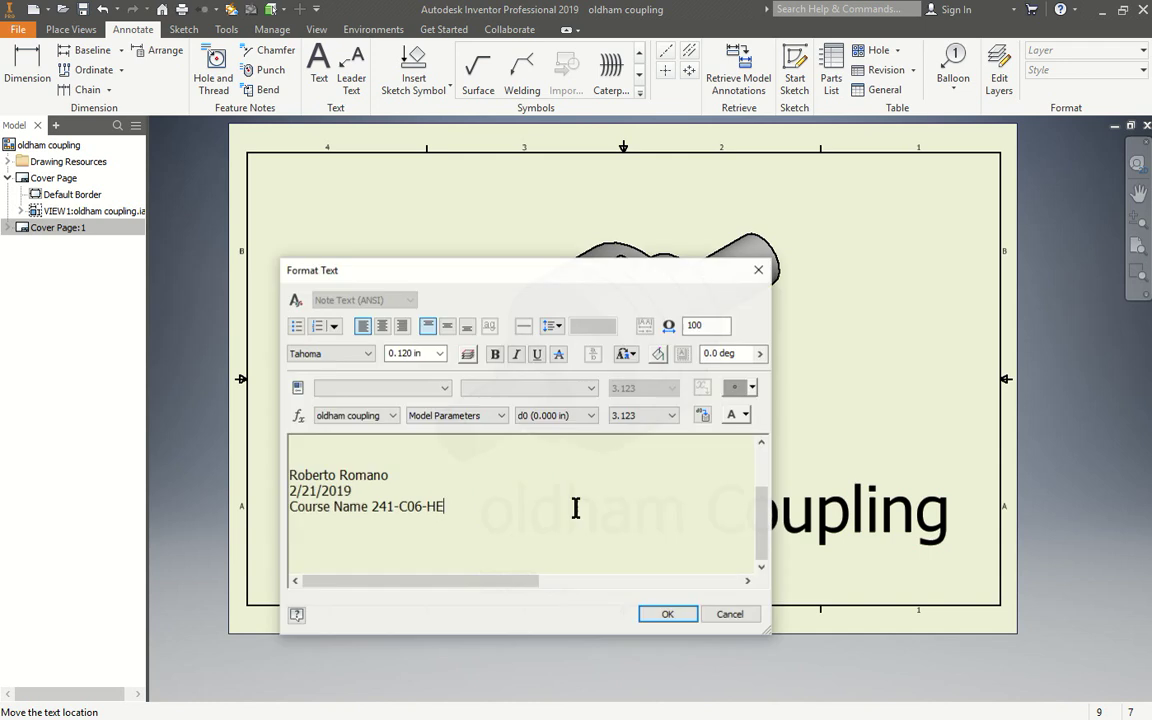
double_click(411, 355)
text(0.16)
key(Return)
- Reduce the title's font size from 1.000 to 0.375
double_click(652, 518)
drag(313, 478, 674, 463)
double_click(427, 353)
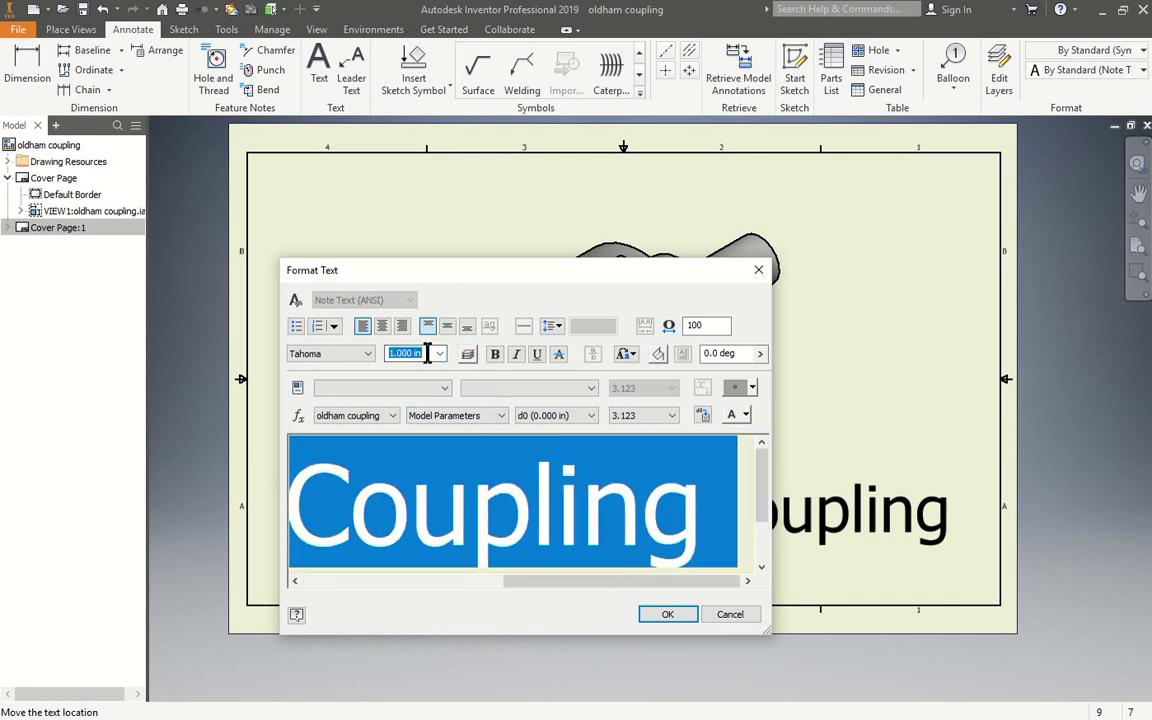
text(0.375)
key(Return)
- Capitalise the O in 'Oldham Coupling' and centre-align all the note text
scroll(560, 495, up, 5)
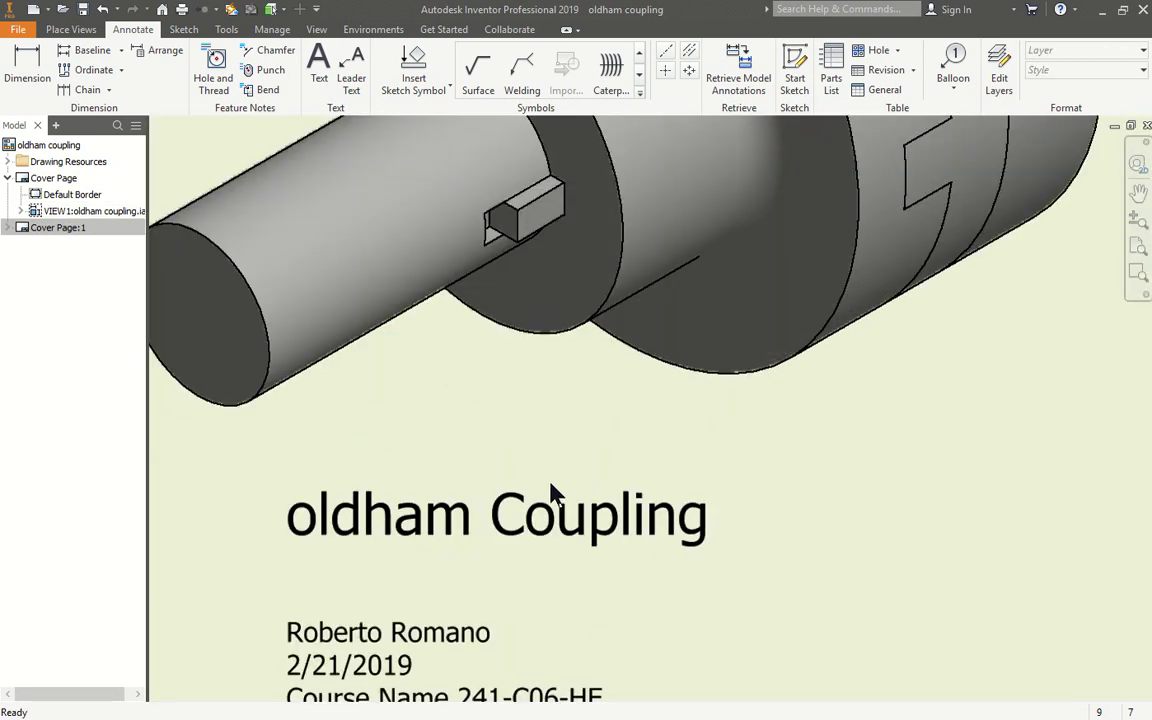
double_click(527, 514)
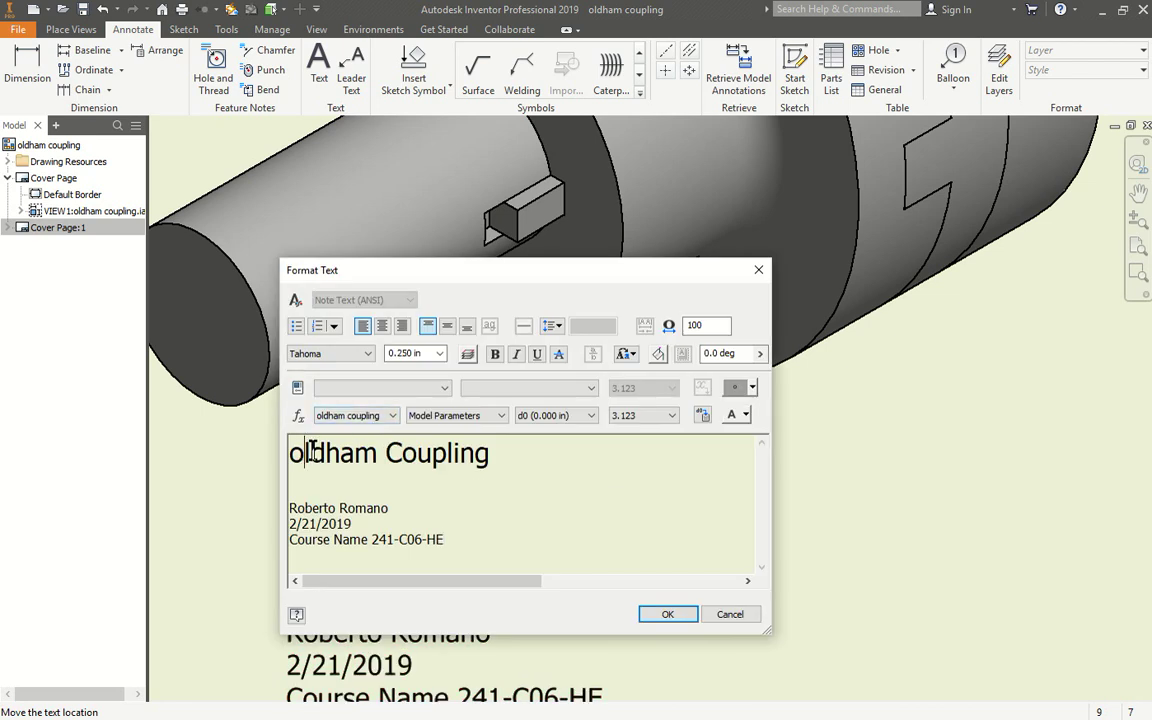
key(BackSpace)
text(O)
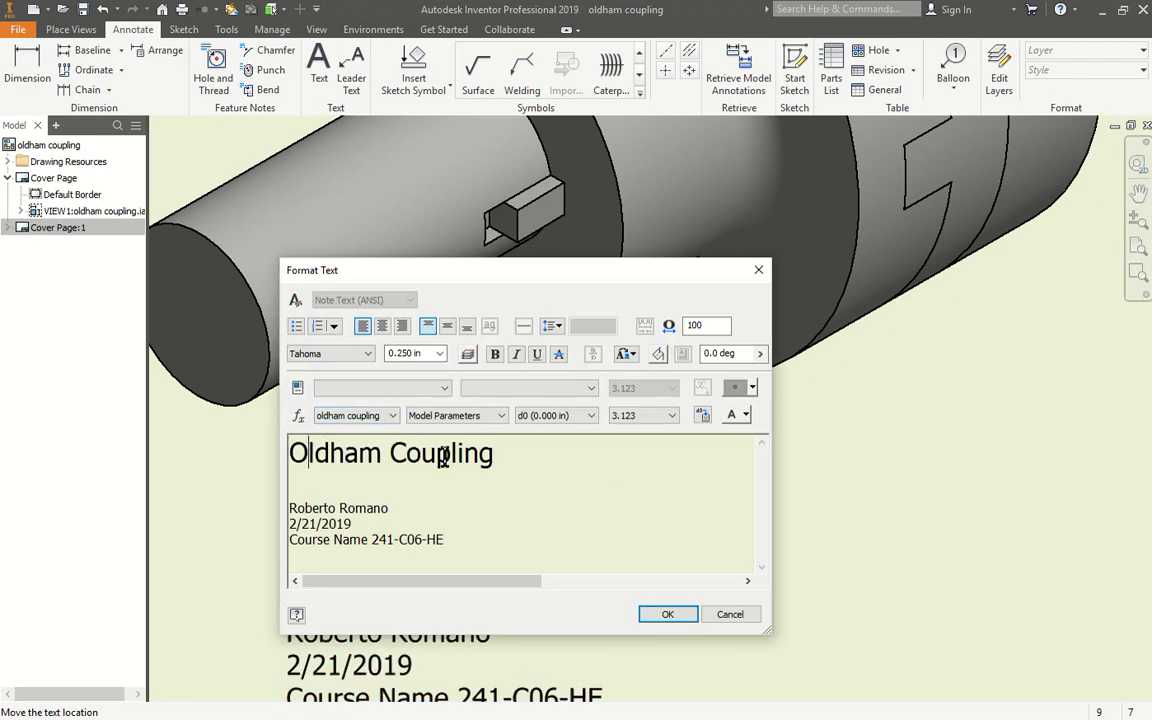
drag(445, 545, 262, 388)
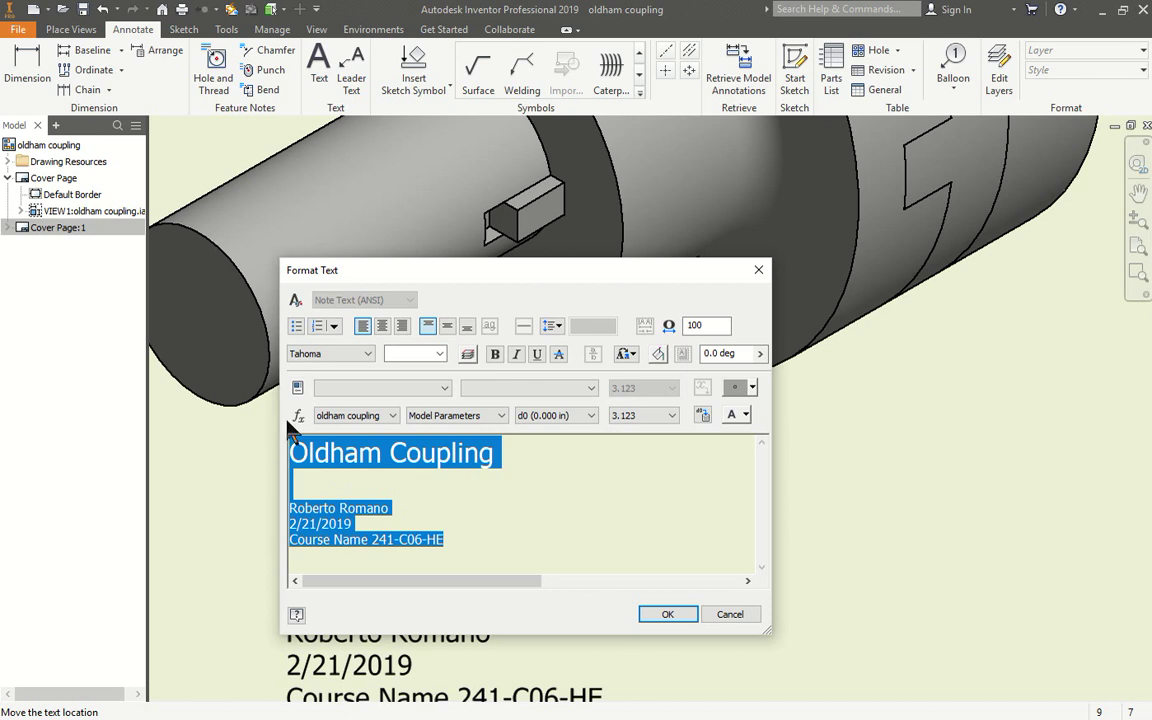
click(383, 328)
- Finish the title note, move it onto the sheet and narrow its text boundary
click(666, 614)
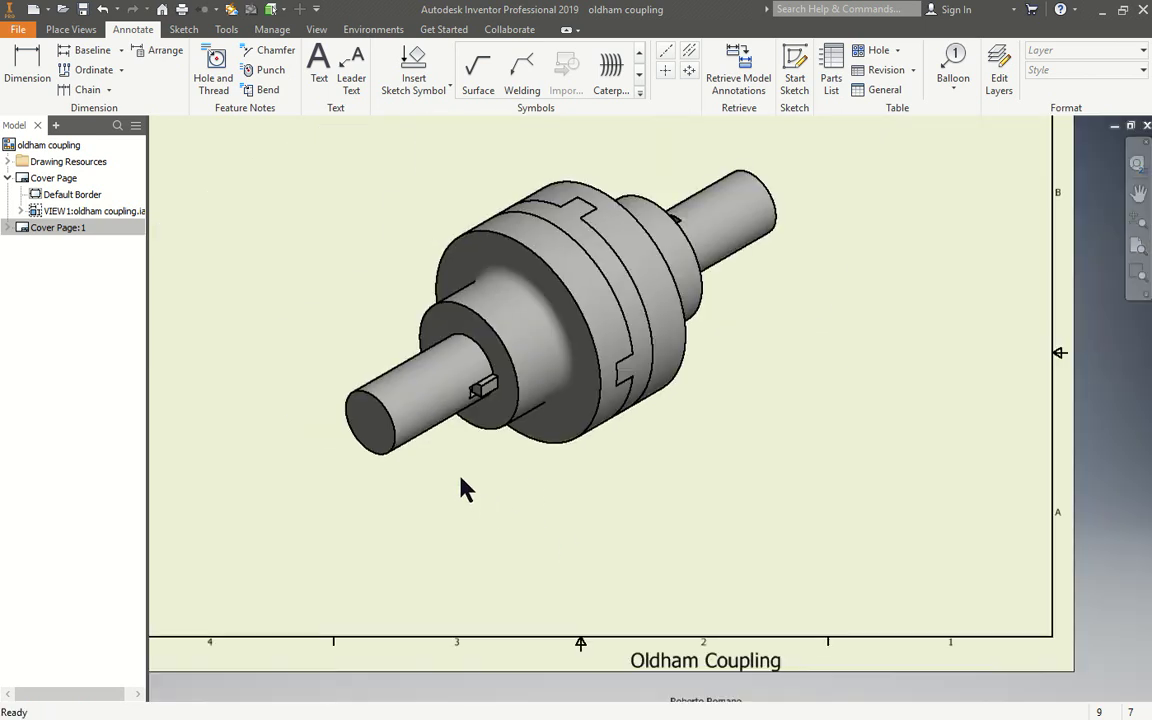
key(Home)
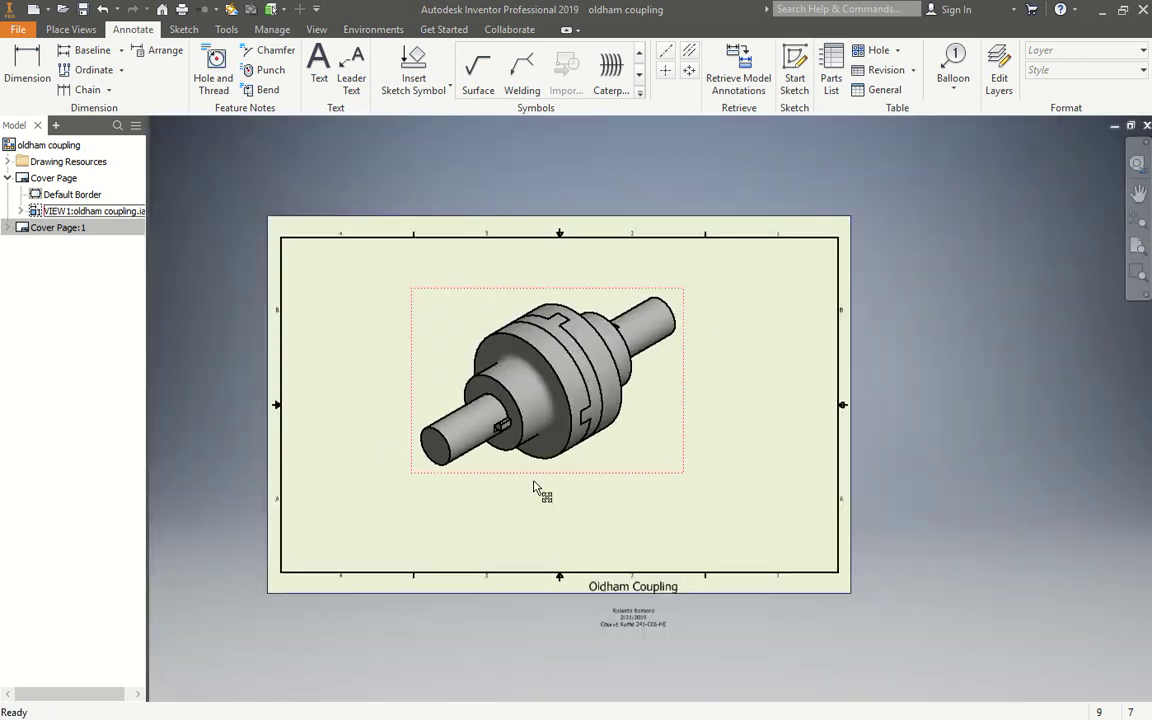
click(623, 563)
drag(633, 481, 634, 550)
scroll(694, 566, down, 5)
scroll(674, 575, up, 5)
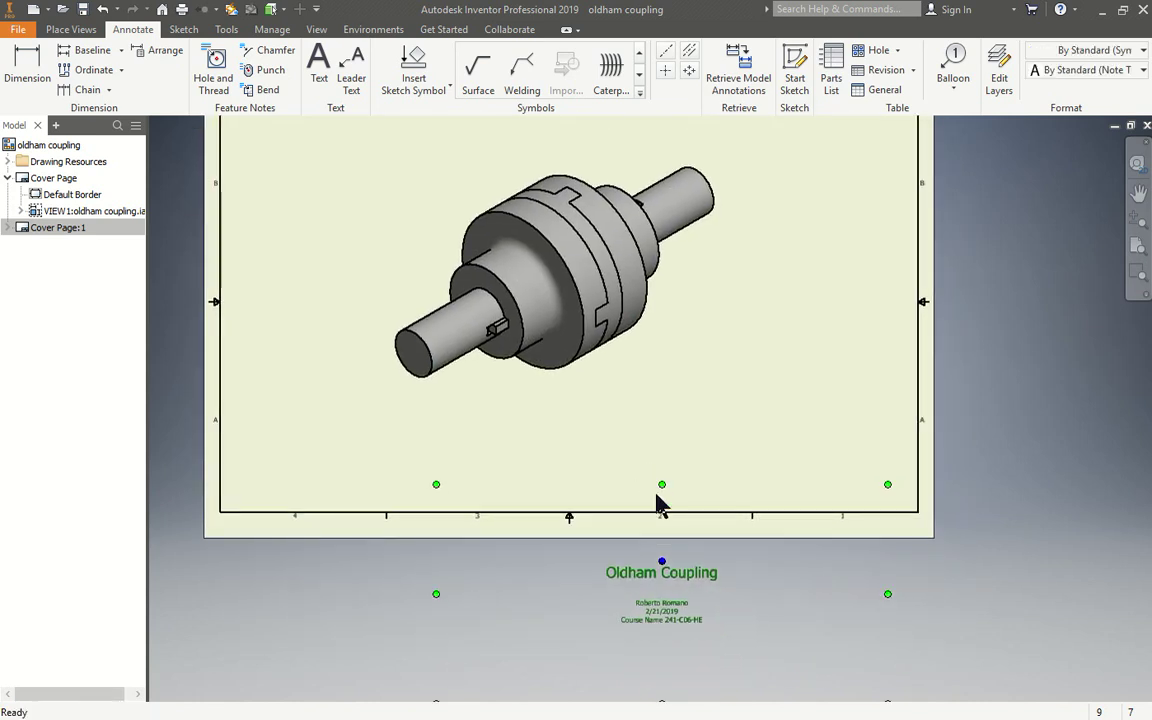
drag(662, 561, 638, 432)
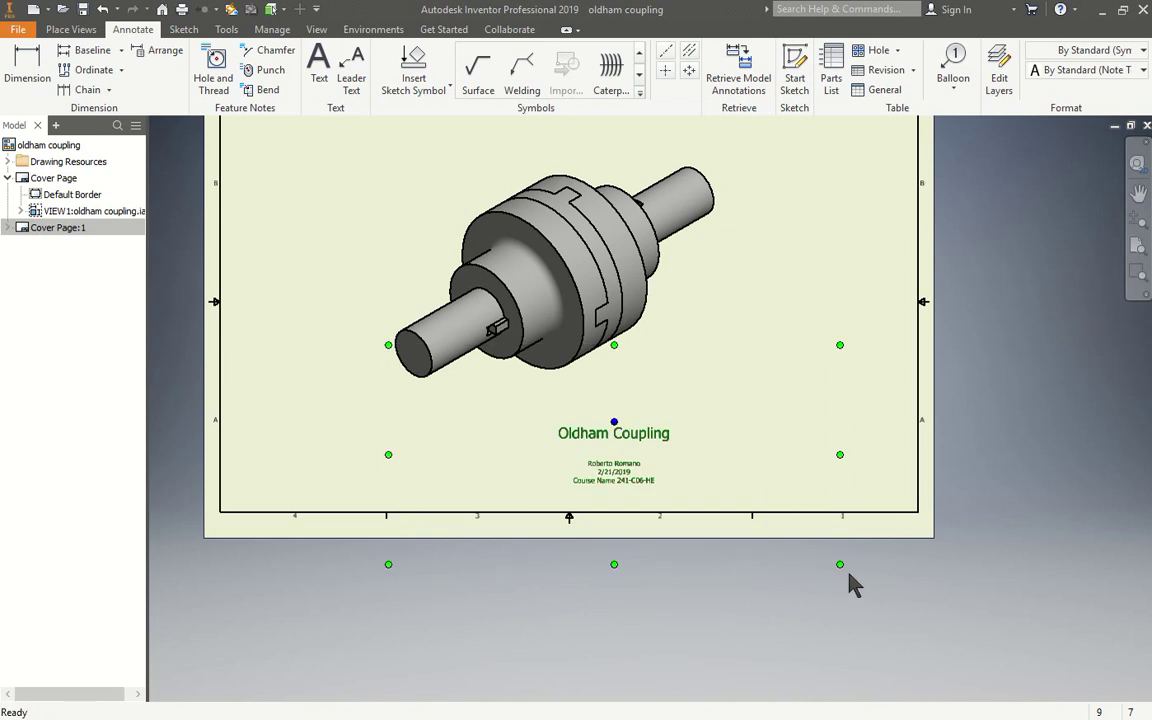
mouse_move(841, 566)
mouse_down()
mouse_move(735, 475)
mouse_move(658, 437)
mouse_up()
- Nudge the coupling view up-left and move the title note down beneath it
click(494, 371)
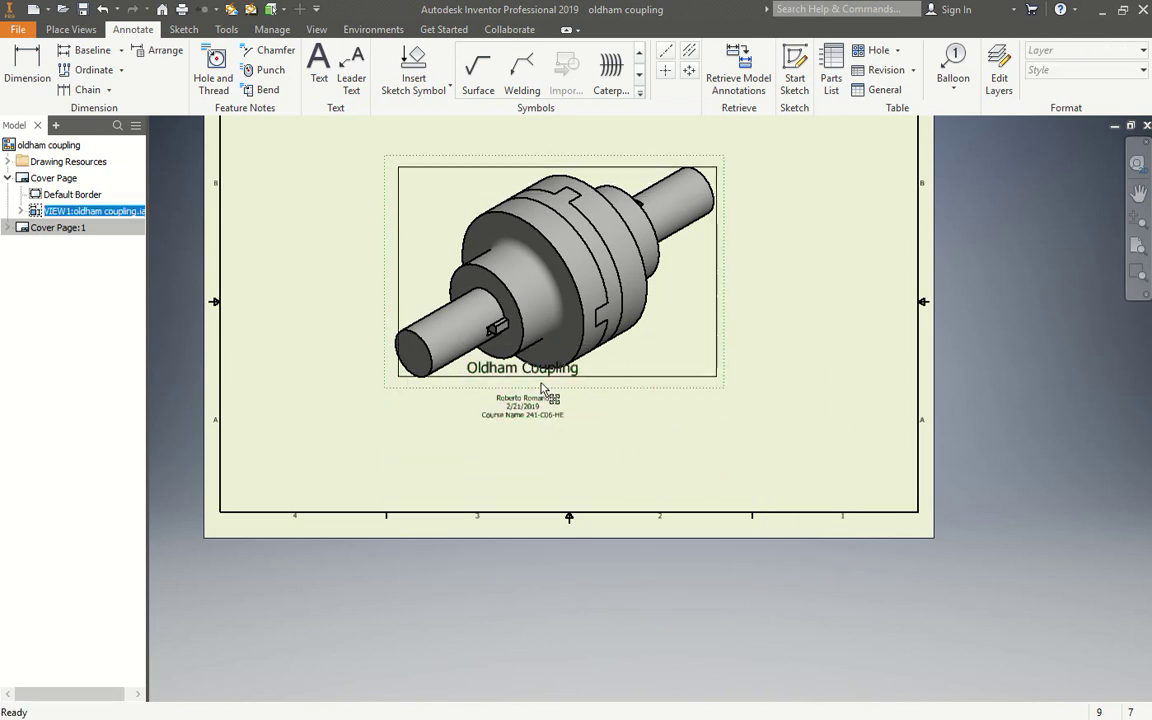
drag(540, 386, 534, 374)
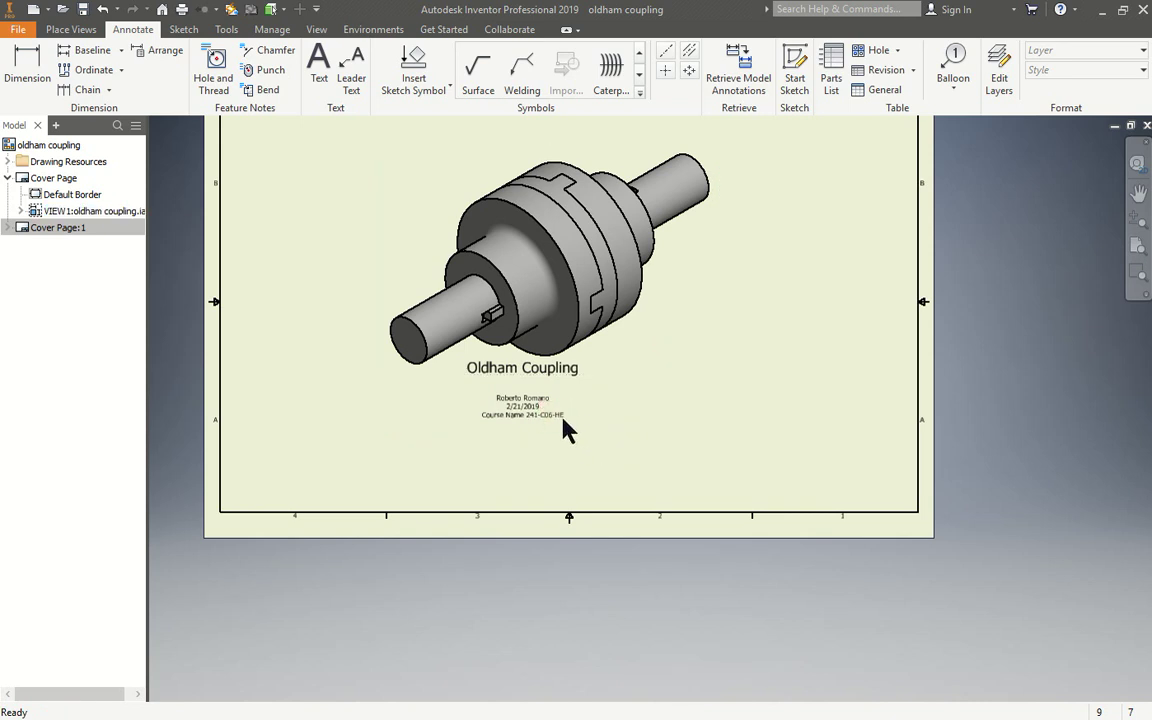
click(560, 416)
click(591, 450)
click(556, 416)
drag(556, 416, 573, 461)
click(758, 455)
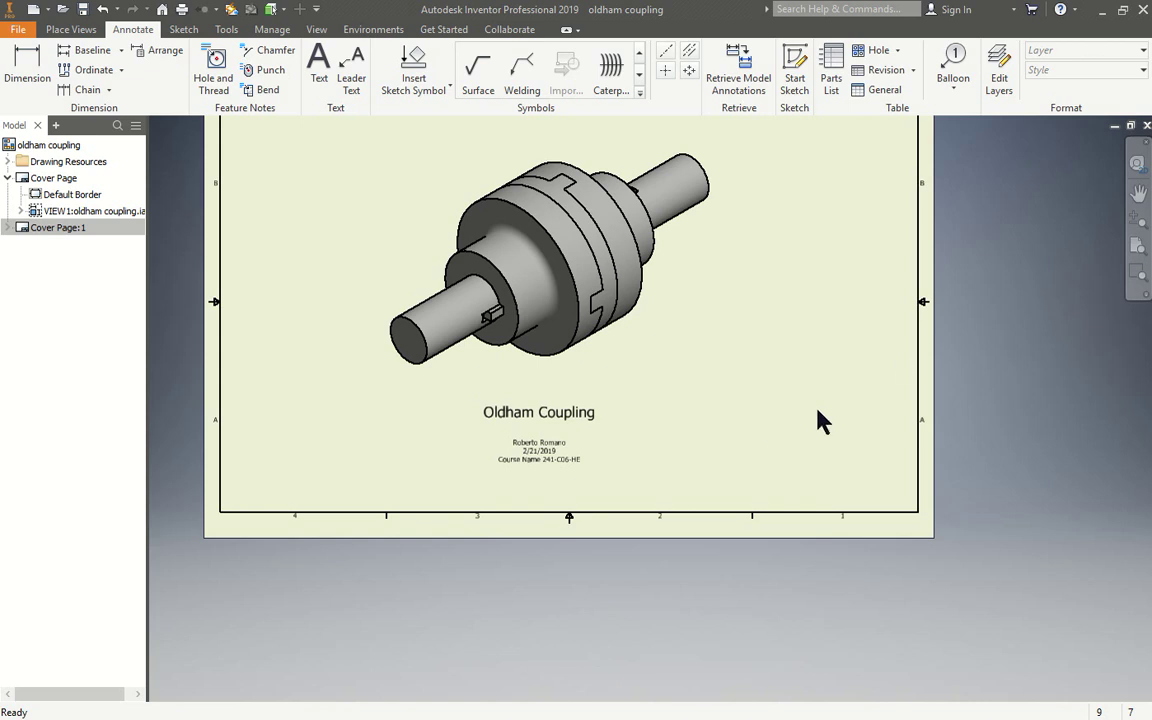
scroll(520, 437, up, 3)
click(527, 404)
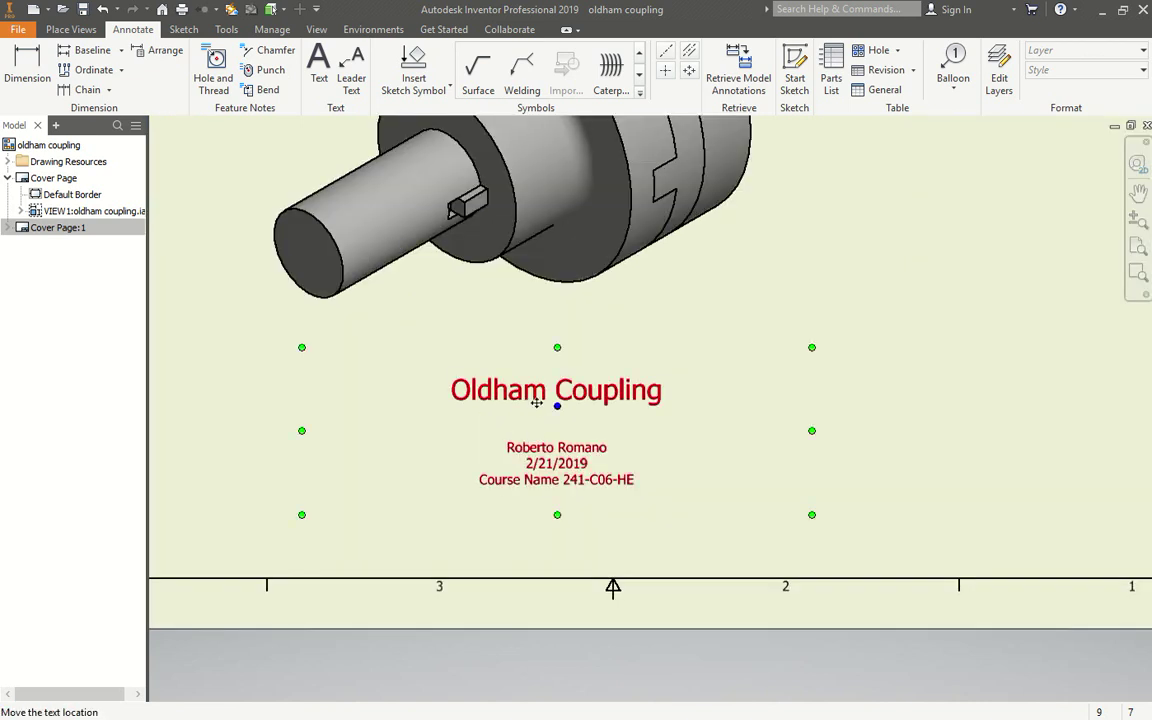
key(Escape)
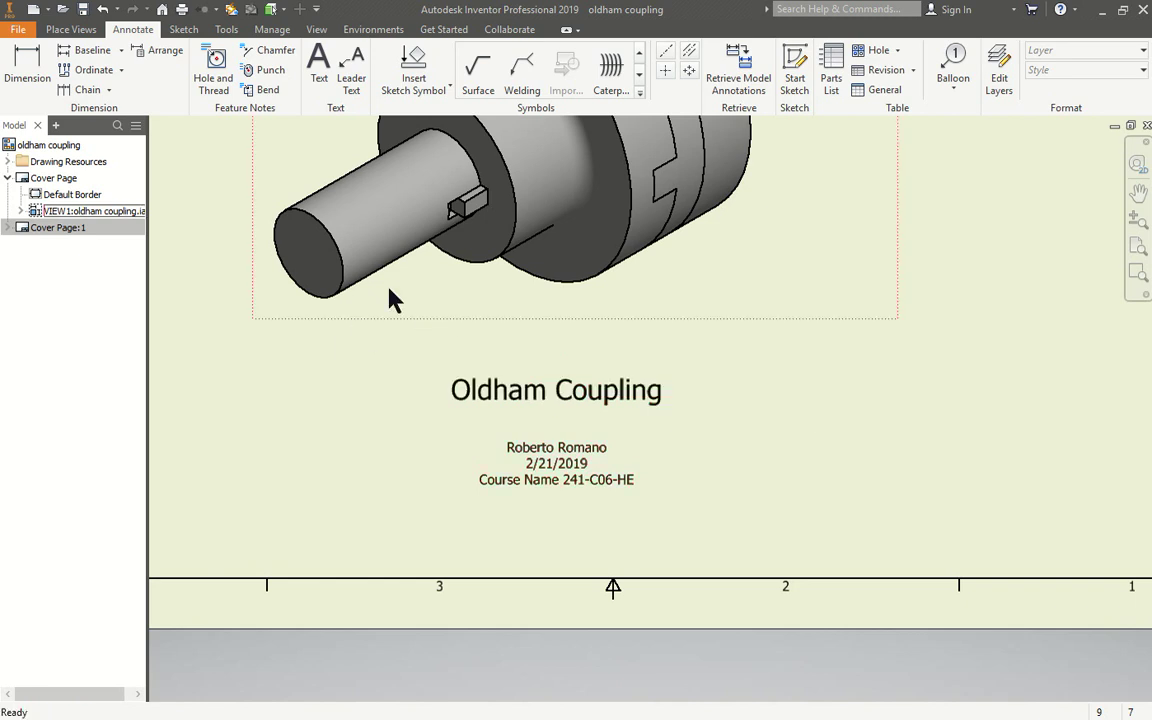
click(53, 177)
- Delete the Default Border listed under Cover Page in the browser
scroll(537, 513, down, 2)
scroll(537, 513, down, 2)
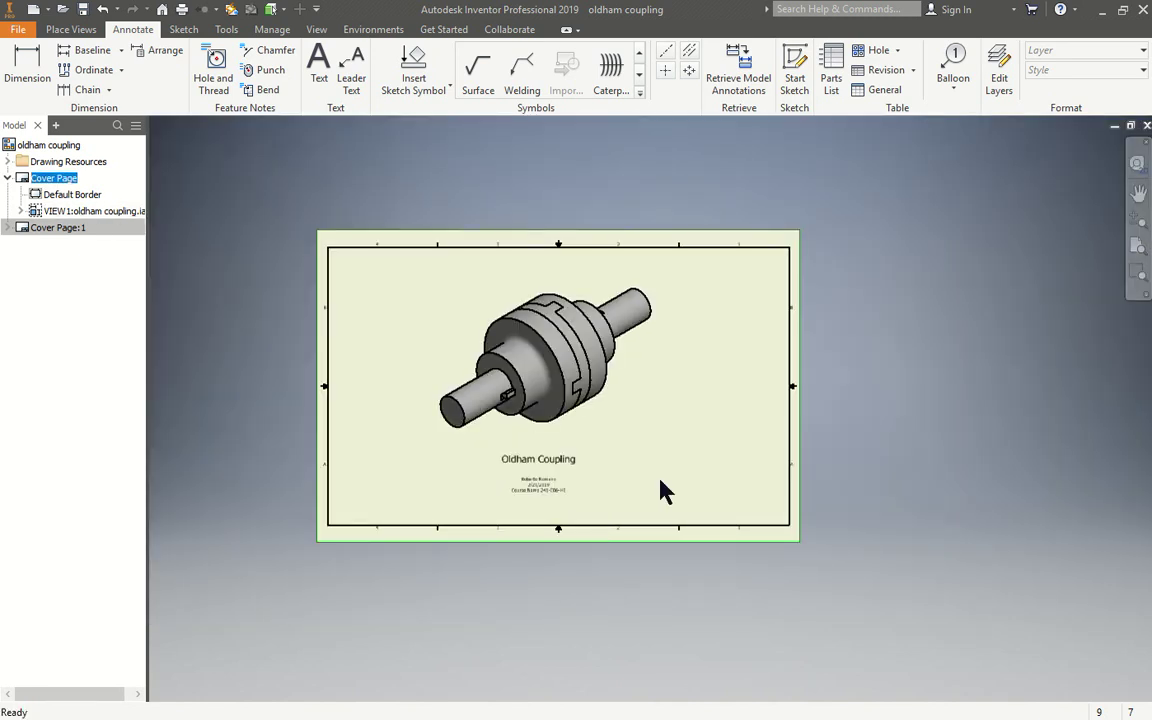
click(80, 195)
right_click(79, 196)
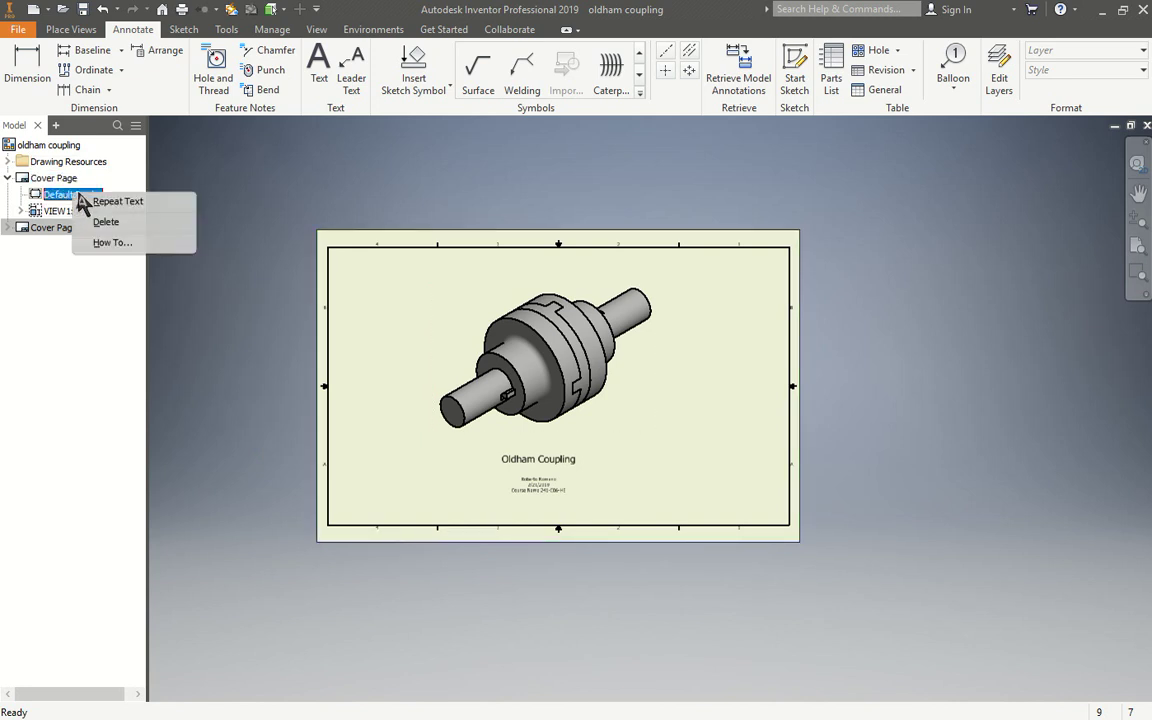
click(138, 224)
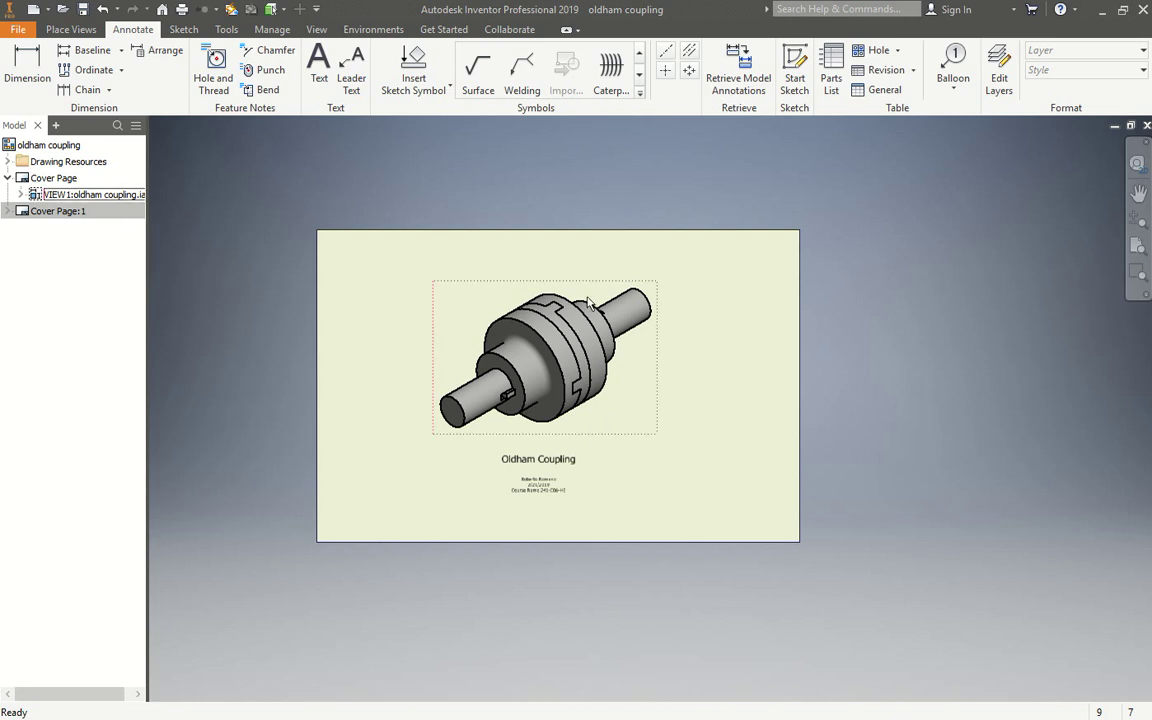
click(9, 163)
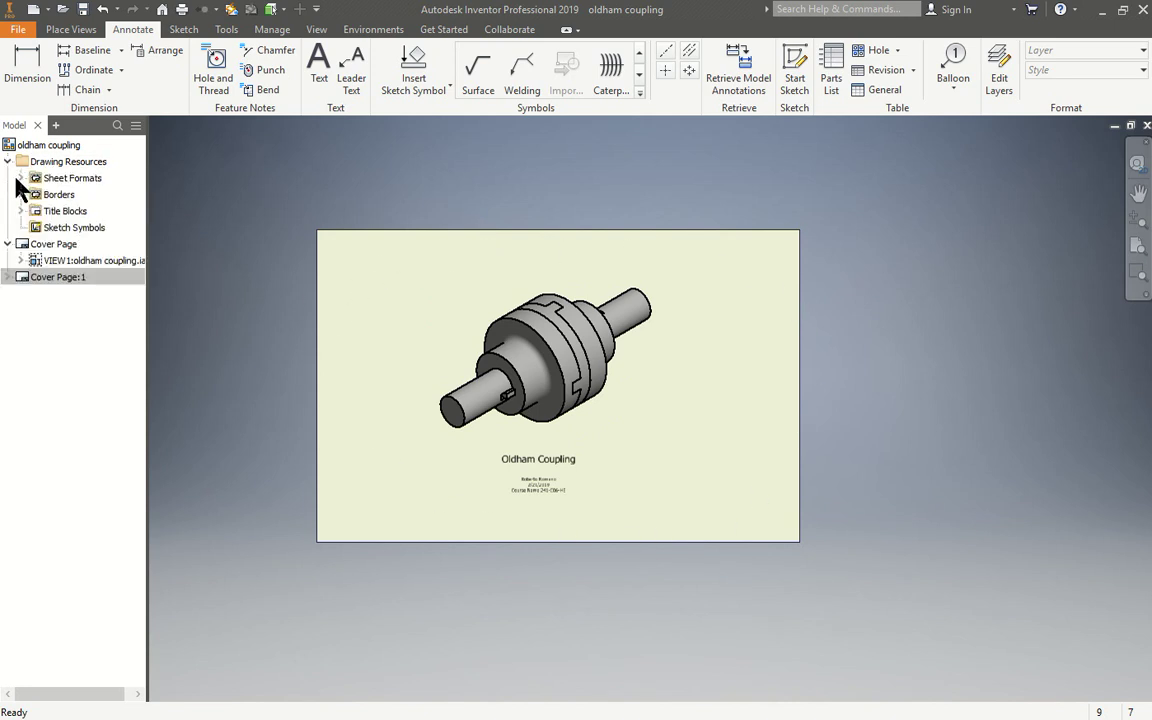
click(20, 194)
double_click(97, 214)
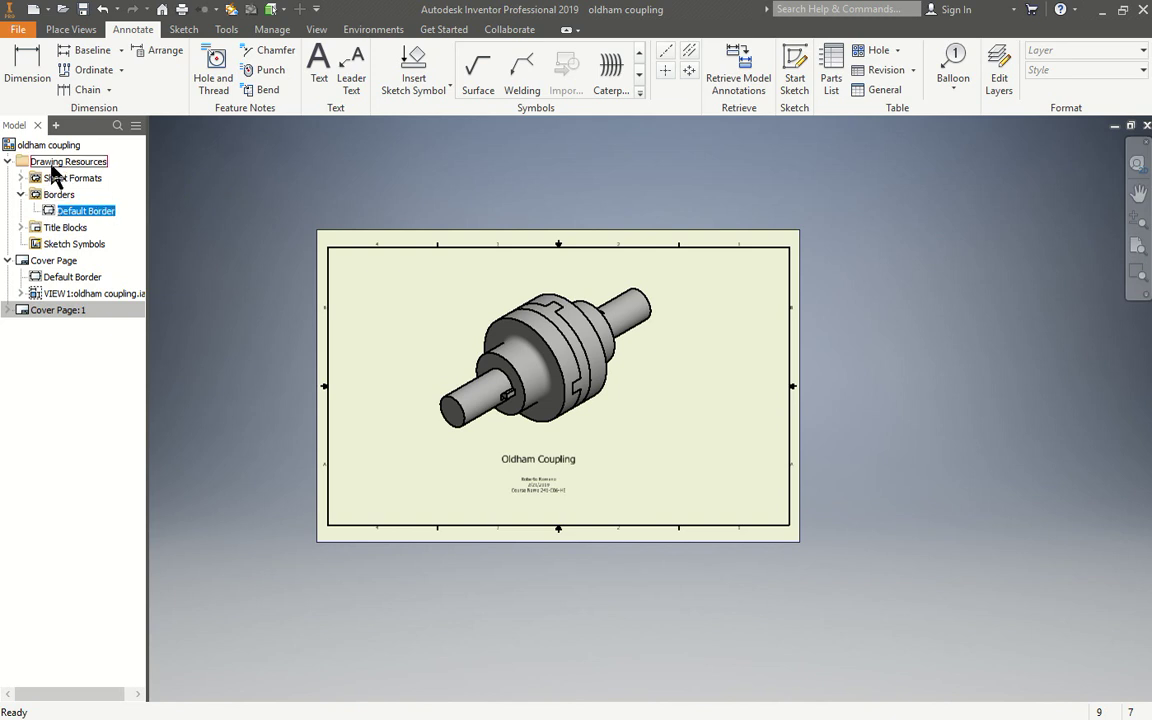
click(20, 227)
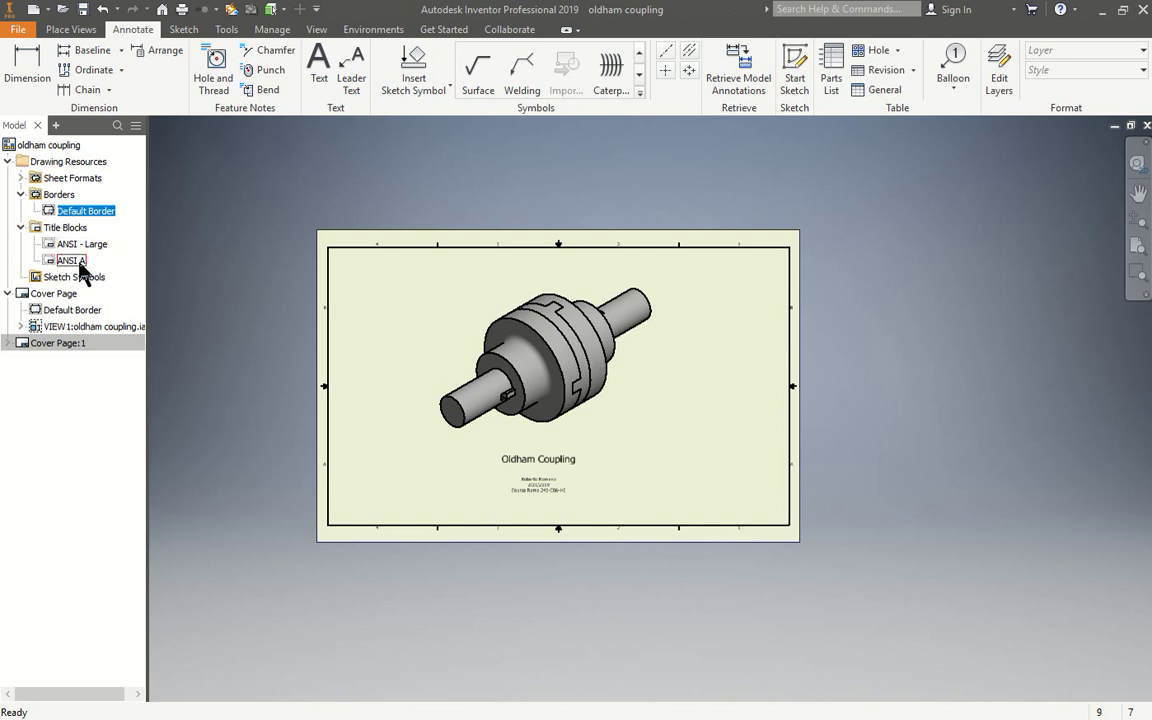
click(79, 263)
drag(79, 270, 540, 411)
scroll(670, 520, up, 5)
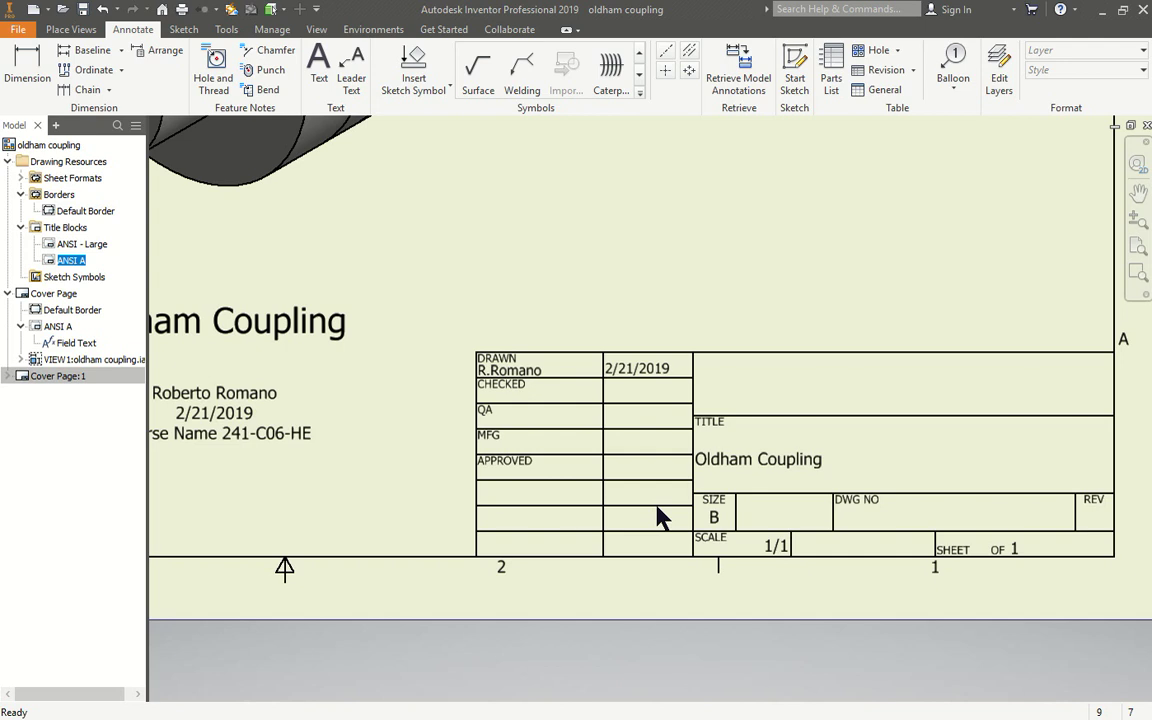
double_click(828, 381)
scroll(660, 370, up, 5)
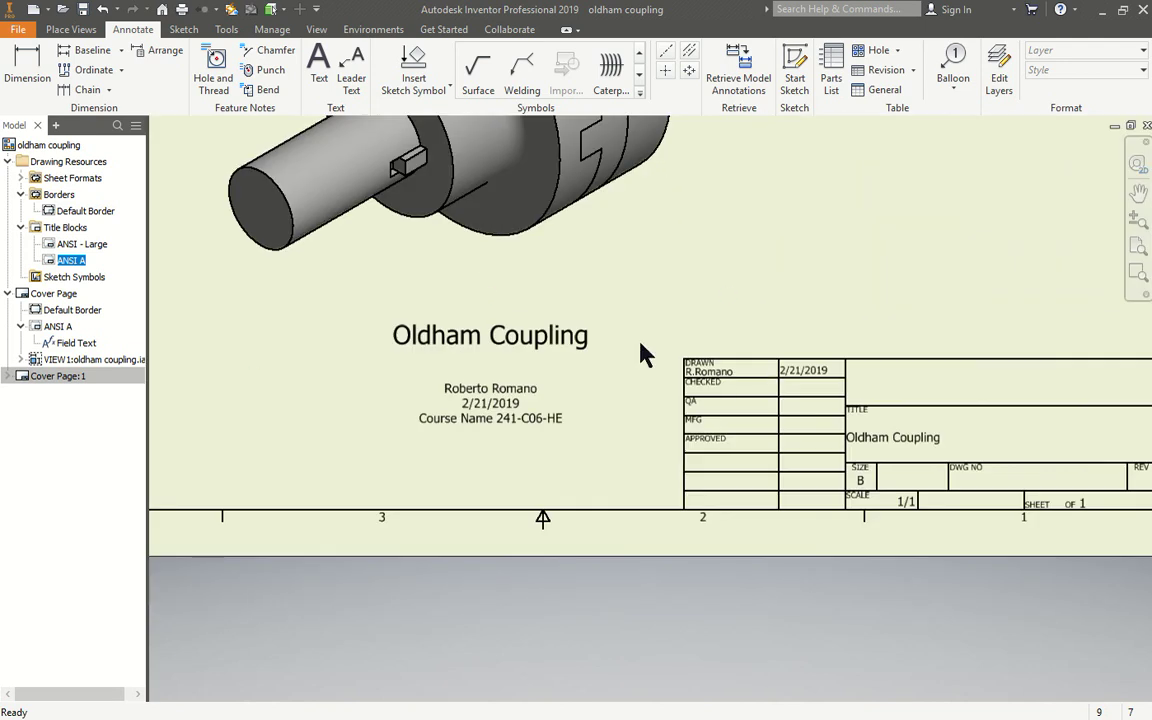
right_click(54, 327)
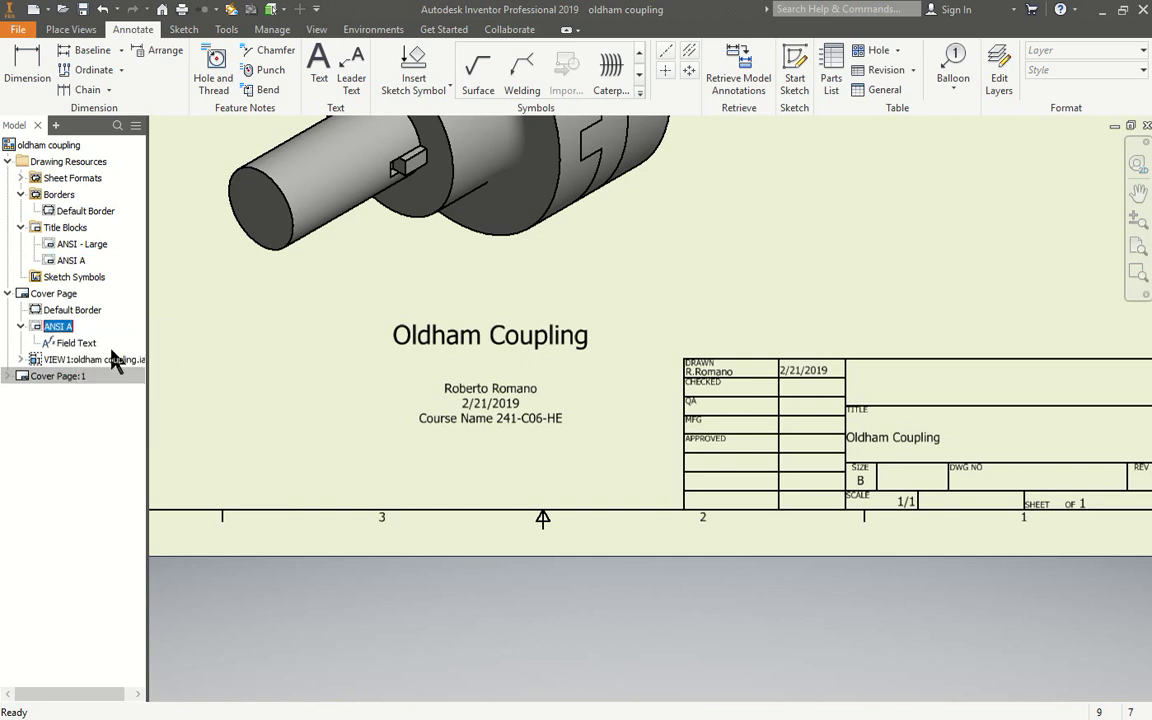
click(108, 352)
key(Home)
scroll(424, 340, up, 5)
middle_drag(424, 329, 611, 432)
key(Home)
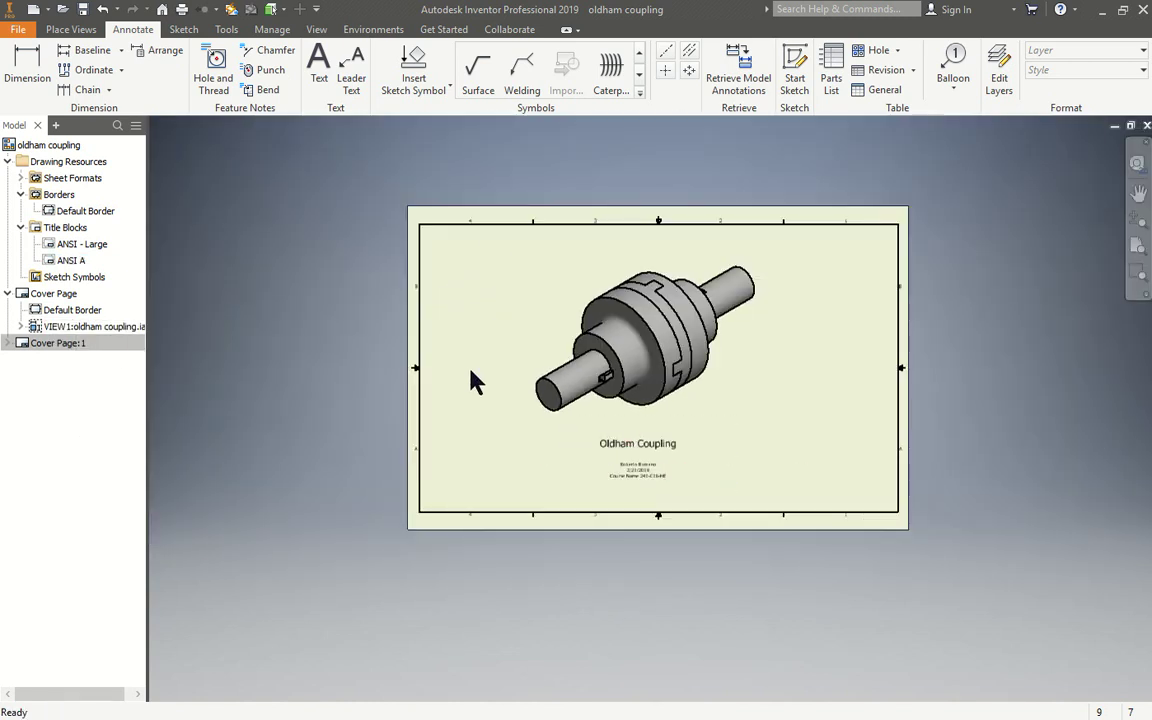
right_click(78, 316)
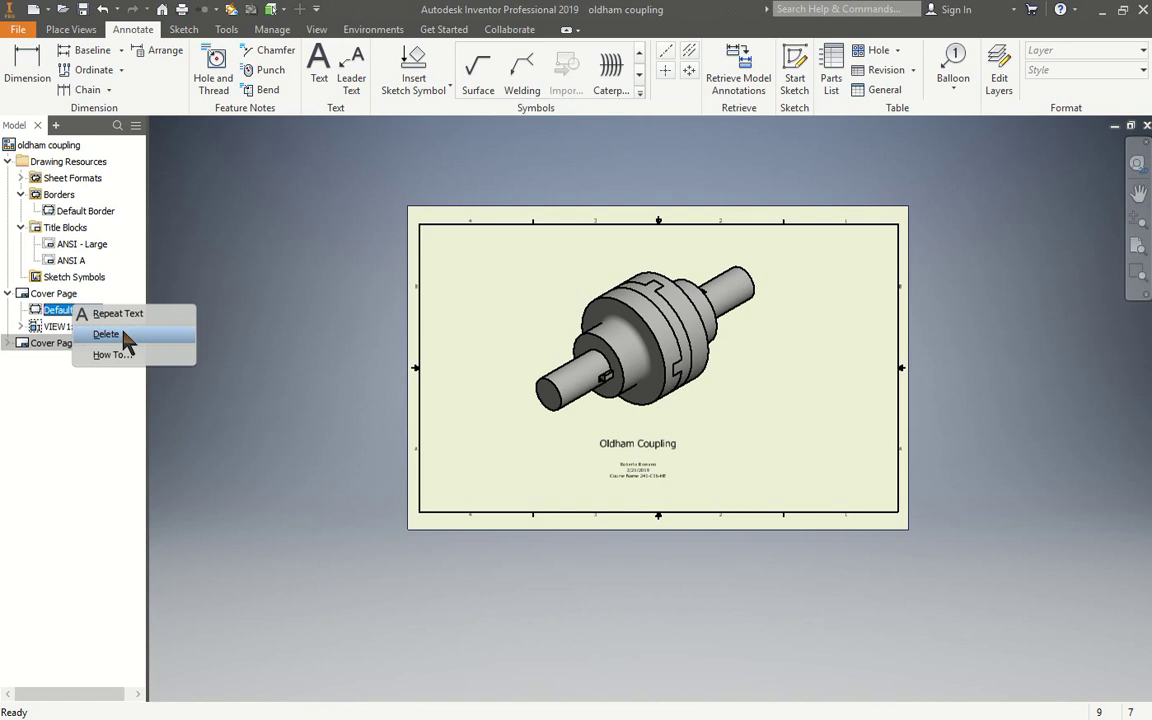
click(121, 336)
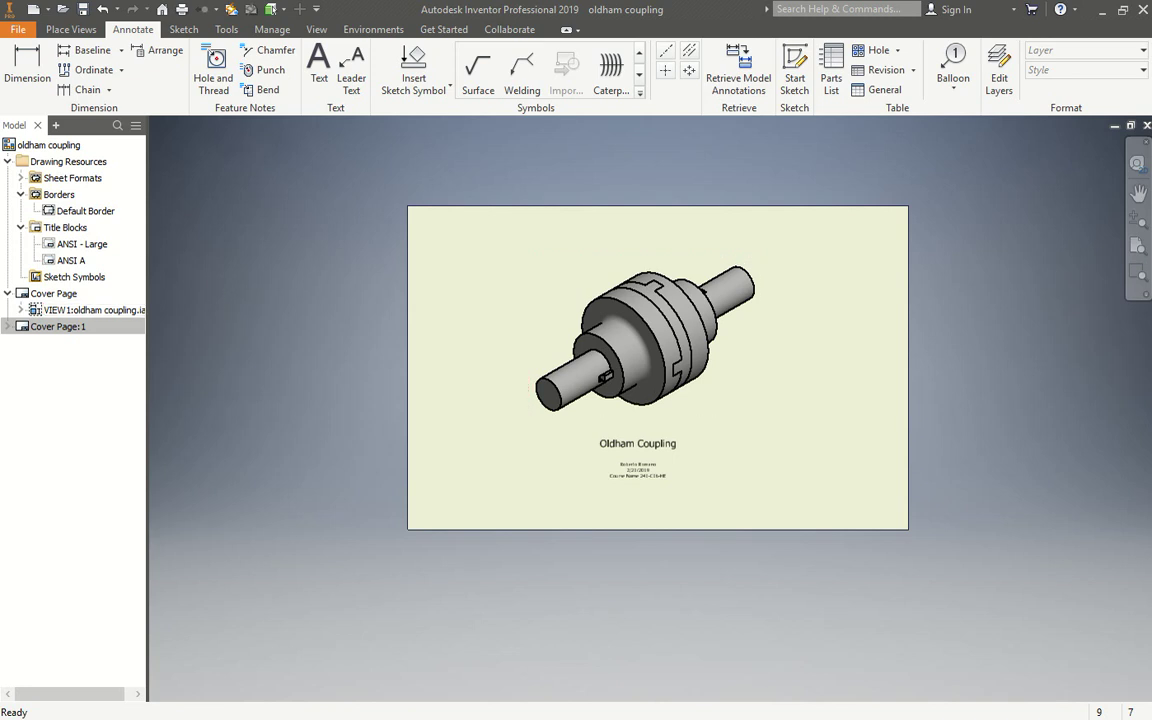
- Collapse the browser tree and review the Cover Page sheet properties without changes
click(8, 161)
click(8, 177)
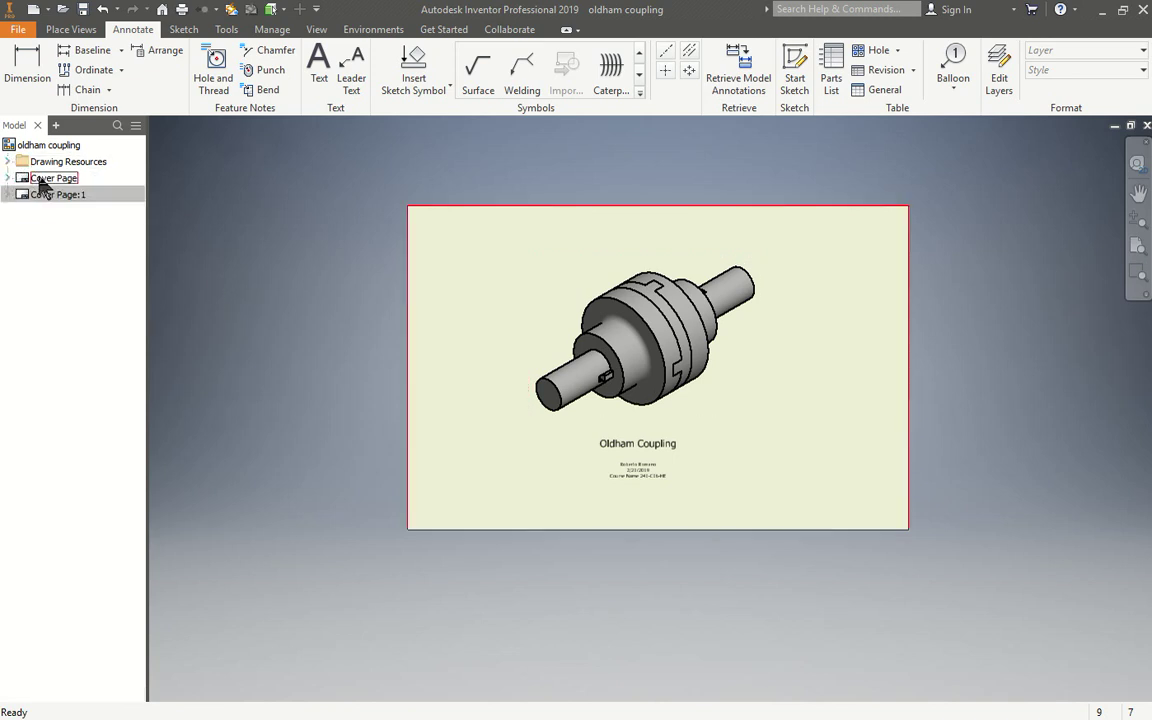
click(44, 182)
right_click(44, 182)
key(Escape)
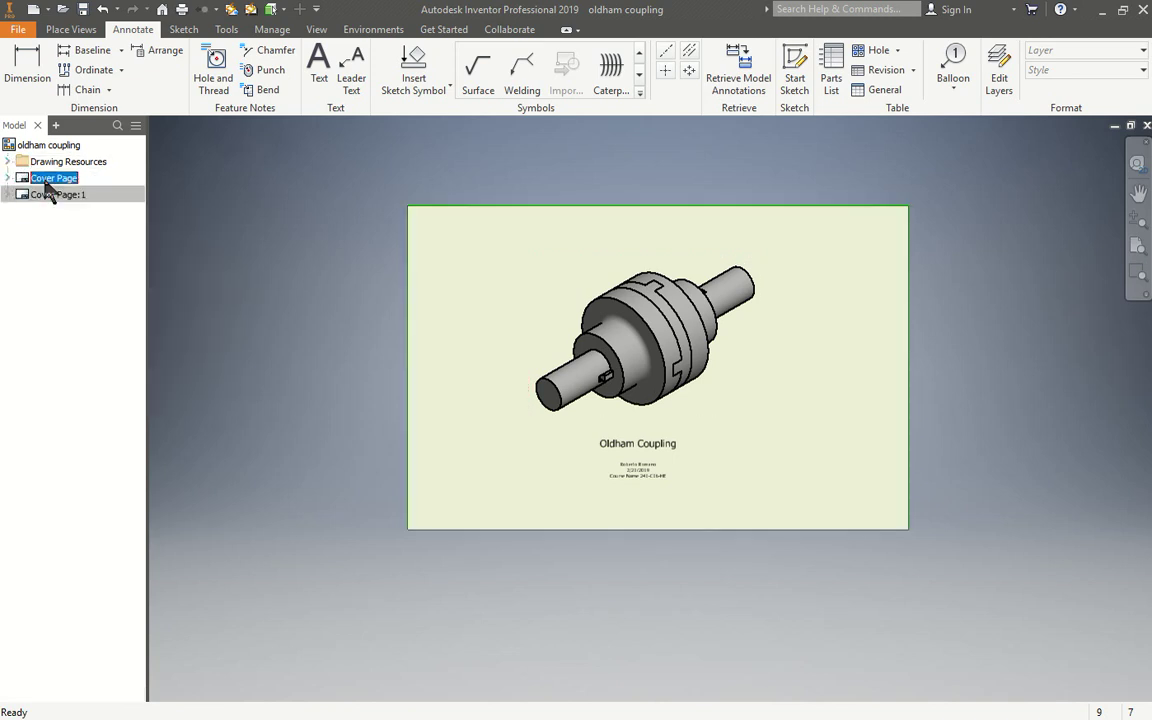
double_click(50, 194)
click(48, 197)
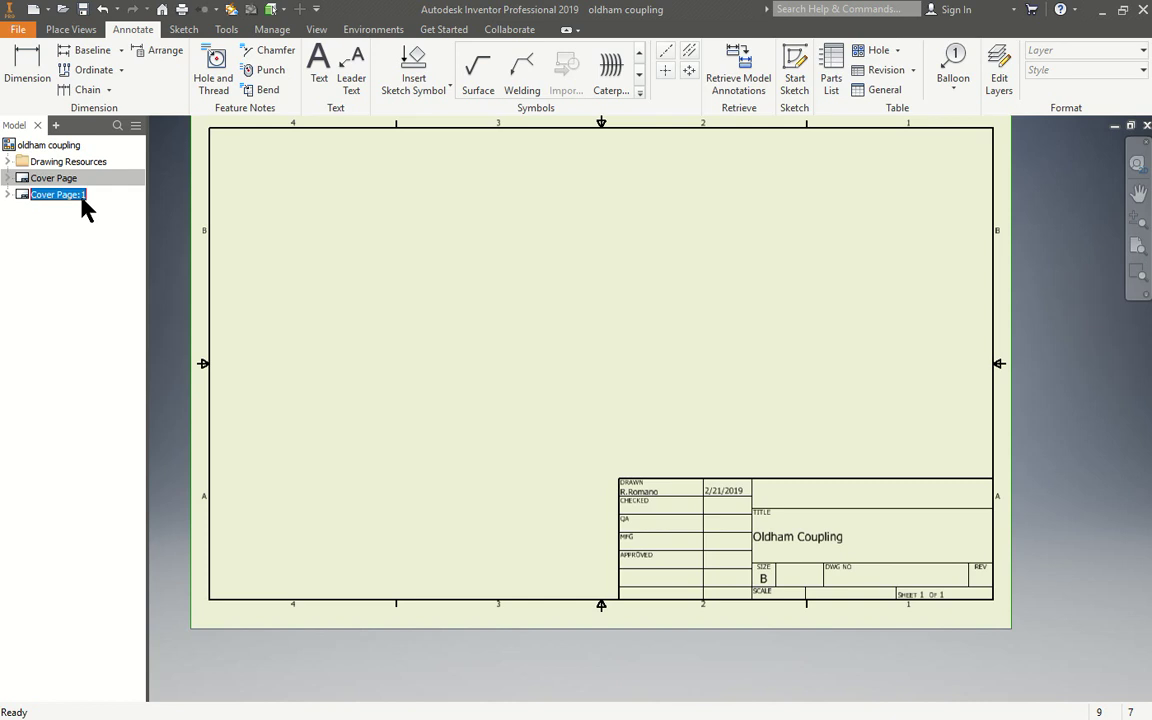
right_click(62, 178)
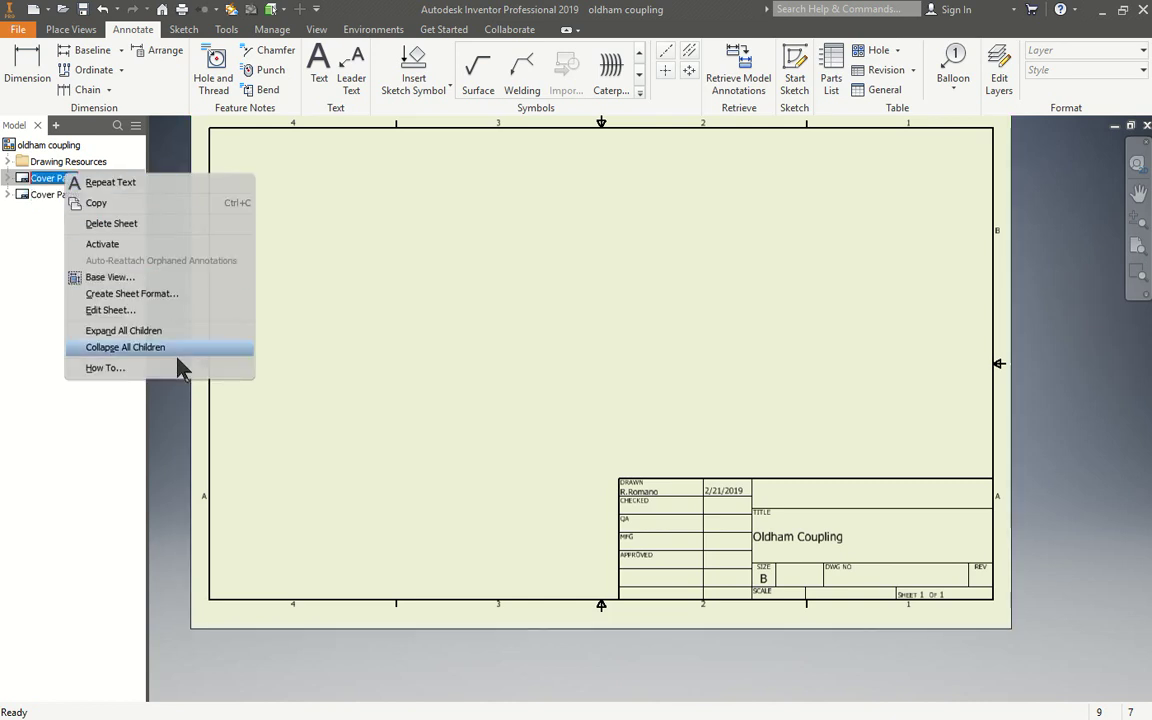
click(150, 311)
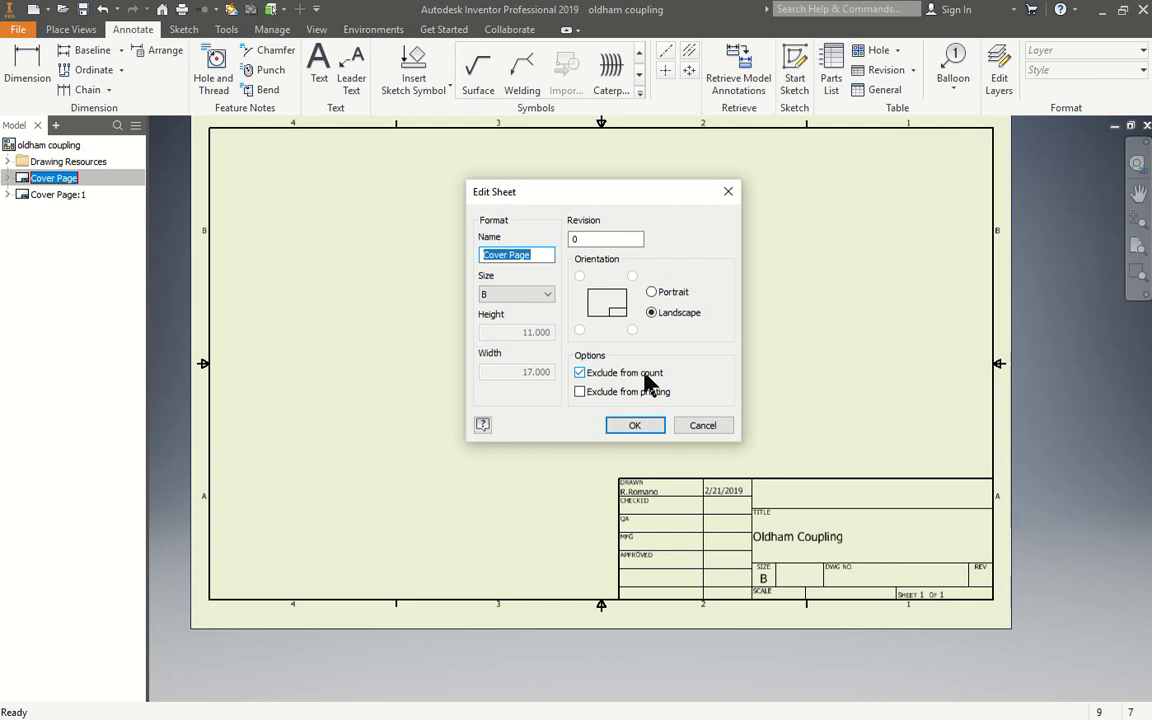
click(706, 426)
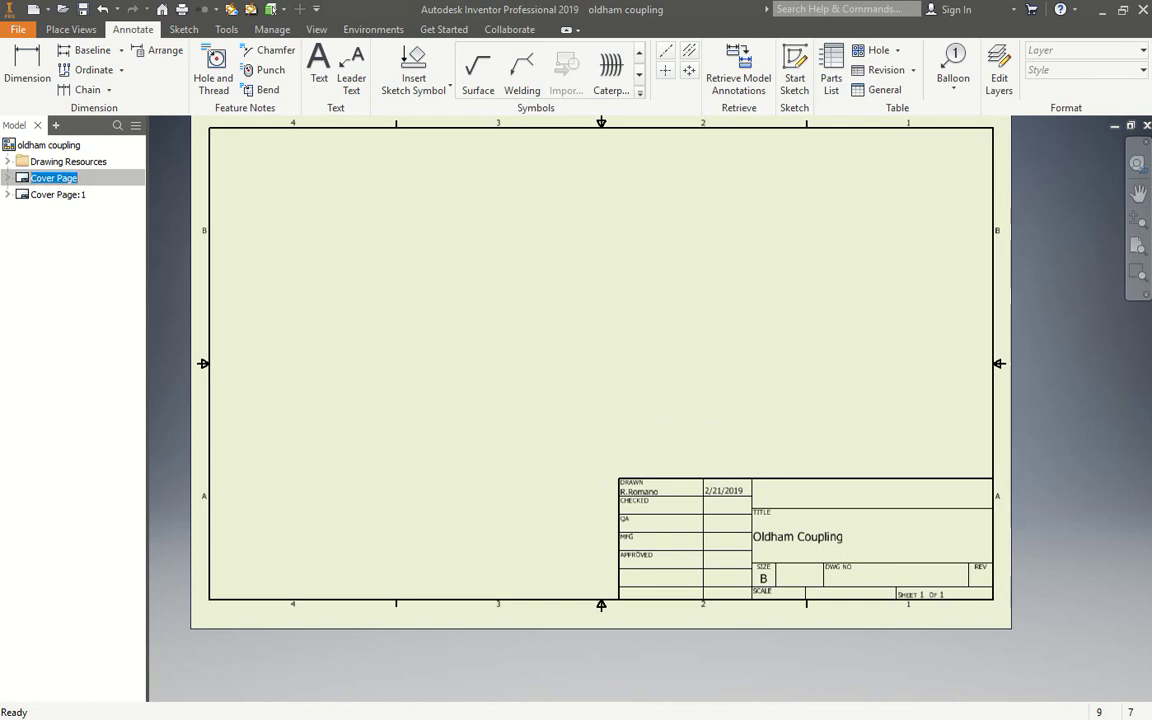
- Rename the second sheet to 'Exploded View' in its Edit Sheet dialog, keeping revision 0
right_click(65, 195)
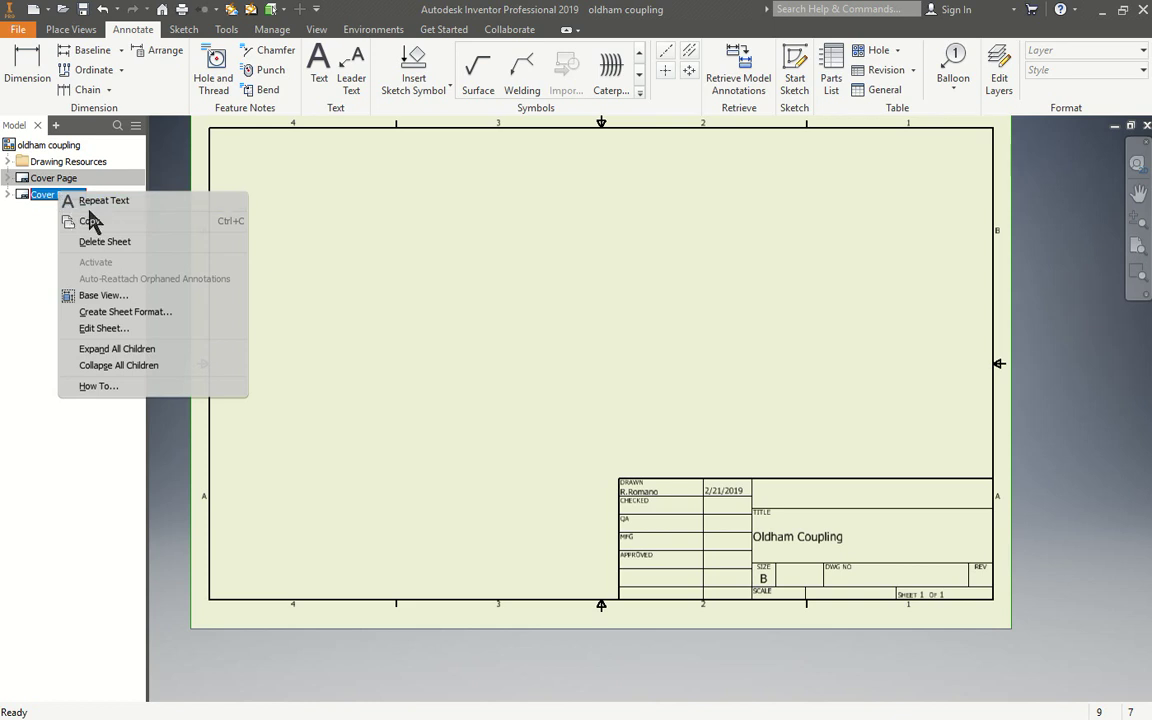
click(122, 330)
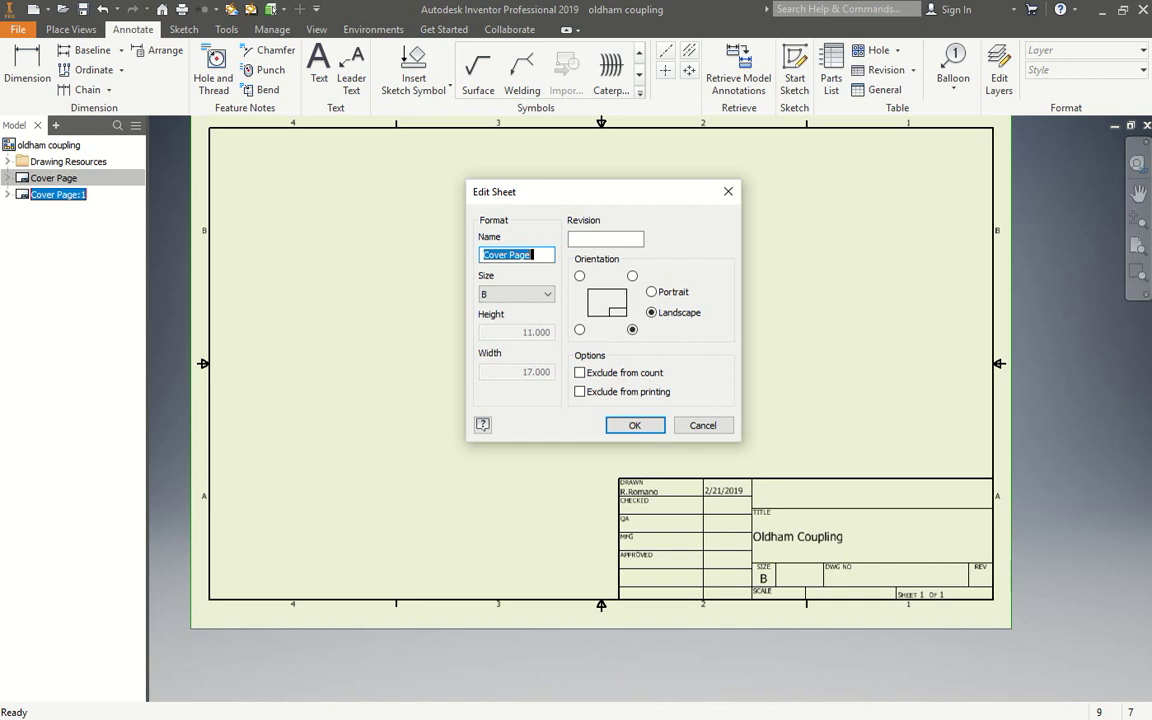
text(Exploded View)
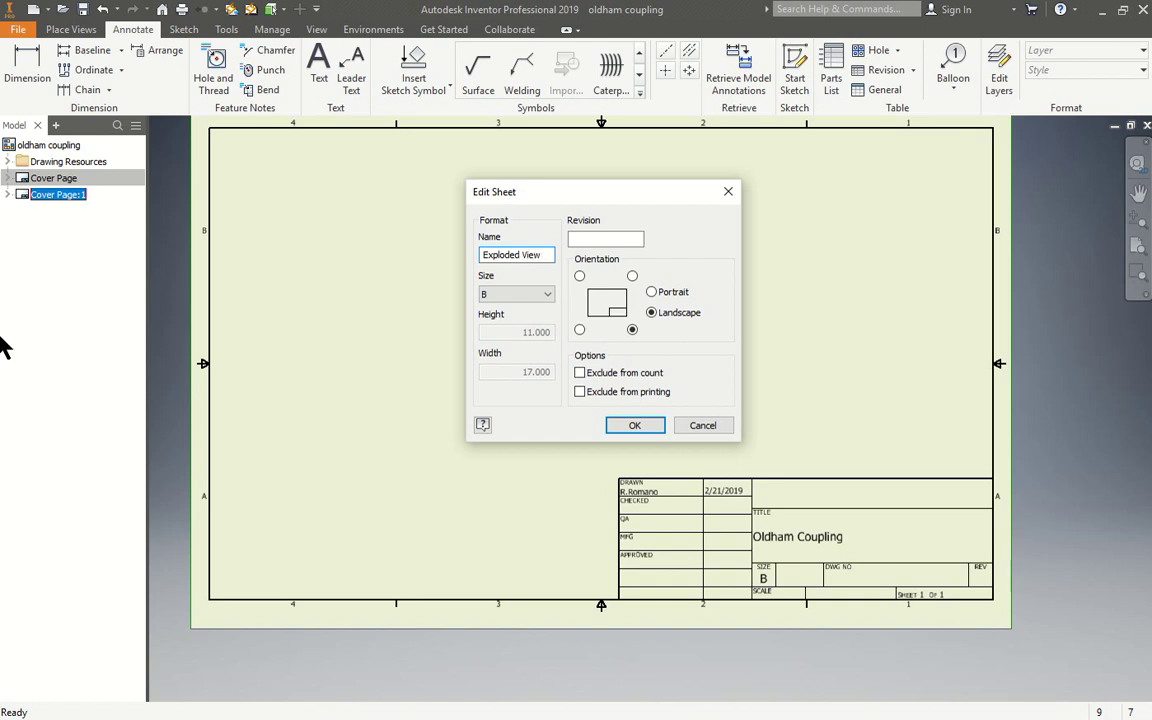
click(579, 237)
click(637, 425)
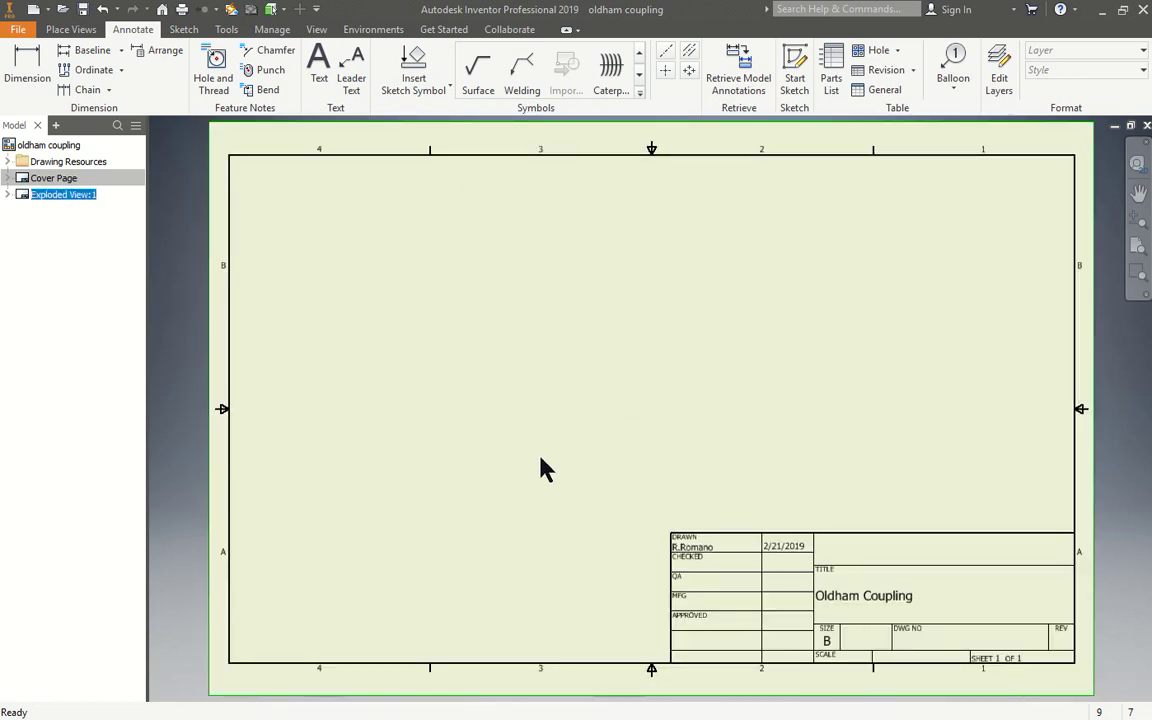
- Place a base view of 'oldham coupling exploded view' at 1/2 scale, accepting the snapshot view
click(60, 31)
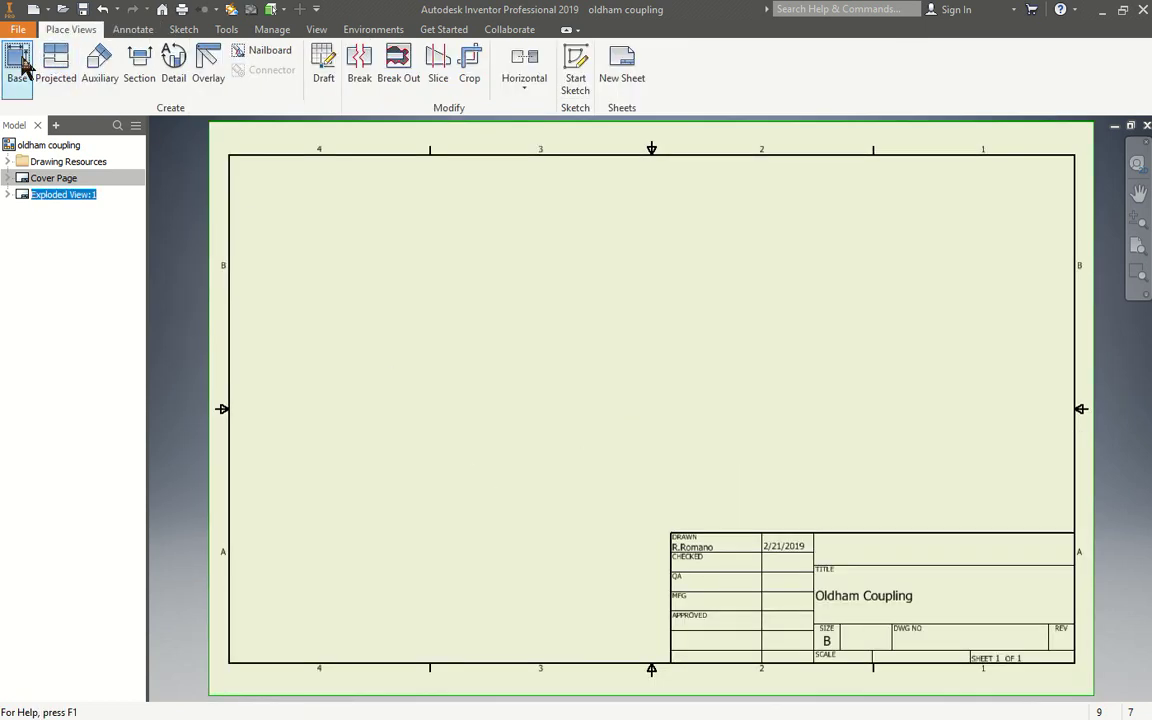
click(20, 66)
click(472, 253)
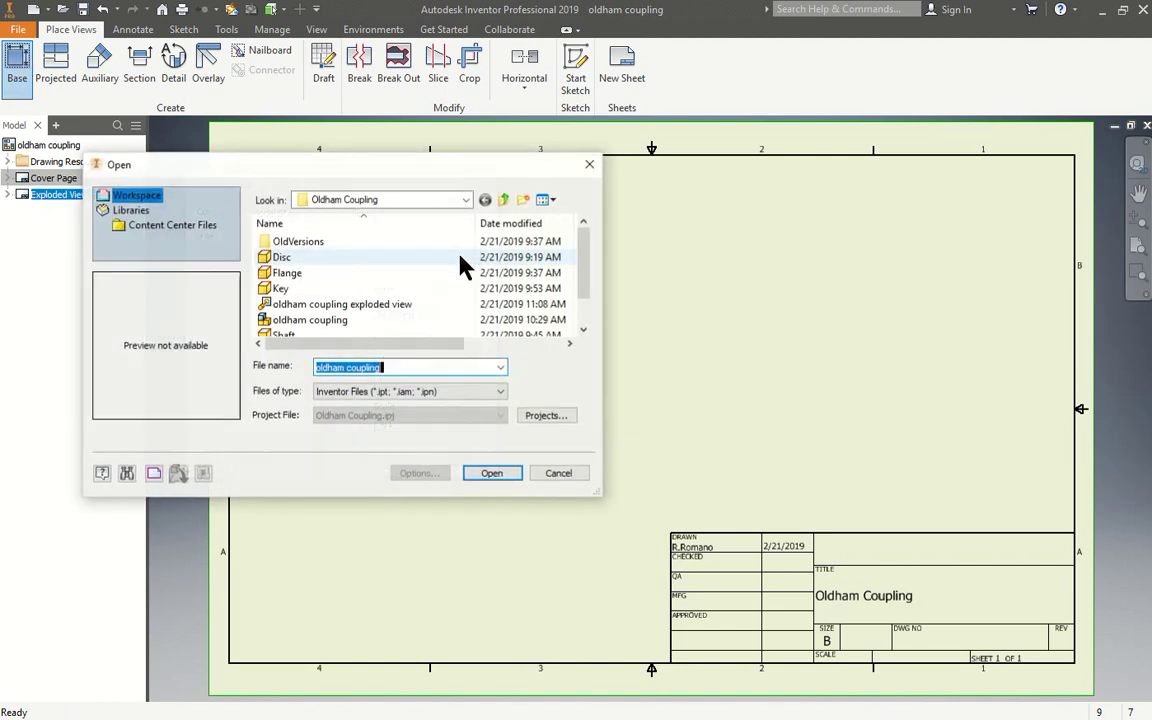
click(352, 304)
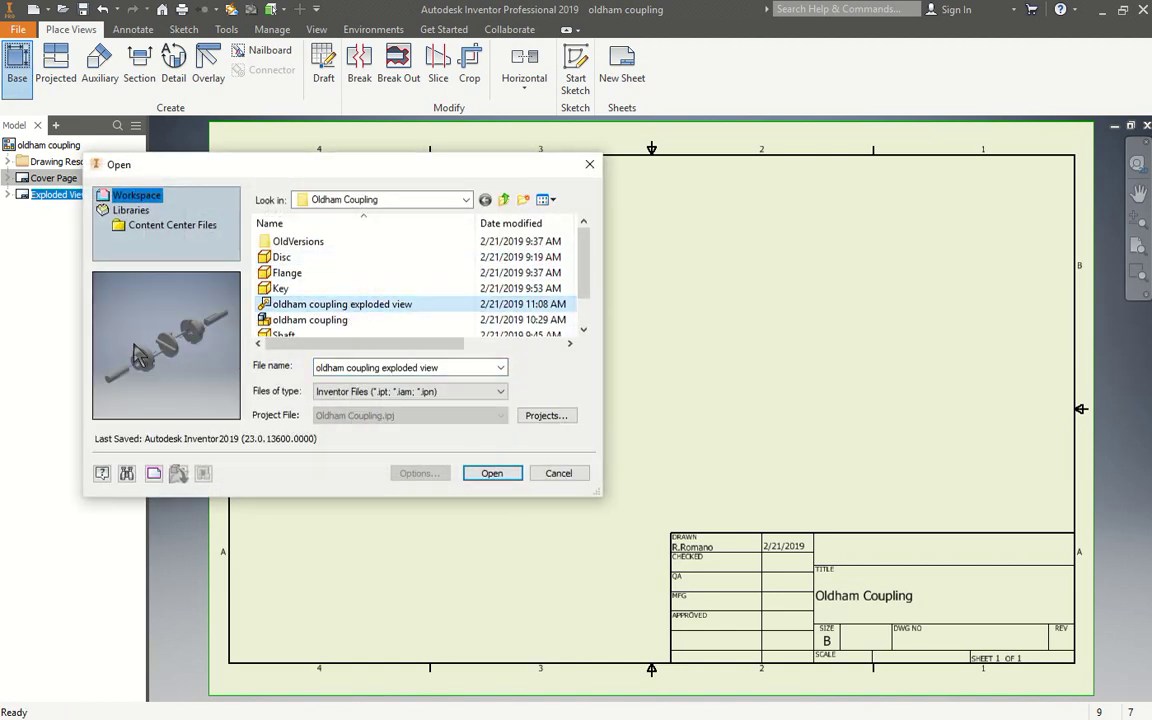
click(495, 475)
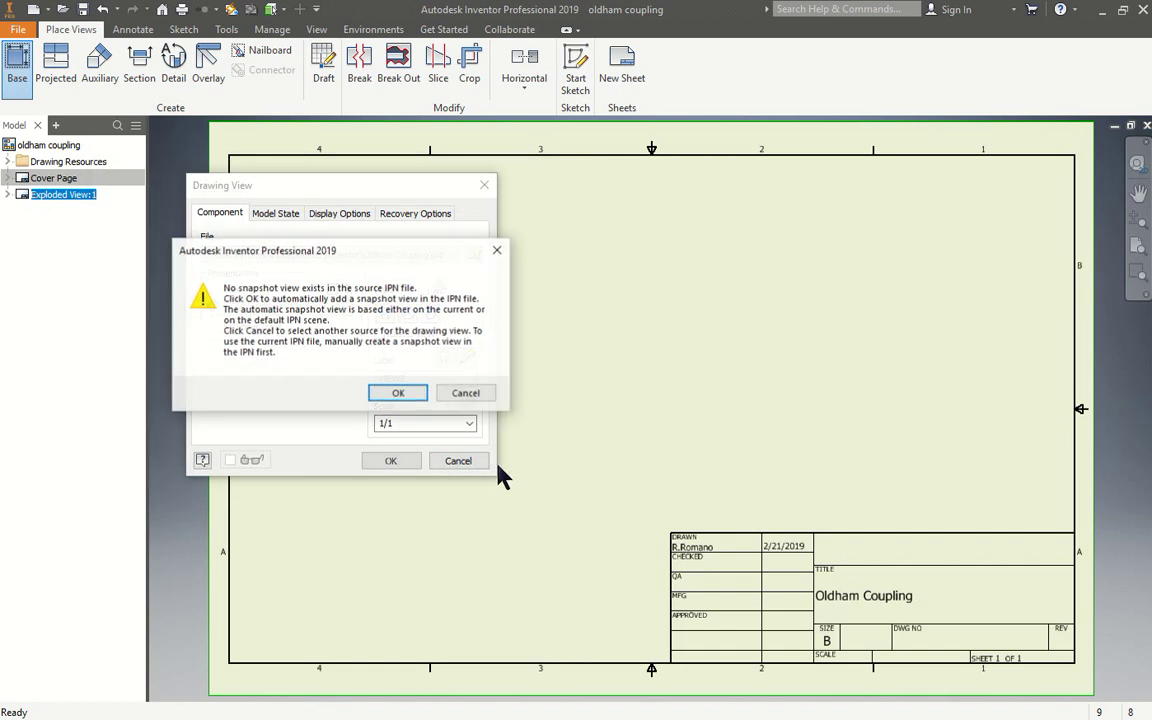
click(397, 392)
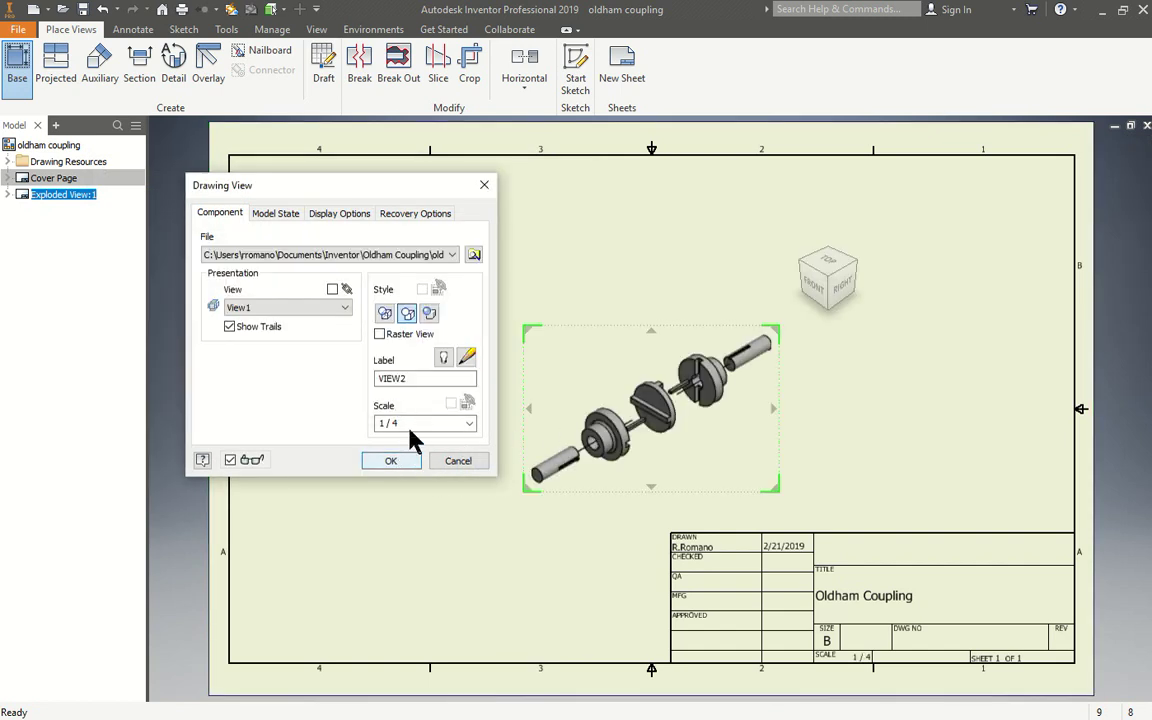
double_click(398, 423)
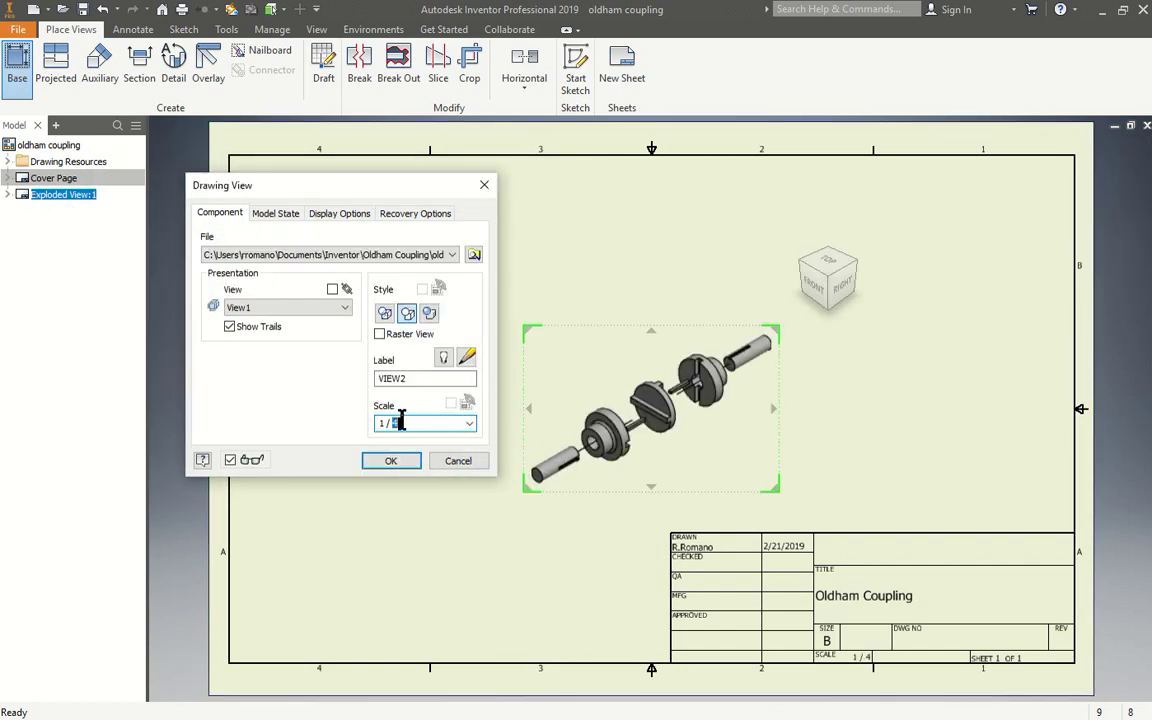
text(2)
key(Return)
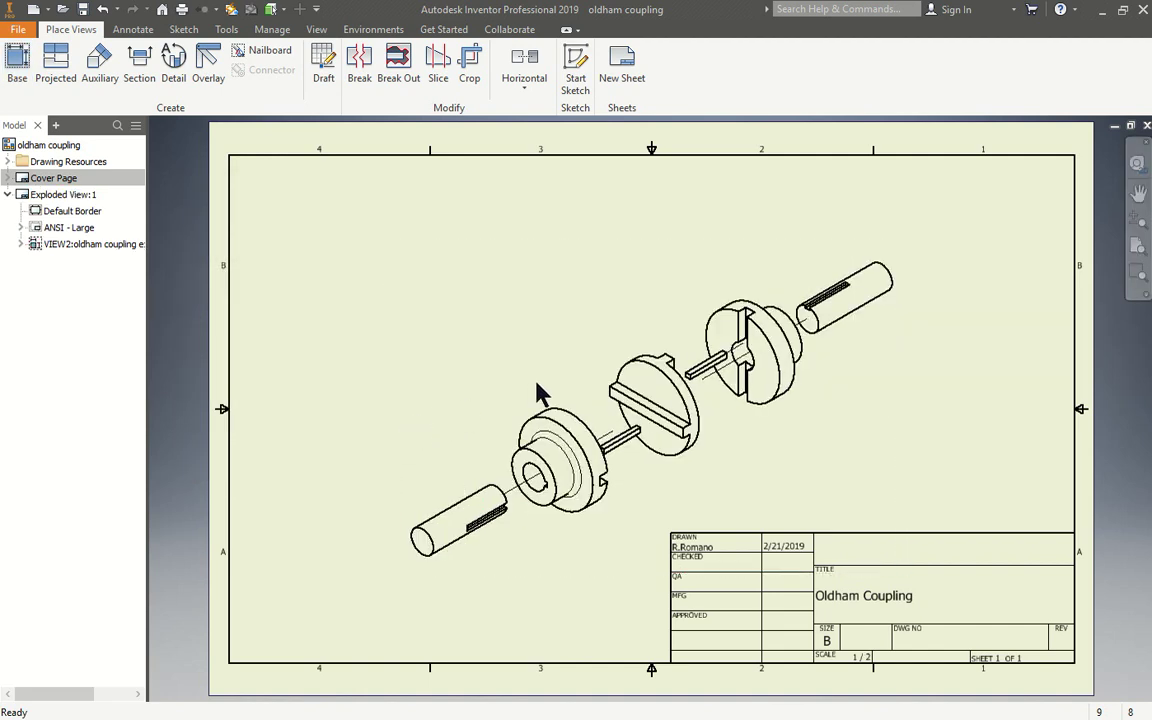
- Move the exploded view toward the upper left of the sheet
click(655, 372)
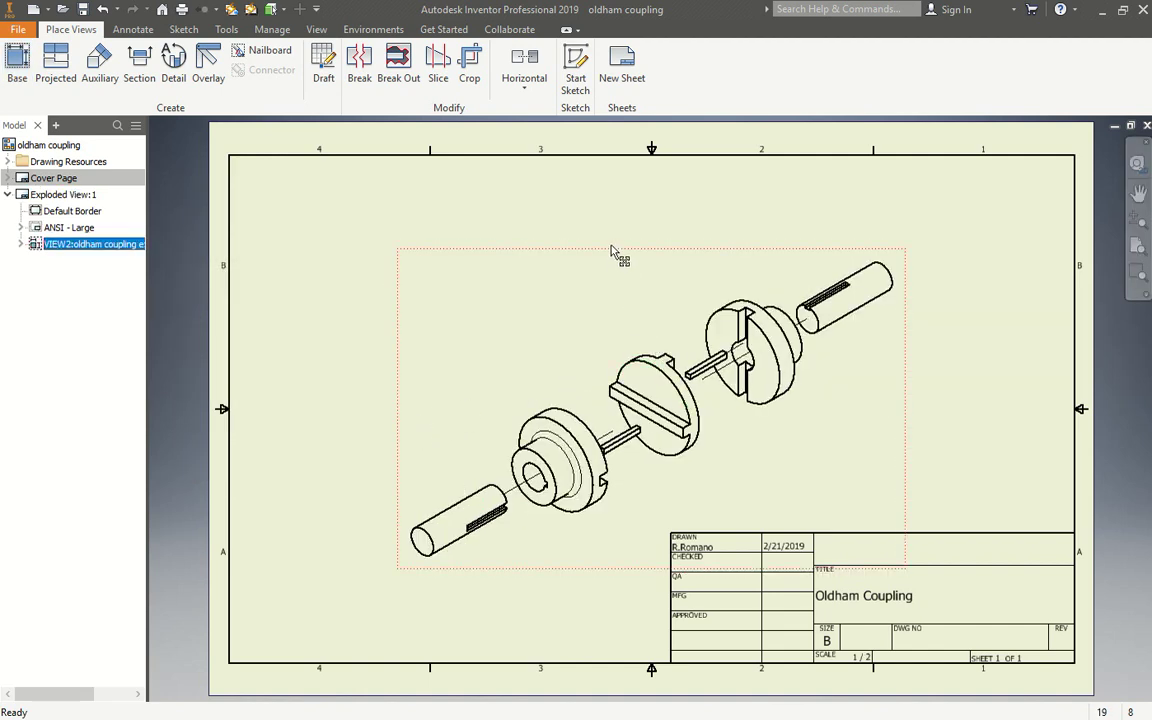
drag(612, 249, 523, 202)
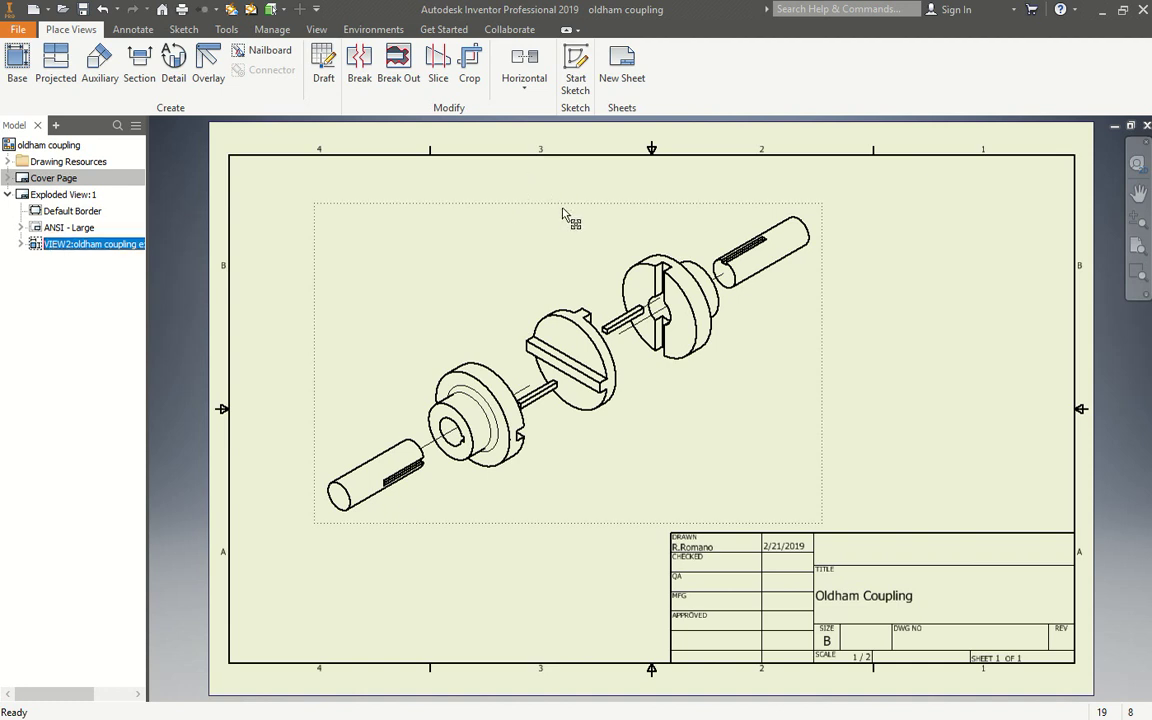
drag(515, 200, 525, 214)
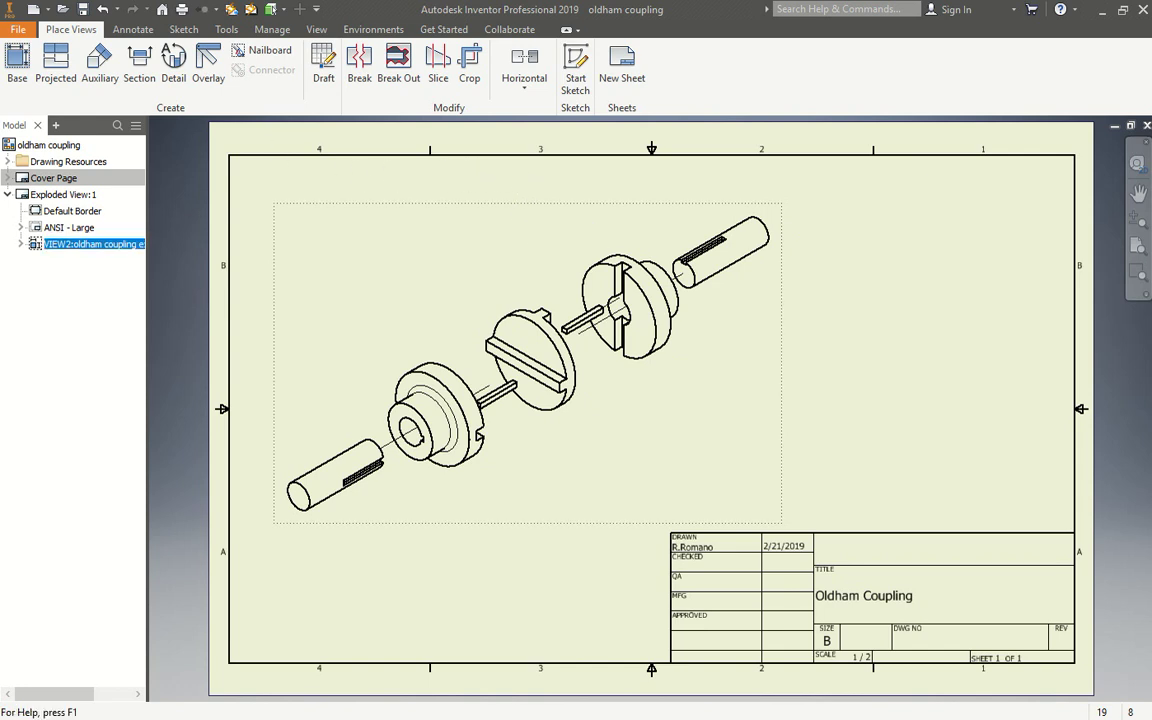
- Start an isometric base view of the oldham coupling assembly, then cancel it
click(20, 64)
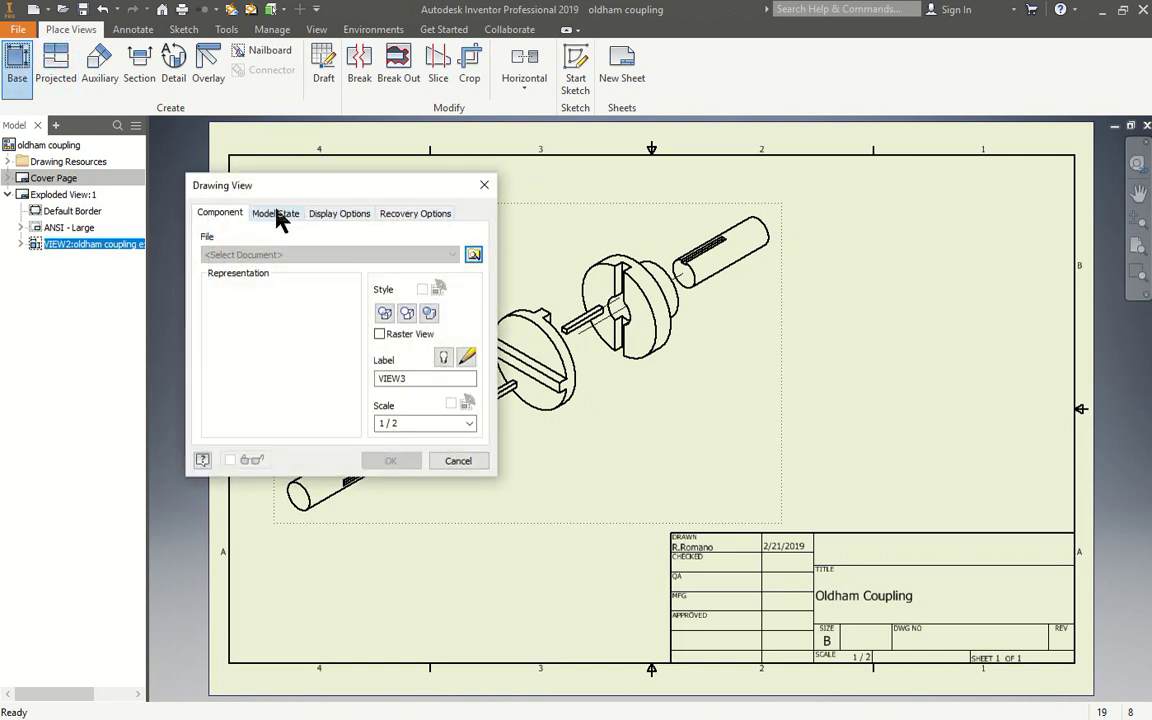
click(474, 255)
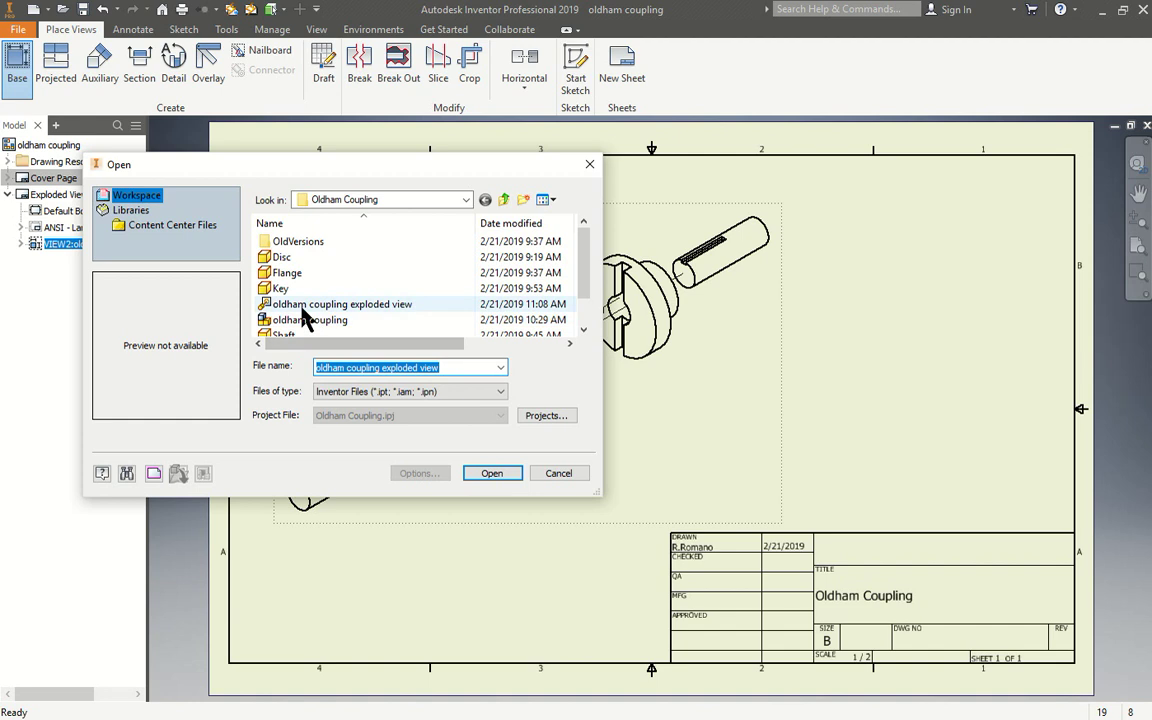
click(318, 321)
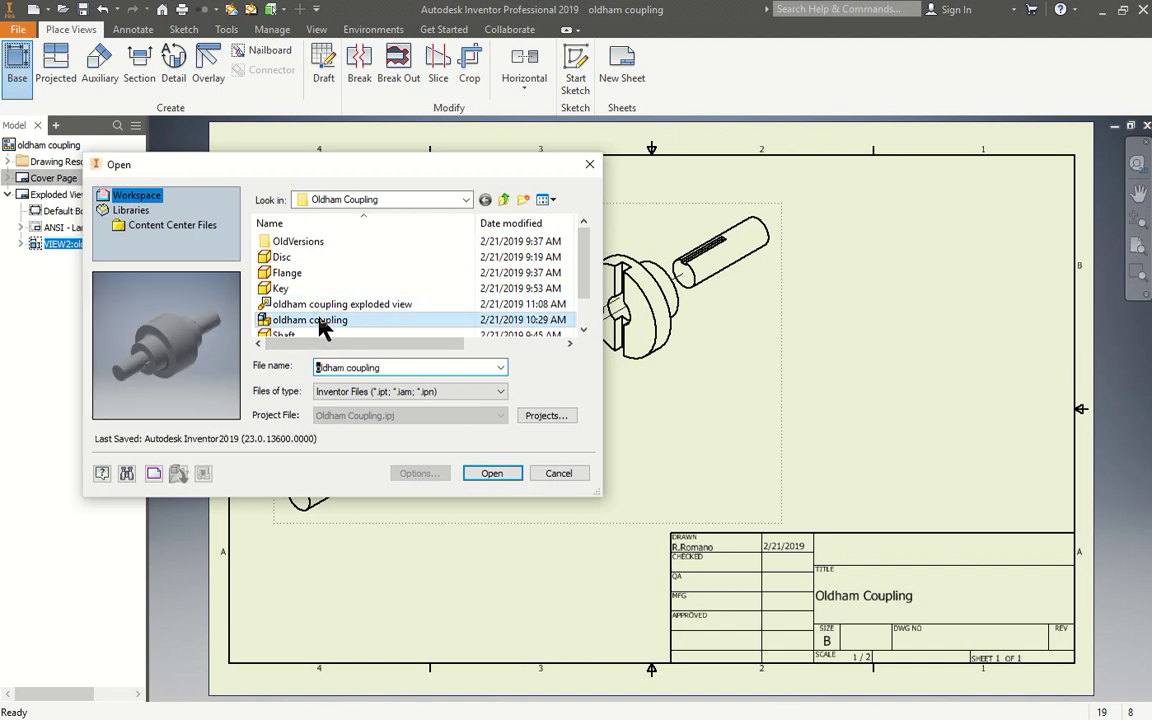
click(491, 474)
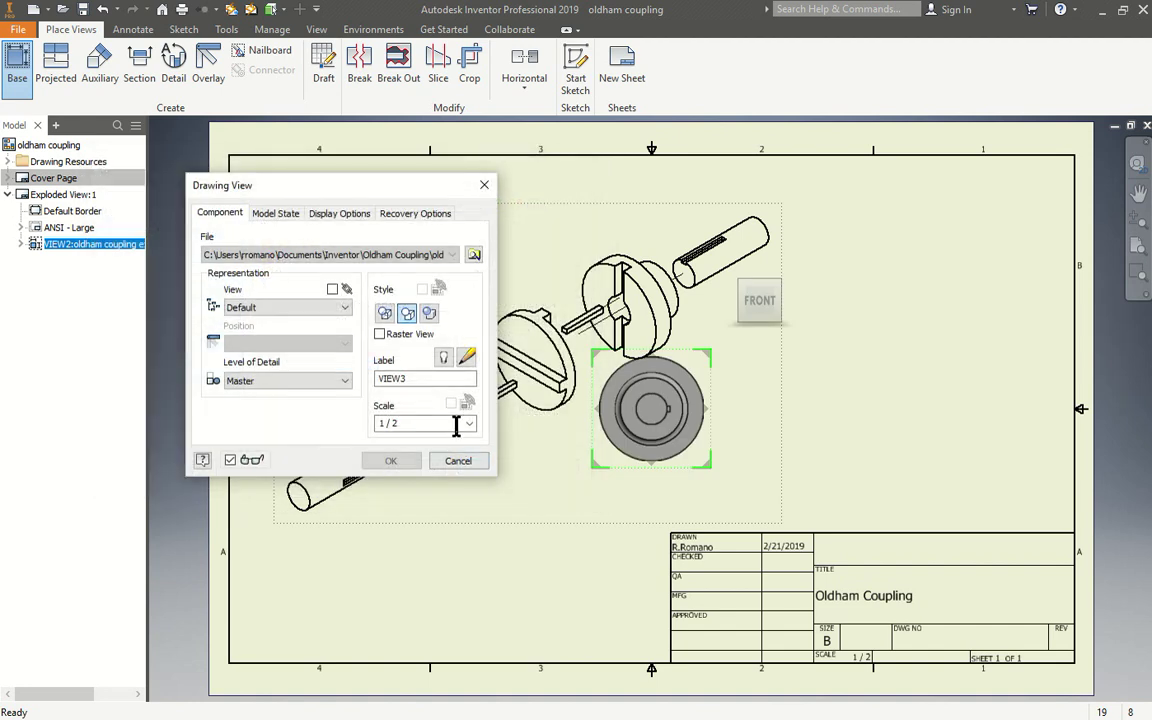
click(775, 287)
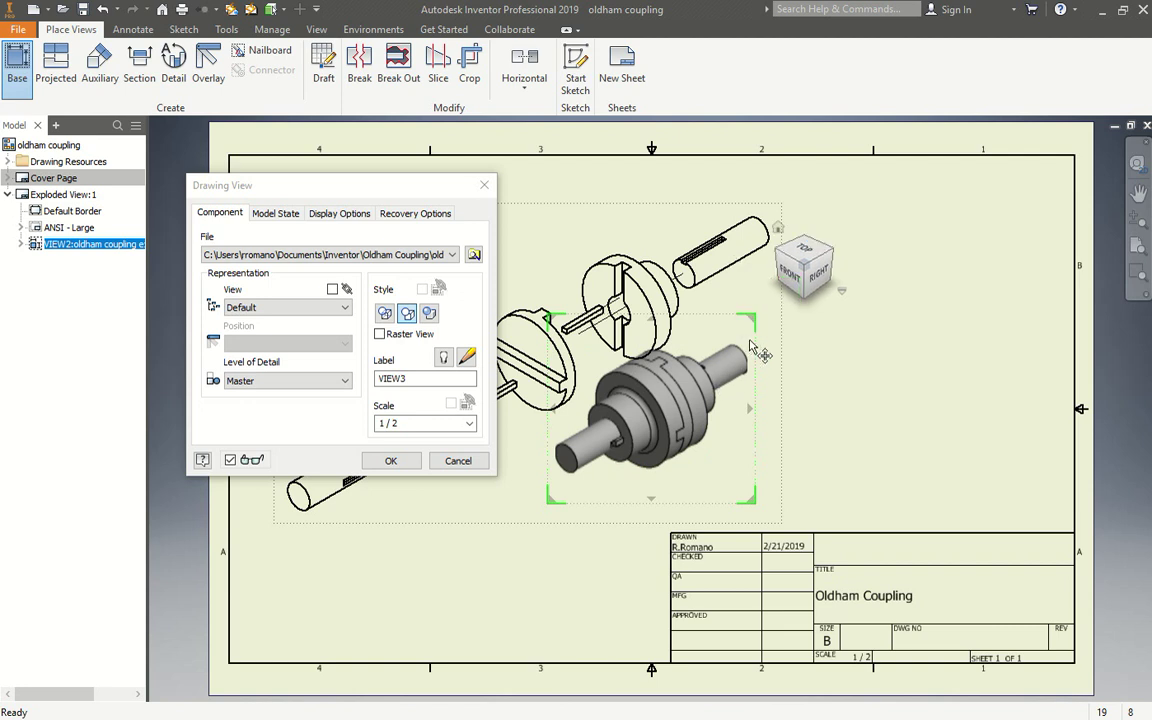
mouse_move(750, 350)
mouse_down()
mouse_move(1035, 218)
mouse_move(1060, 185)
mouse_move(1073, 190)
mouse_up()
click(484, 186)
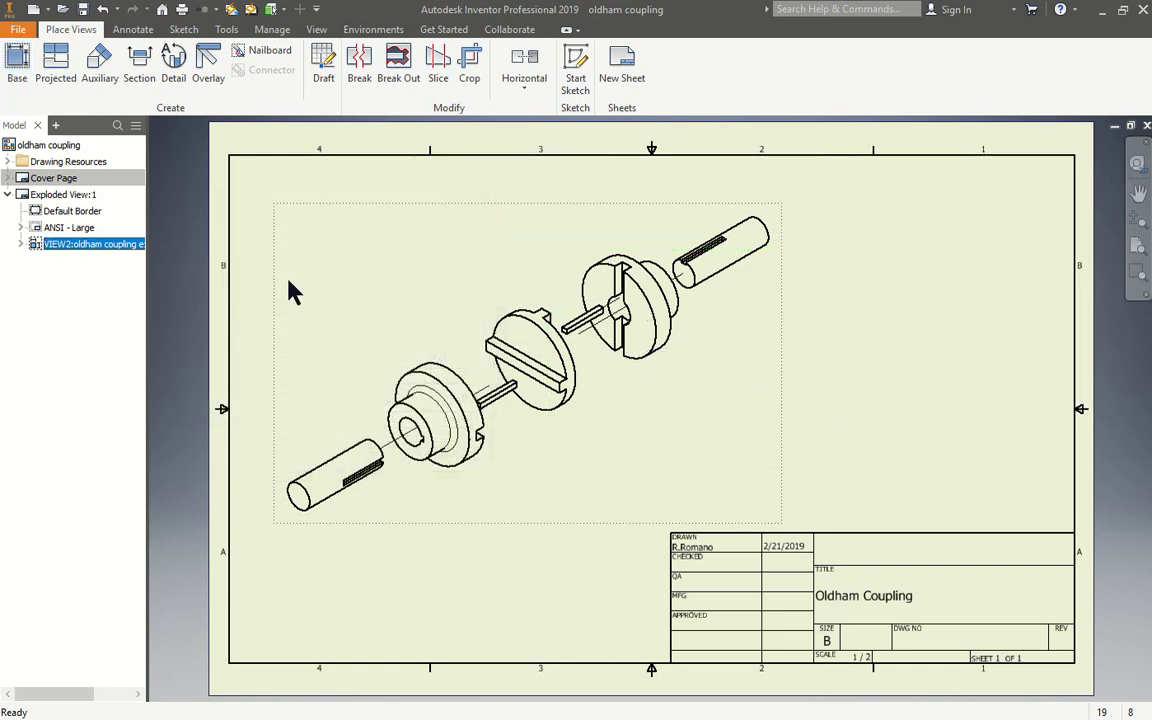
- Place an isometric base view of oldham coupling.iam at the sheet's upper right
click(17, 65)
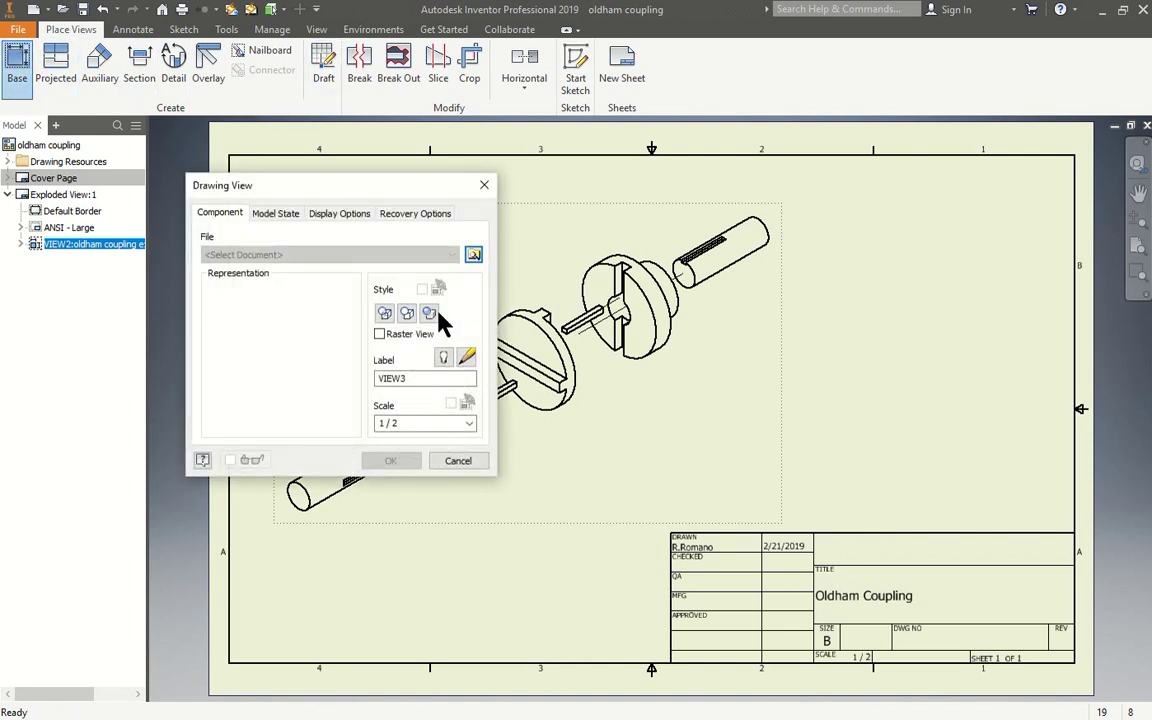
click(473, 252)
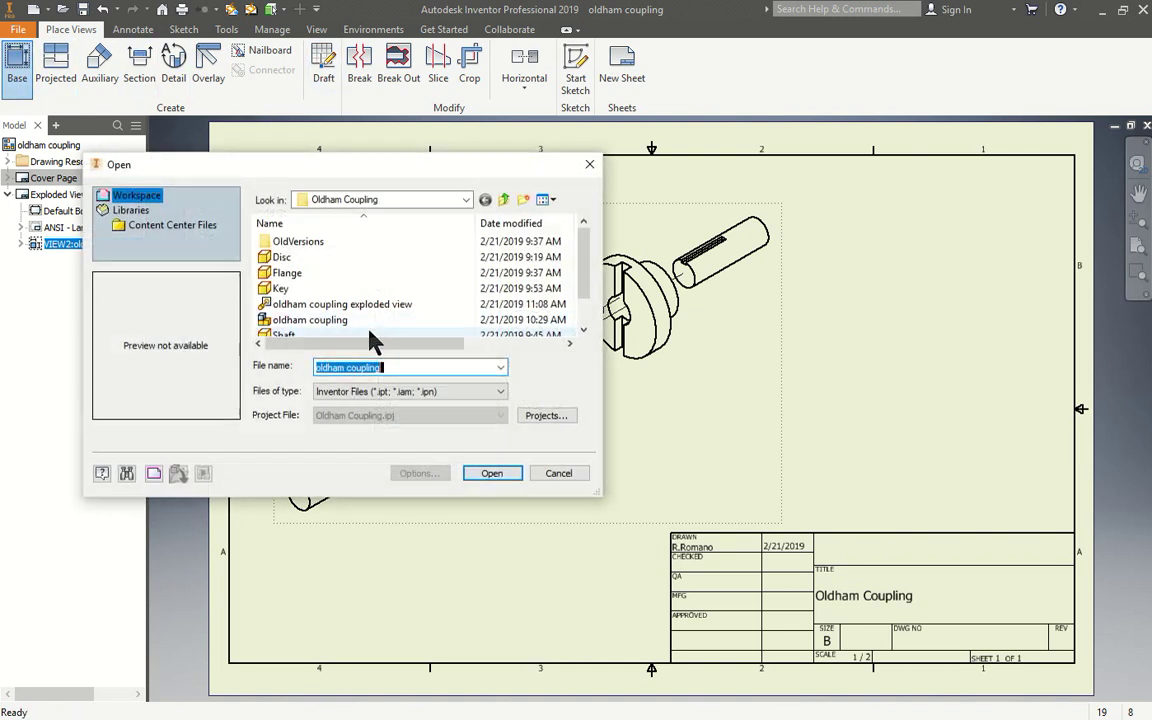
click(484, 474)
click(779, 284)
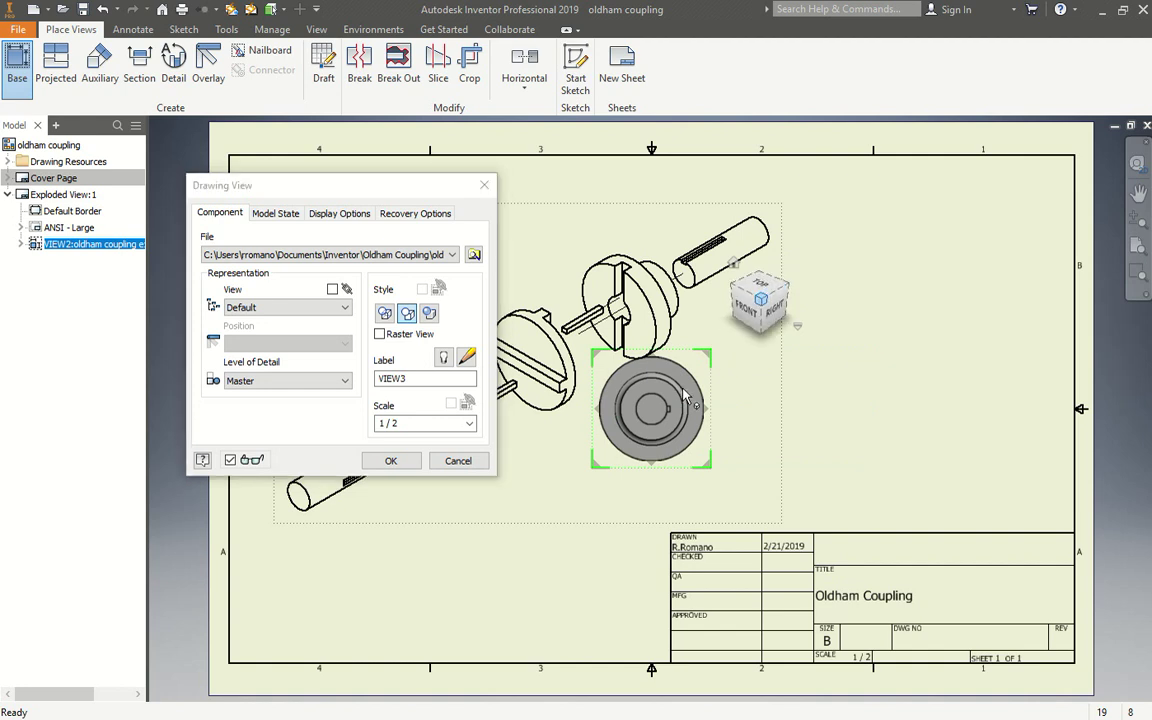
drag(800, 300, 1073, 202)
click(394, 462)
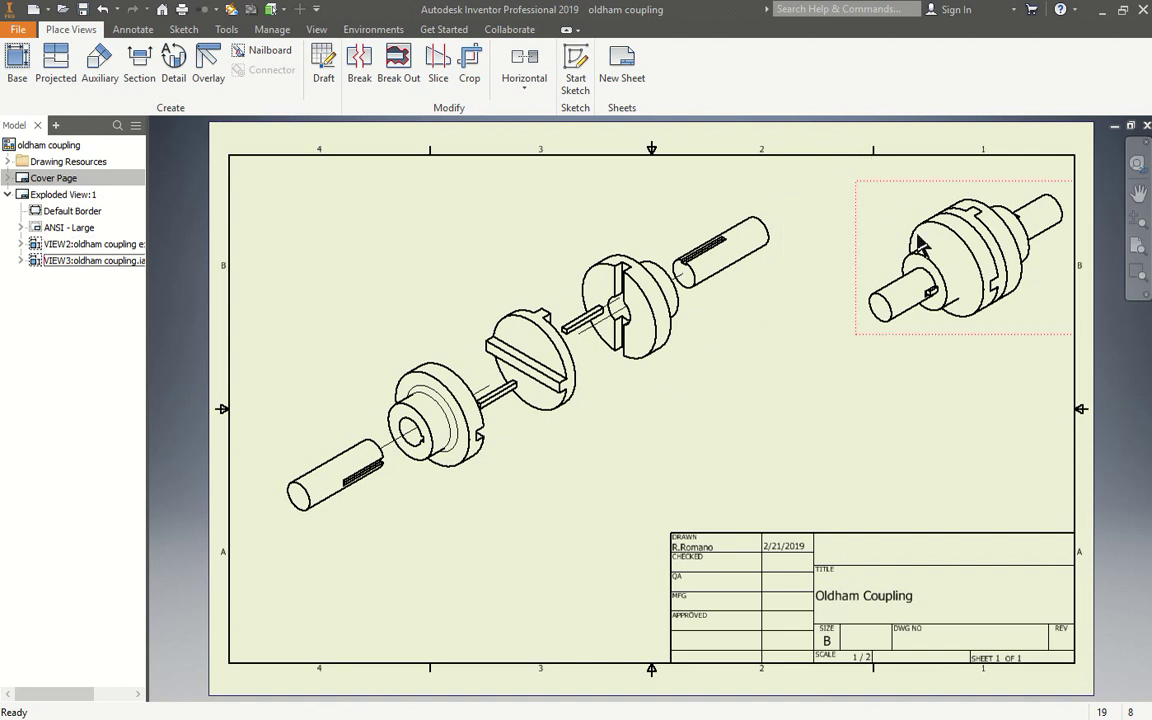
- Change the new VIEW3 style to Shaded
right_click(896, 190)
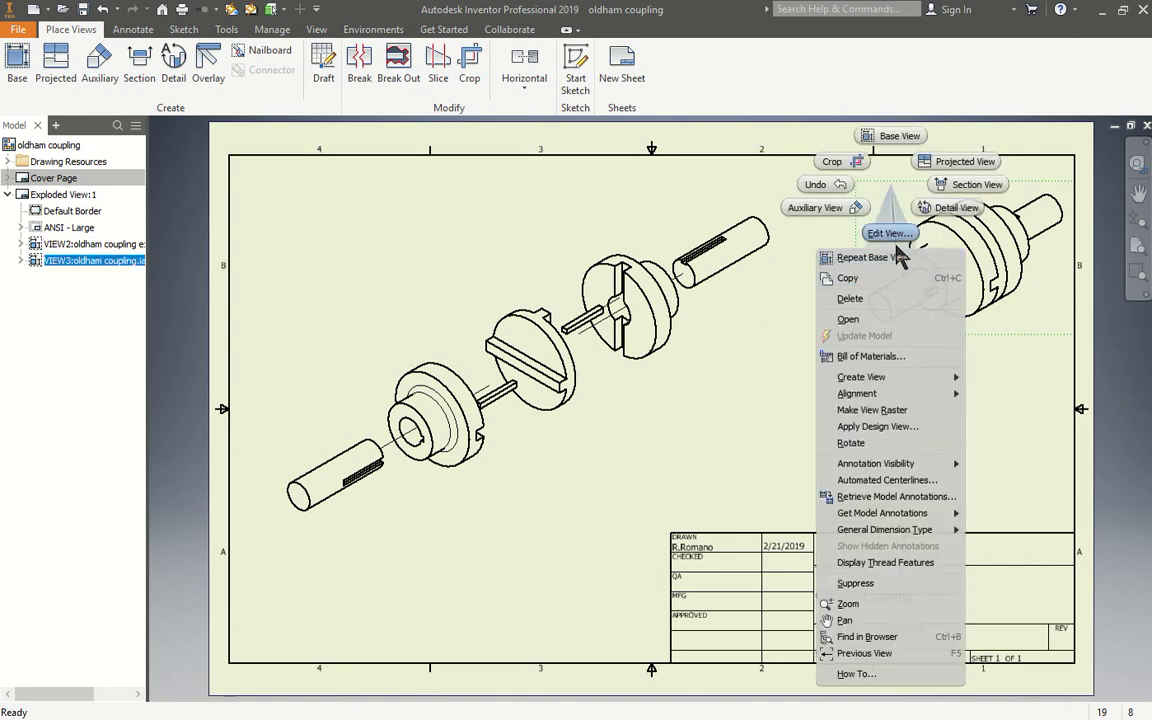
click(889, 233)
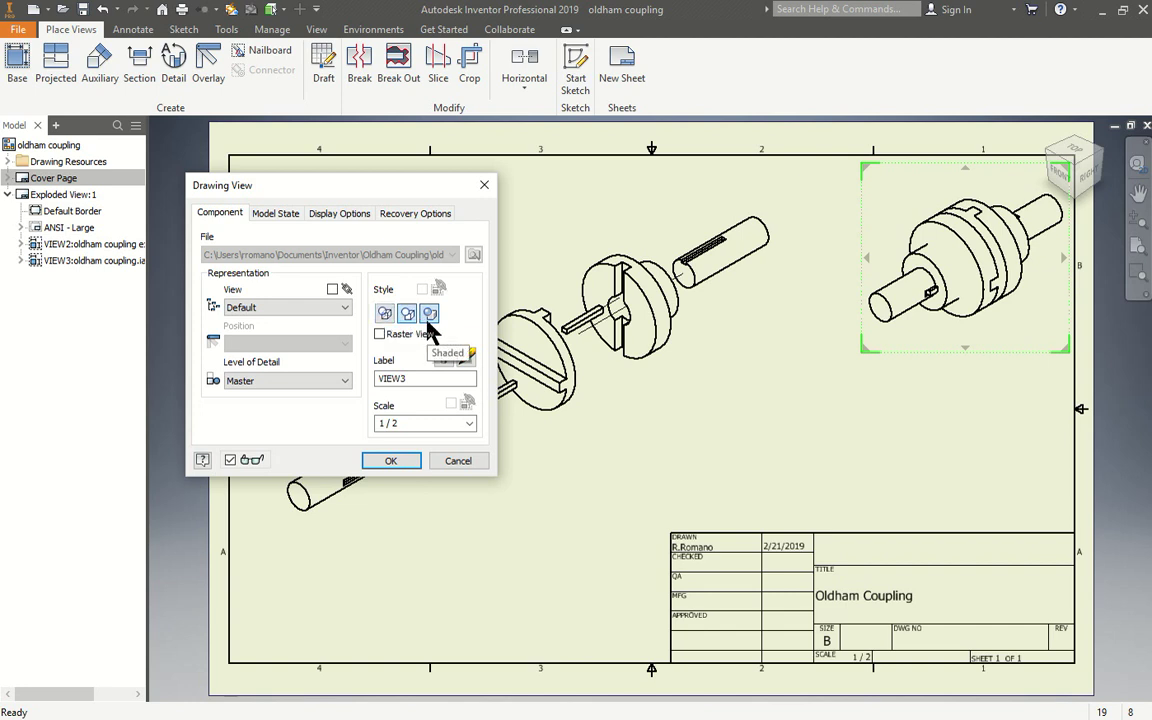
click(428, 318)
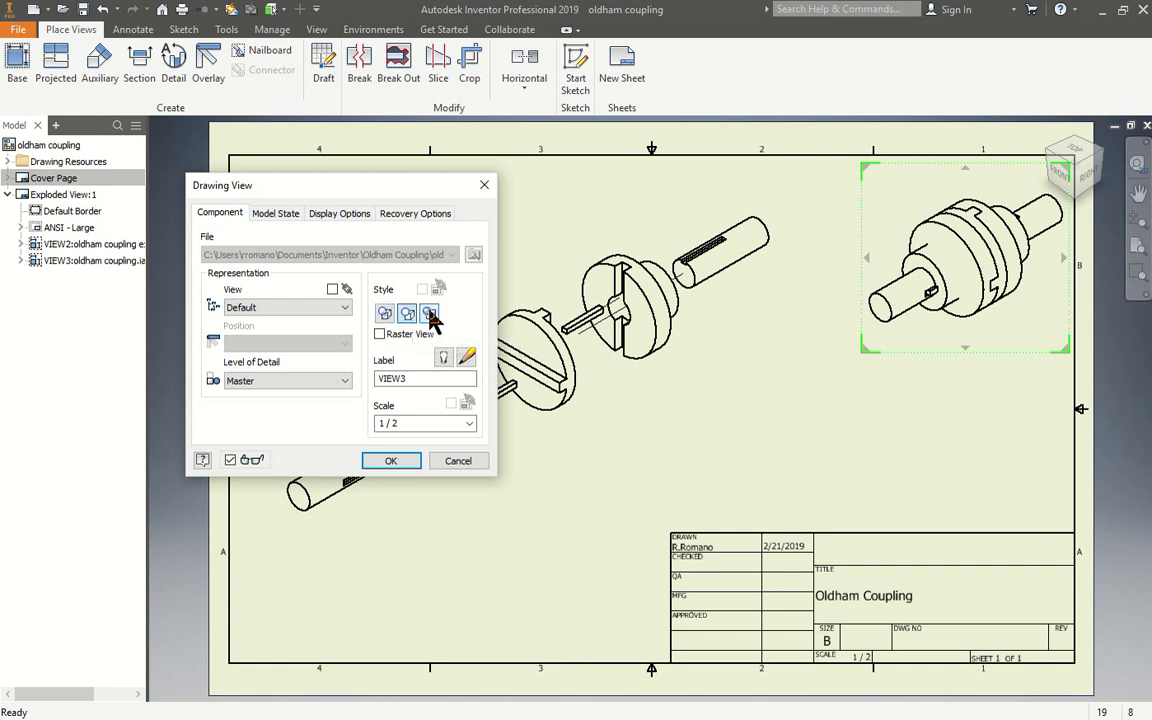
click(390, 462)
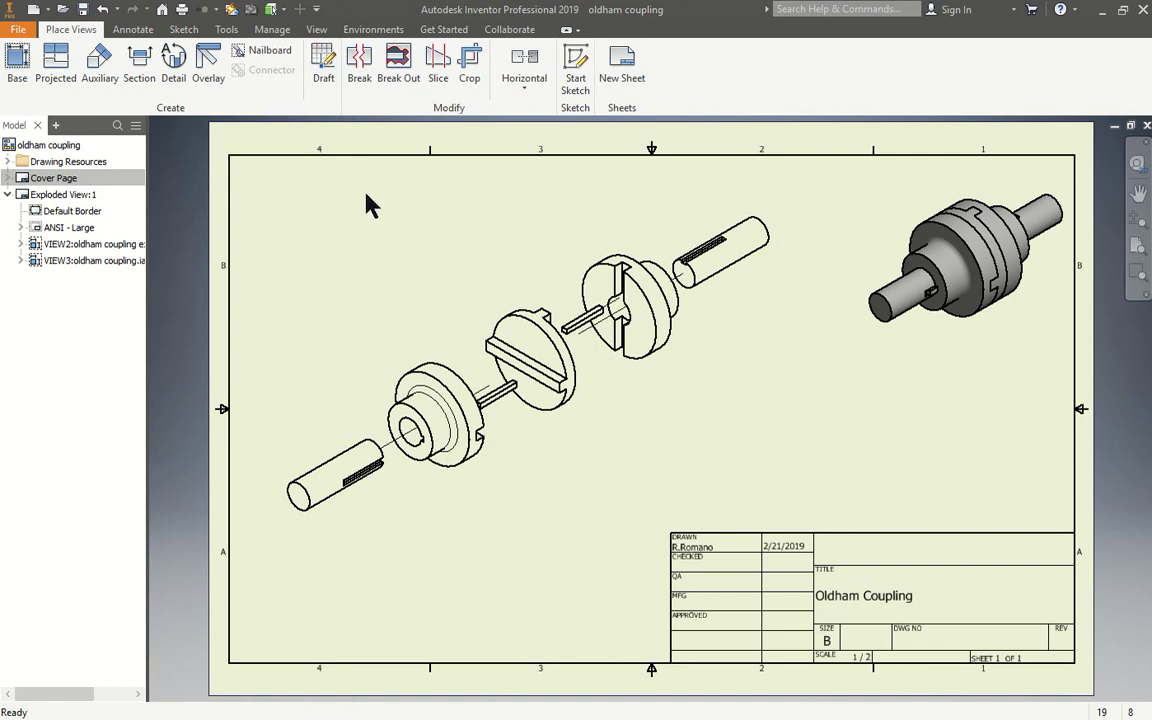
- Start Auto Balloon and pick the exploded view as its source
click(118, 31)
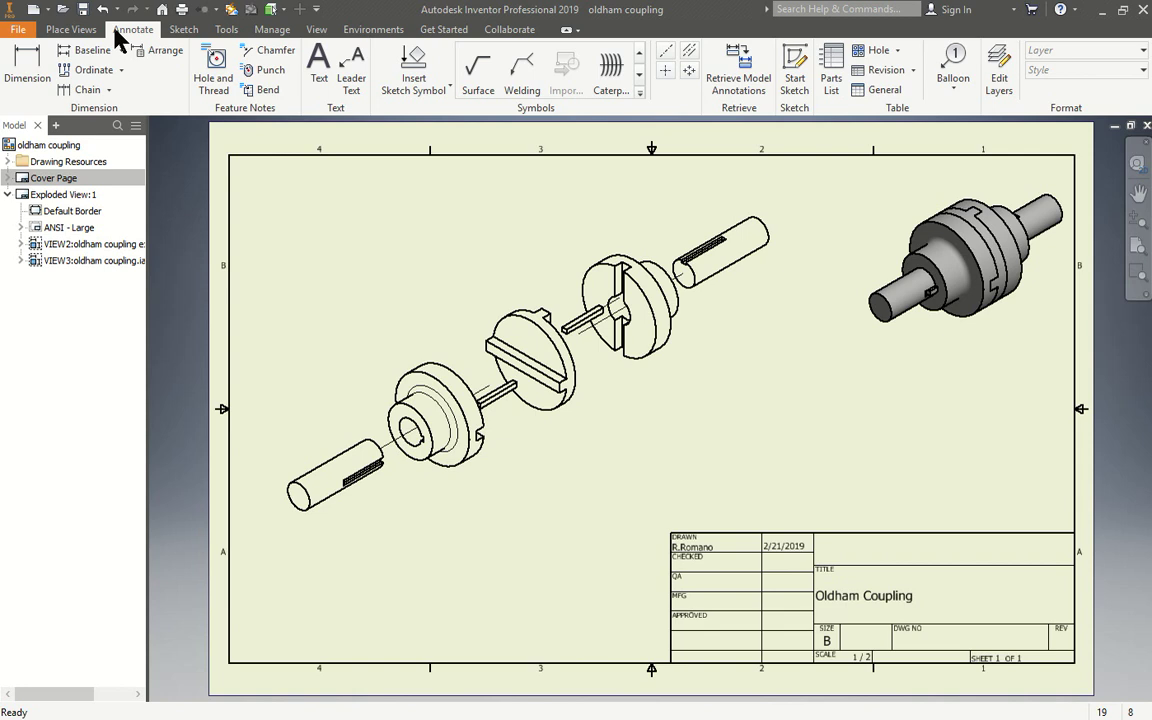
click(958, 88)
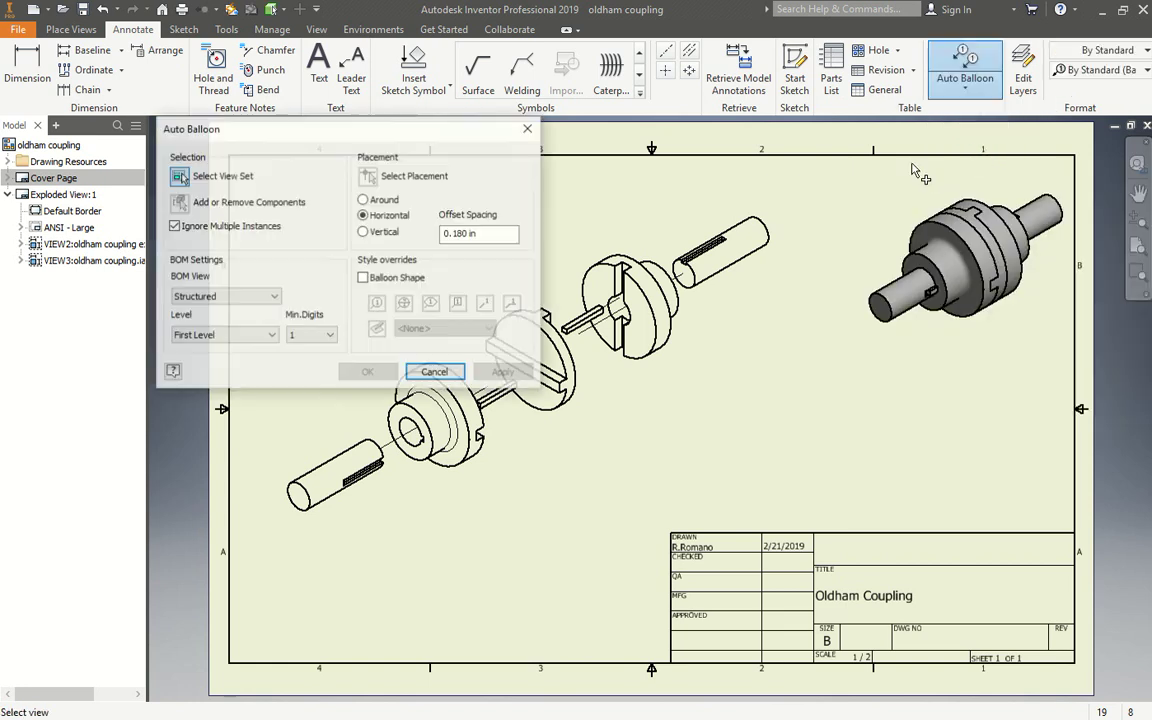
drag(282, 133, 945, 65)
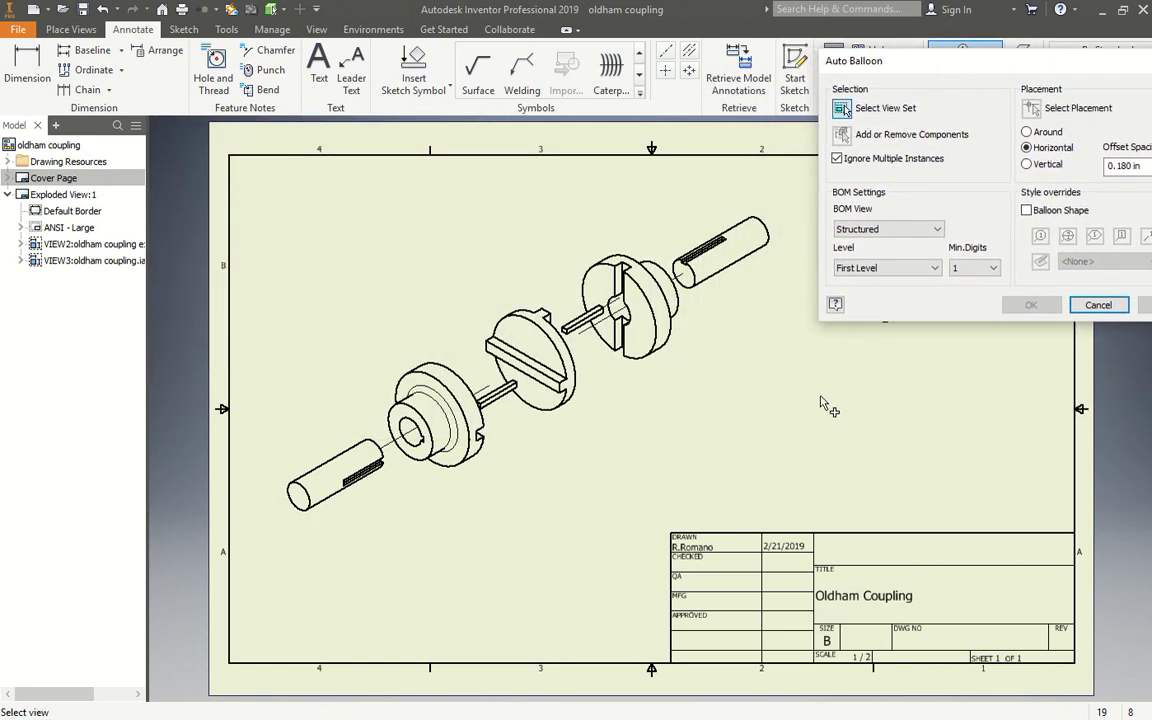
click(445, 265)
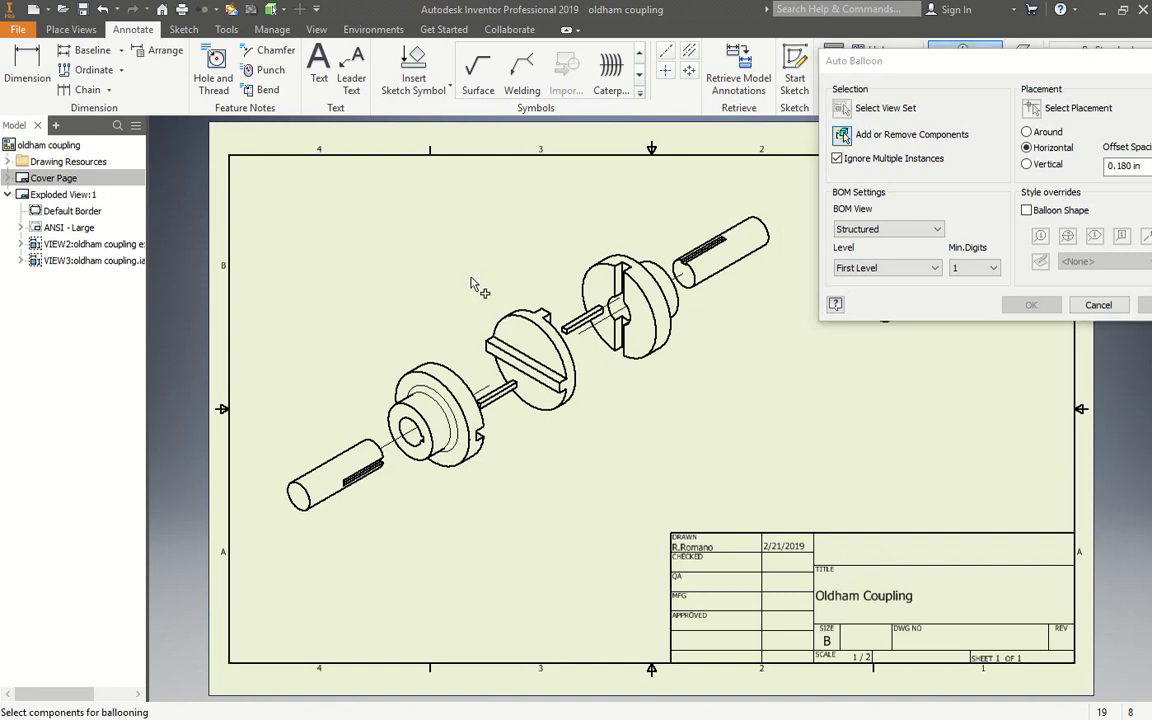
- Set BOM View to Parts Only, Numeric numbering, Min. Digits 2, and select all exploded parts
click(898, 232)
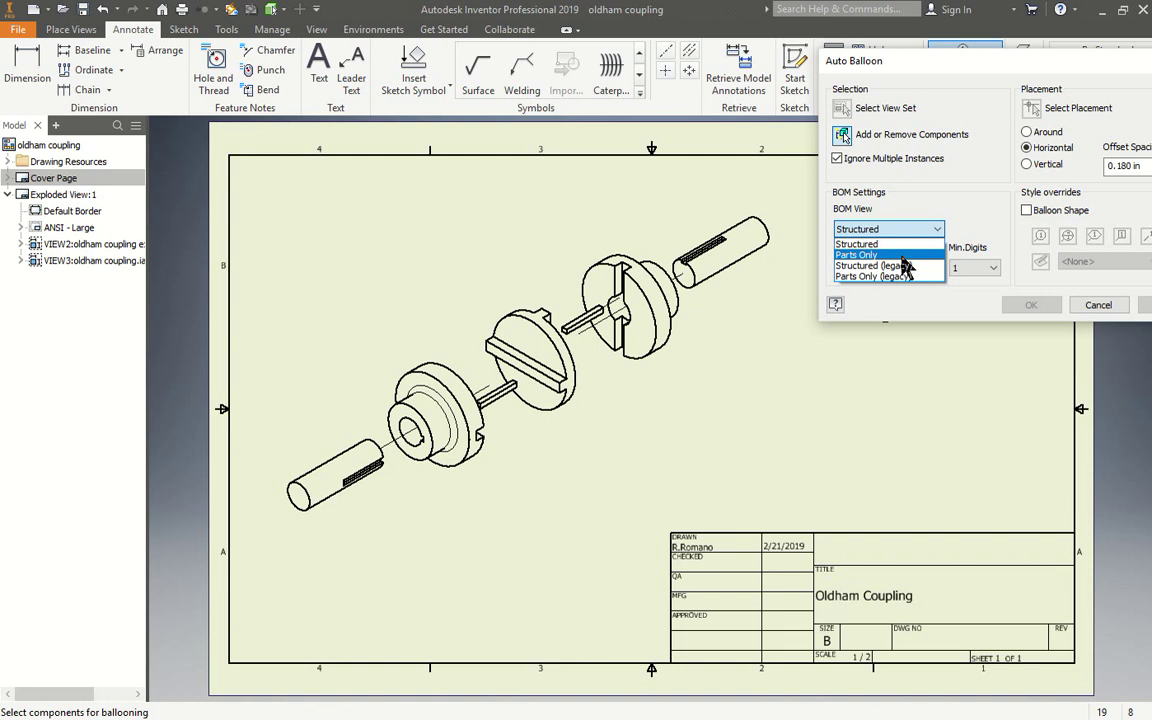
click(903, 256)
click(860, 268)
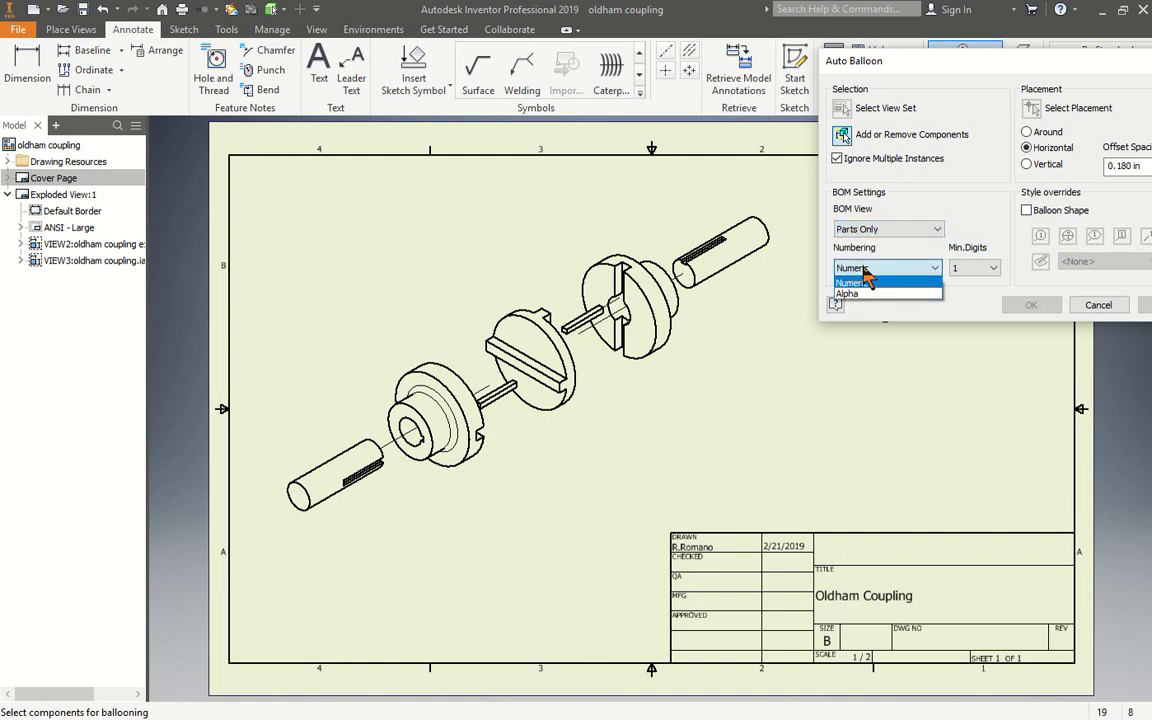
click(860, 282)
click(970, 270)
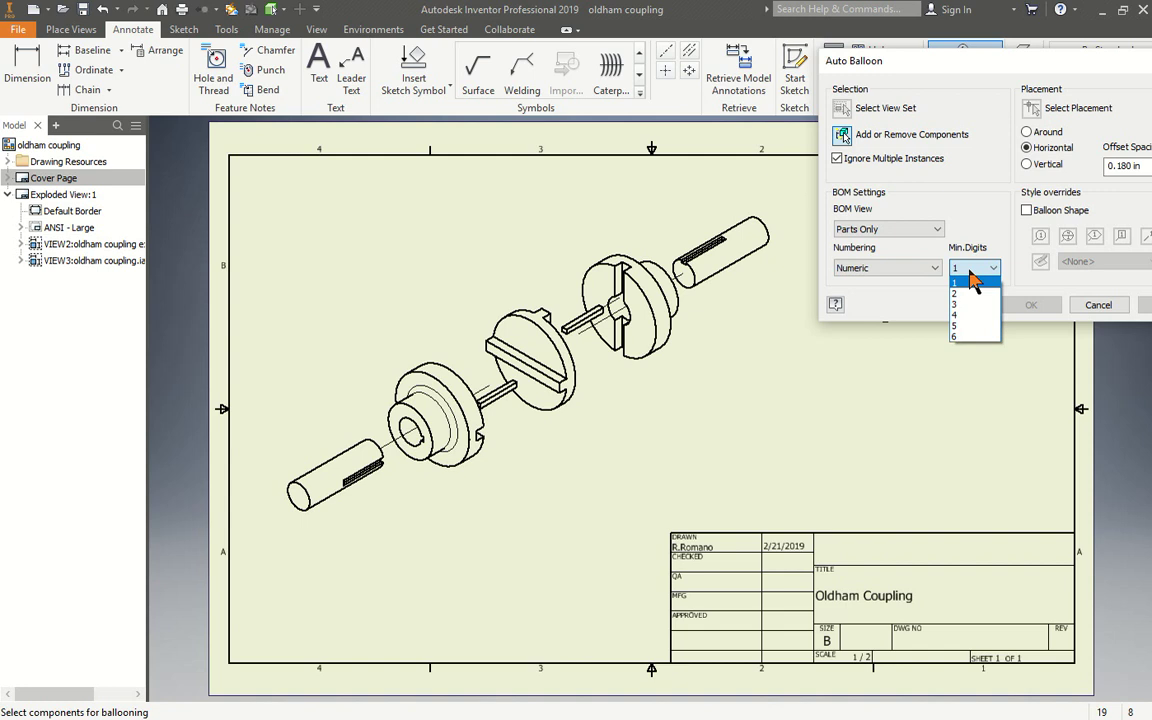
click(970, 293)
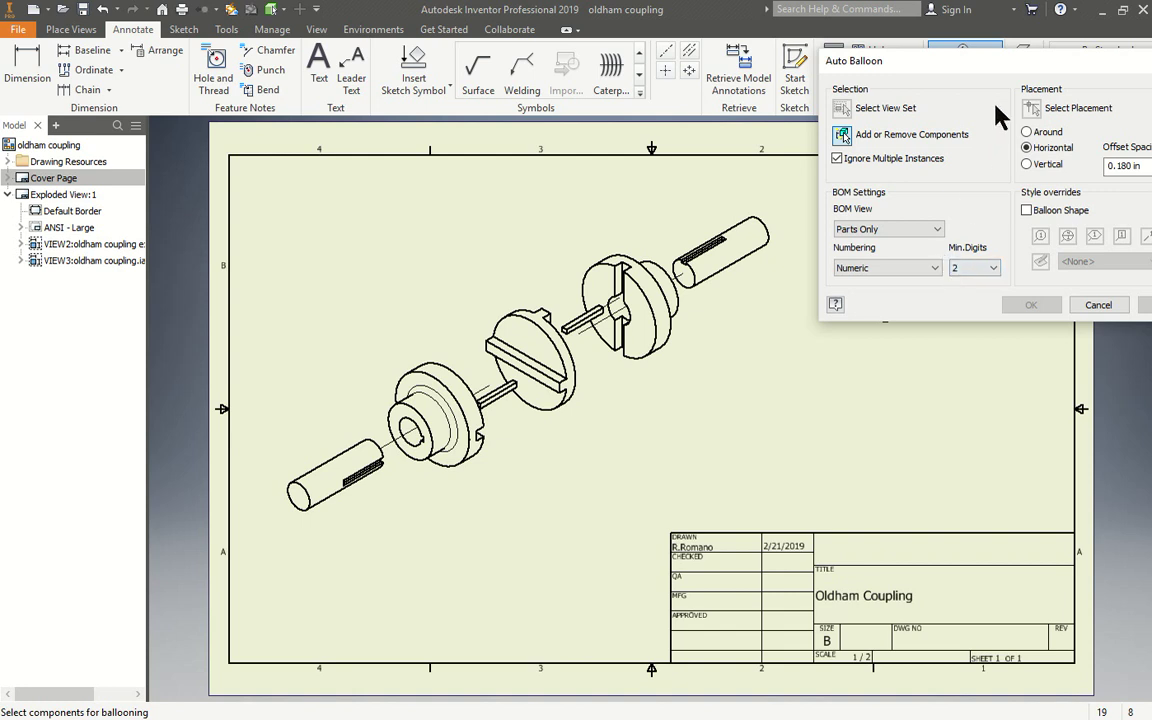
drag(1000, 60, 897, 60)
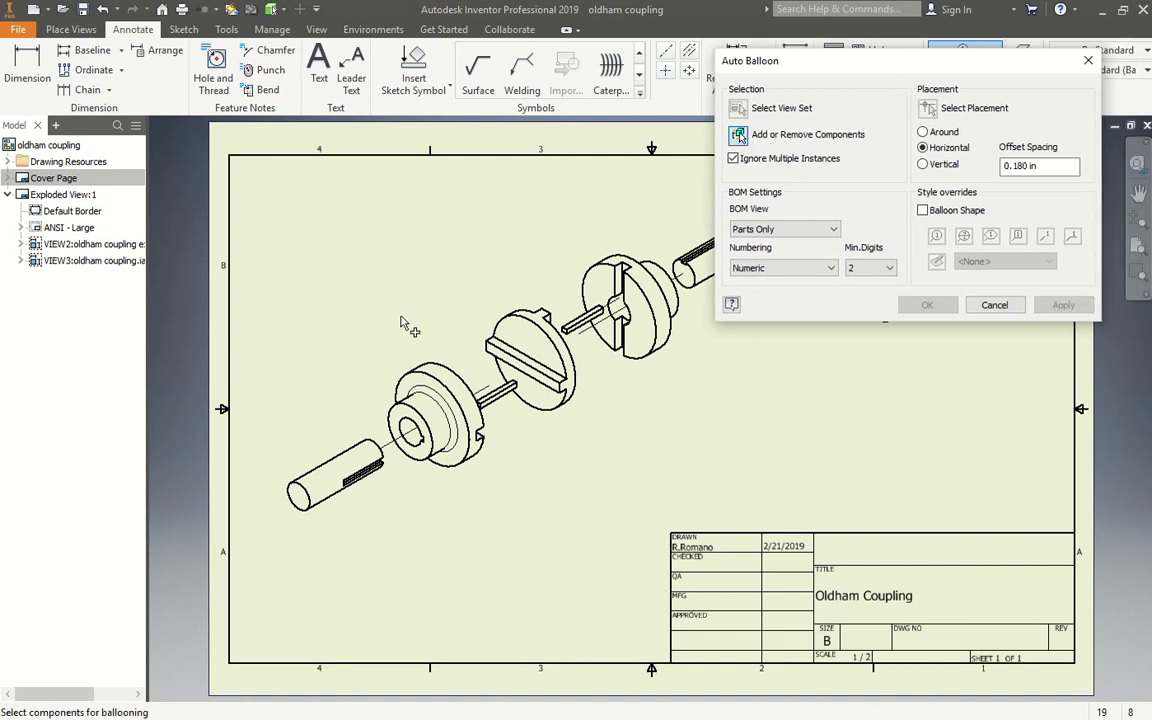
scroll(520, 305, down, 3)
mouse_move(698, 252)
mouse_down()
mouse_move(553, 322)
mouse_move(392, 445)
mouse_up()
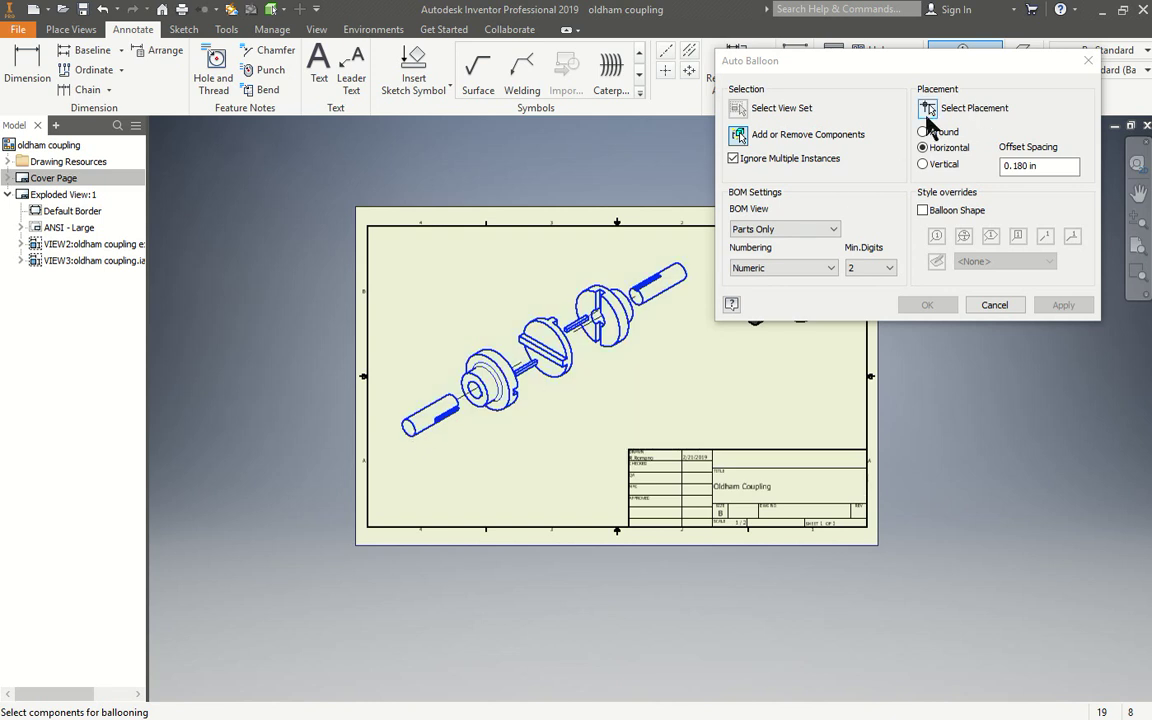
- Choose Around placement and drop balloons around the exploded view
click(929, 112)
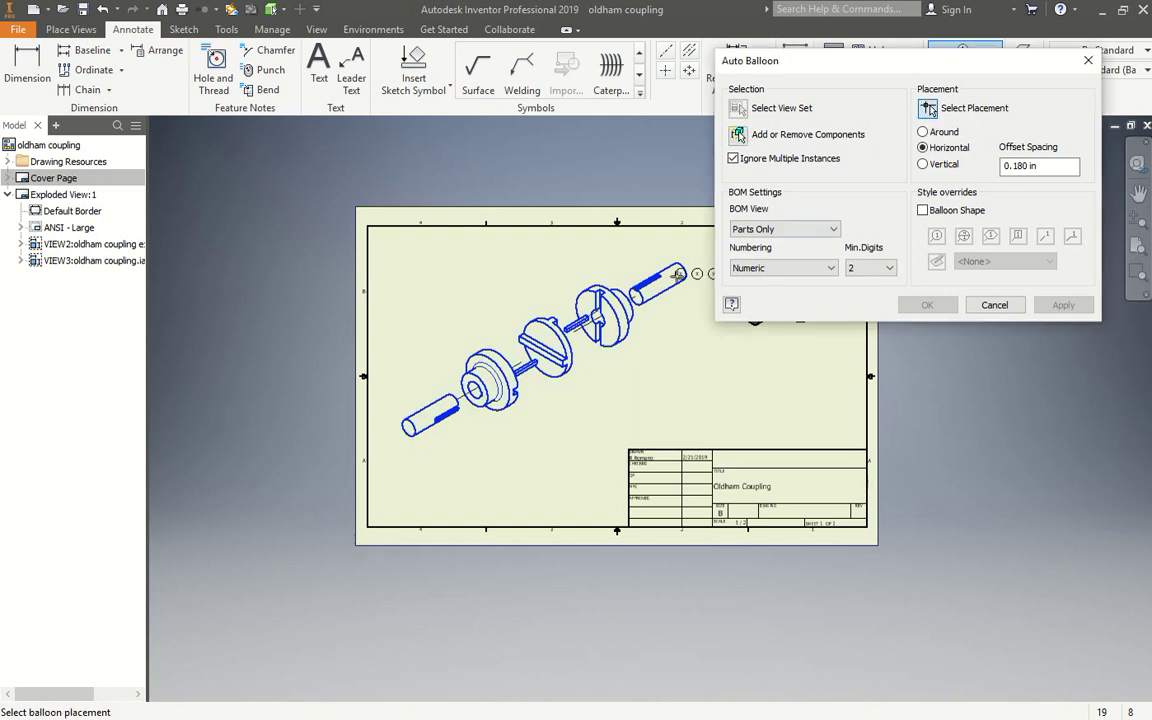
scroll(480, 268, up, 3)
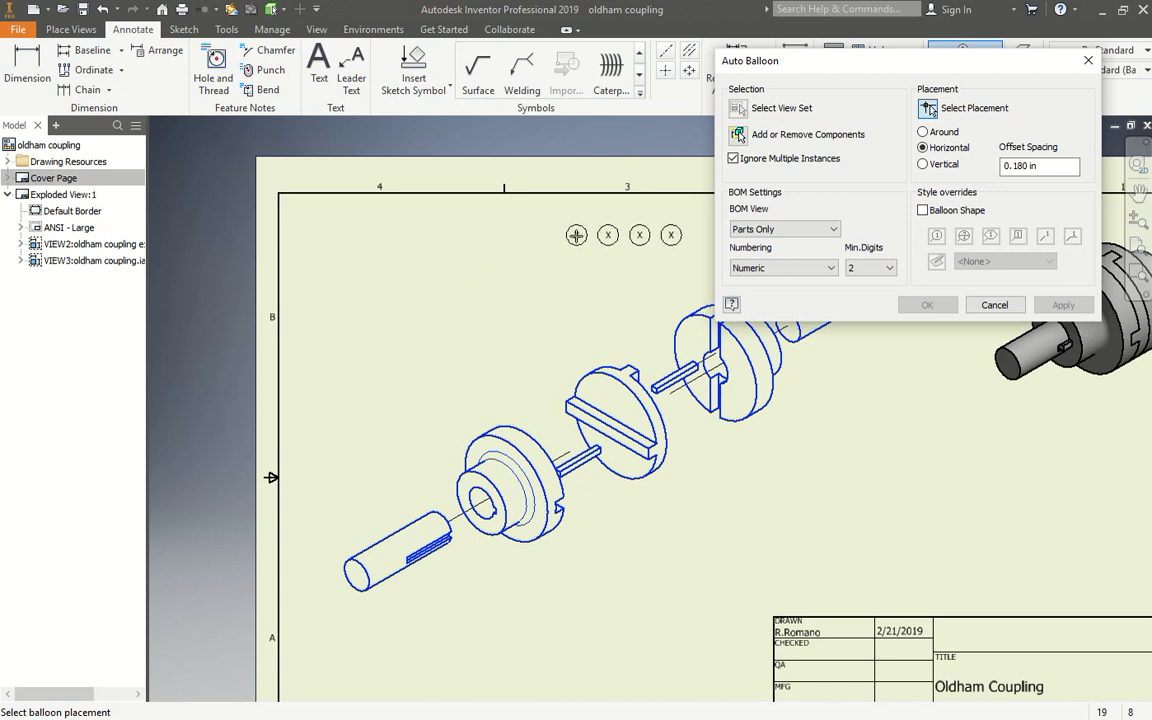
click(922, 131)
scroll(563, 295, down, 5)
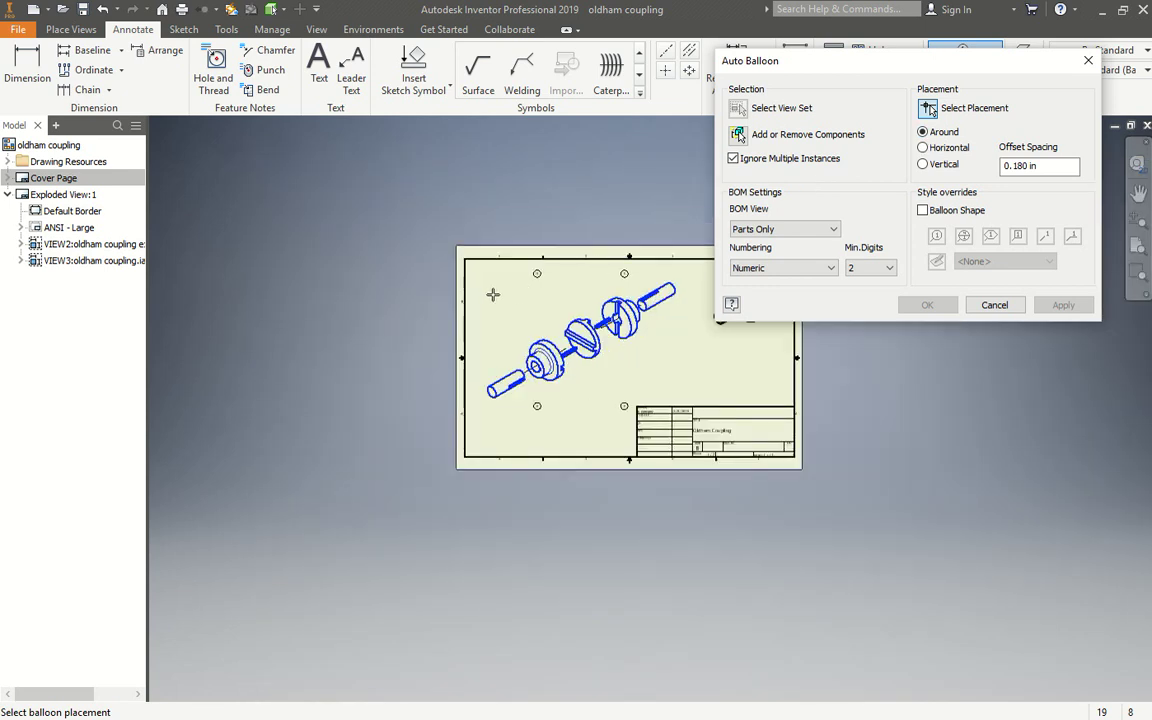
click(922, 147)
click(922, 164)
click(922, 131)
click(640, 290)
- Confirm the Auto Balloon and enable the BOM view so balloons number 01 to 04
scroll(705, 360, up, 3)
scroll(690, 355, up, 1)
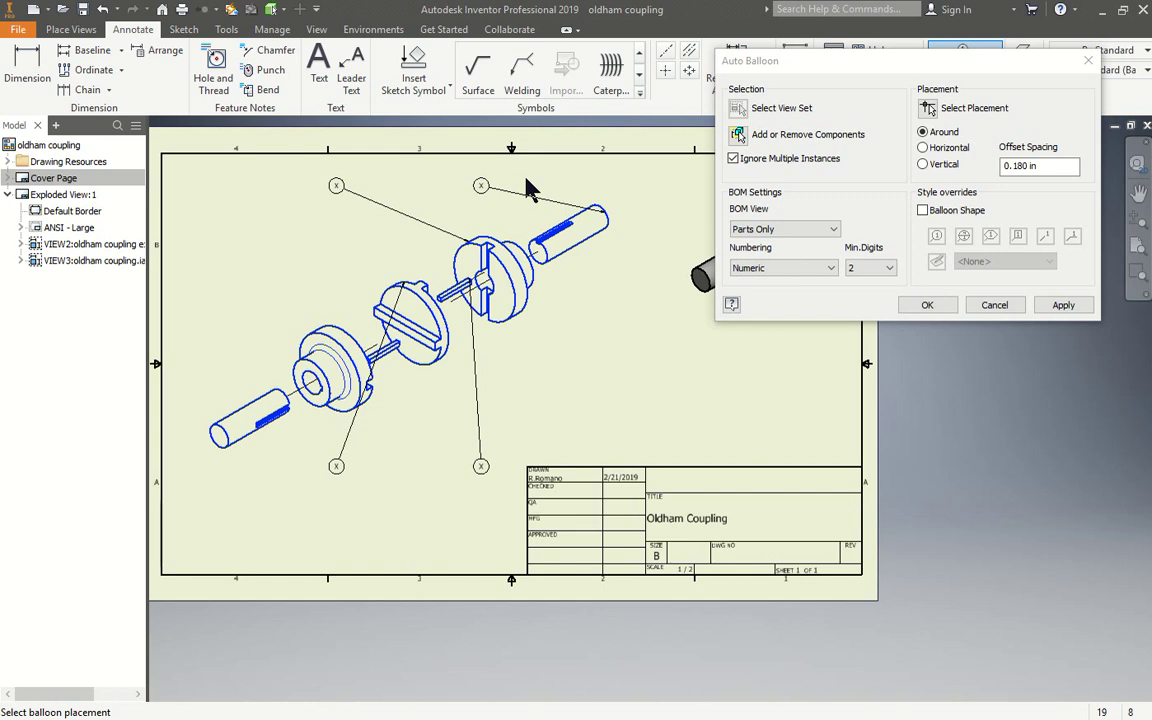
click(902, 304)
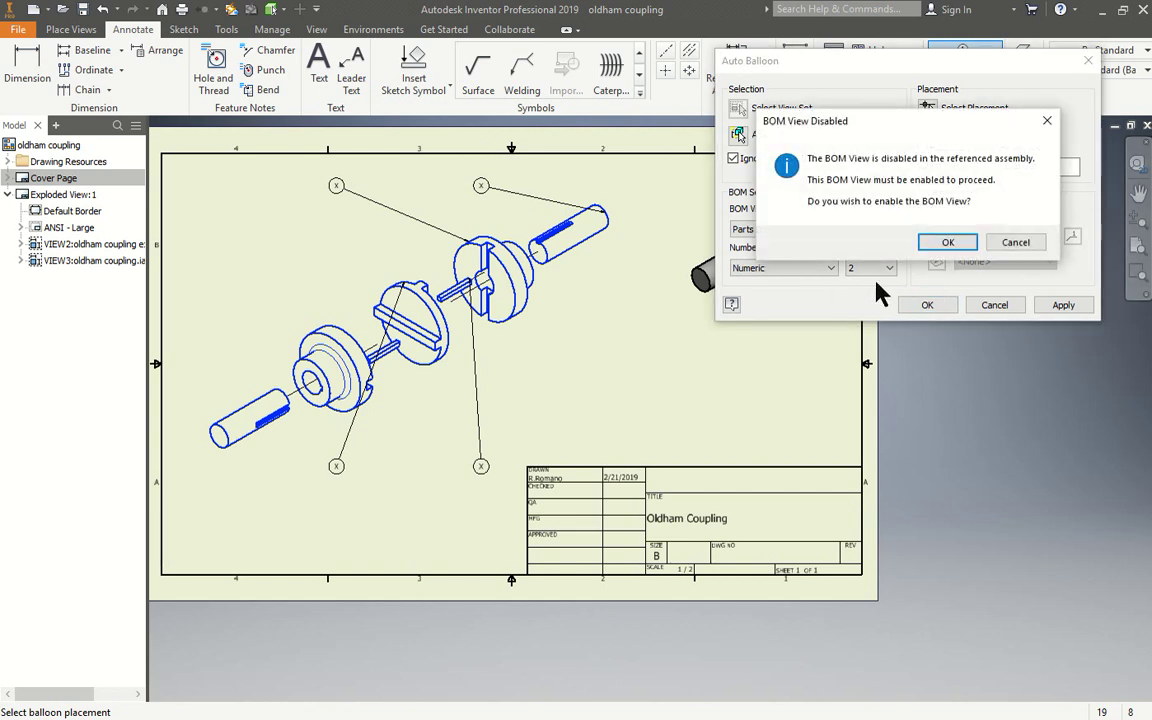
click(935, 247)
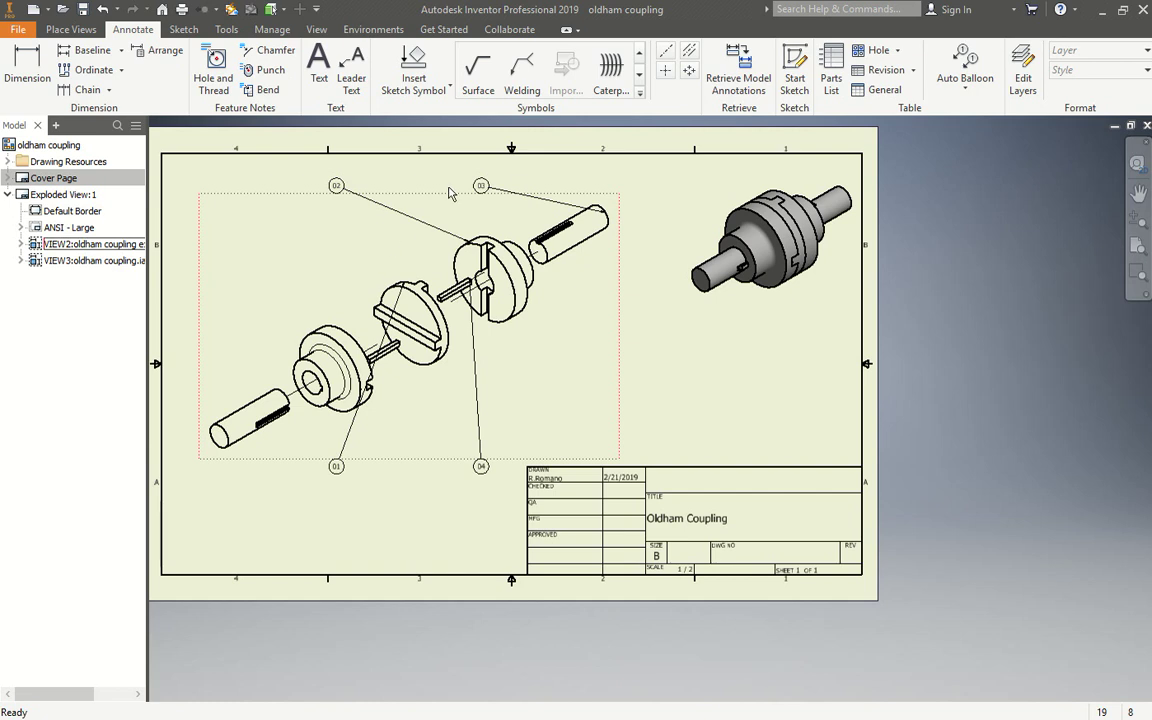
scroll(465, 192, up, 2)
scroll(452, 200, down, 2)
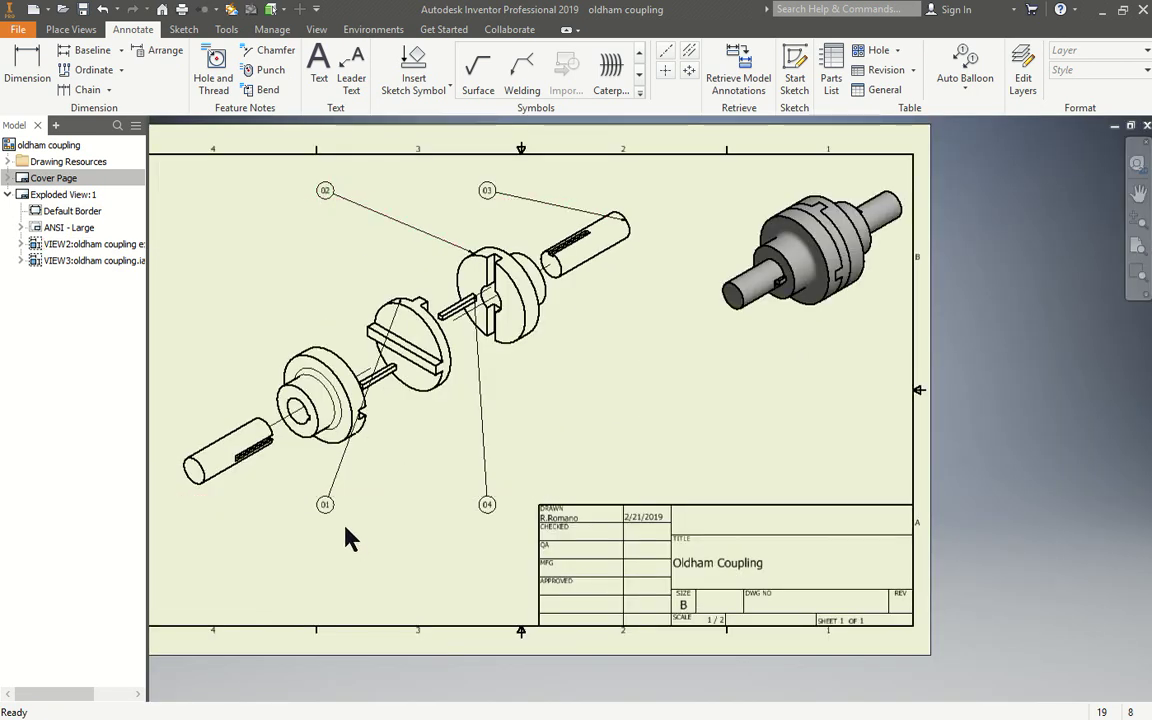
- Create a parts list from the exploded view, wrapping to the right
scroll(370, 480, up, 2)
scroll(321, 514, down, 2)
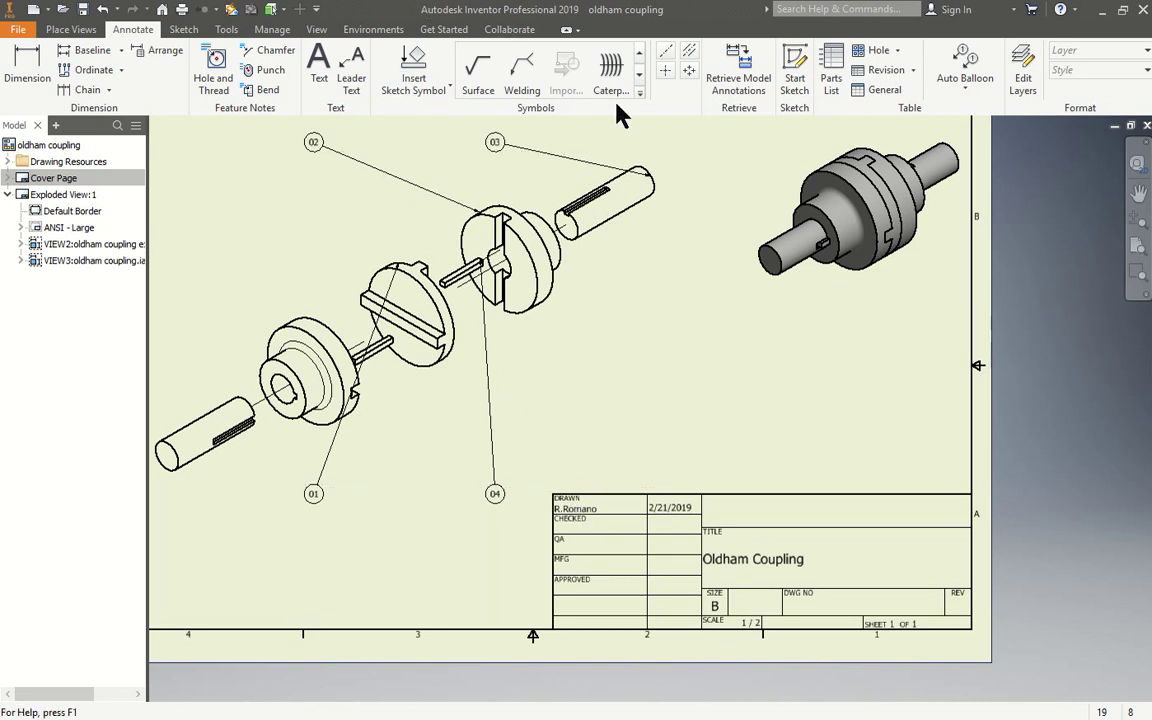
click(834, 78)
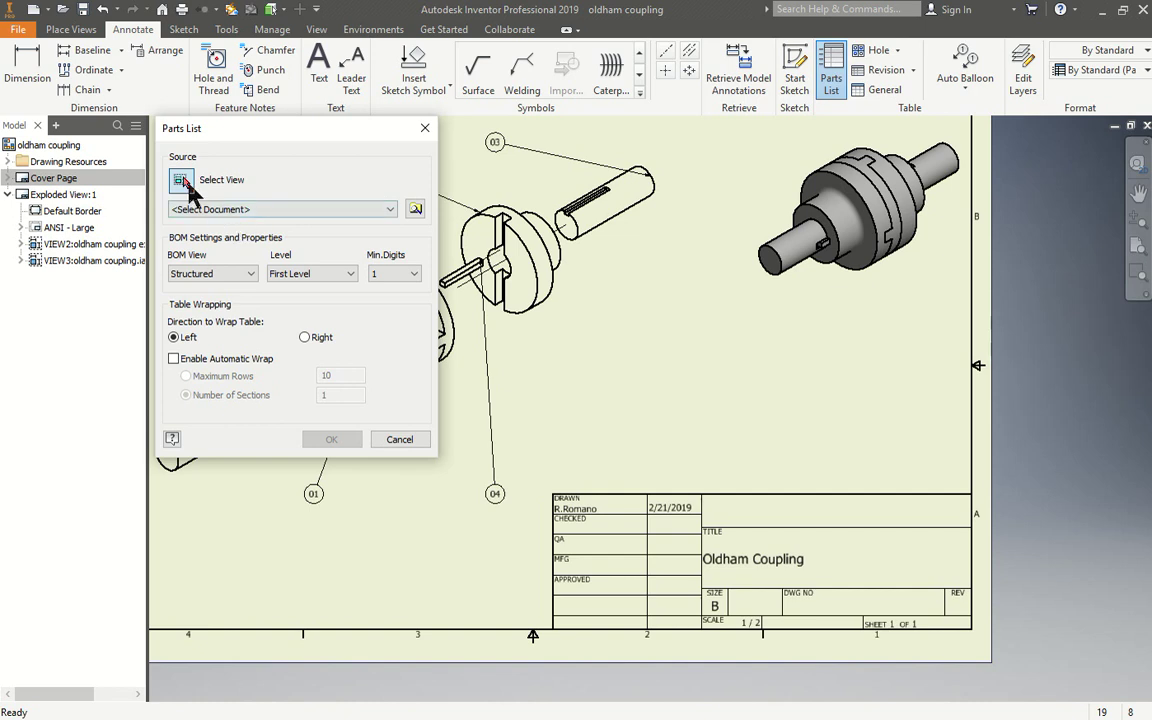
click(450, 172)
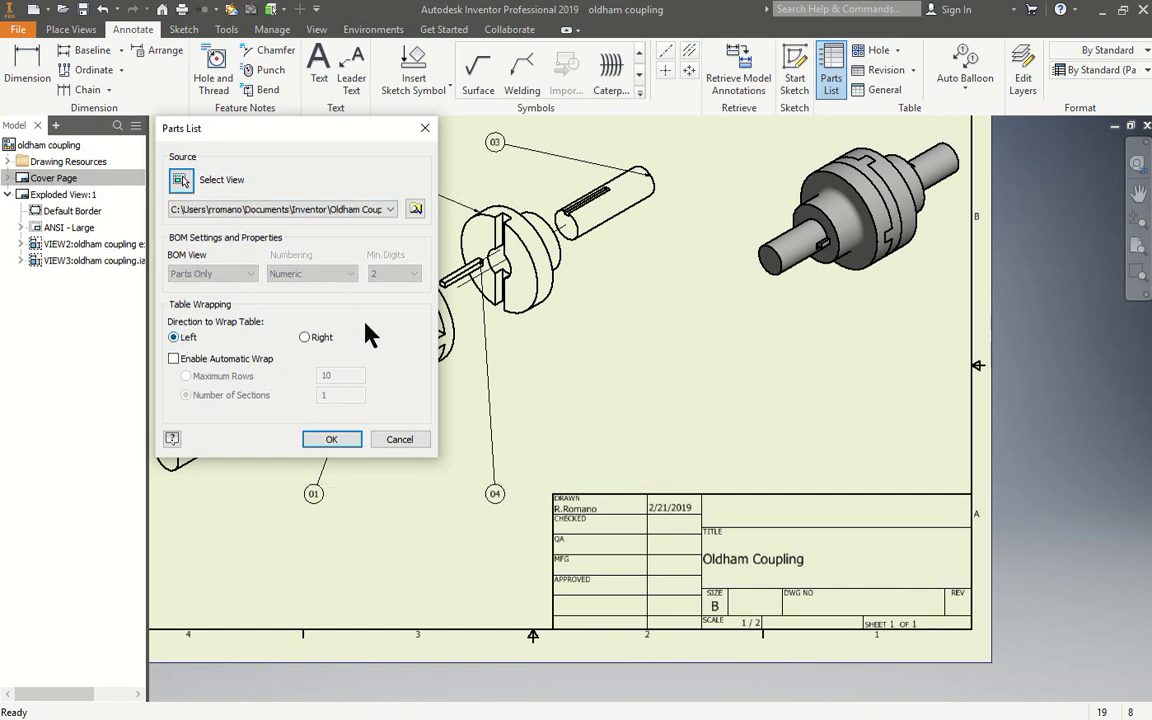
click(331, 339)
click(335, 440)
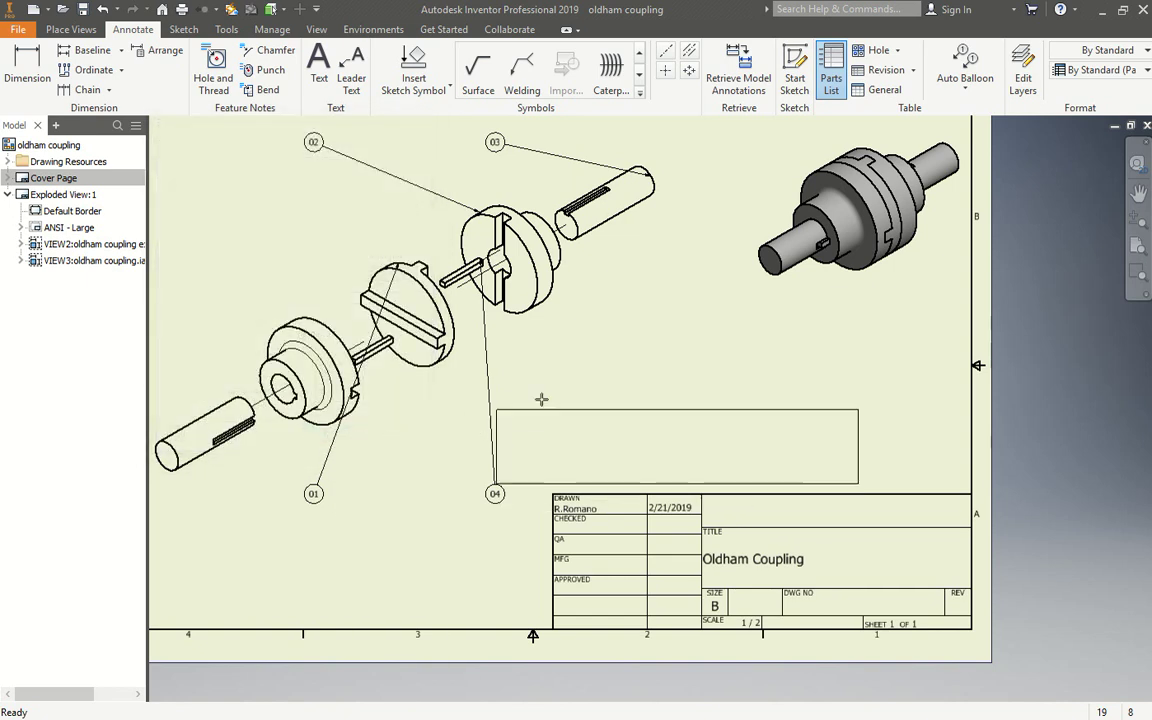
- Drop the parts list just above the title block
click(607, 417)
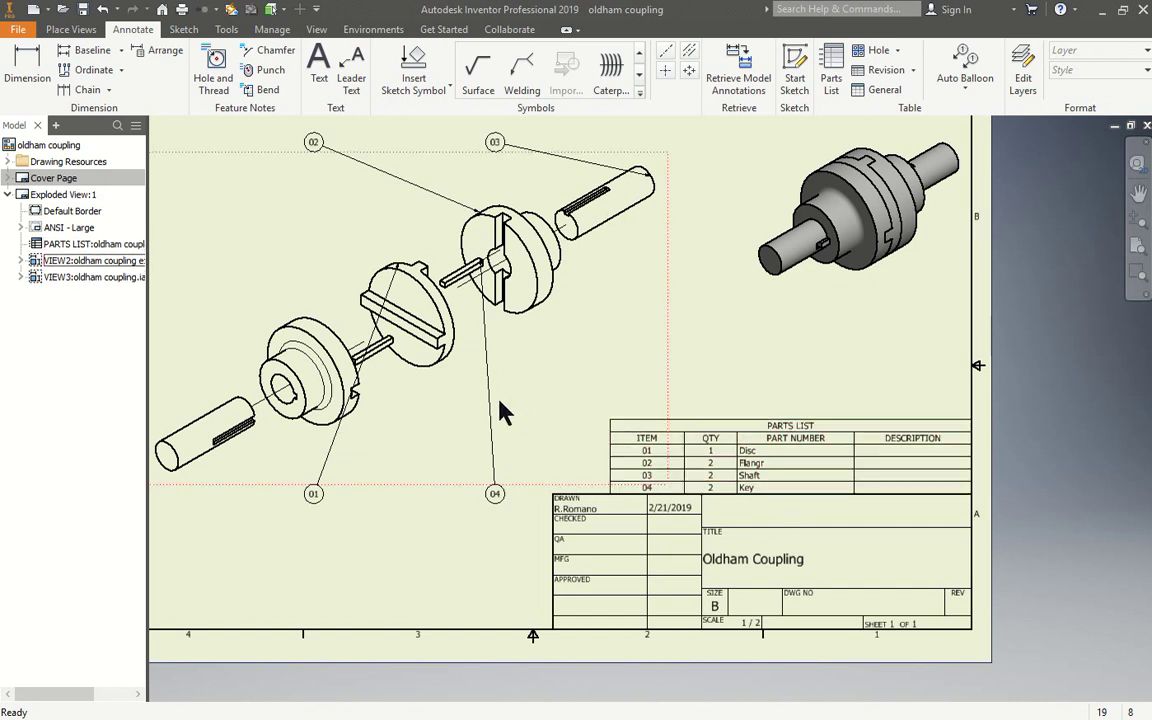
scroll(776, 504, up, 5)
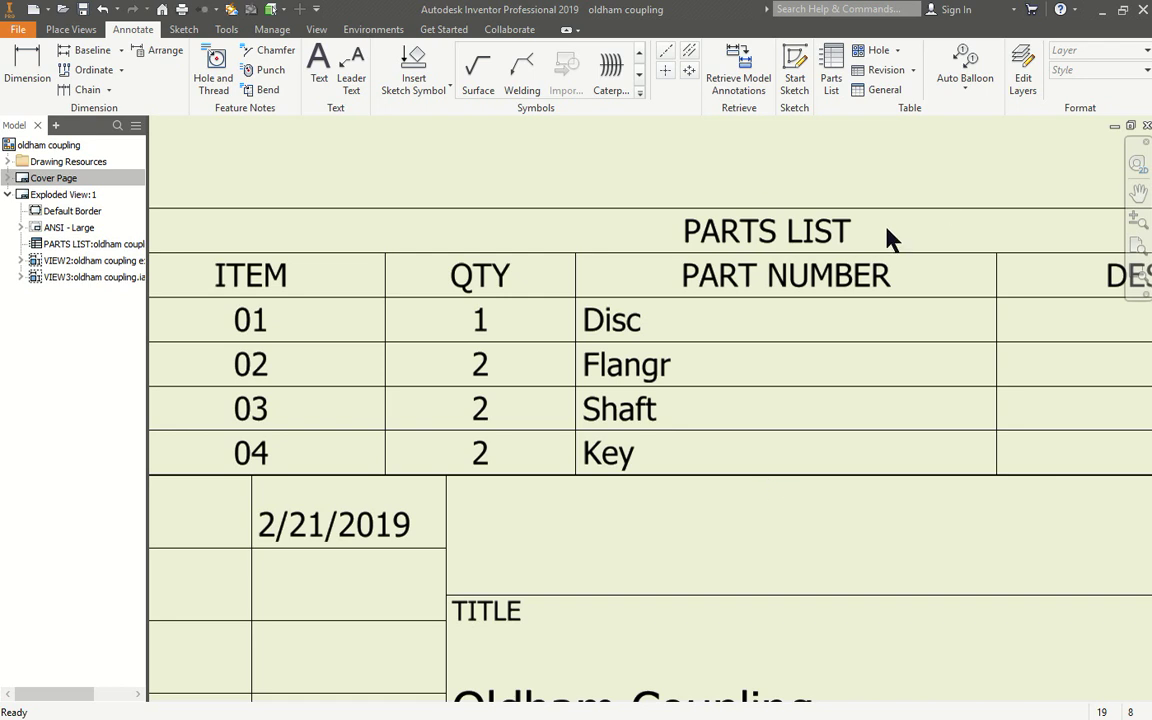
scroll(740, 295, down, 5)
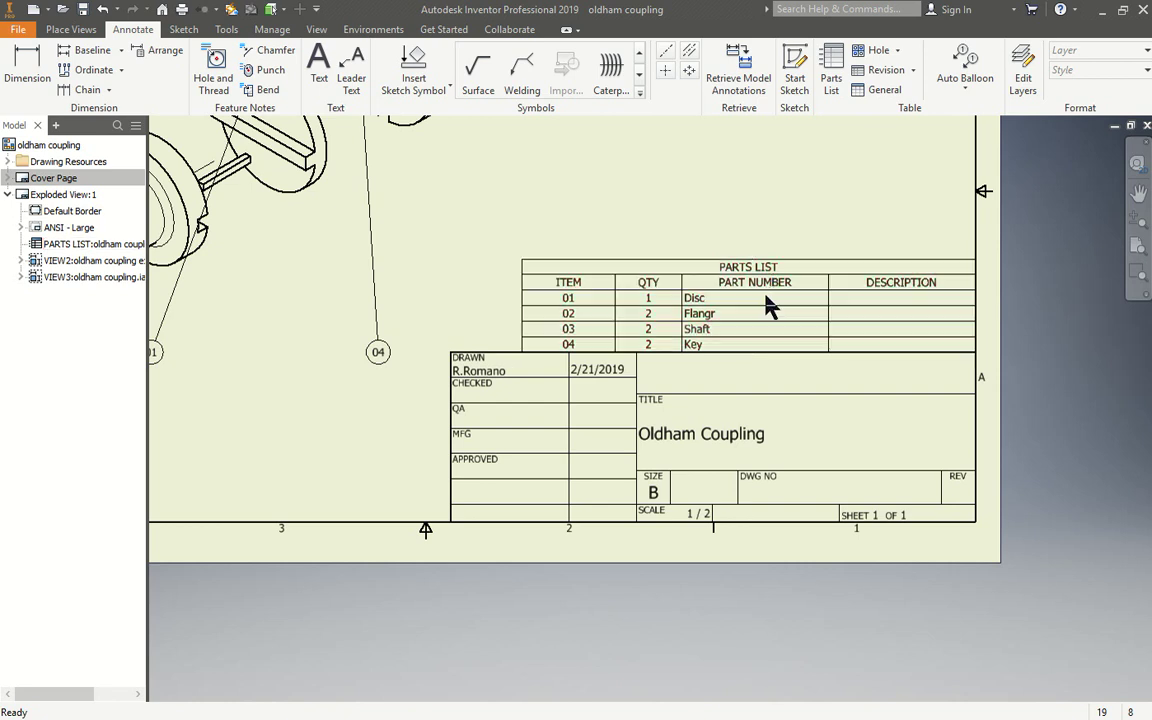
scroll(715, 290, down, 3)
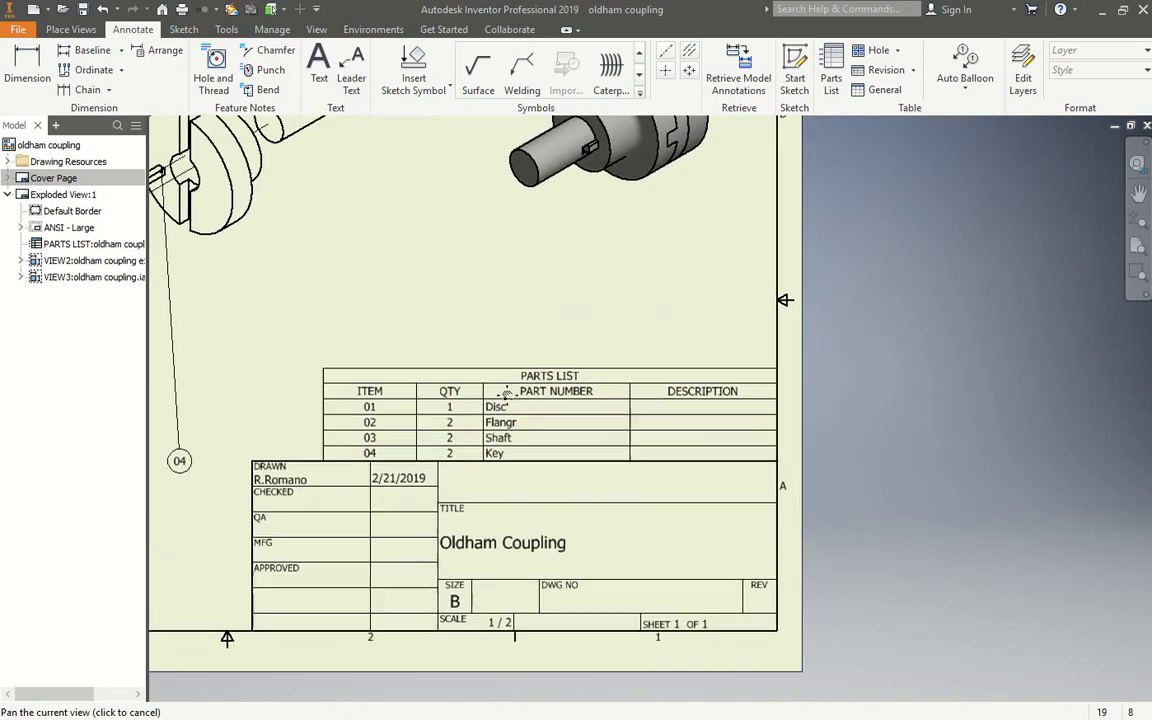
scroll(580, 370, down, 3)
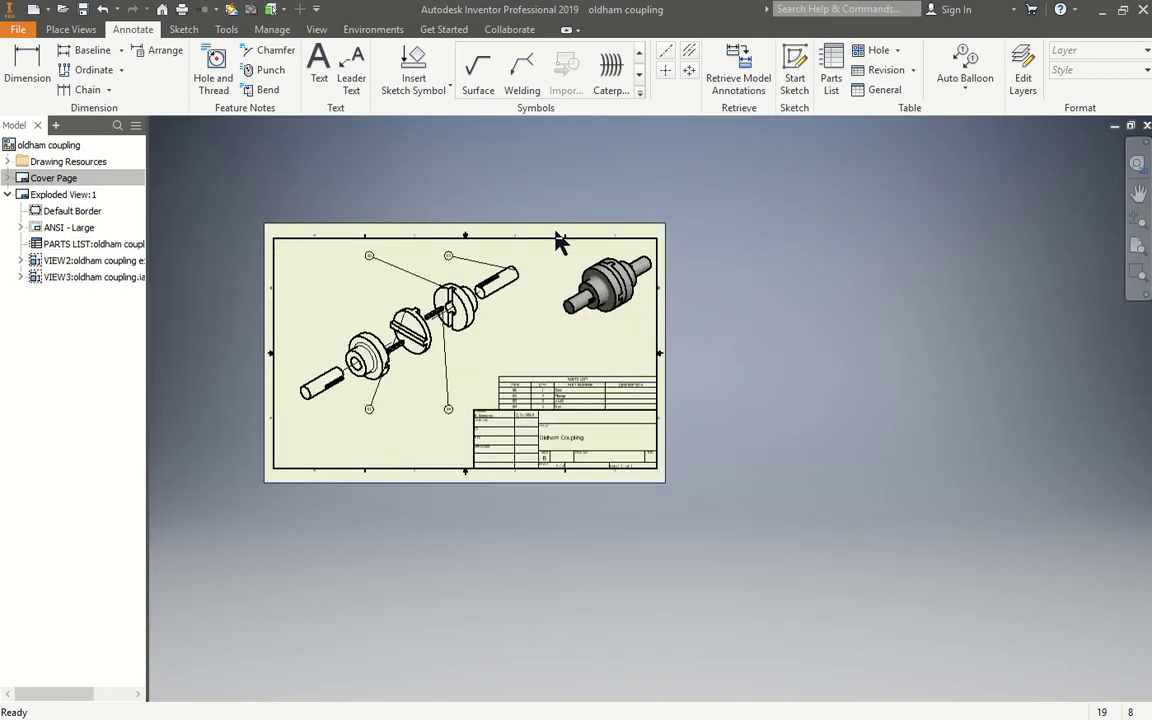
scroll(536, 381, up, 3)
- Open the parts list editor and look through Sort and Table Layout without changes
click(535, 386)
right_click(532, 382)
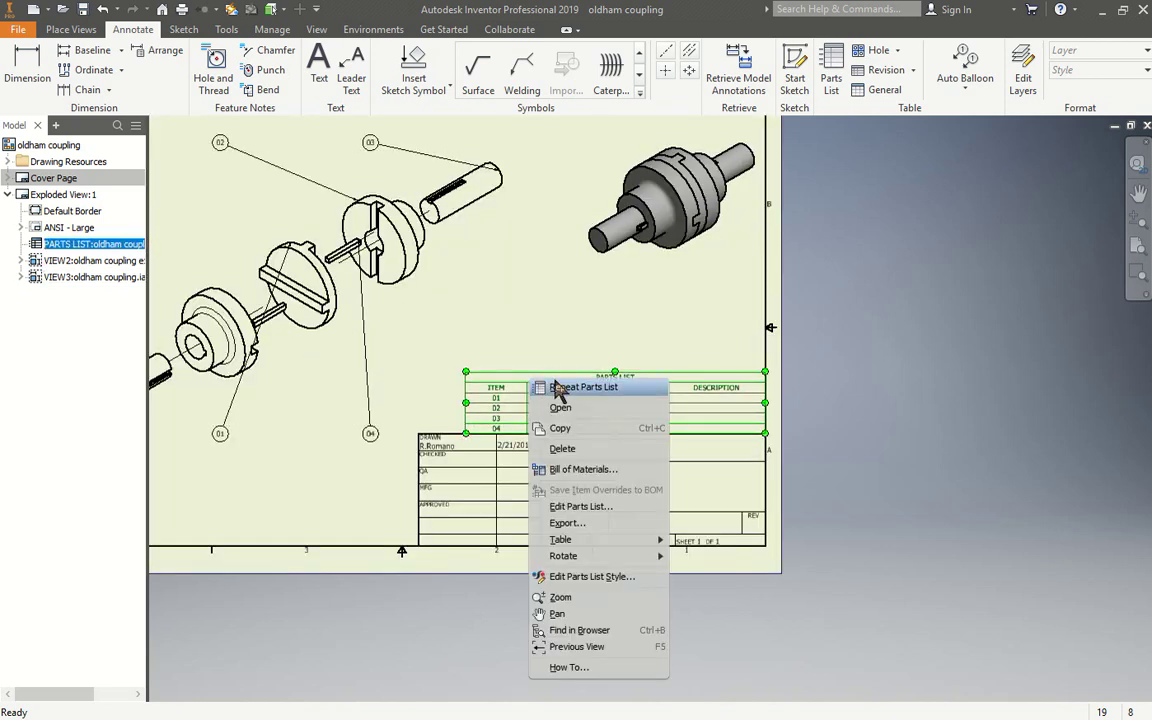
click(611, 512)
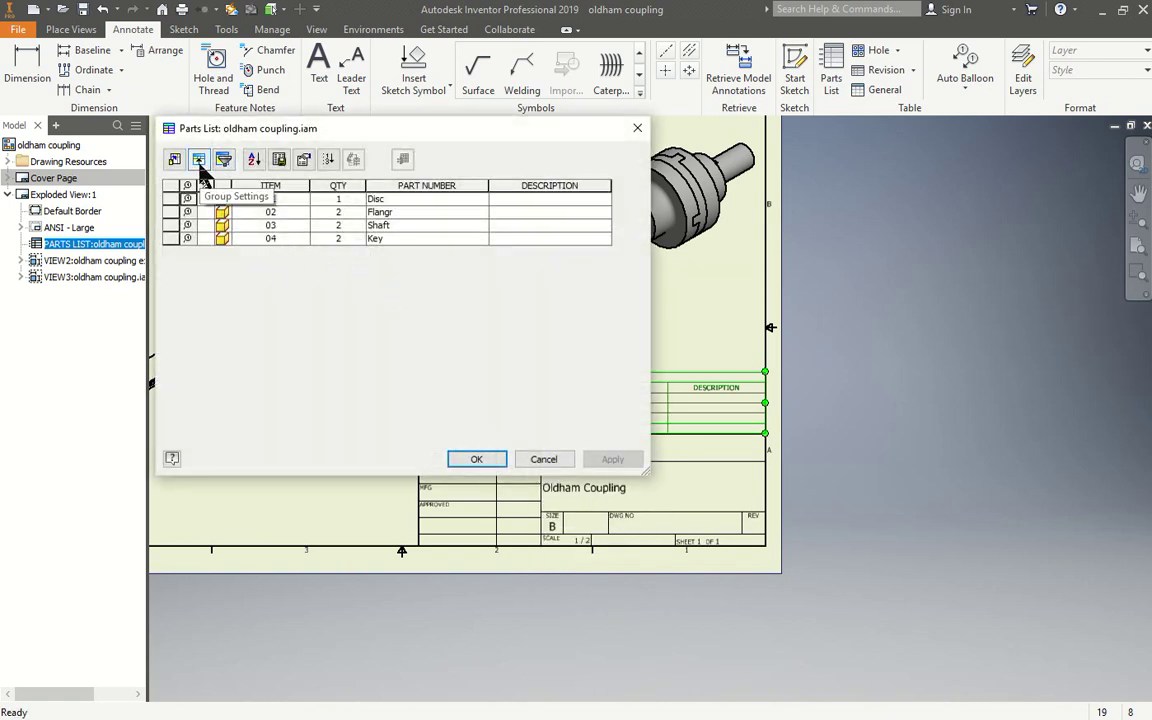
click(254, 164)
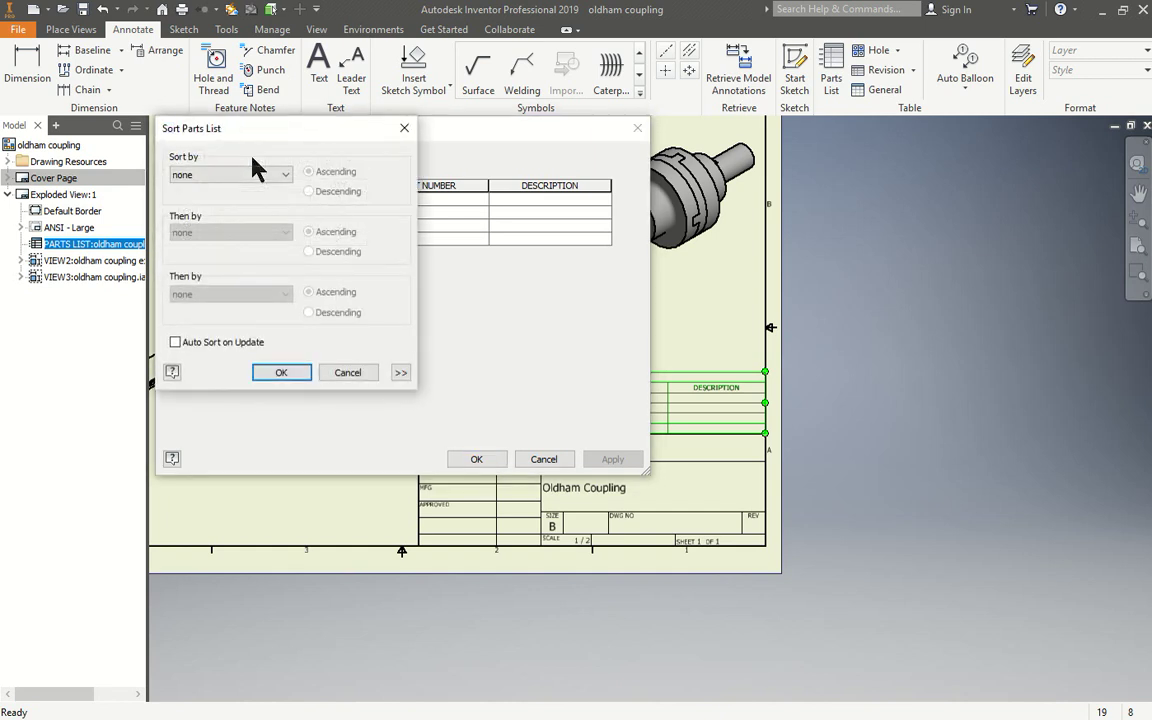
click(404, 128)
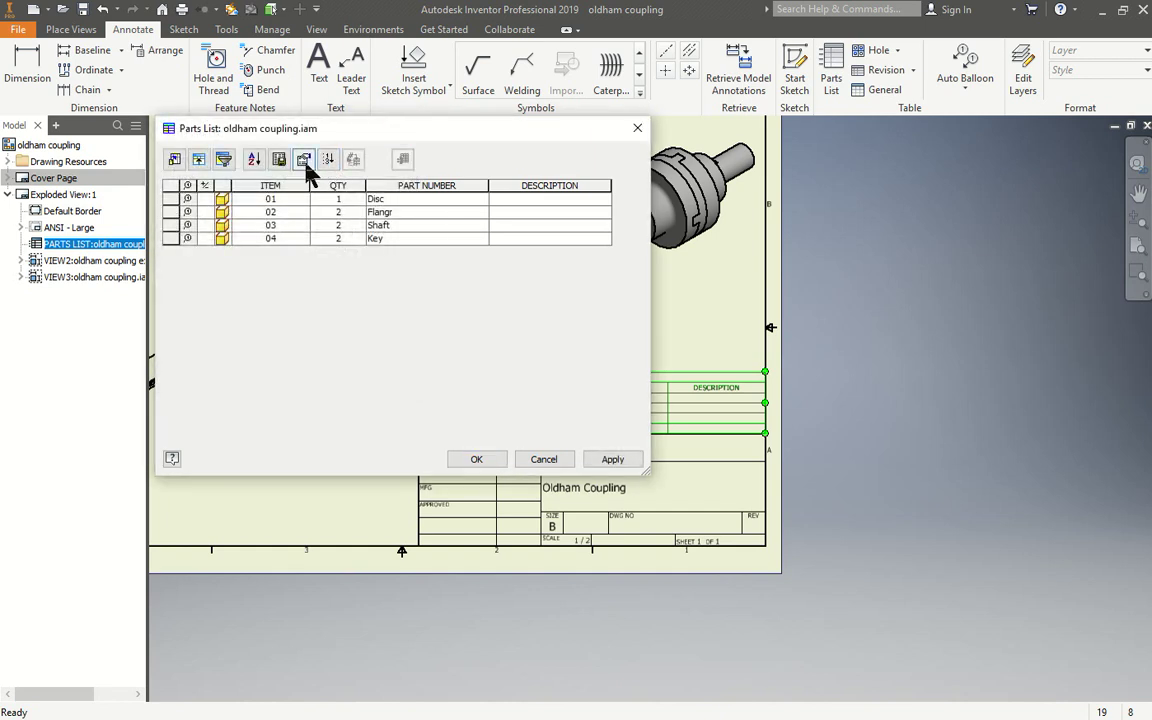
click(306, 163)
click(522, 128)
click(638, 131)
- In Table Layout, put headings at the bottom and add new parts to the top
right_click(589, 403)
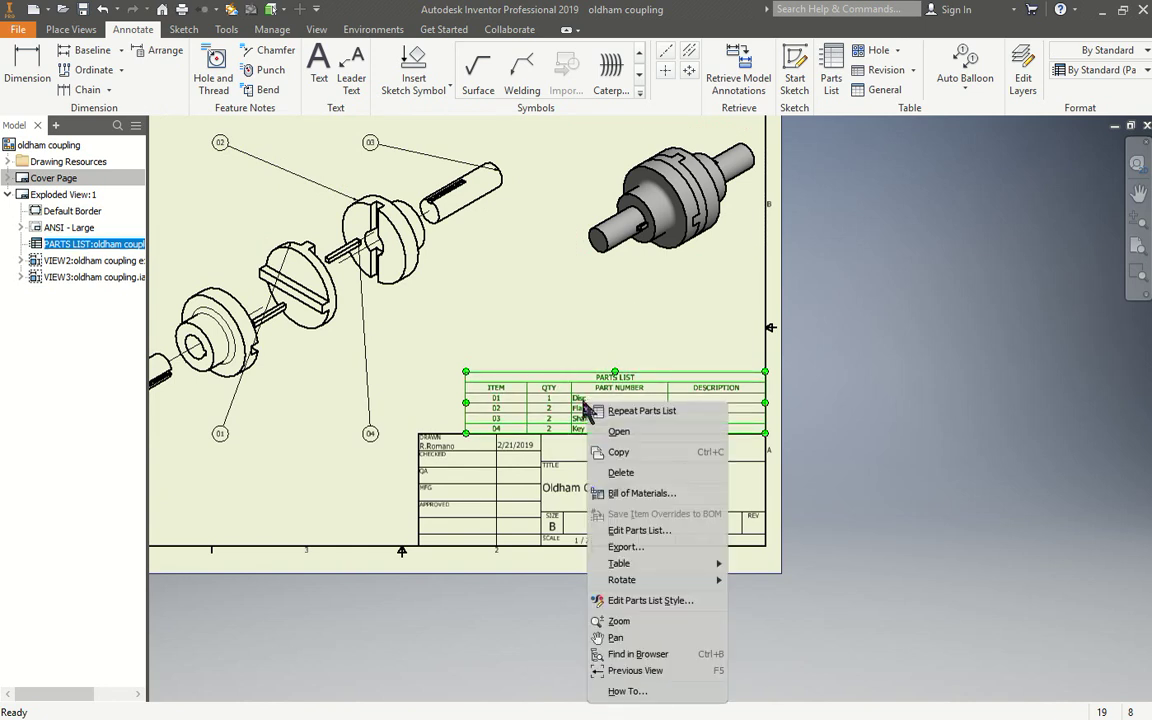
click(665, 534)
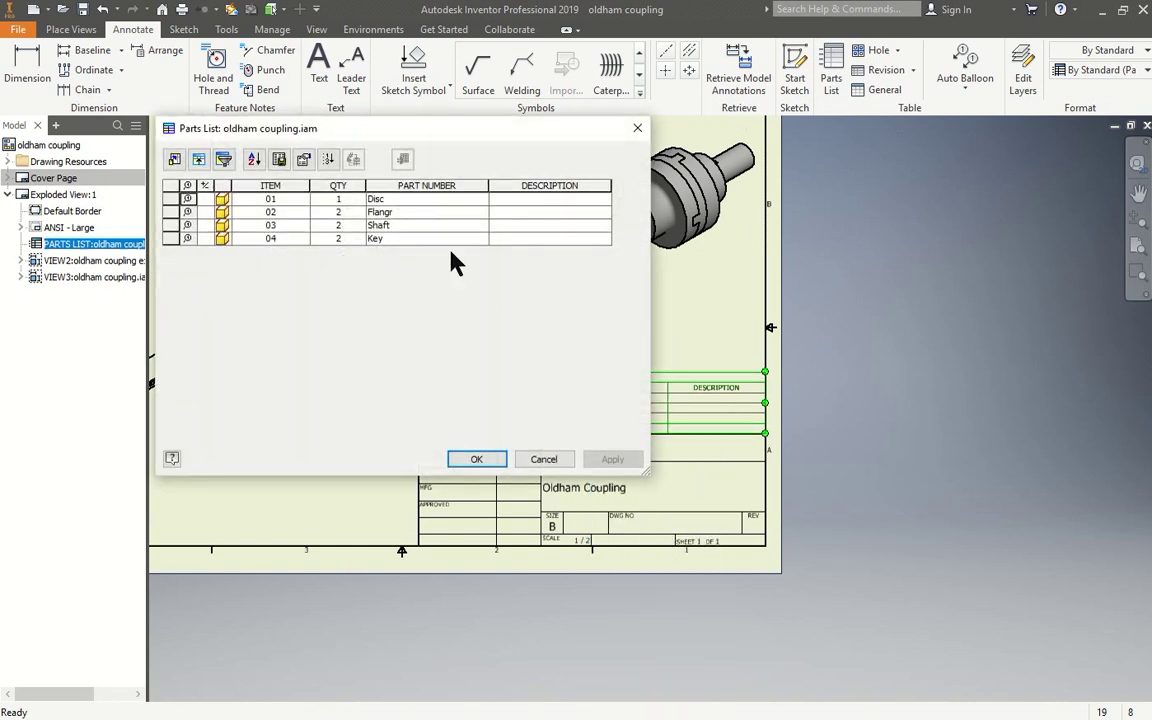
click(301, 163)
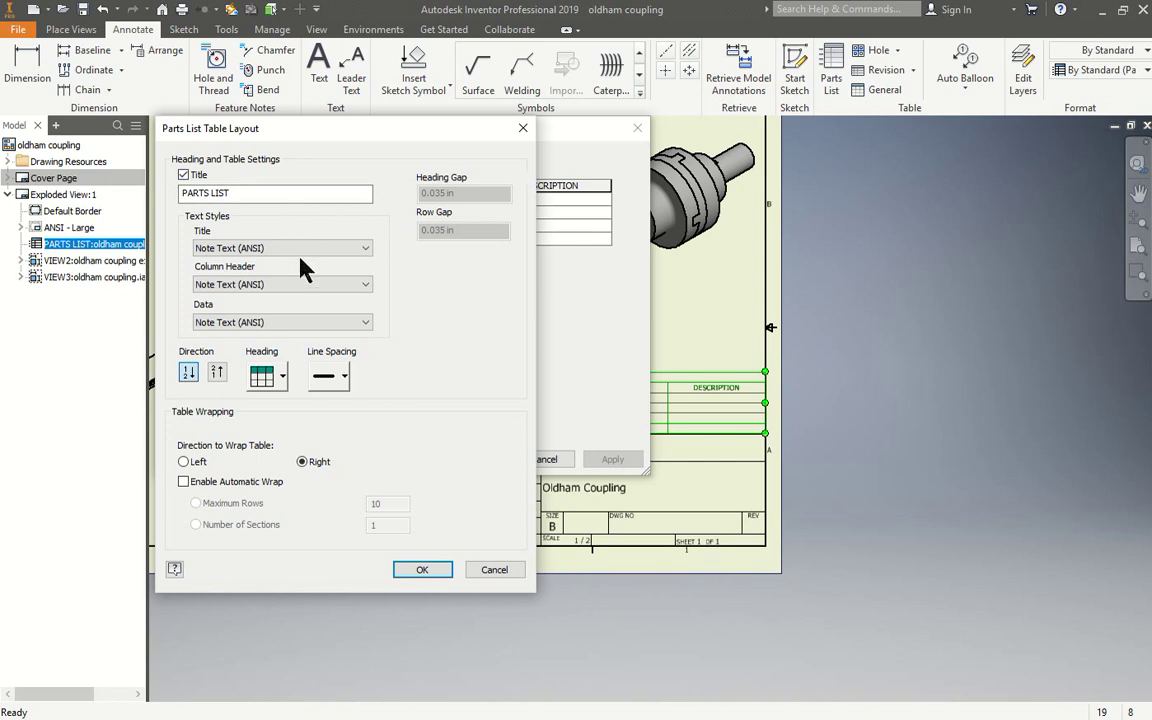
click(283, 377)
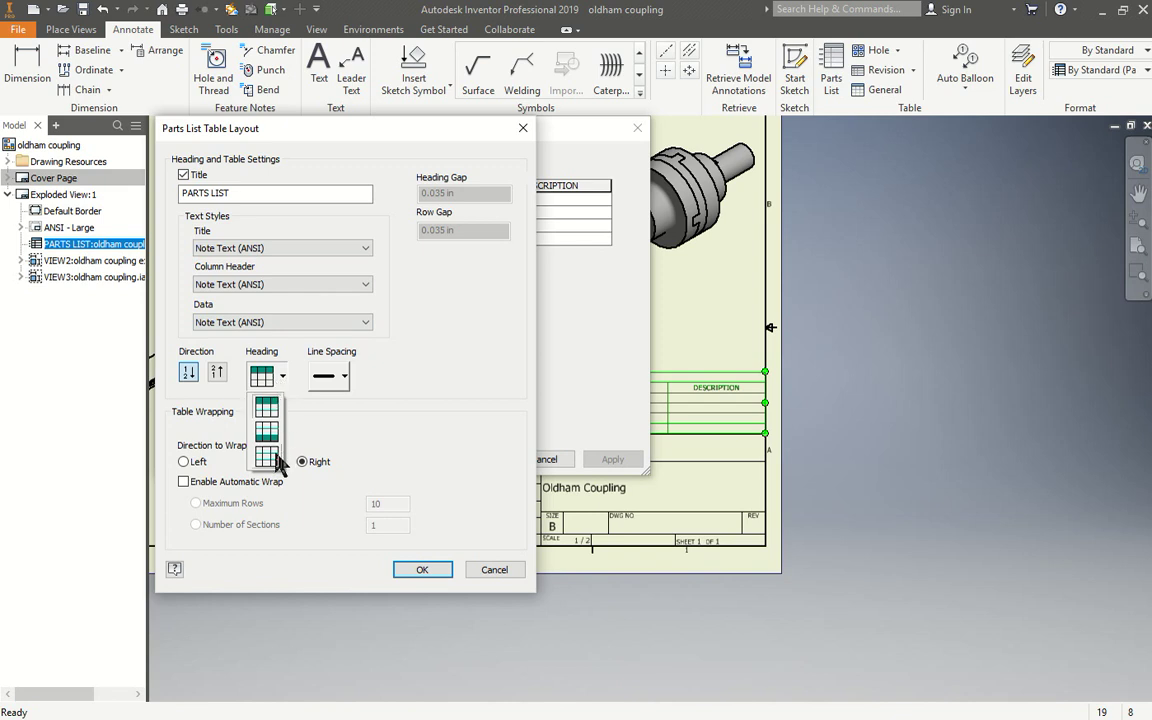
click(265, 435)
click(214, 377)
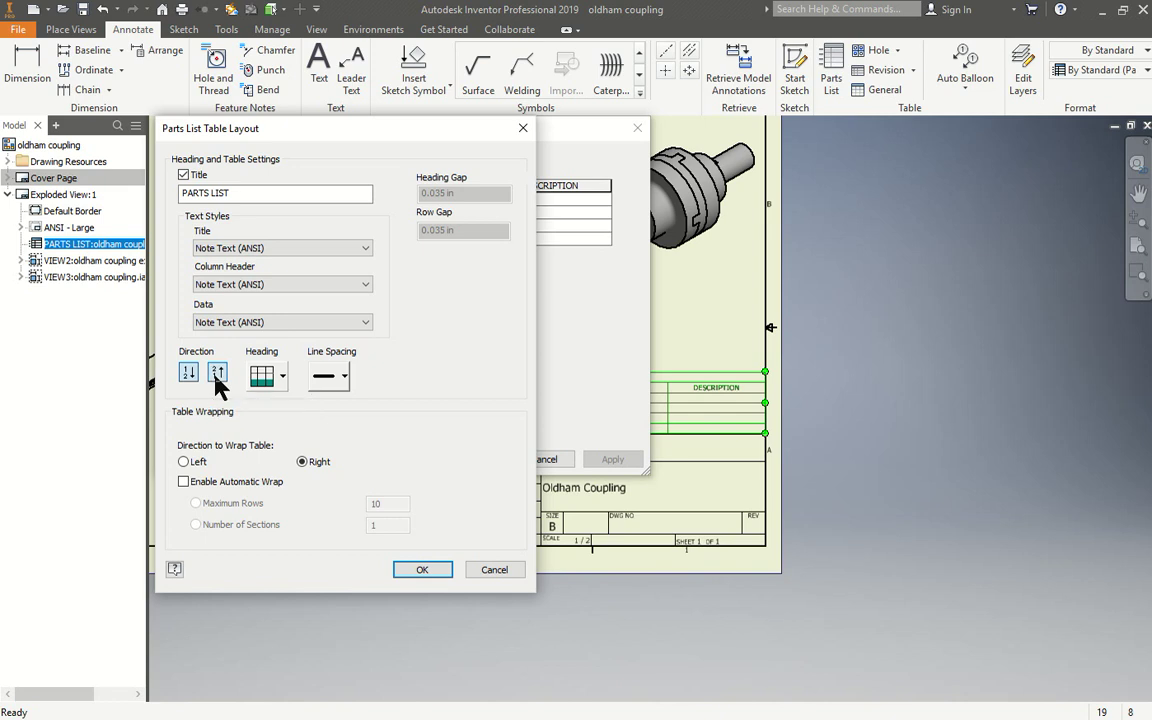
click(424, 572)
click(490, 463)
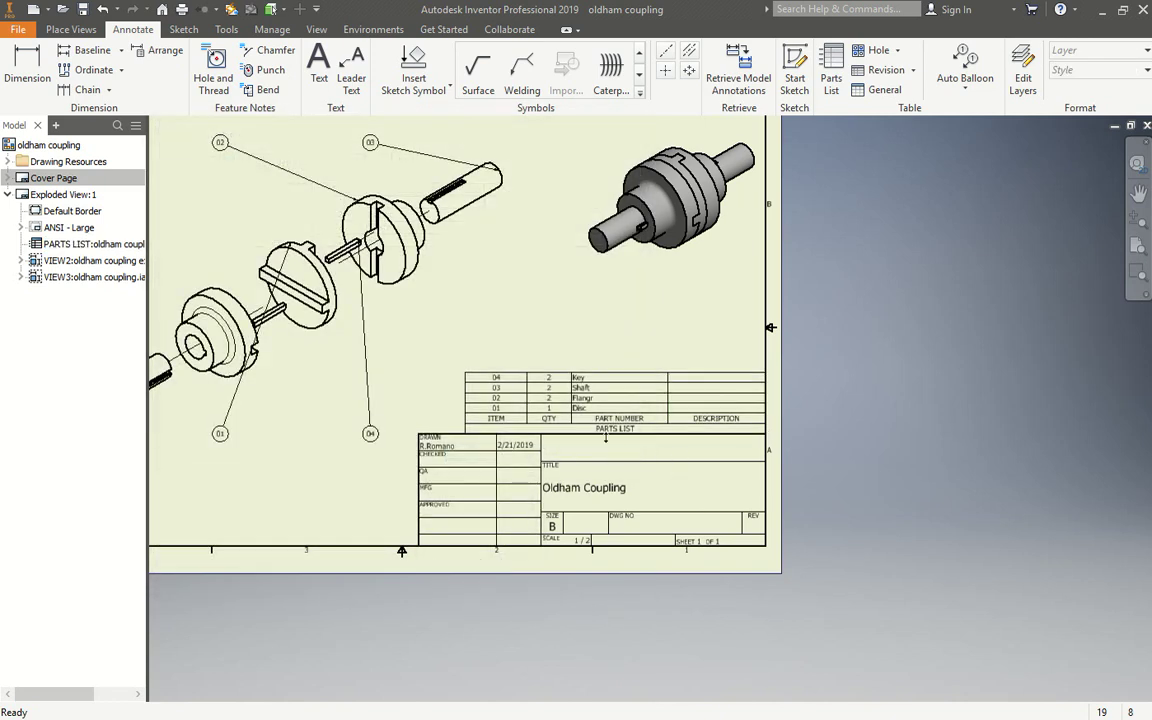
- Open the parts list editor and check the DESCRIPTION column's grouping settings unchanged
scroll(465, 440, up, 5)
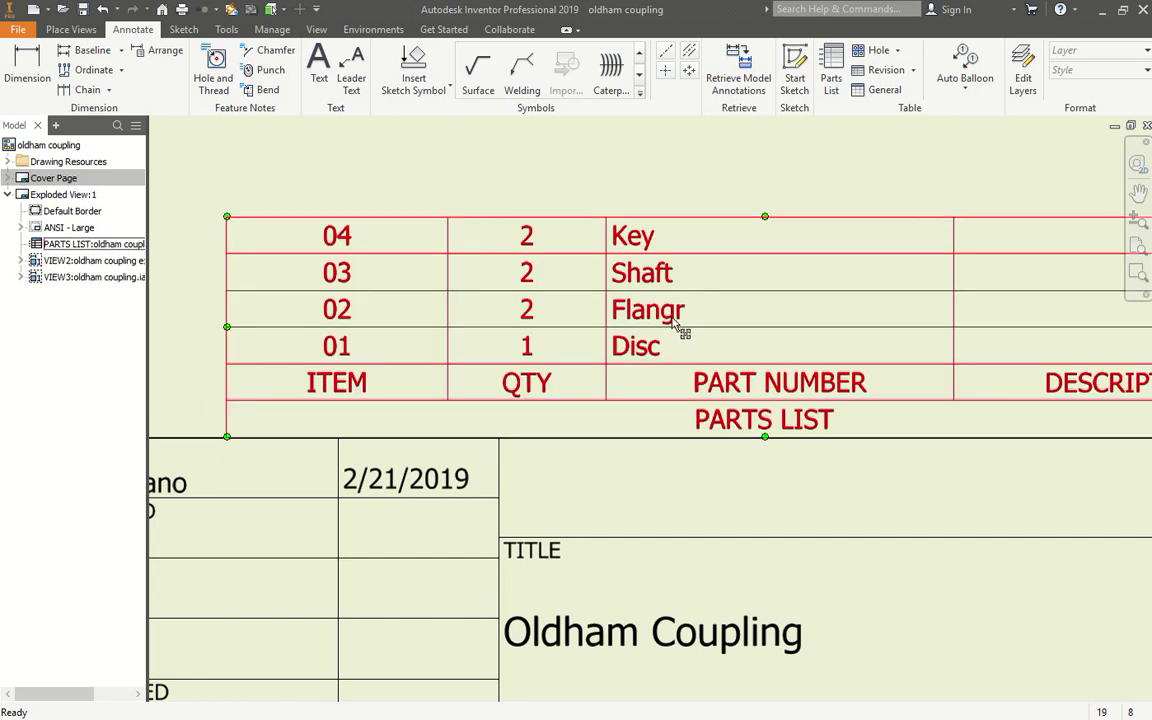
scroll(675, 325, down, 5)
scroll(675, 325, up, 5)
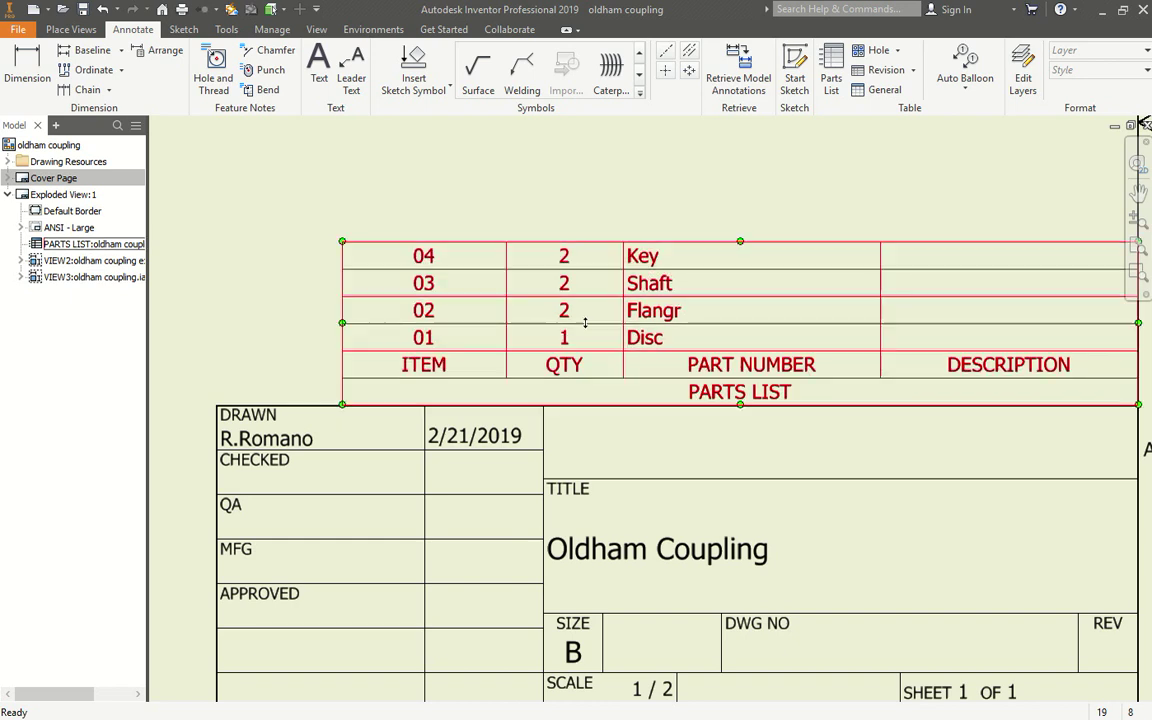
scroll(585, 320, down, 3)
scroll(745, 312, up, 3)
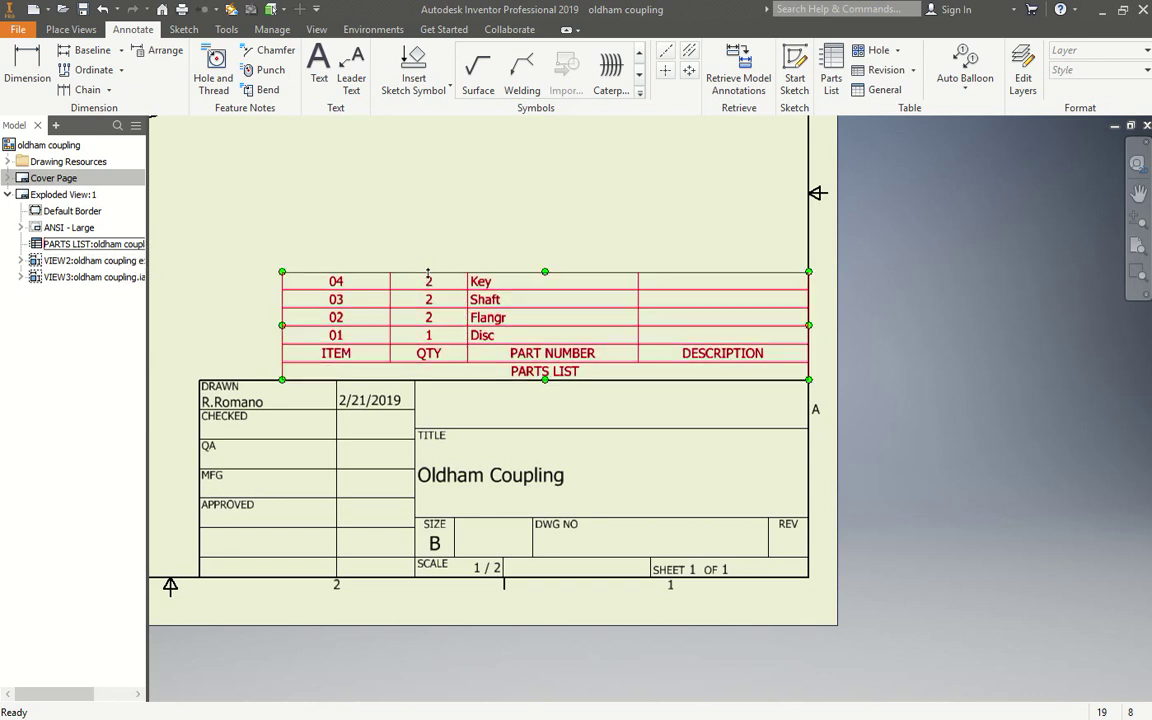
right_click(428, 285)
click(488, 404)
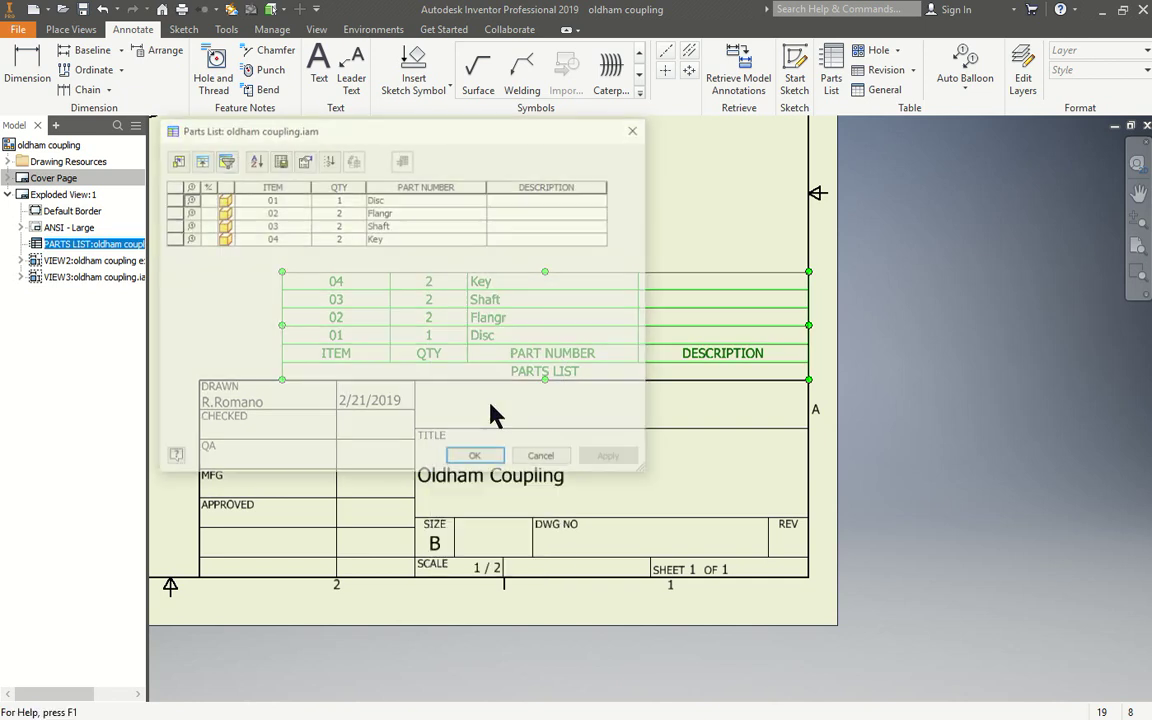
click(538, 184)
right_click(540, 186)
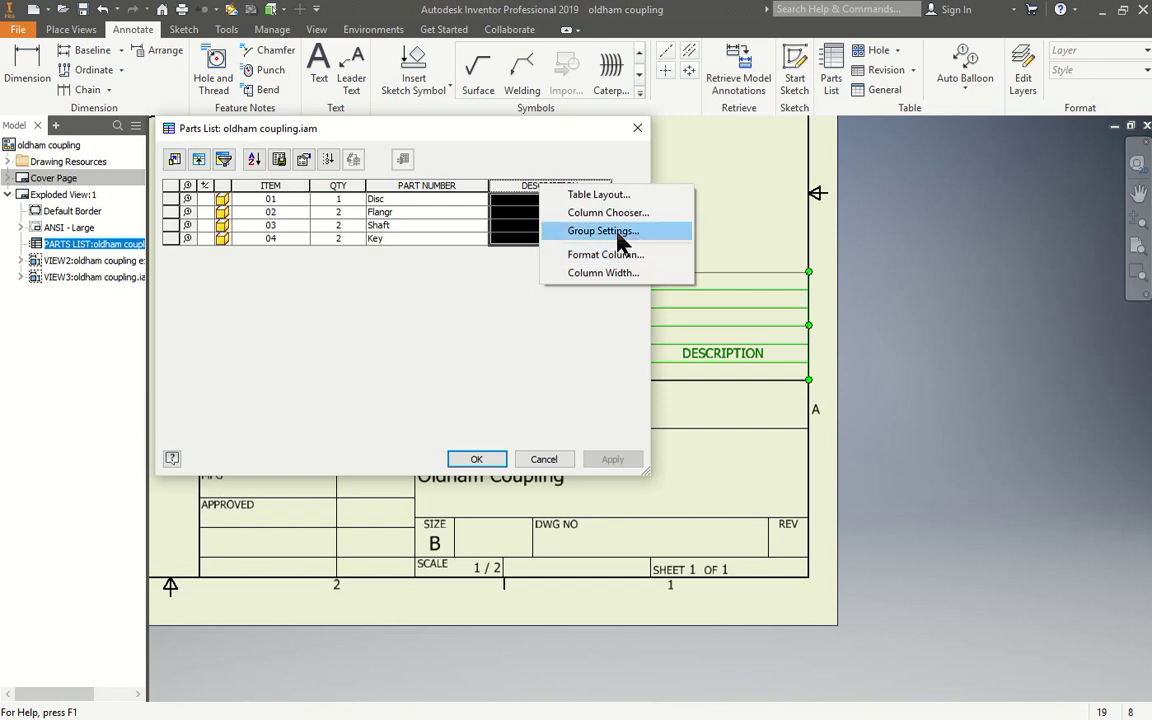
click(620, 242)
click(376, 121)
- Remove DESCRIPTION through the Column Chooser, leaving ITEM, QTY and PART NUMBER
right_click(524, 190)
click(588, 216)
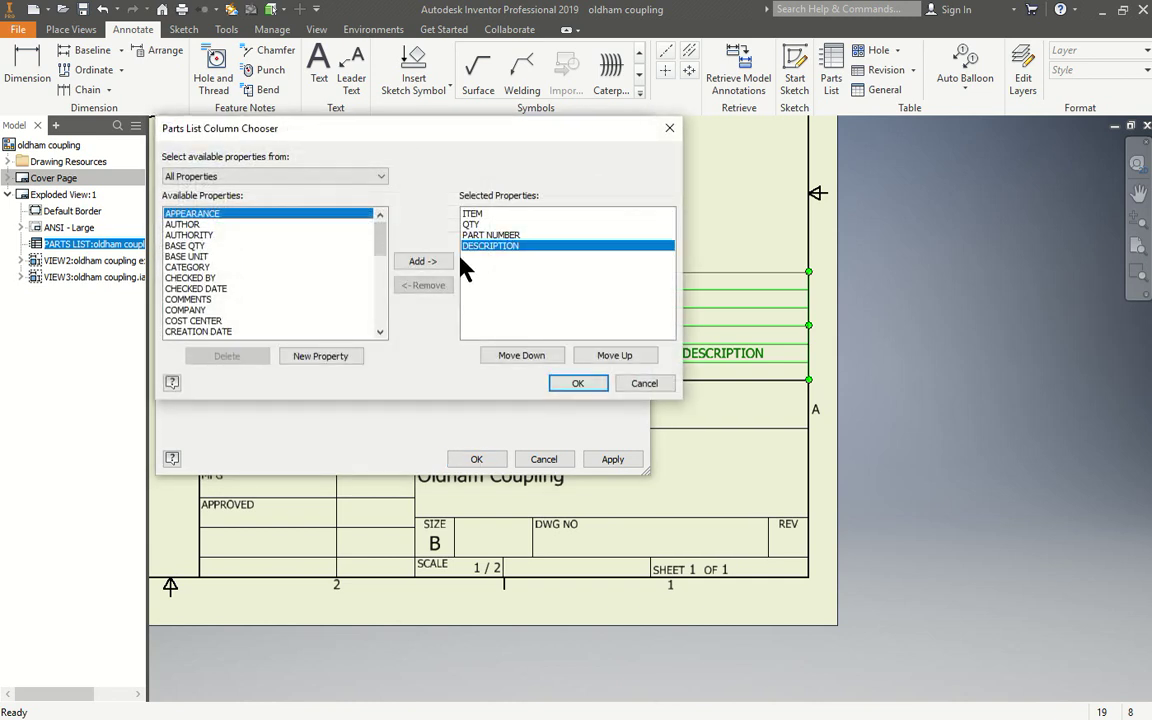
click(427, 289)
click(575, 383)
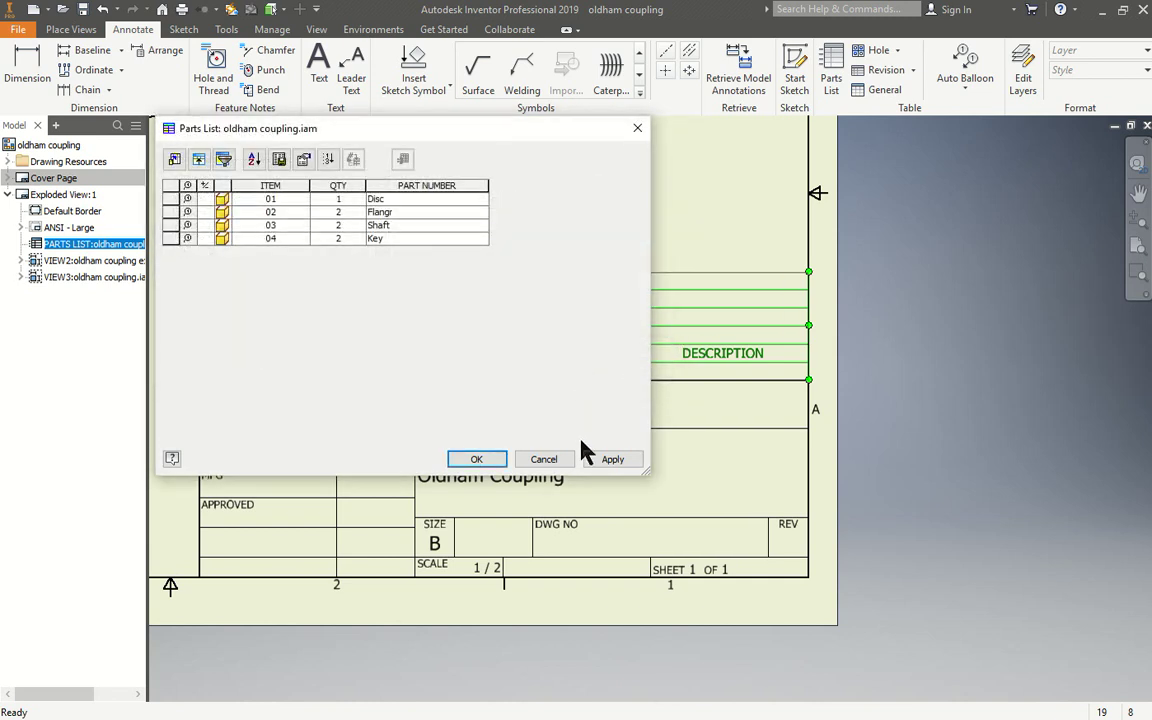
click(477, 459)
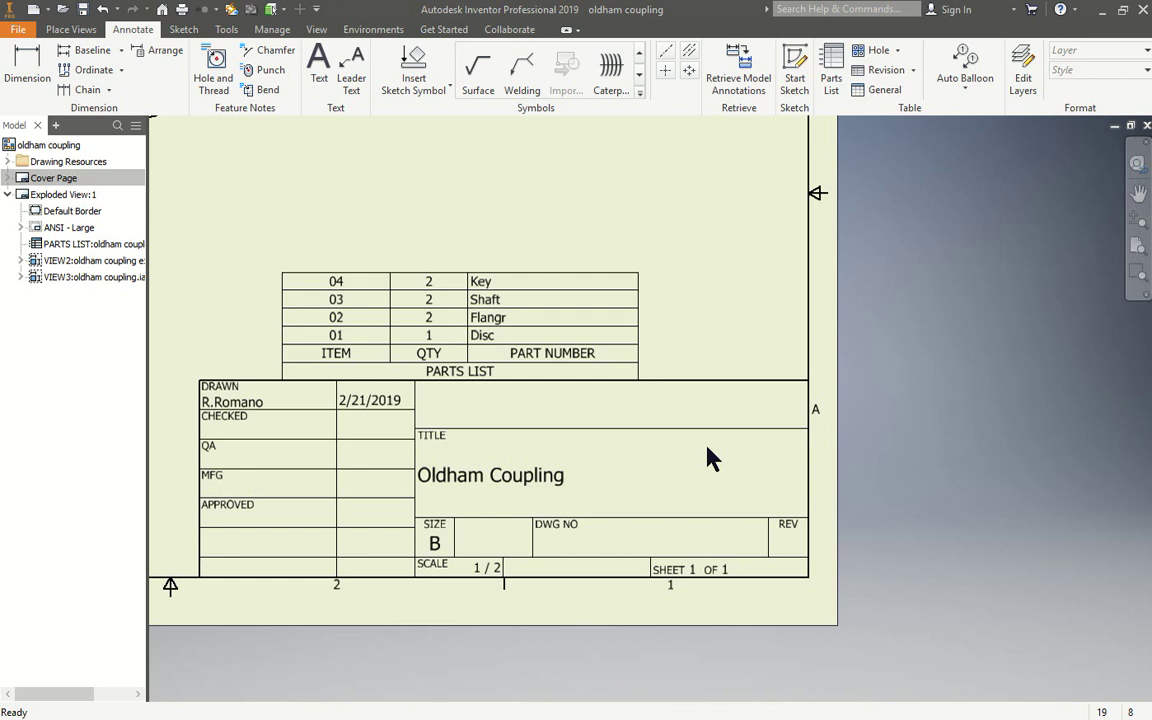
- Add the MATERIAL property as a parts list column, showing Generic for all four parts
click(522, 325)
right_click(522, 325)
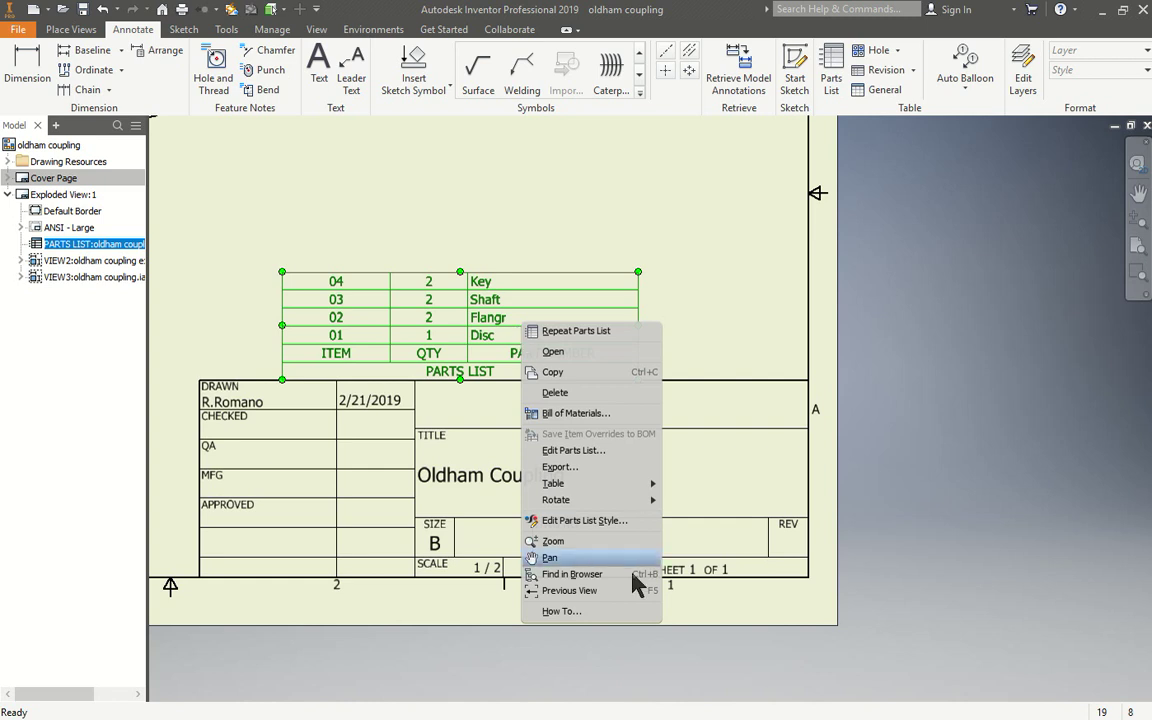
click(598, 452)
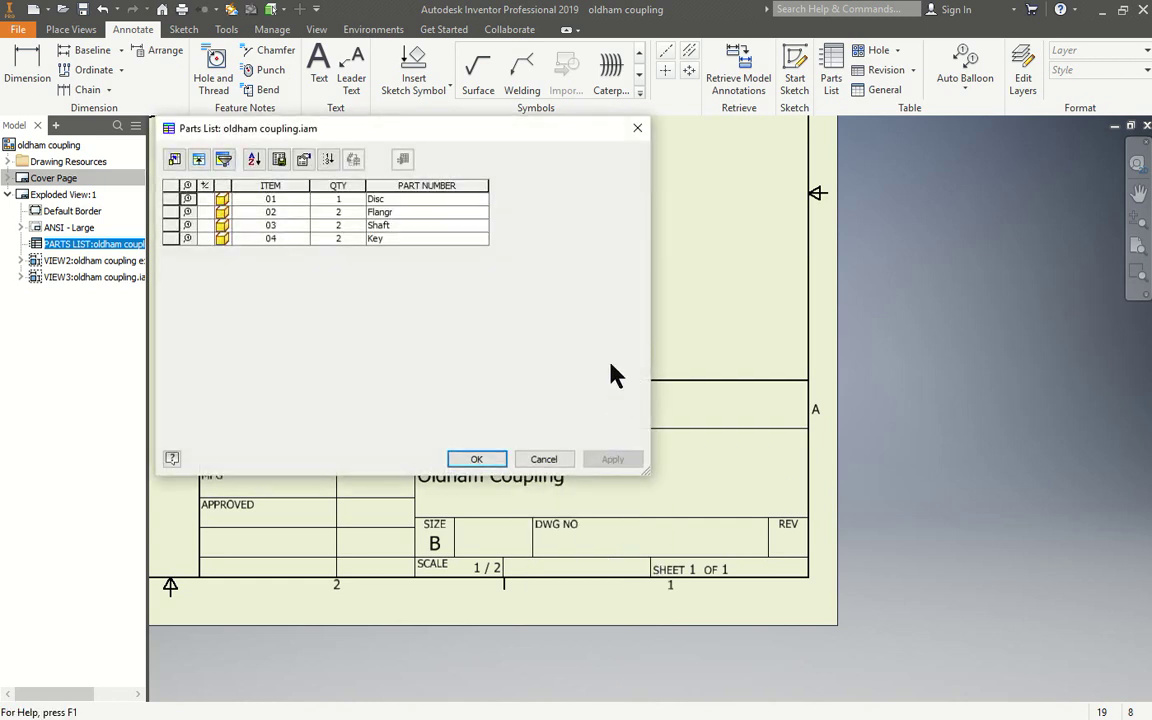
click(174, 163)
click(212, 289)
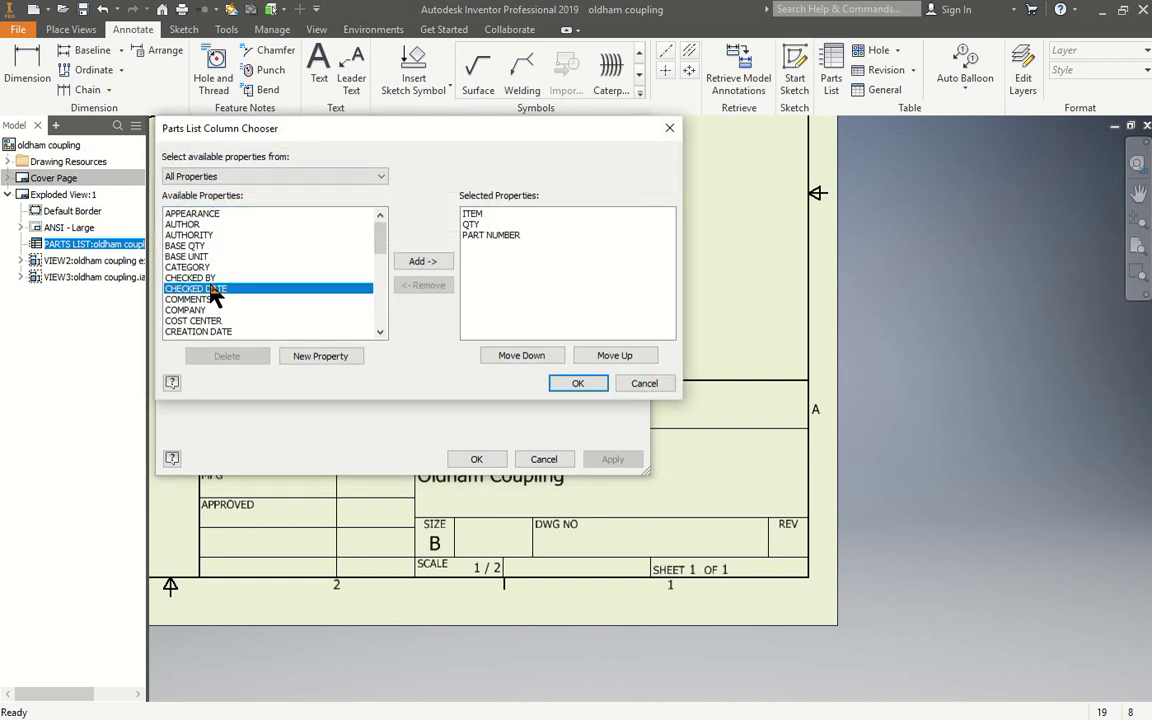
key(Down)
key(Down)
key(Down)
key(Down)
key(Down)
key(Down)
key(Down)
key(Down)
key(Down)
key(Down)
key(Down)
key(Down)
key(Down)
key(Down)
key(Down)
key(Down)
key(Down)
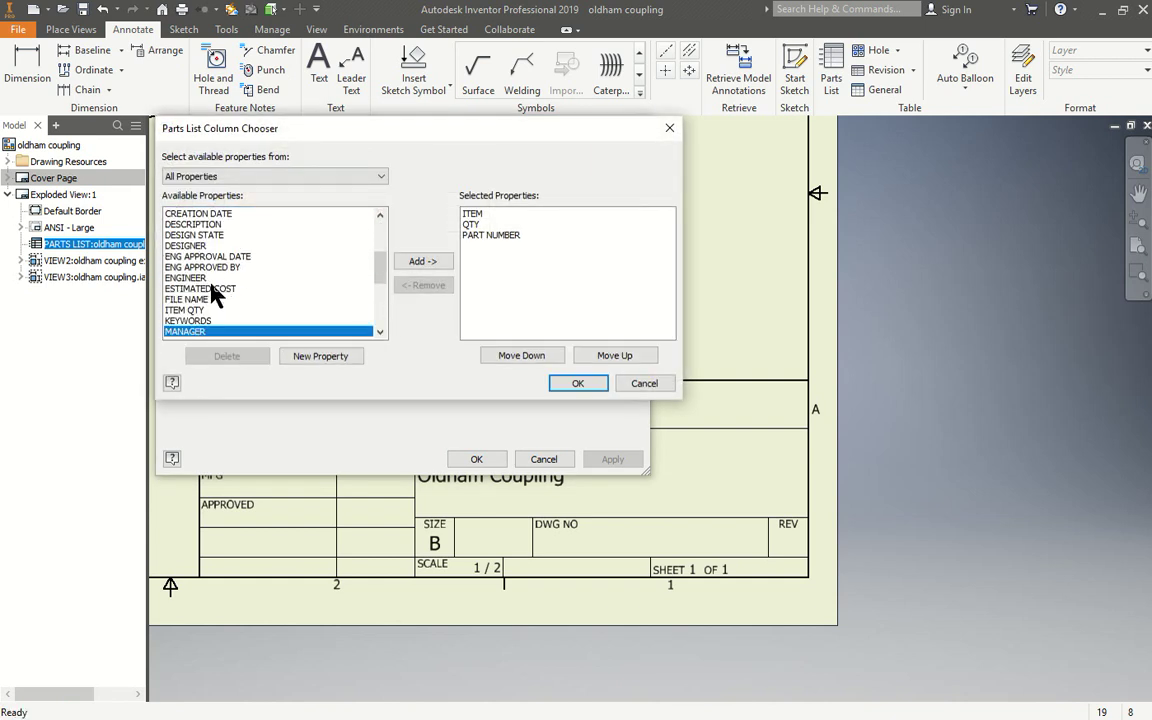
key(Down)
key(Up)
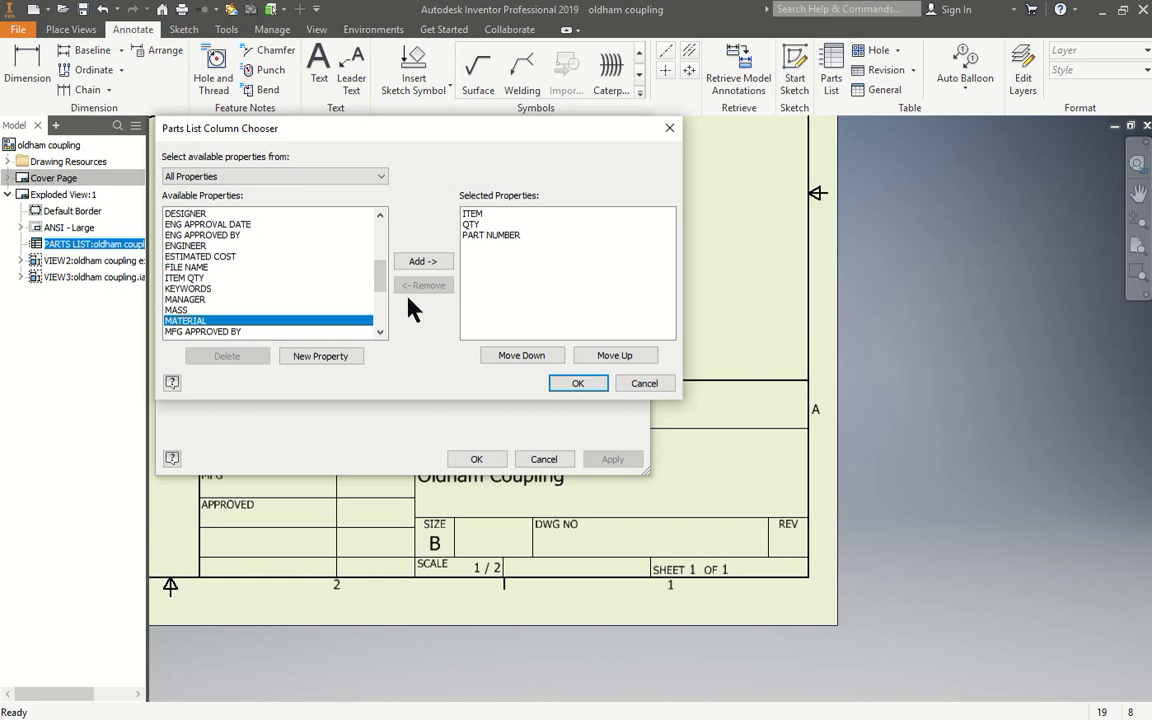
click(424, 262)
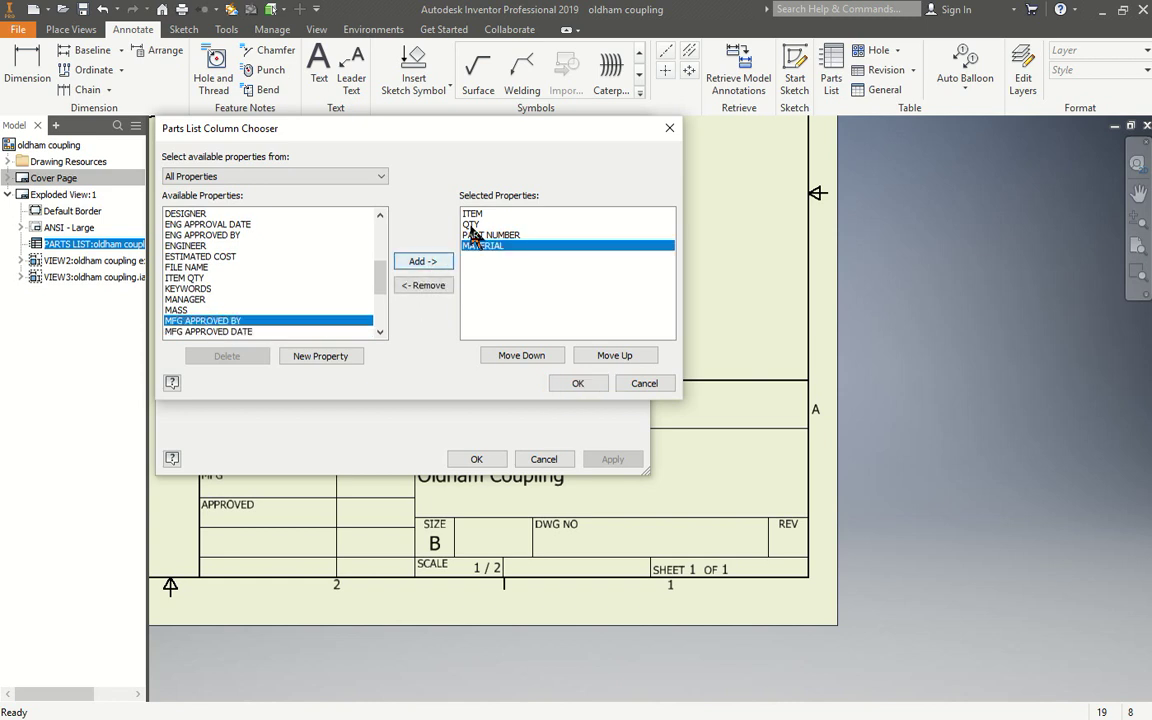
click(571, 383)
click(477, 461)
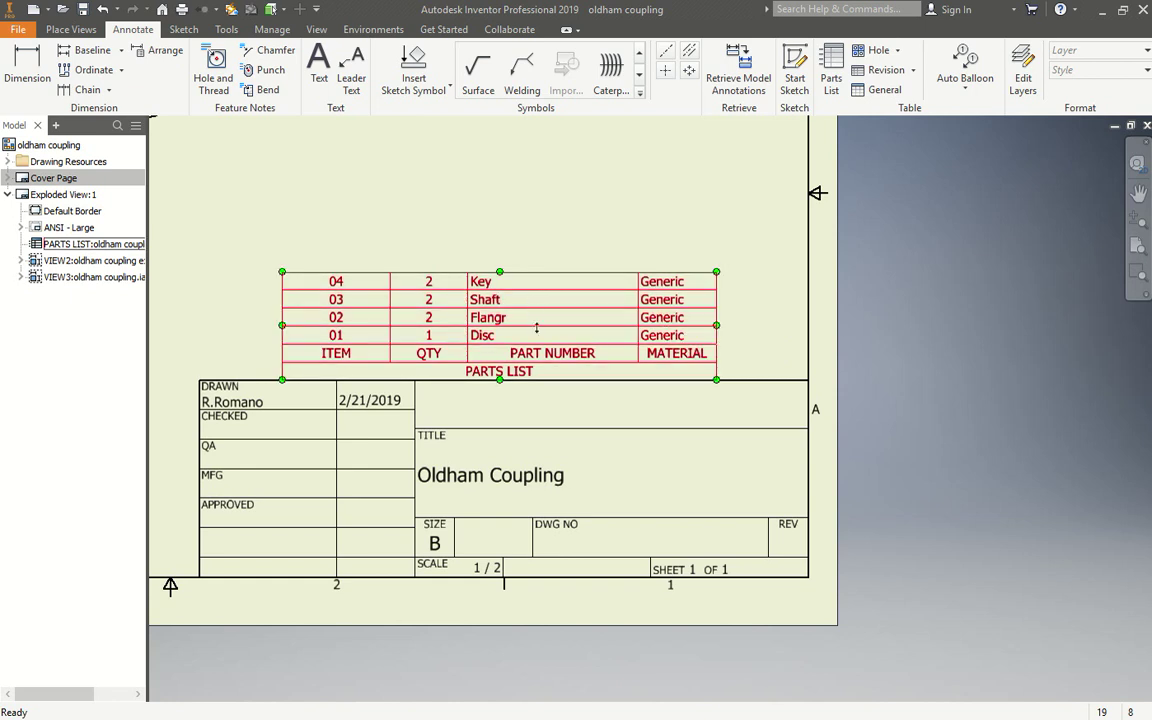
click(292, 276)
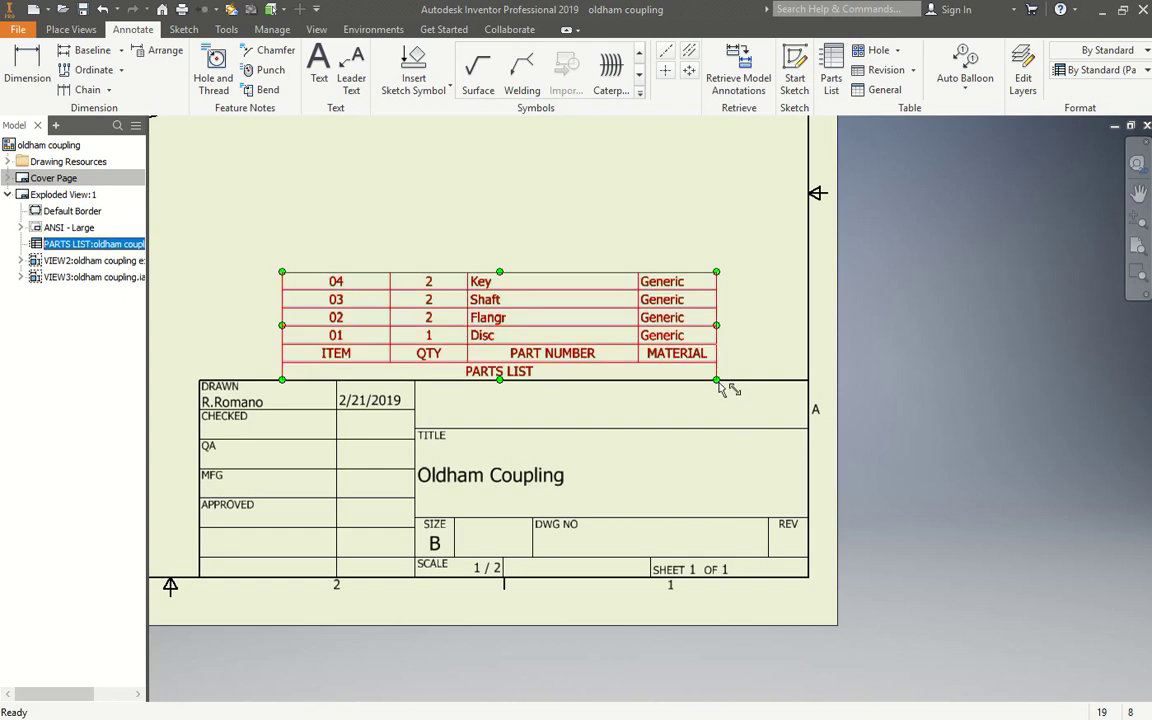
- Move the parts list to the right border, narrow it from its left edge, and realign it above the title block
key(Escape)
scroll(686, 383, down, 5)
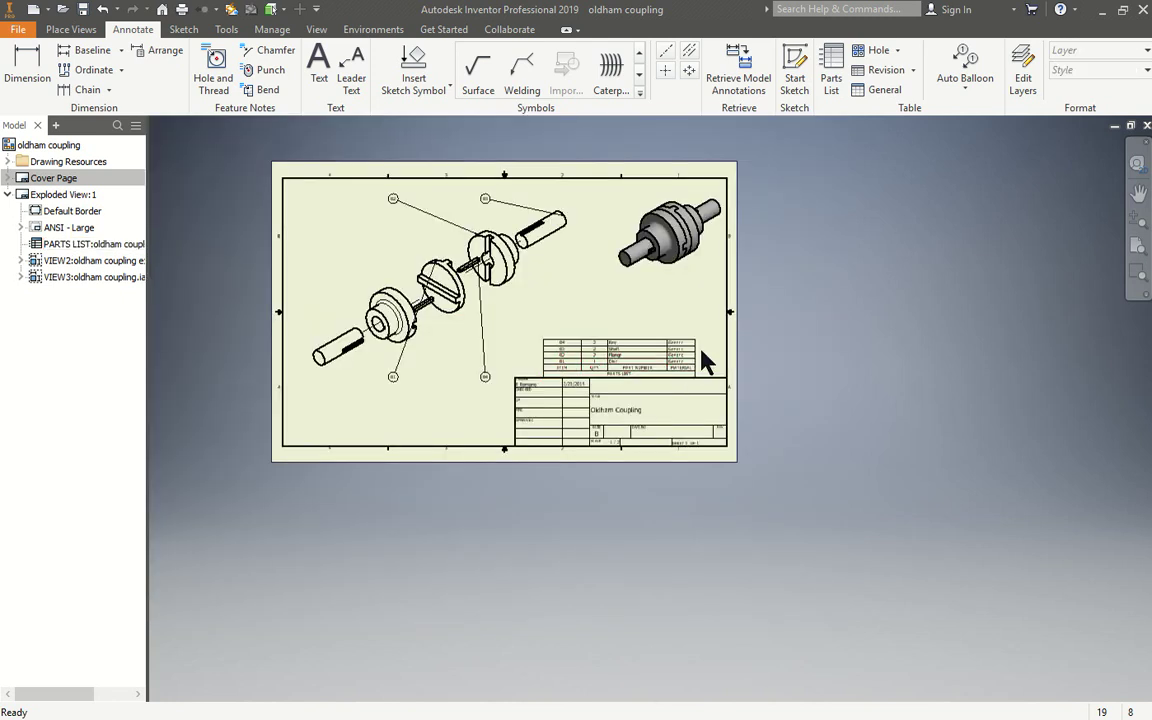
click(694, 346)
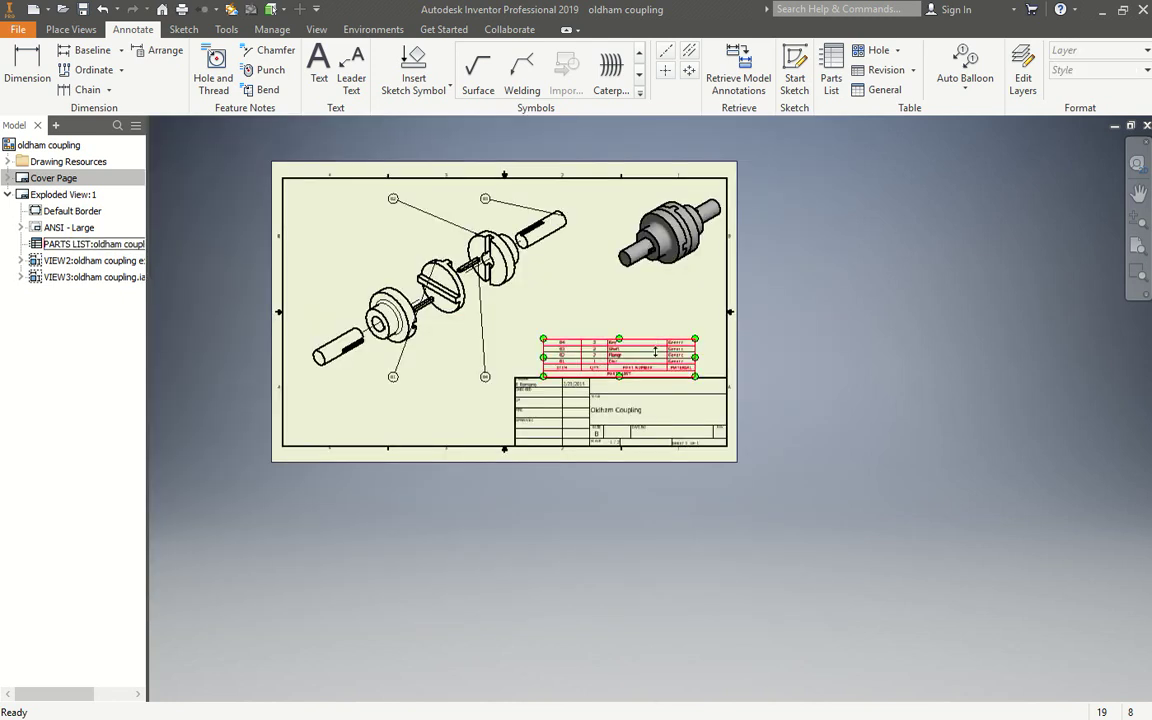
scroll(640, 345, up, 3)
key(Escape)
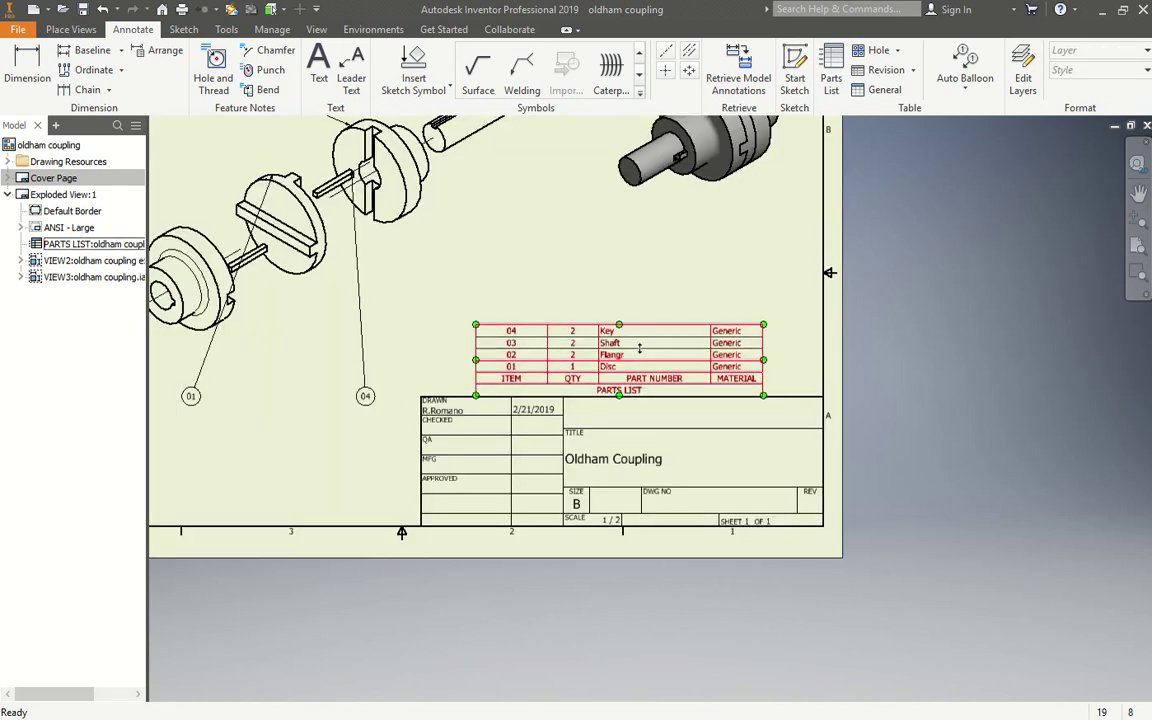
click(631, 362)
drag(626, 396, 681, 391)
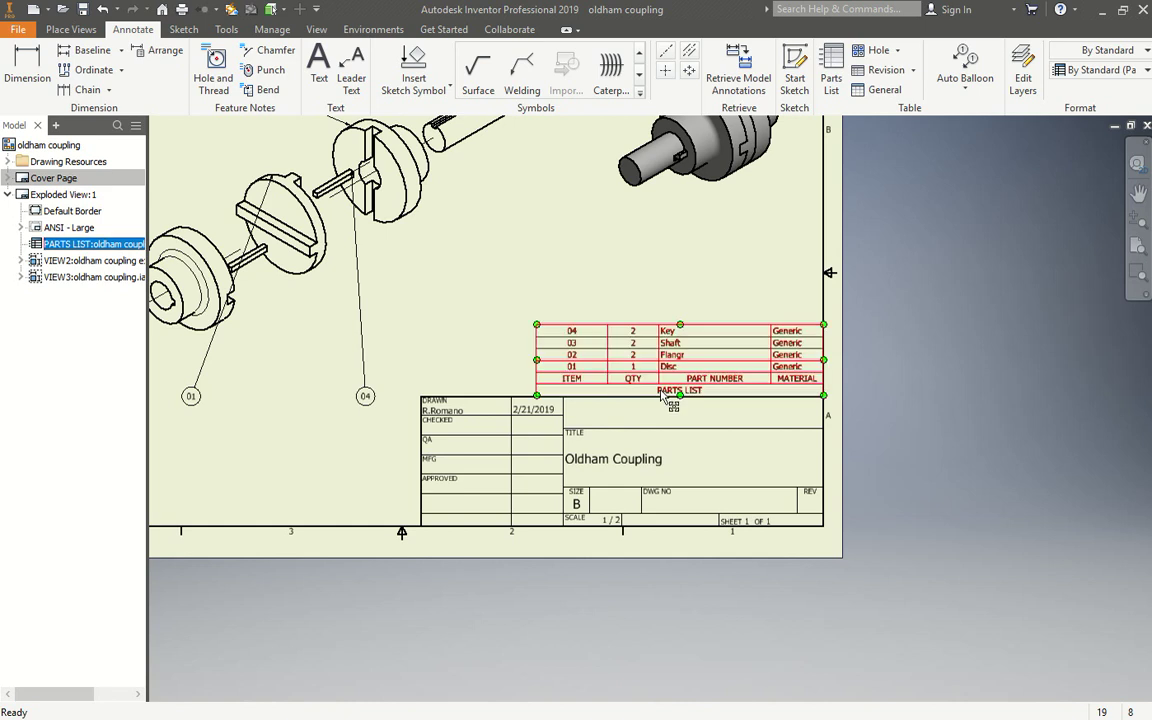
key(Escape)
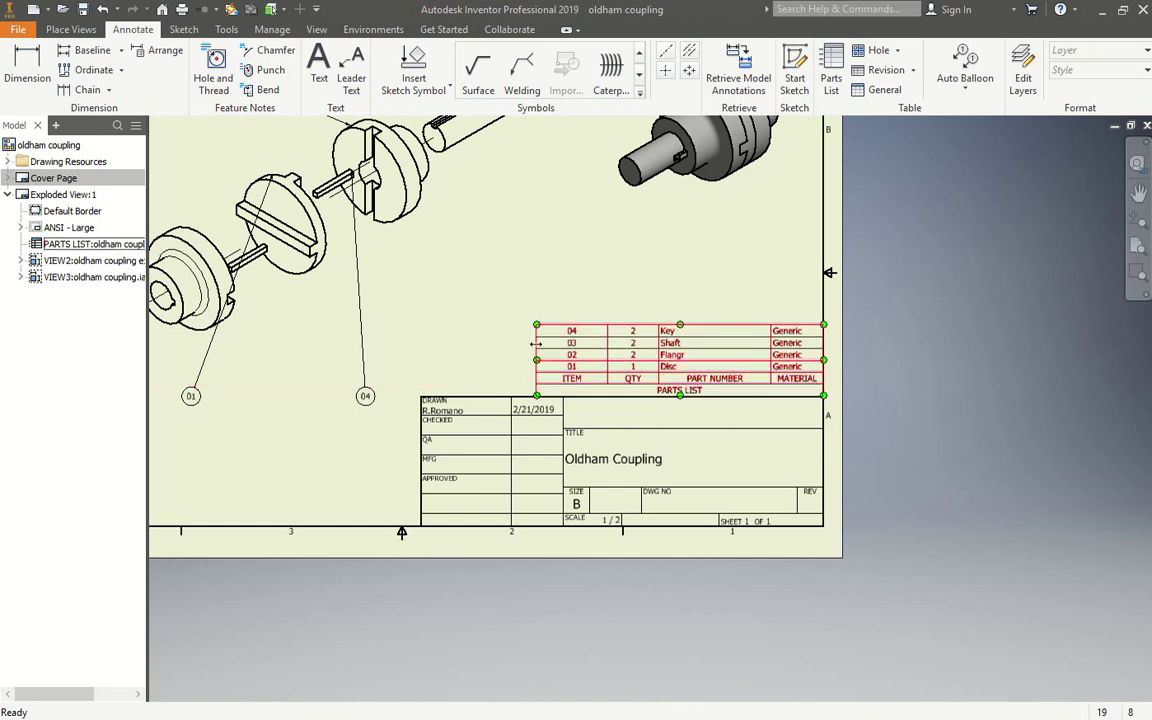
drag(534, 343, 610, 347)
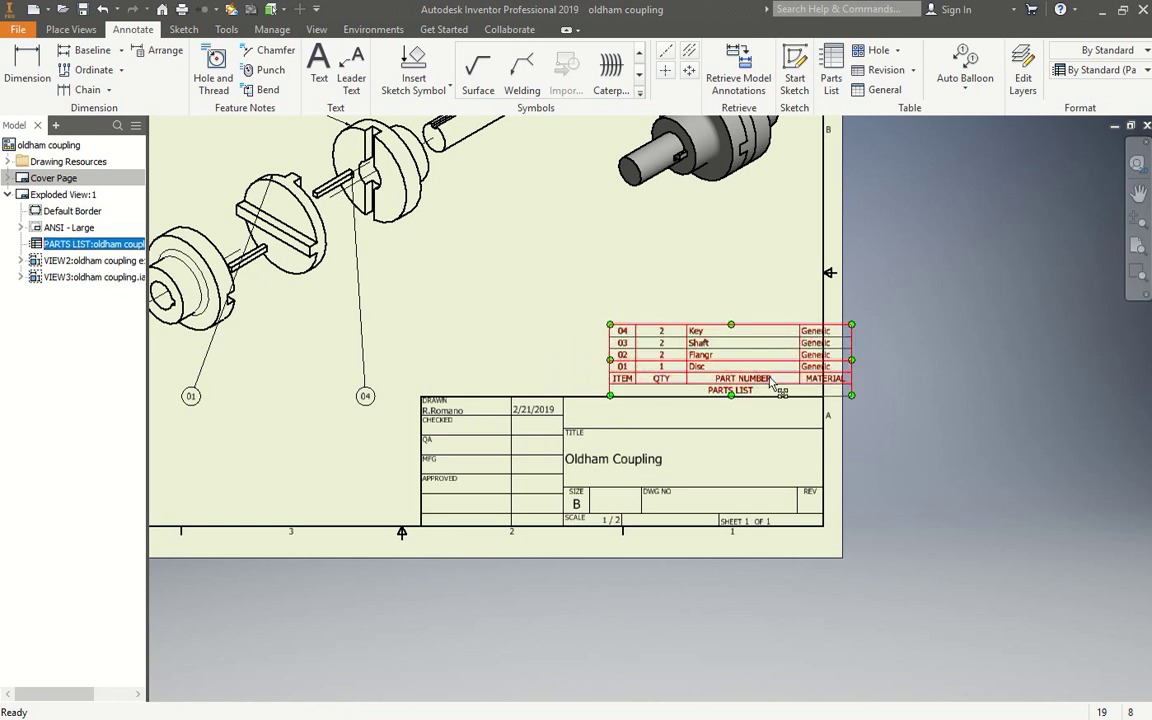
drag(778, 388, 749, 388)
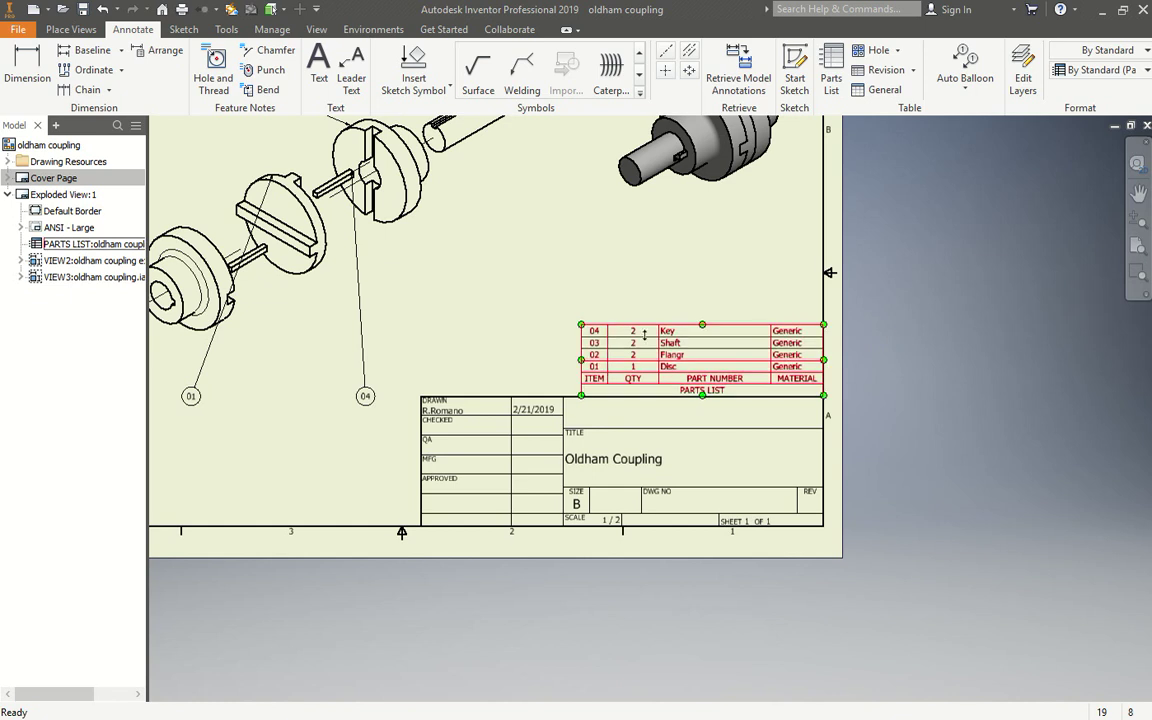
scroll(614, 333, up, 2)
scroll(370, 170, down, 2)
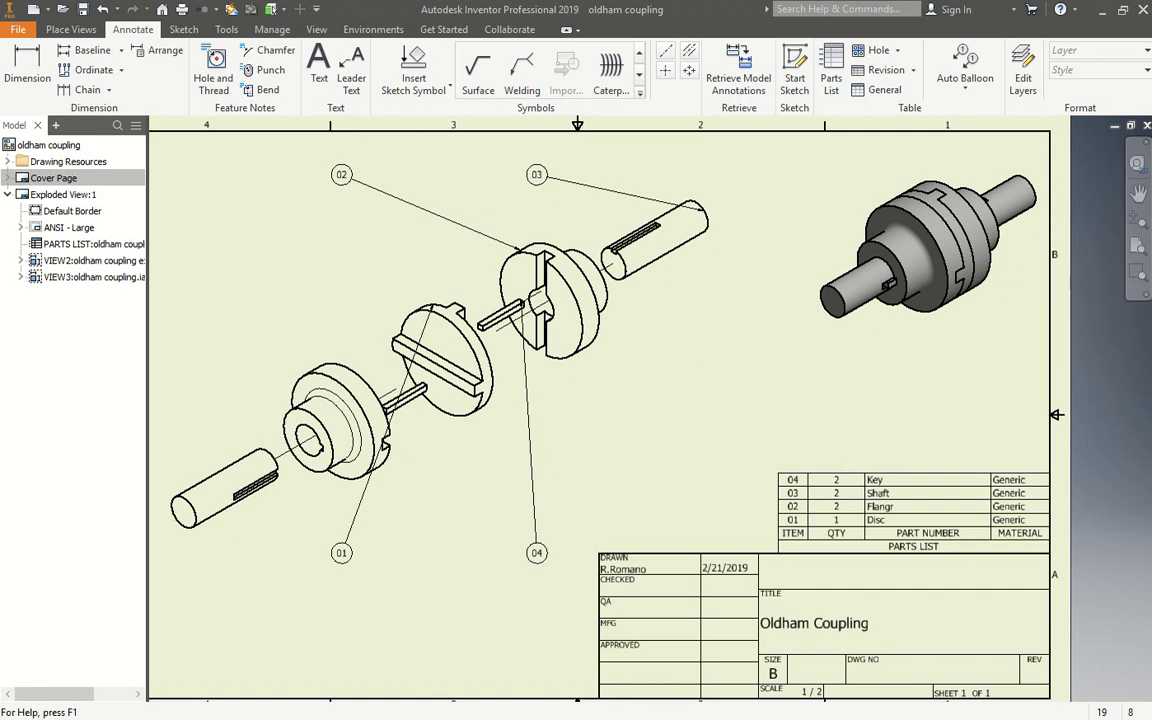
- Switch between the Cover Page and Exploded View:1 sheets and pan the exploded view
click(8, 194)
double_click(74, 182)
click(70, 194)
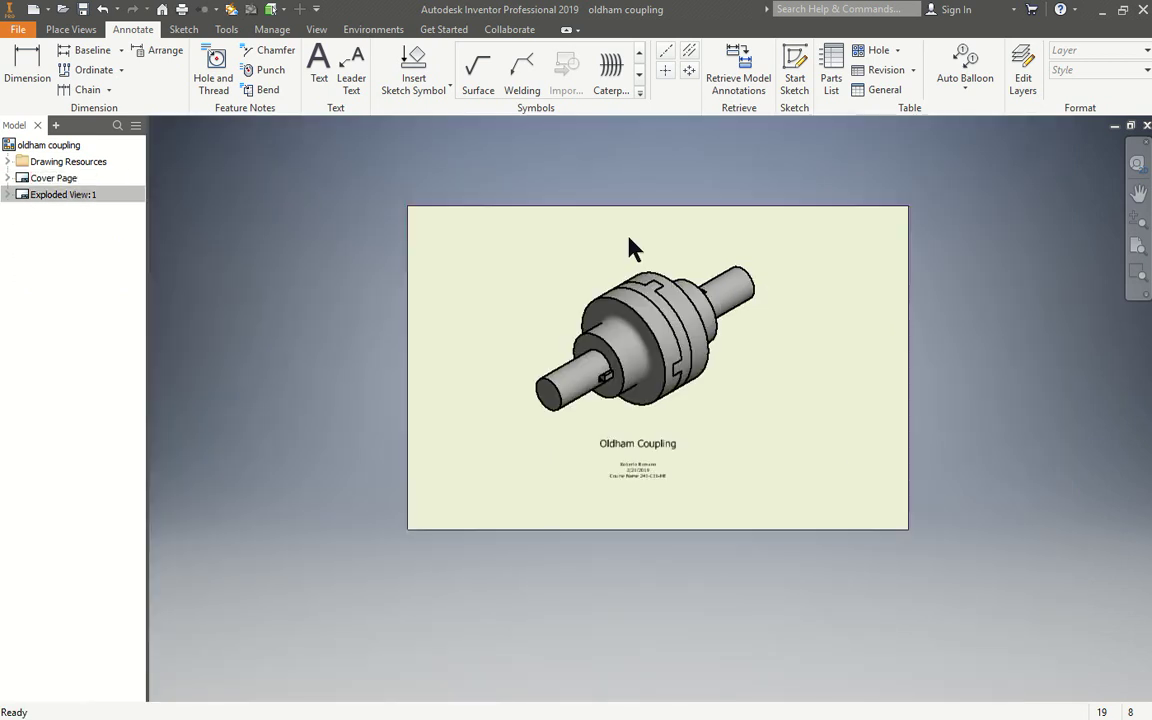
double_click(90, 196)
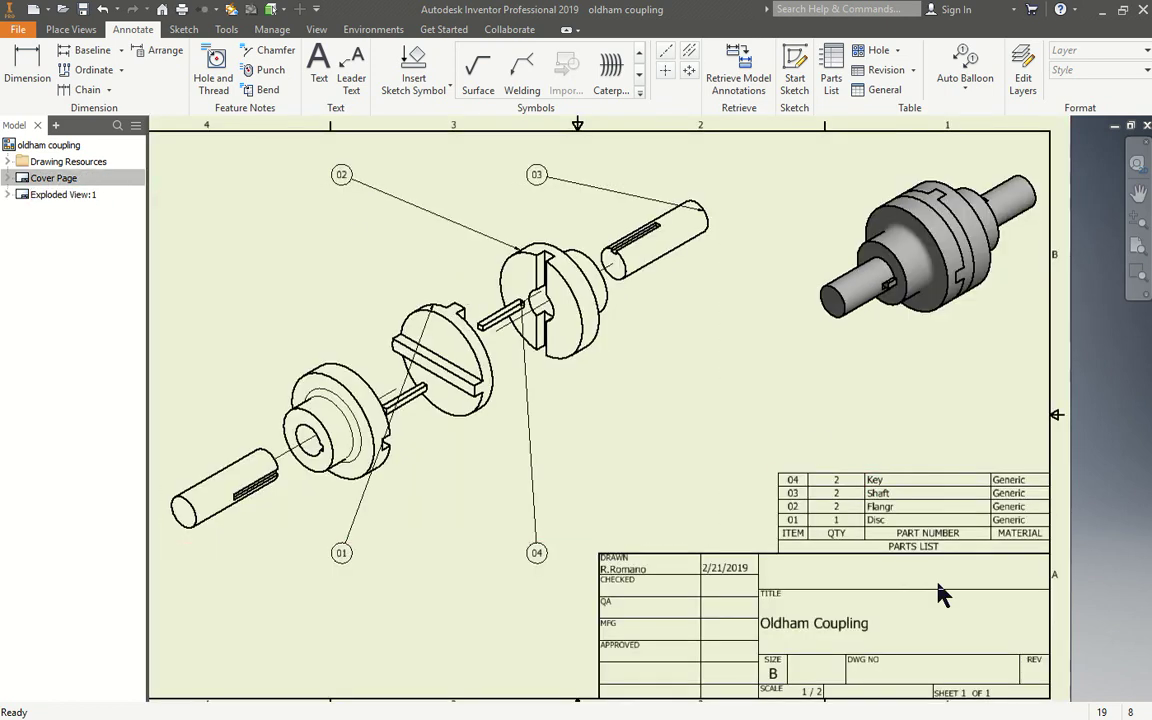
mouse_move(850, 537)
middle_down()
mouse_move(800, 540)
mouse_move(779, 519)
middle_up()
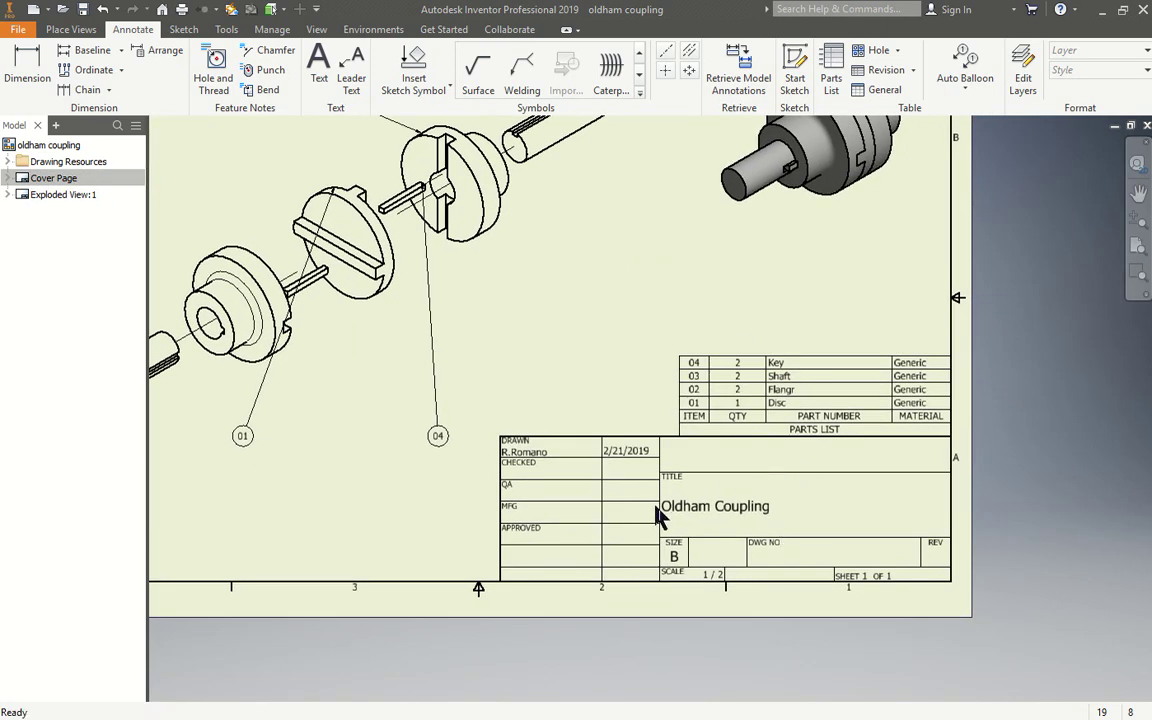
- Add a new blank sheet to the drawing and rename it Disc
right_click(45, 145)
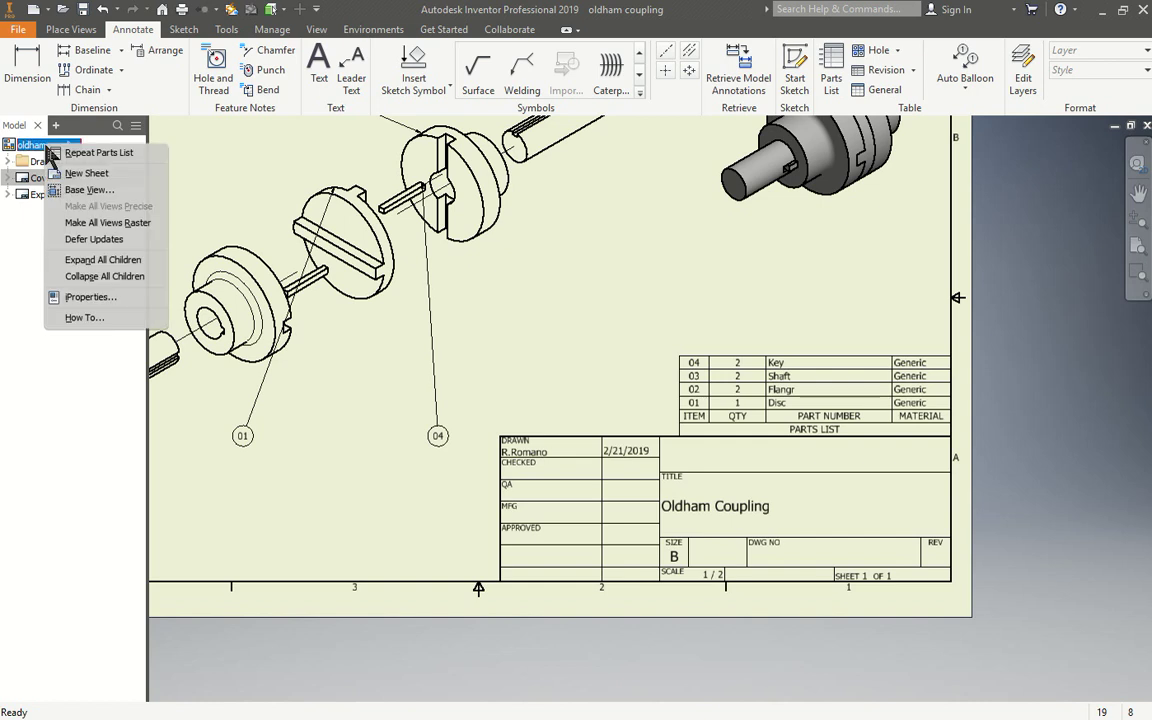
click(100, 174)
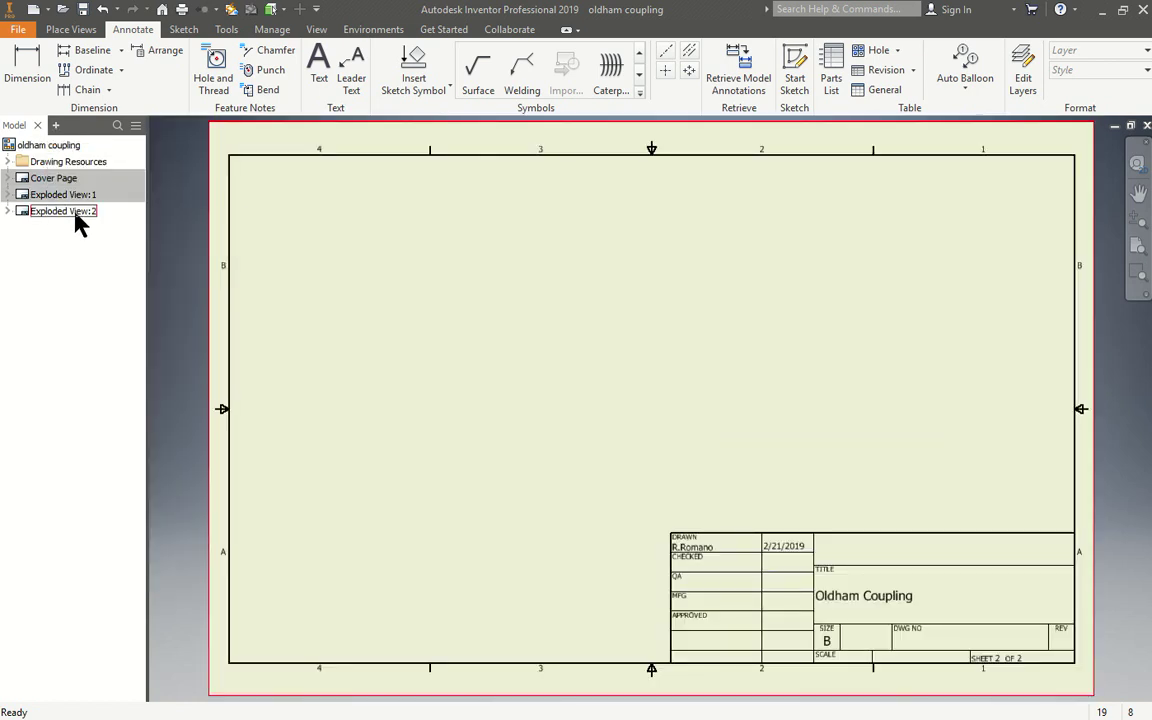
right_click(63, 212)
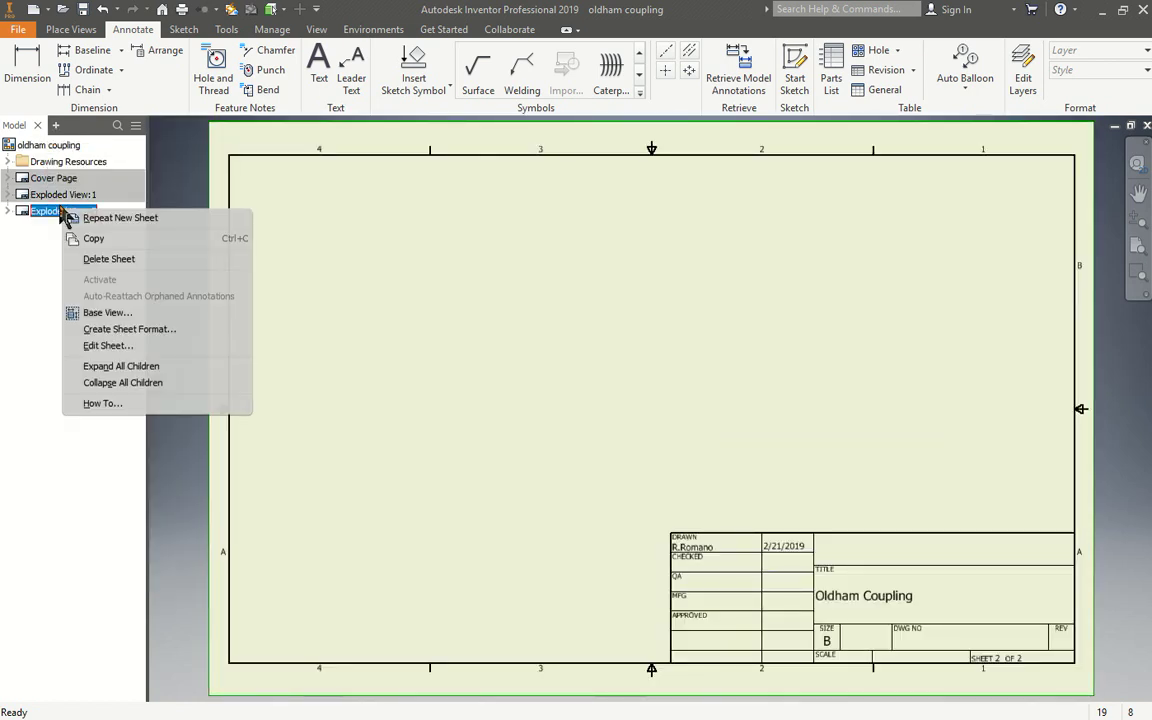
click(105, 346)
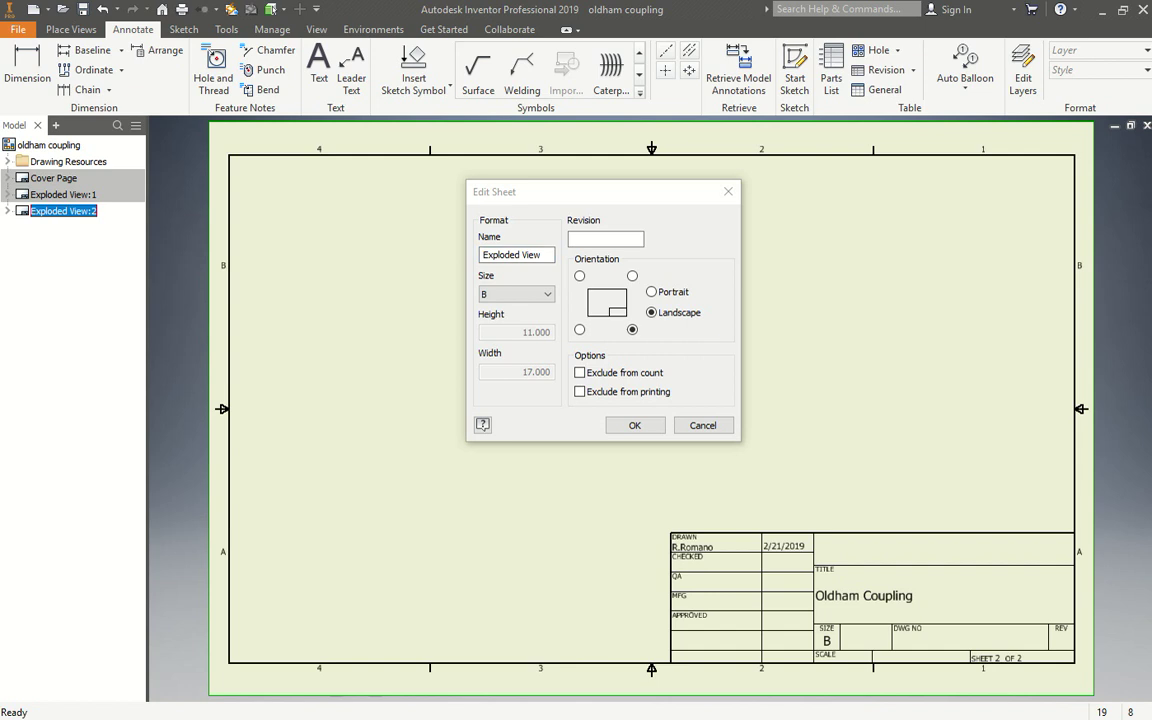
click(397, 270)
text(Disc)
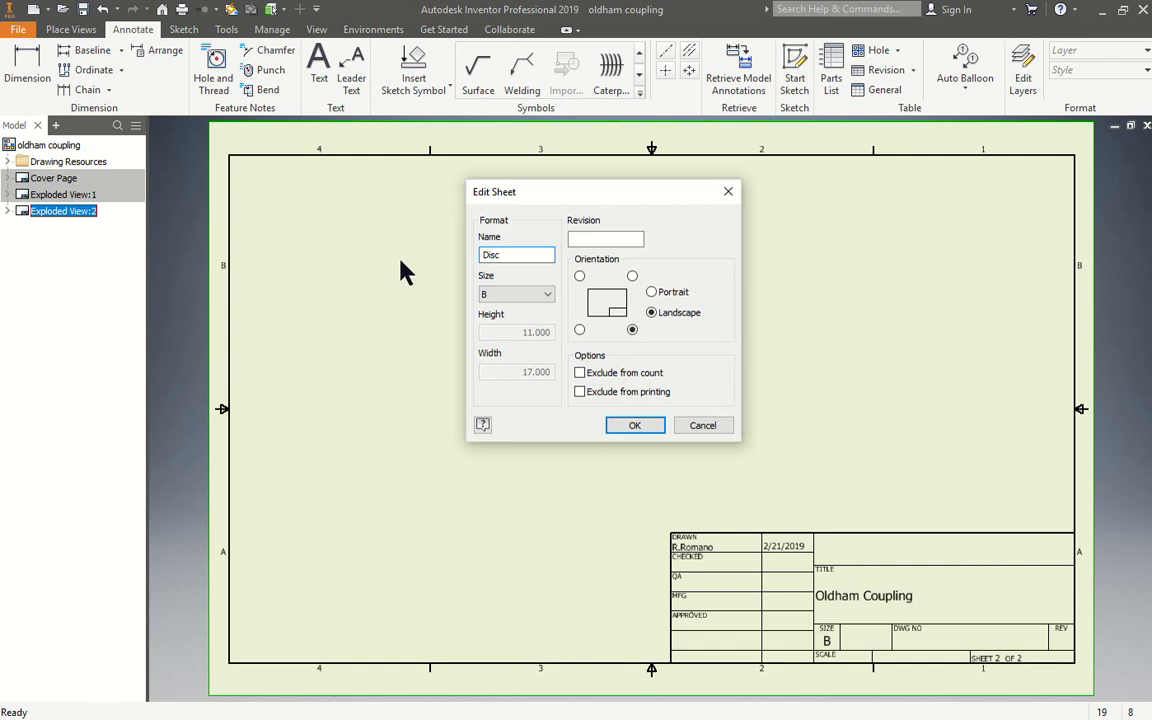
click(632, 425)
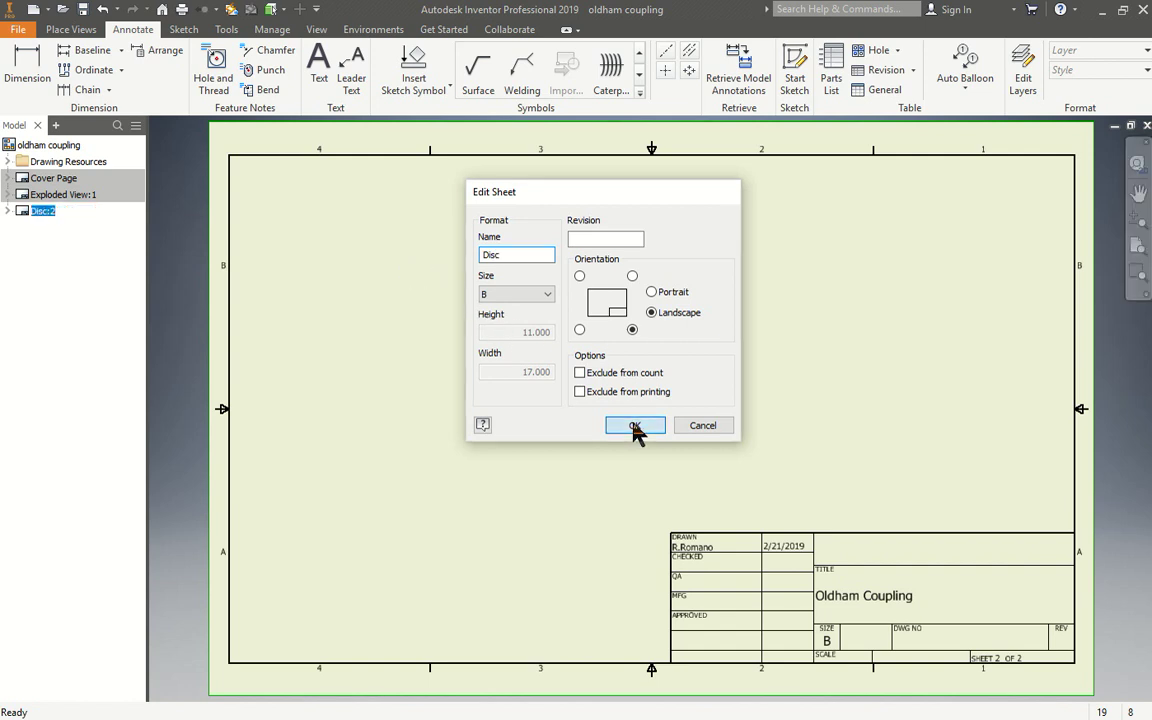
double_click(60, 195)
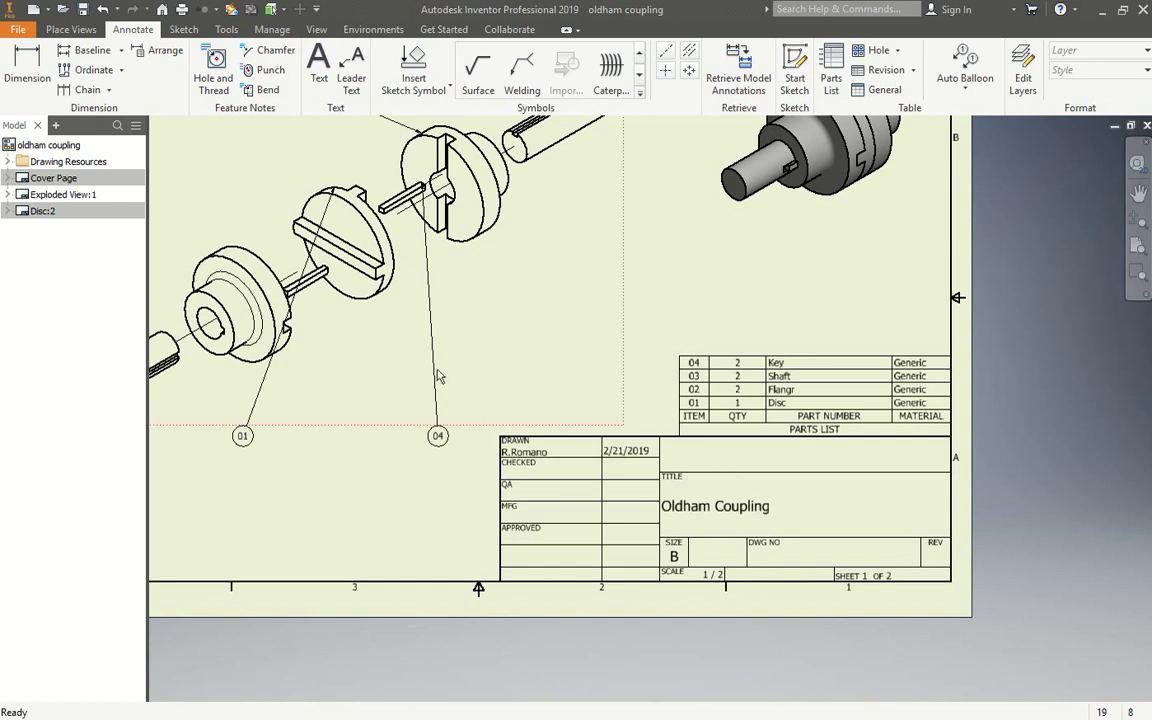
- On the Disc:2 sheet, place a FRONT base view of Disc.ipt at the lower left
double_click(30, 211)
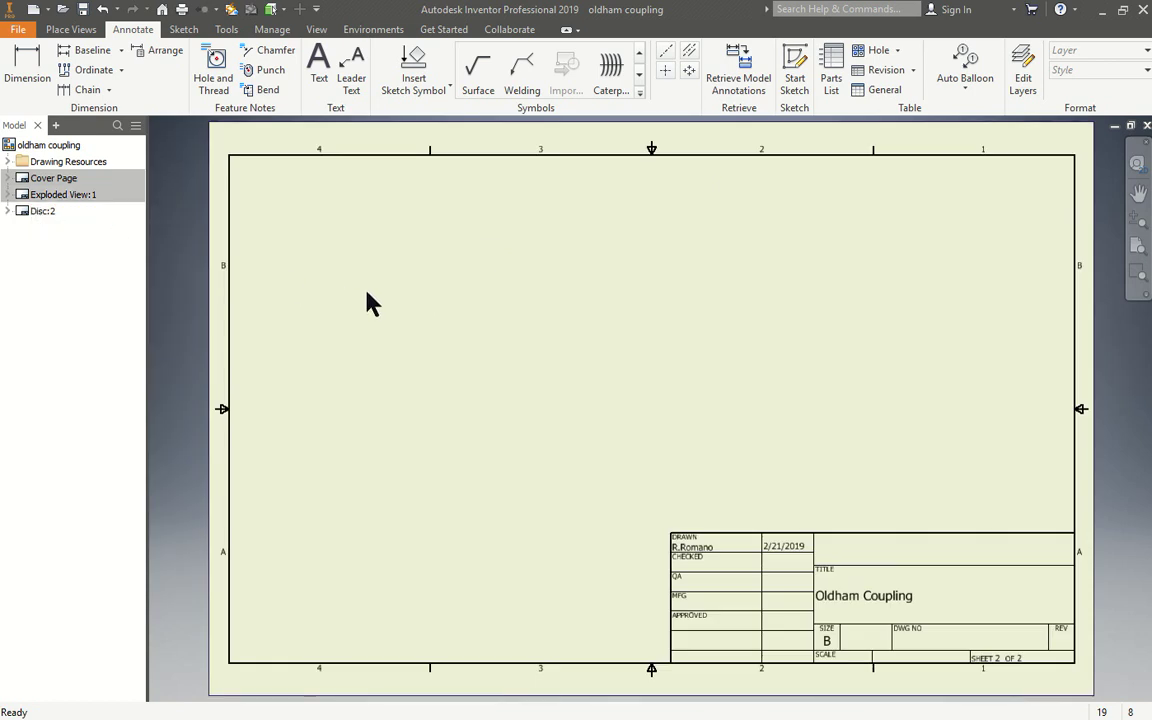
click(70, 29)
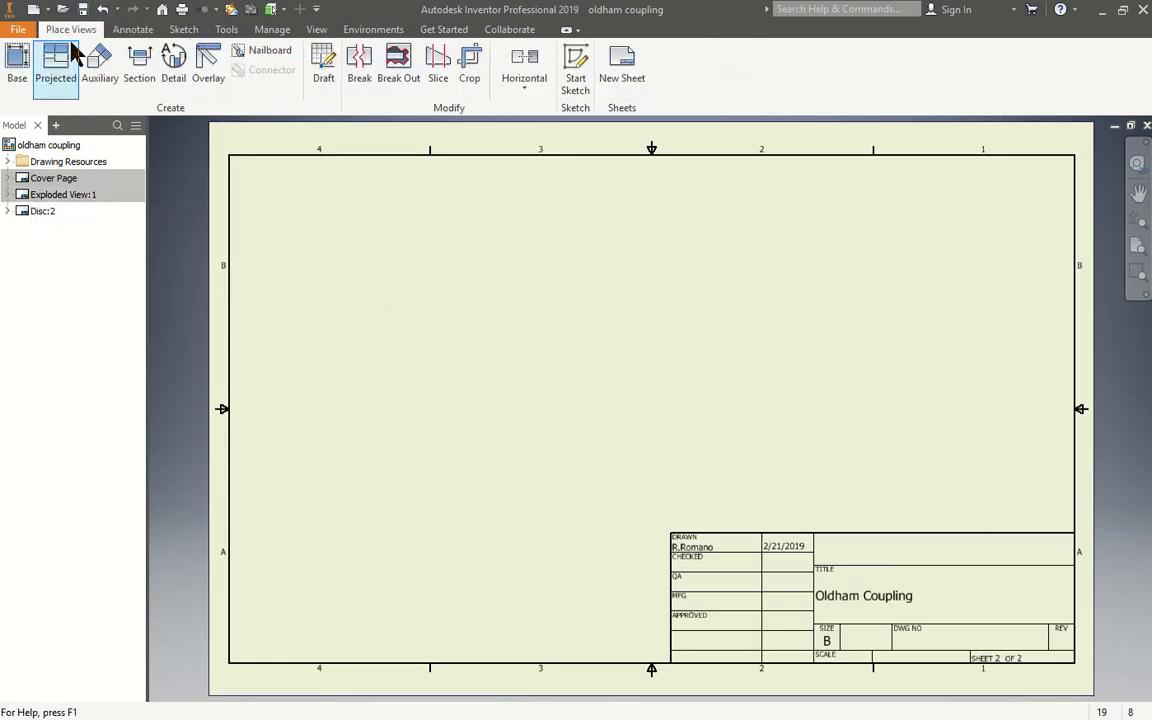
click(19, 62)
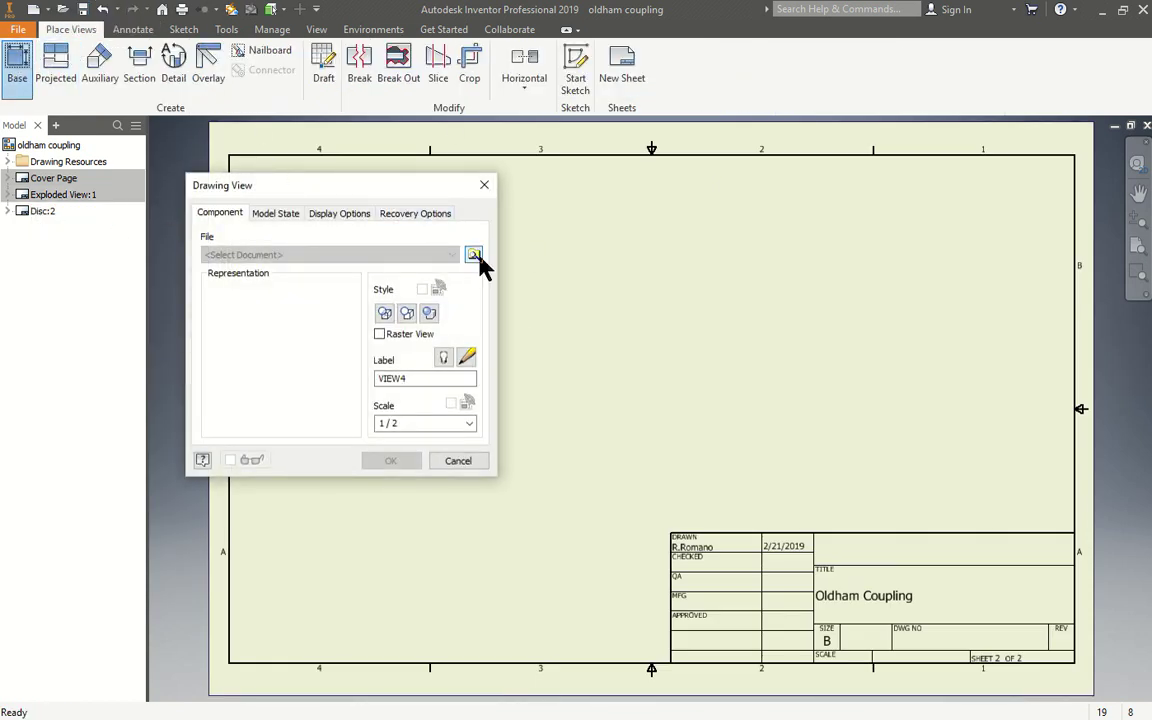
click(474, 256)
click(302, 258)
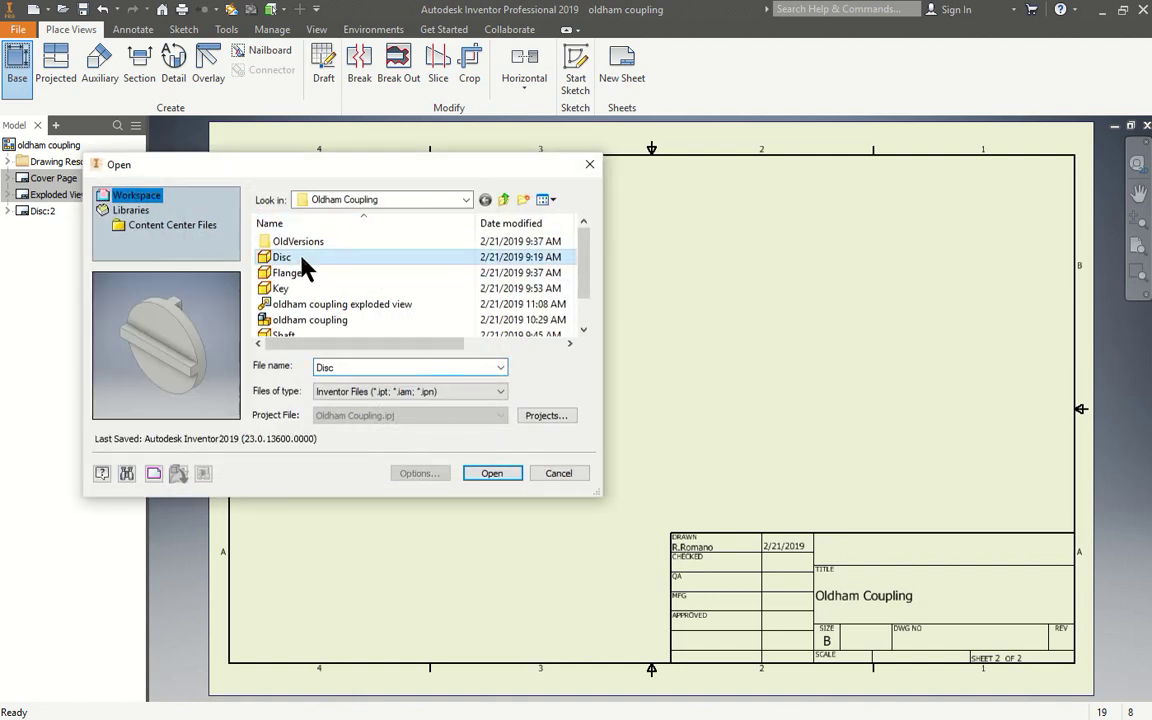
click(486, 474)
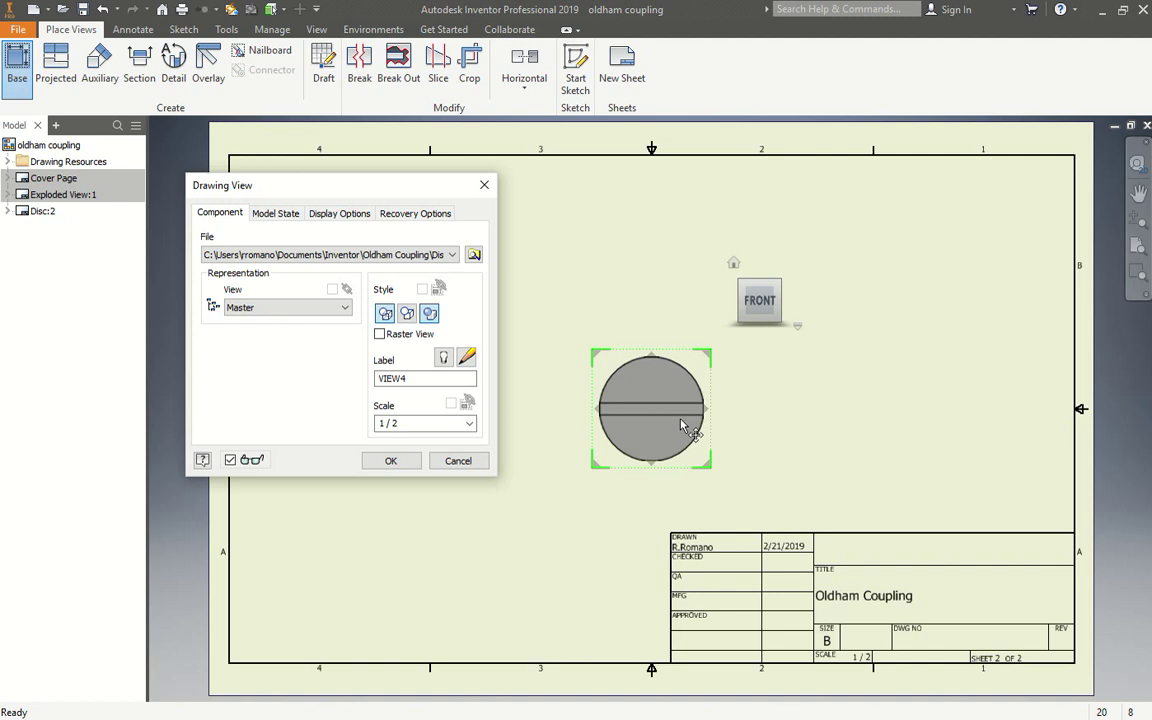
click(788, 301)
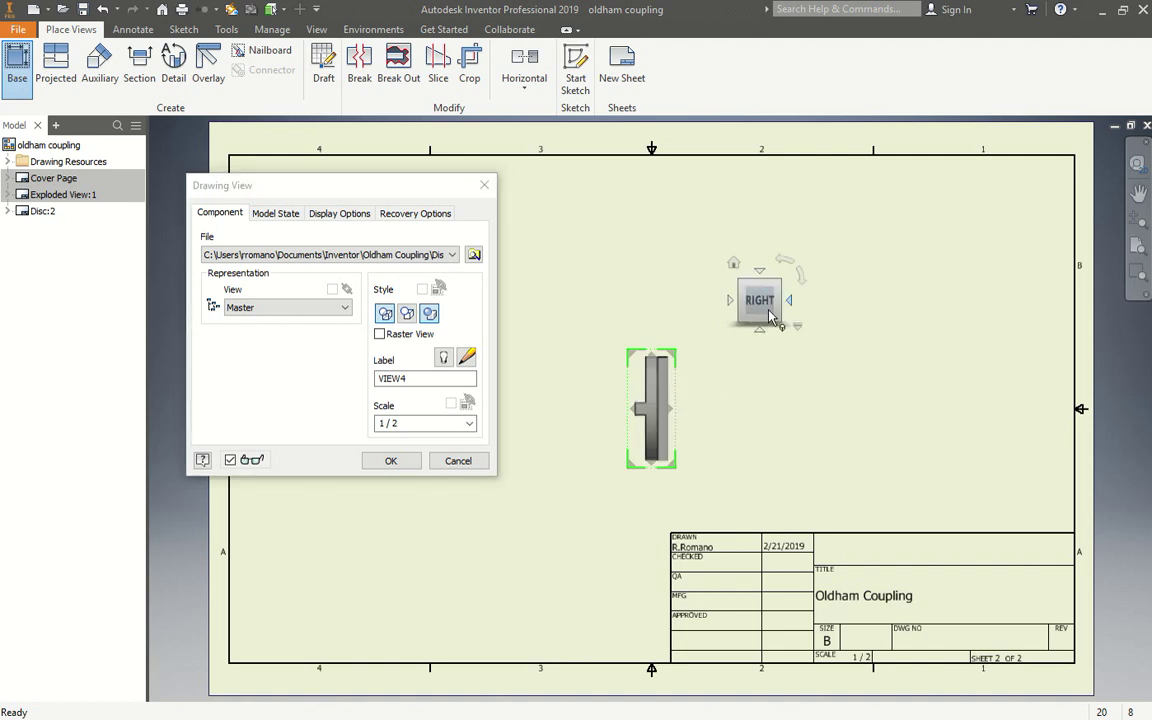
click(730, 300)
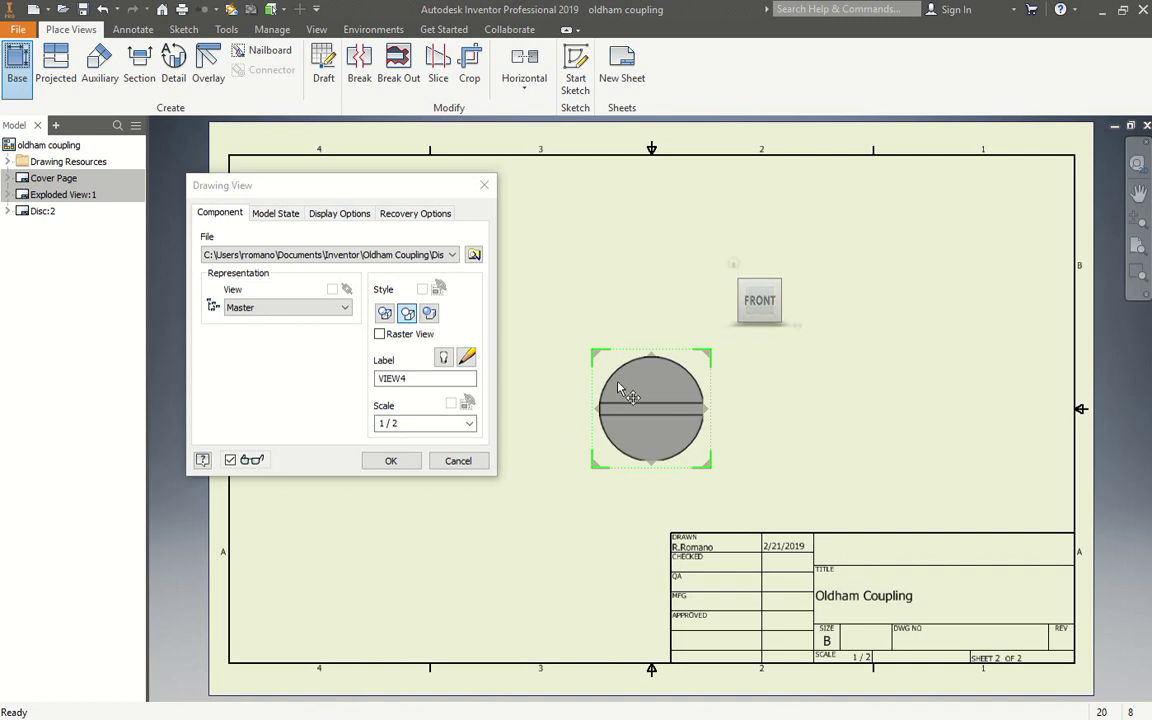
drag(399, 190, 68, 200)
drag(677, 405, 421, 438)
- Project top, isometric and right-side views from the Disc base view
click(405, 243)
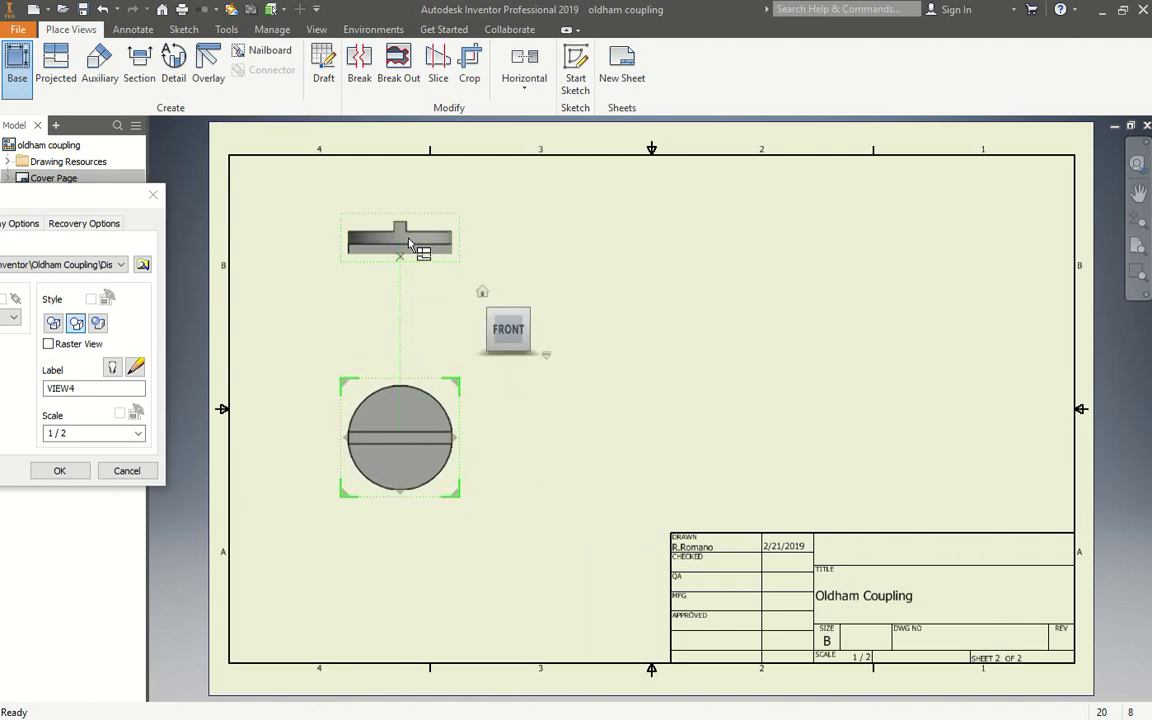
click(650, 252)
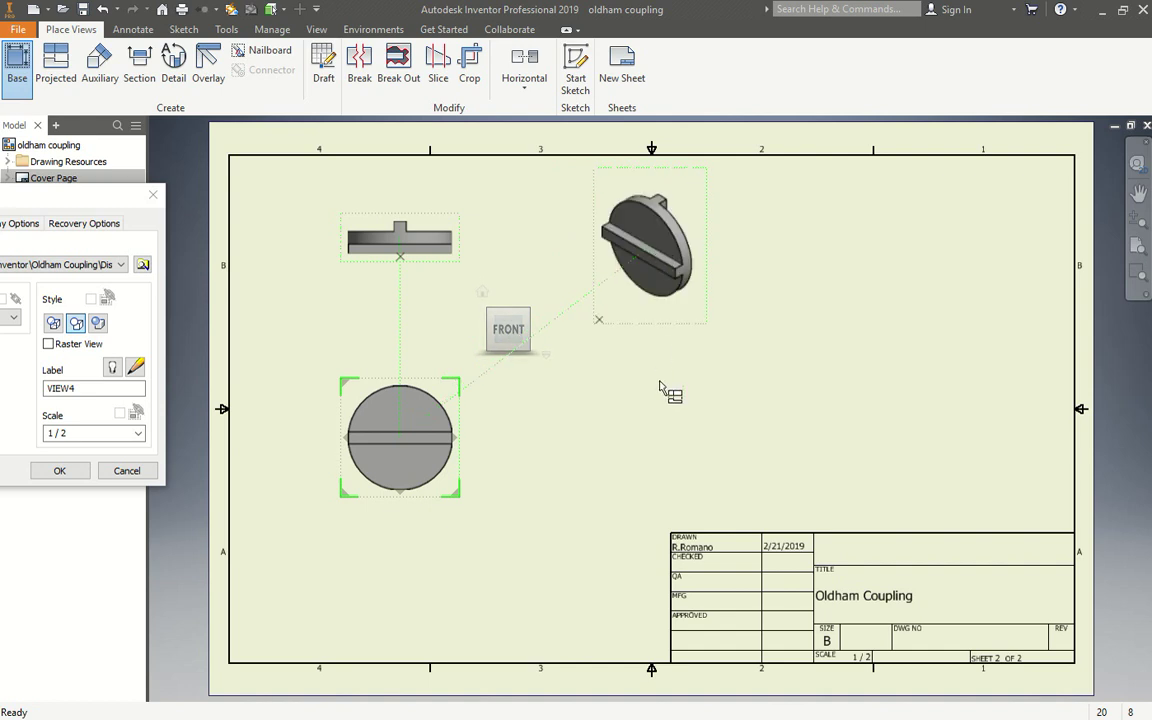
click(657, 430)
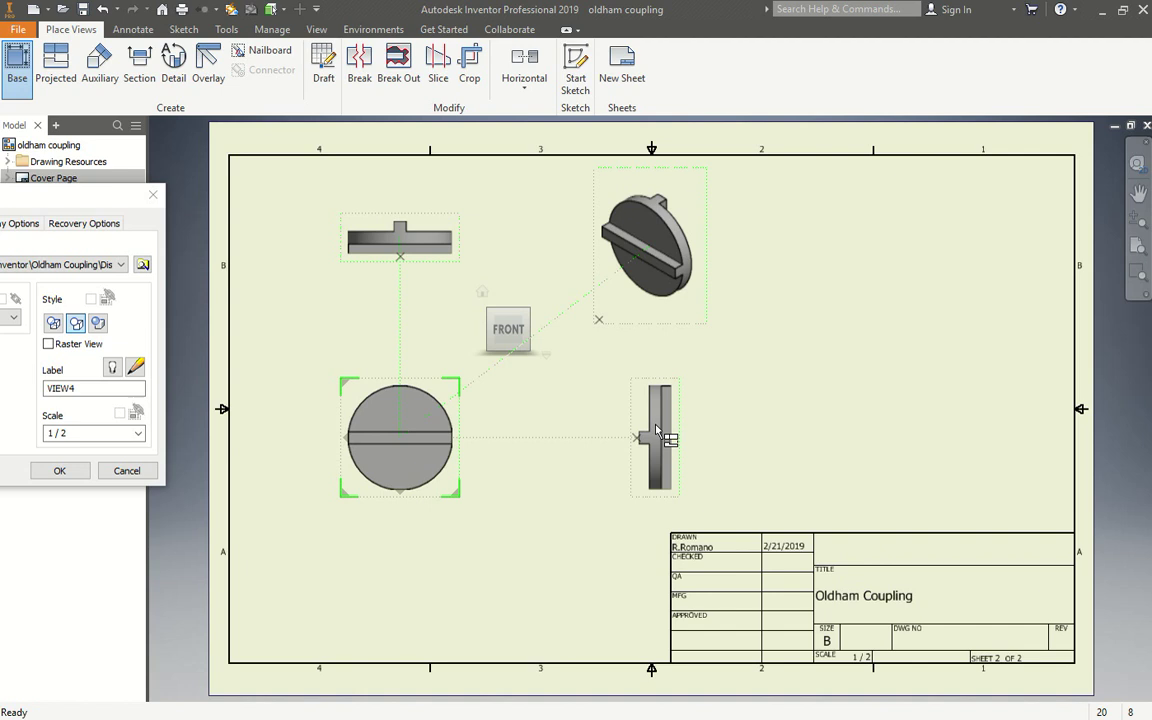
right_click(748, 417)
click(795, 412)
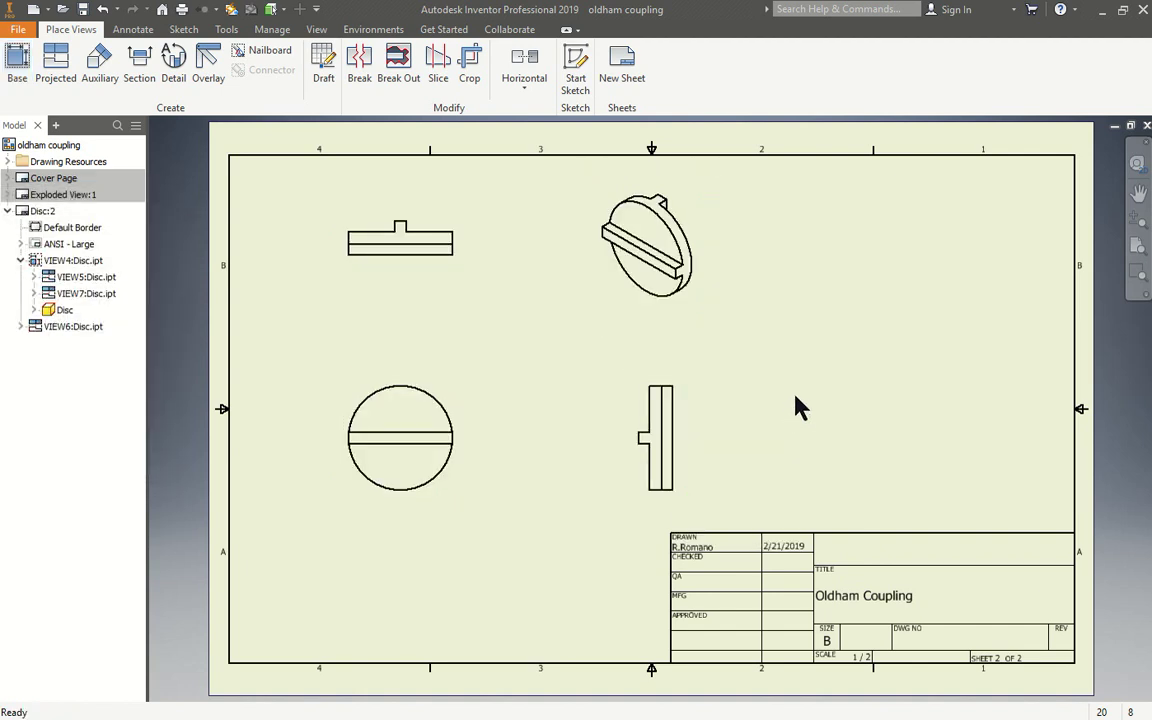
- Change the Disc isometric view's style to shaded
click(699, 233)
right_click(694, 231)
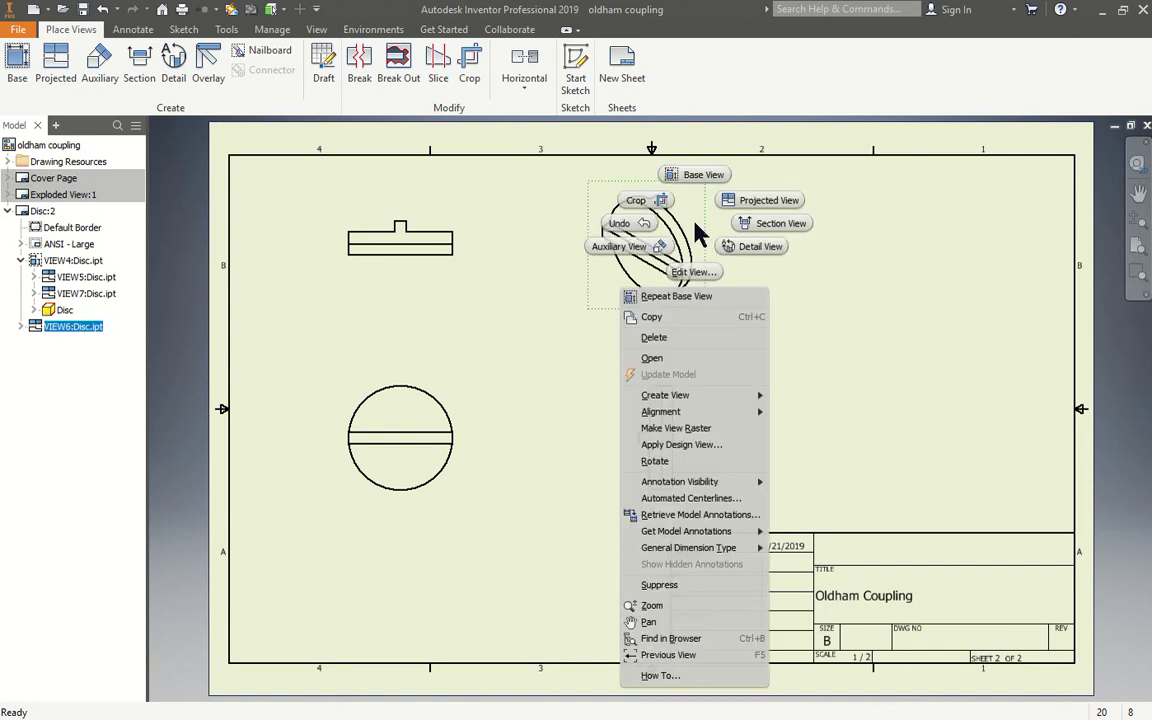
click(700, 275)
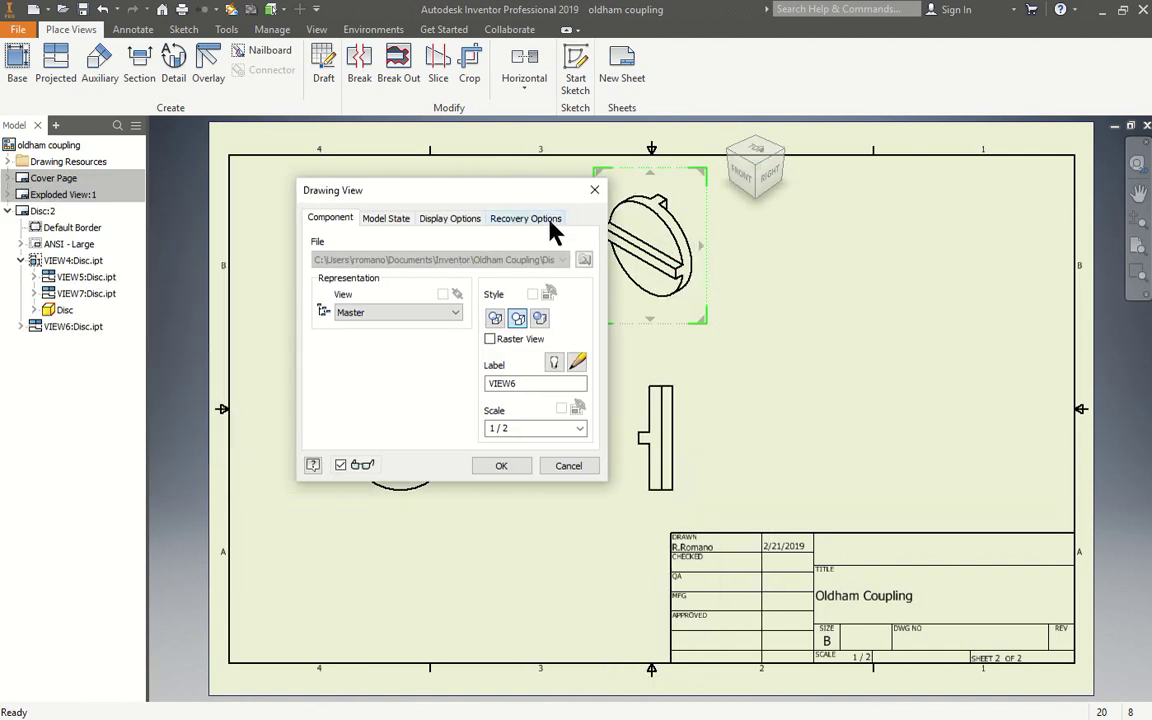
click(540, 318)
click(501, 466)
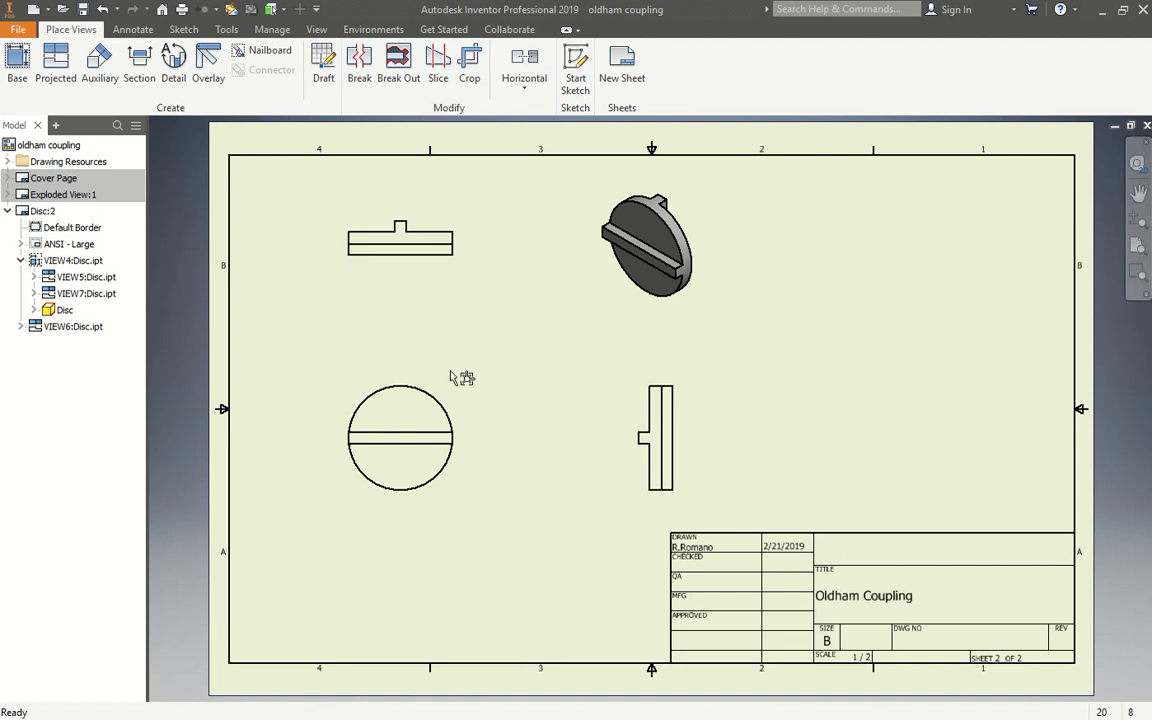
- Set the circular front view to Hidden Line style, leaving the top view's settings unchanged
click(445, 238)
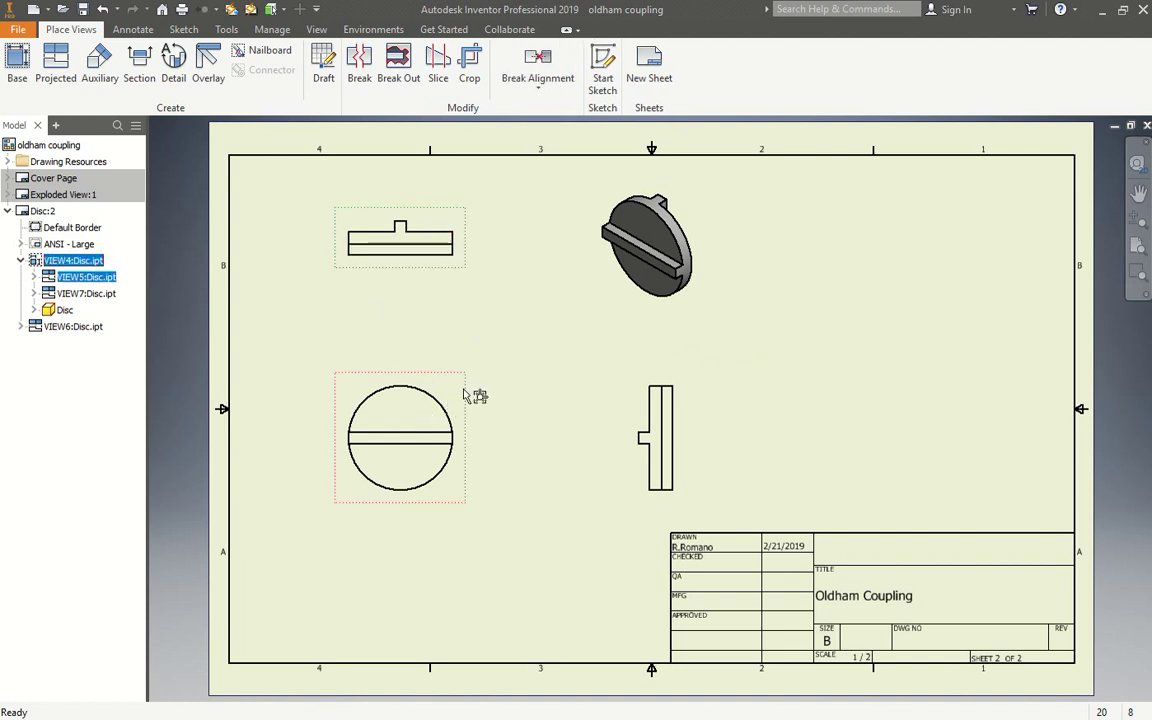
shift+click(668, 400)
right_click(435, 385)
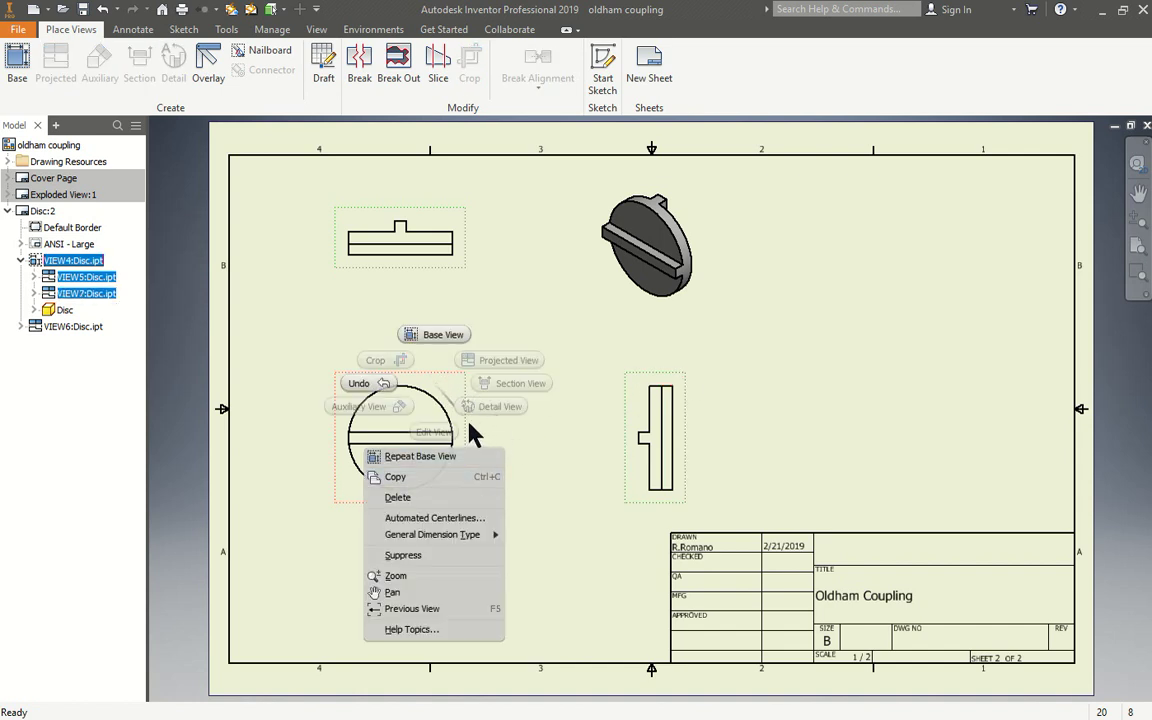
click(450, 398)
right_click(450, 398)
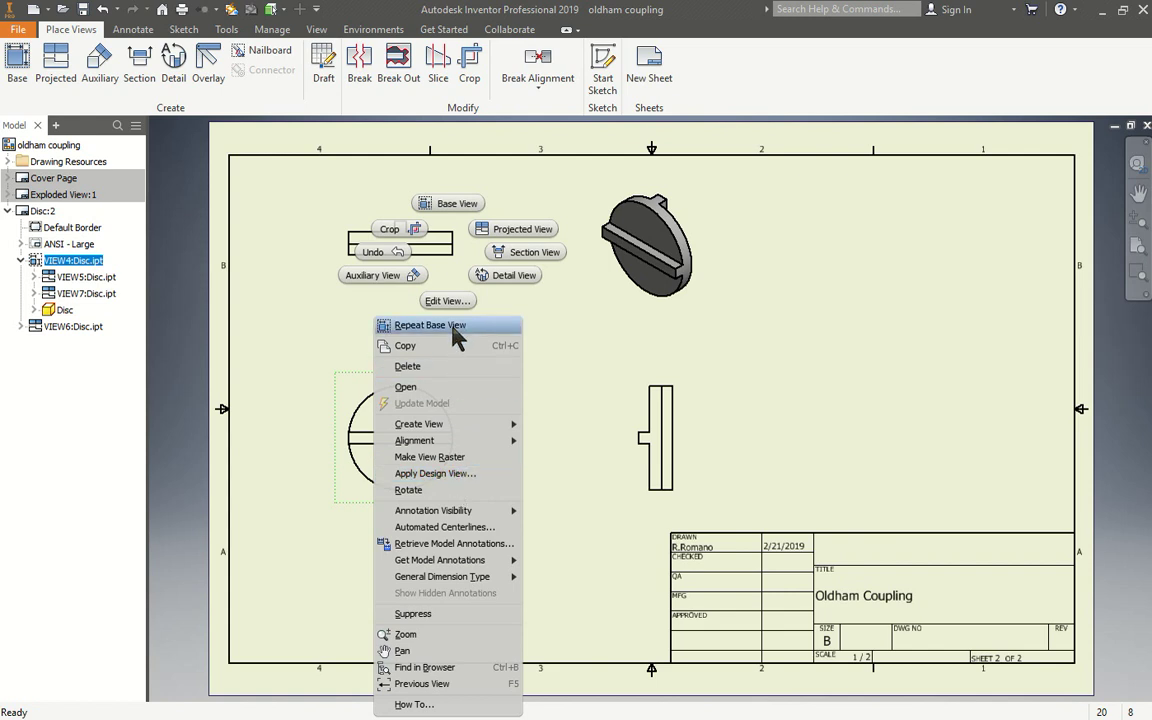
click(448, 303)
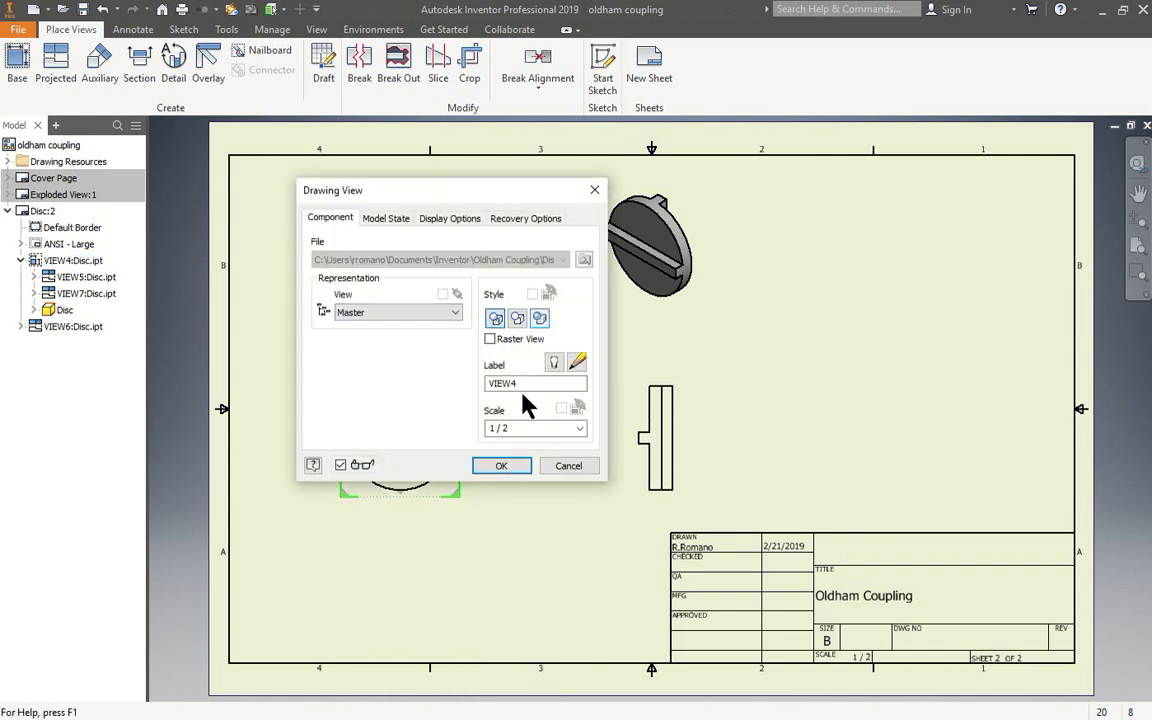
click(503, 466)
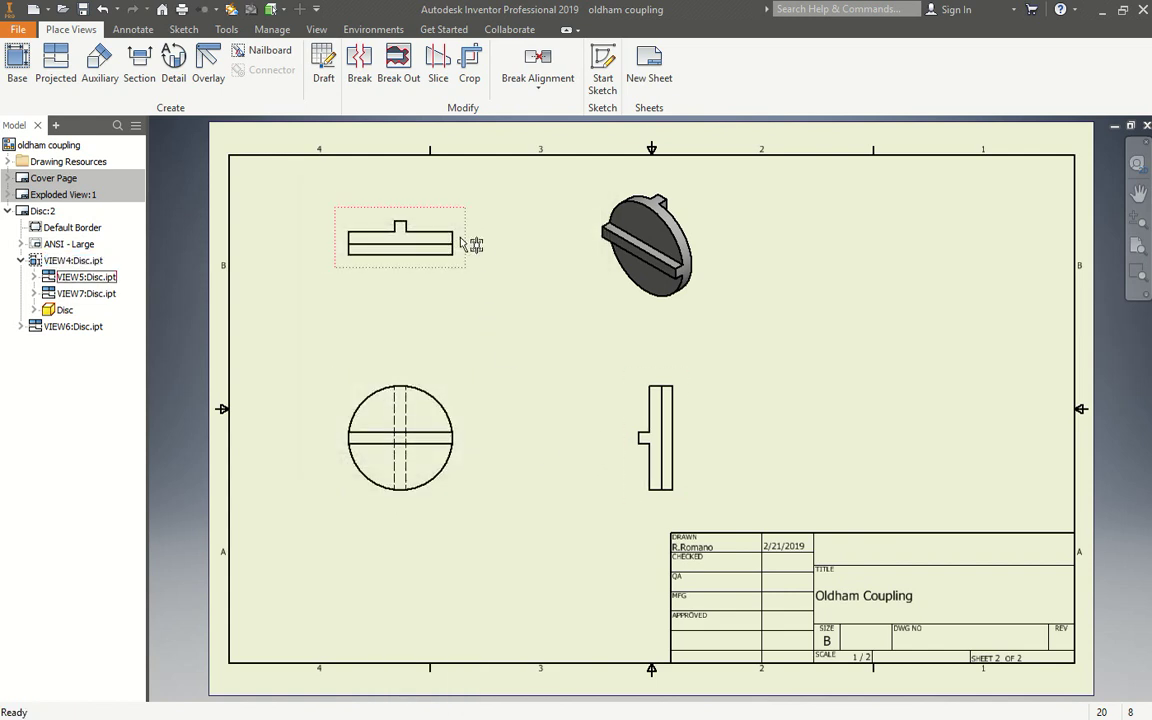
right_click(462, 243)
click(452, 285)
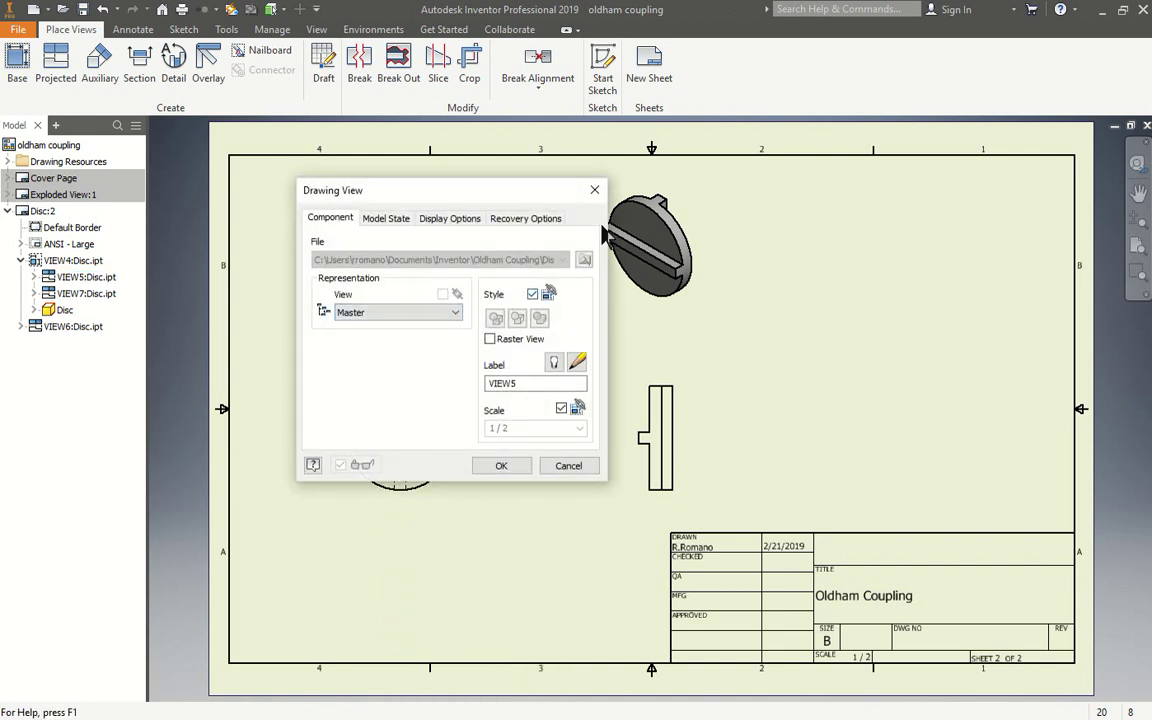
click(594, 189)
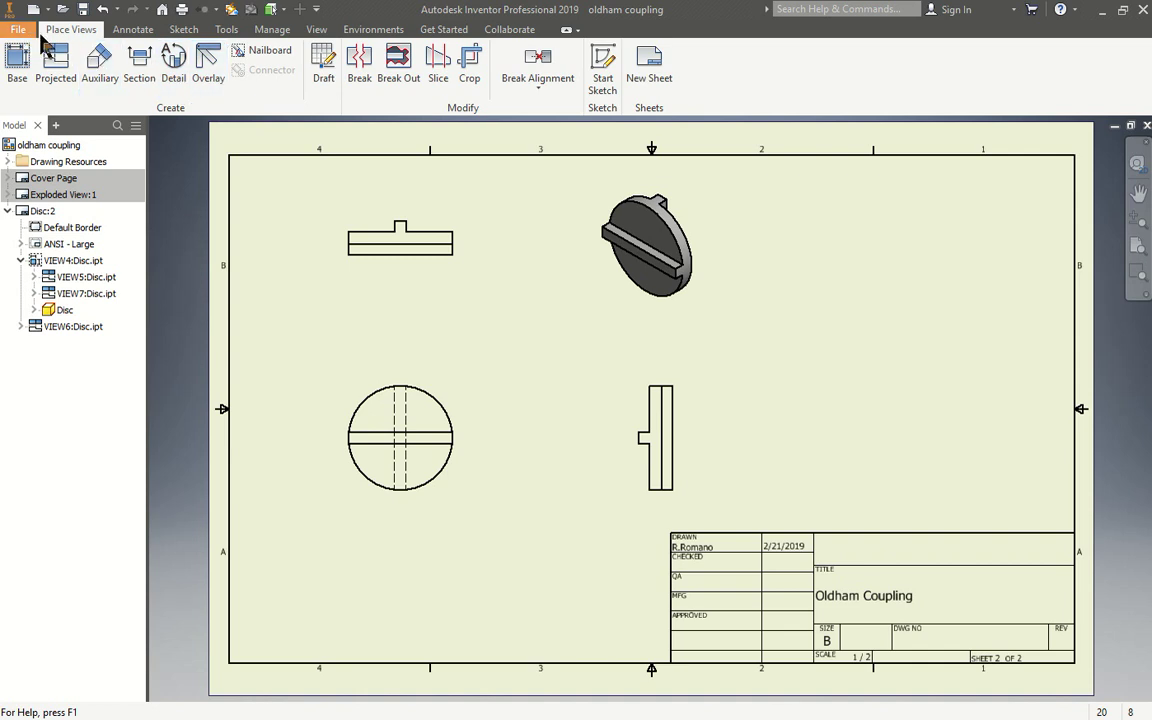
click(128, 30)
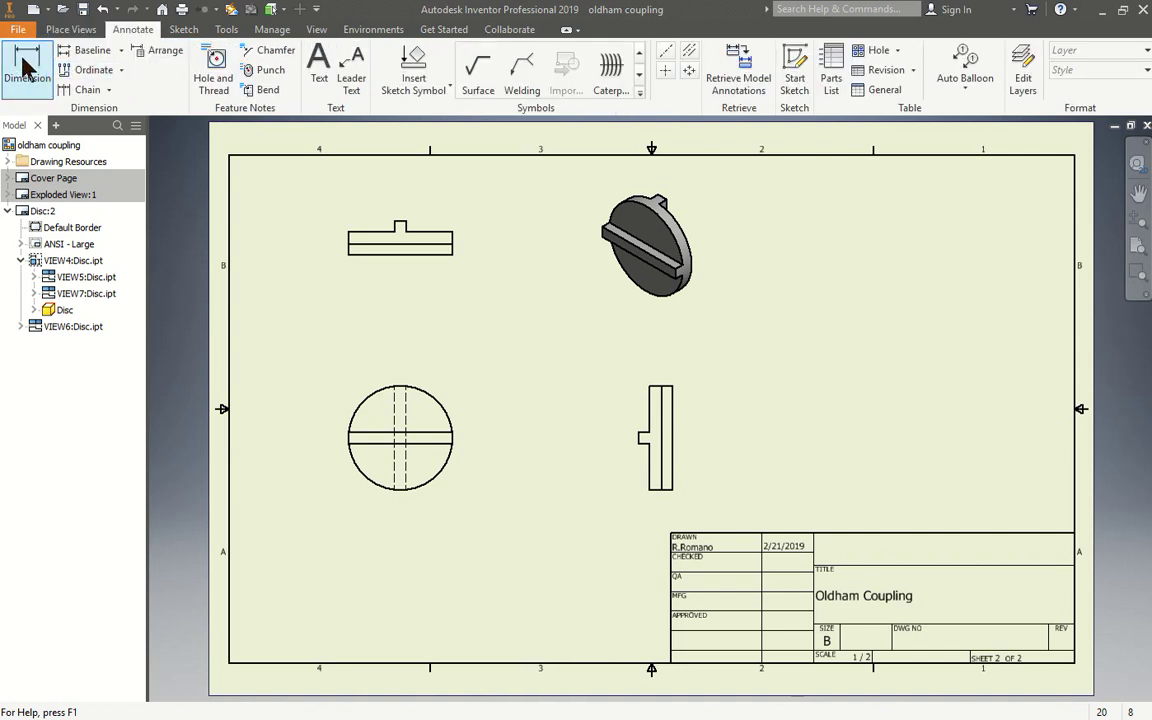
click(24, 70)
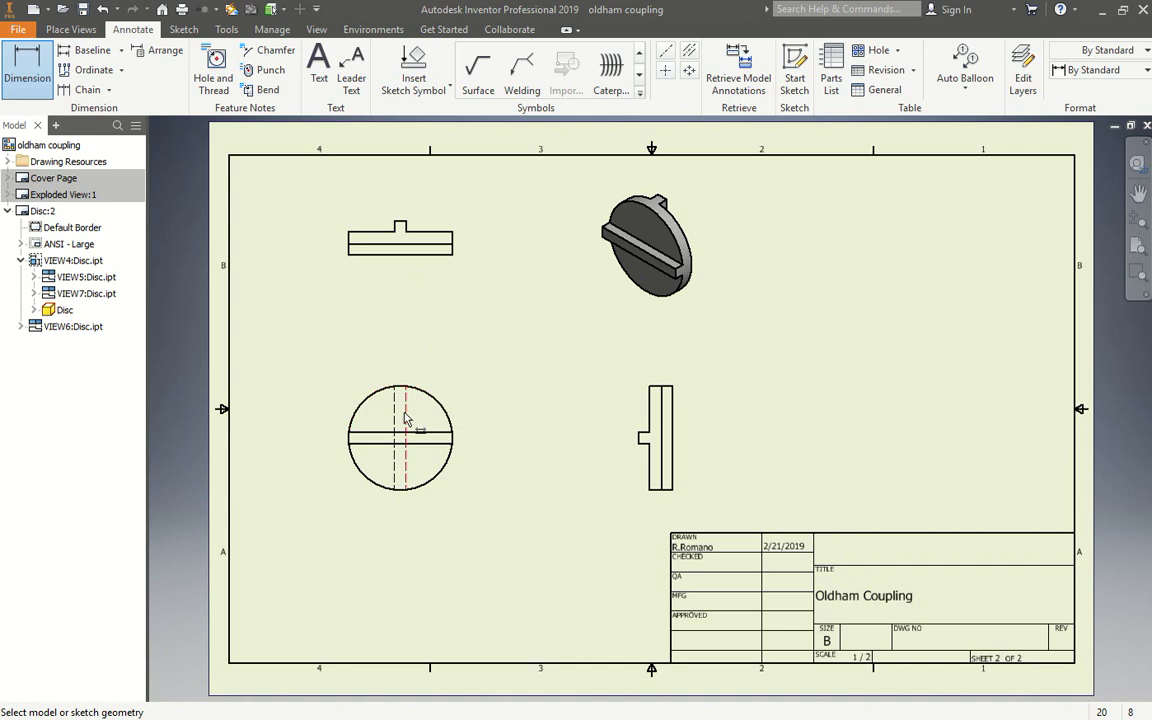
click(437, 403)
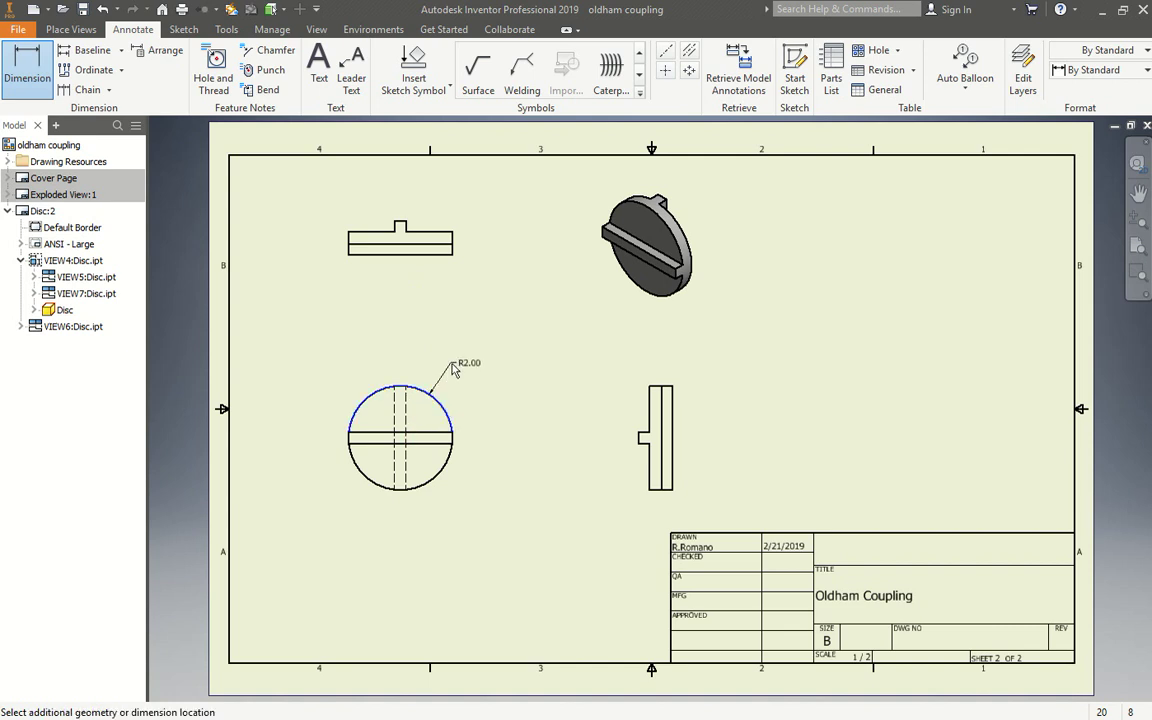
click(493, 358)
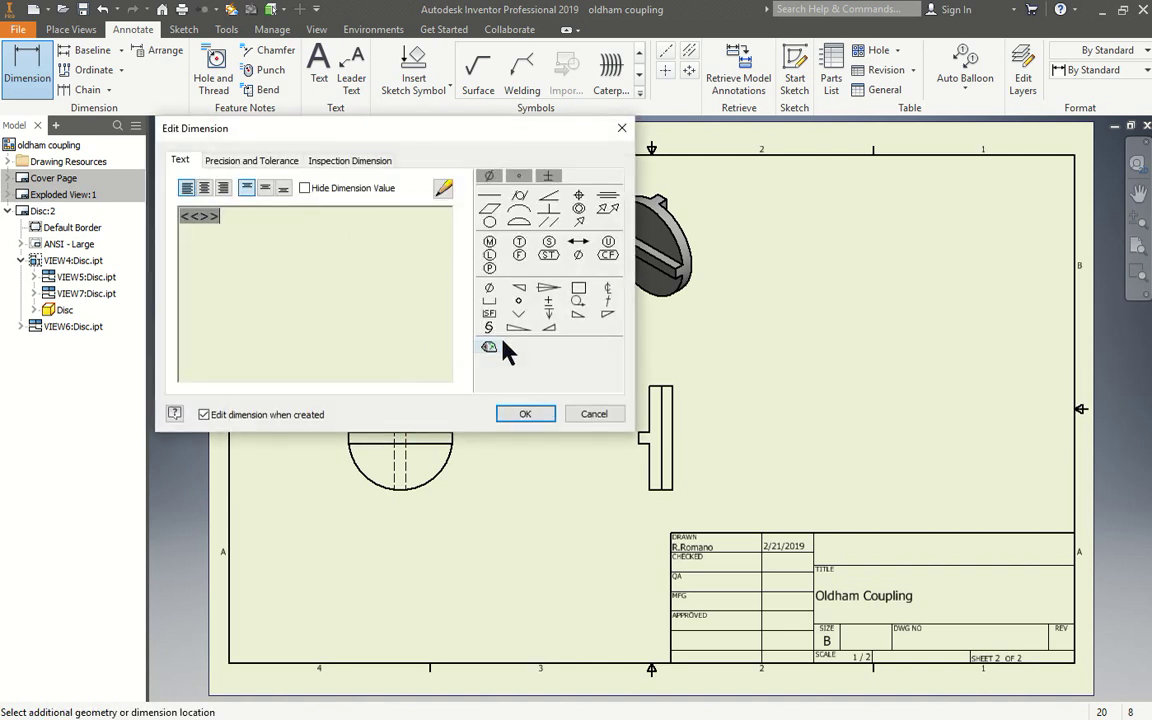
click(594, 411)
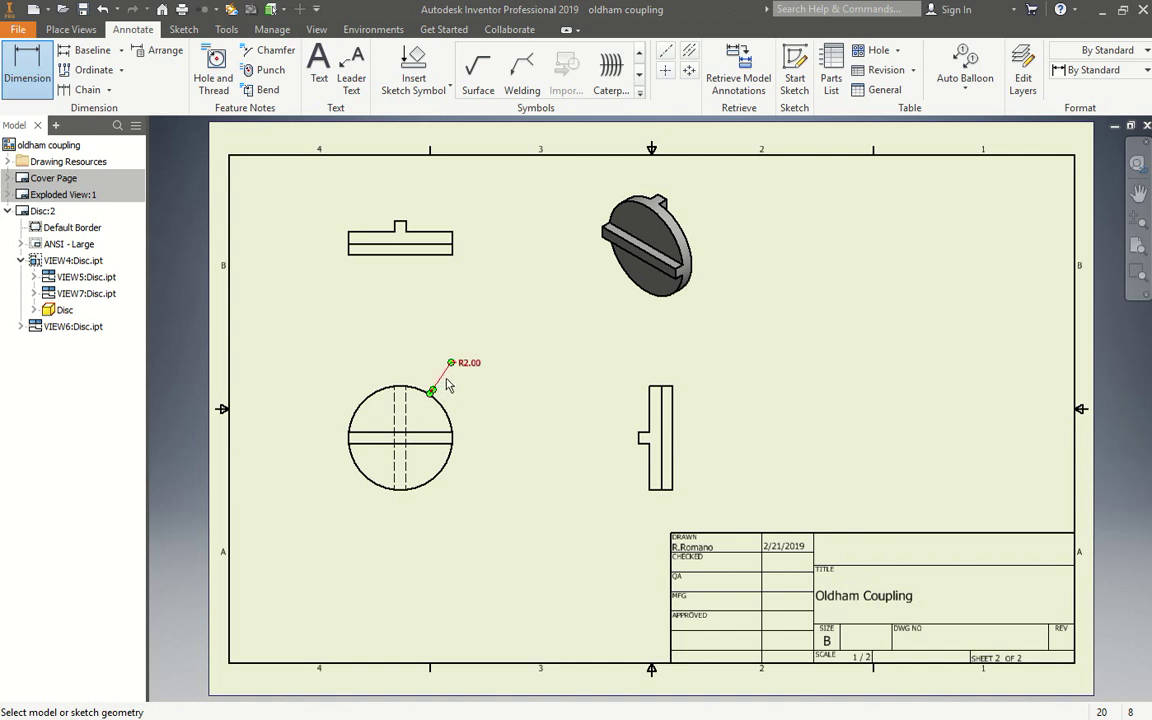
key(Escape)
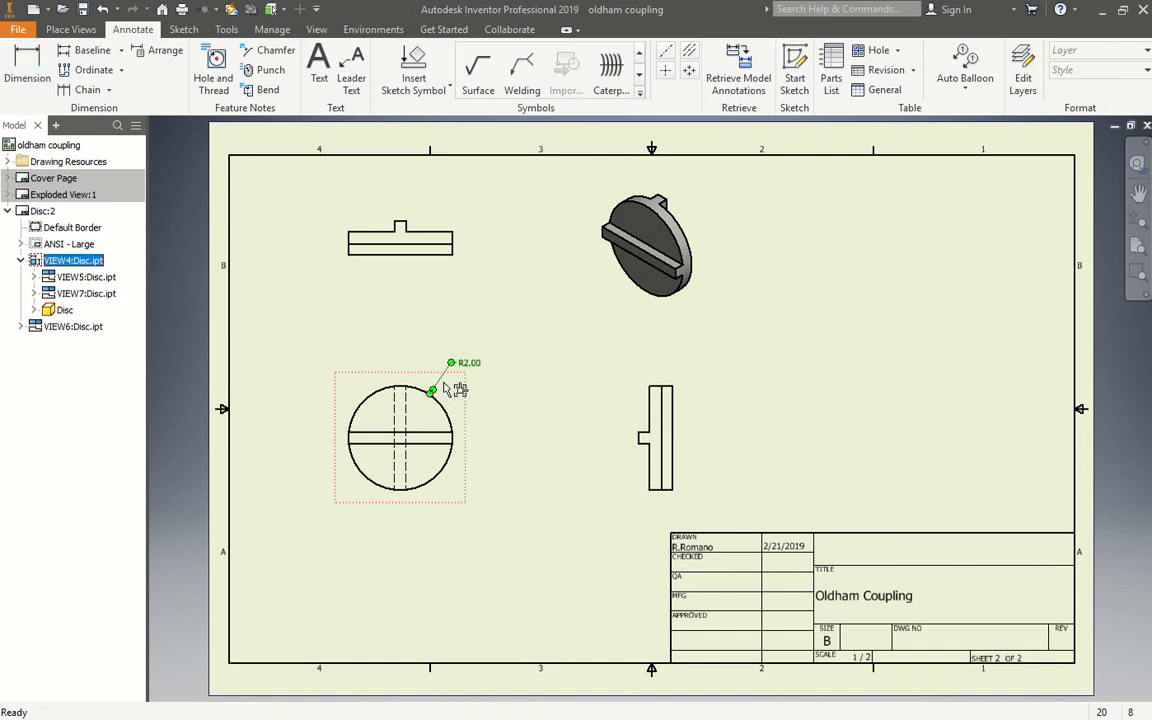
click(455, 391)
key(Delete)
click(603, 390)
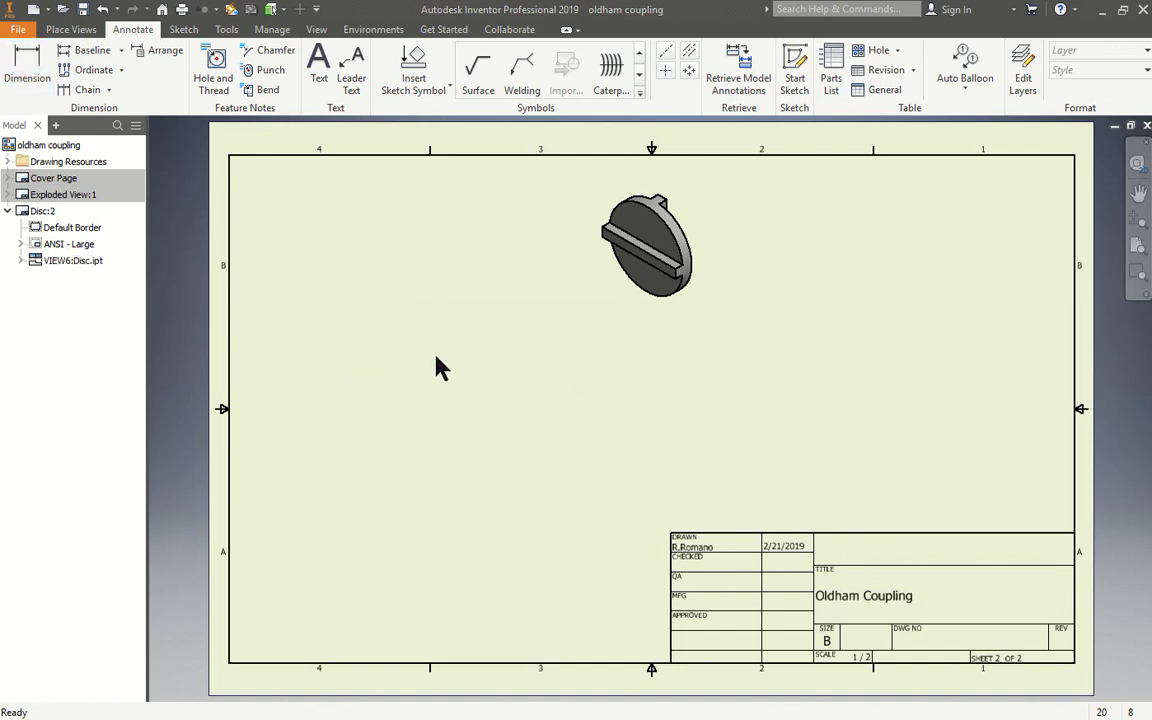
key(ctrl+z)
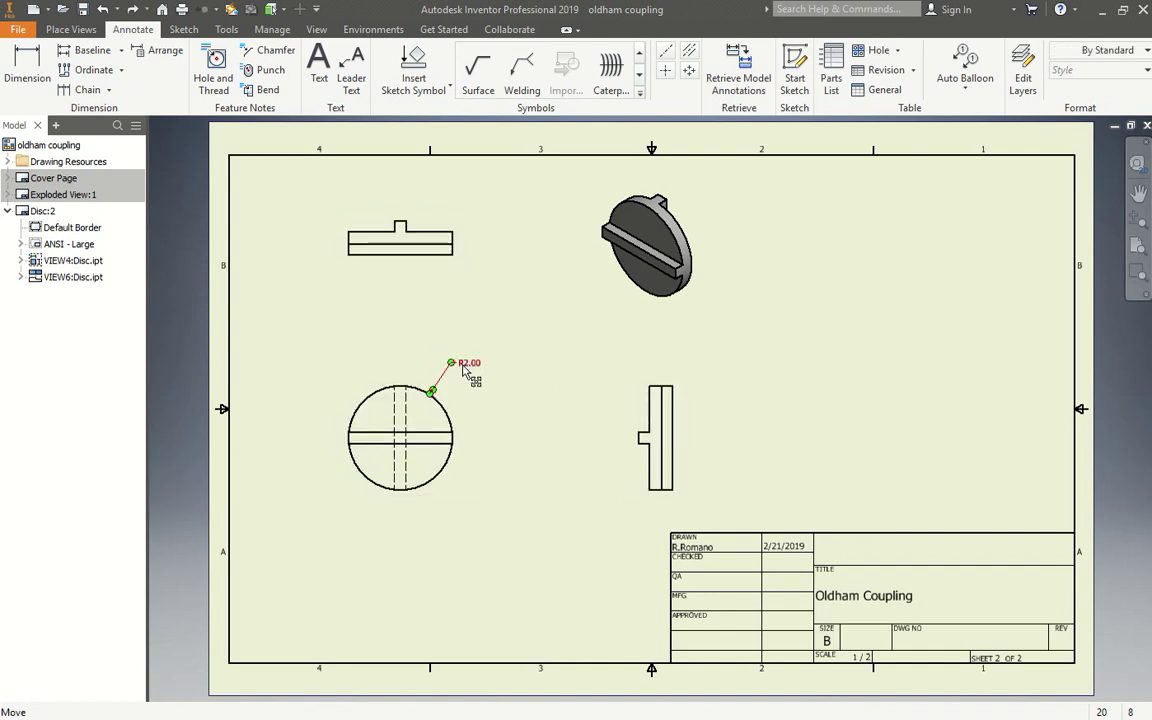
key(Delete)
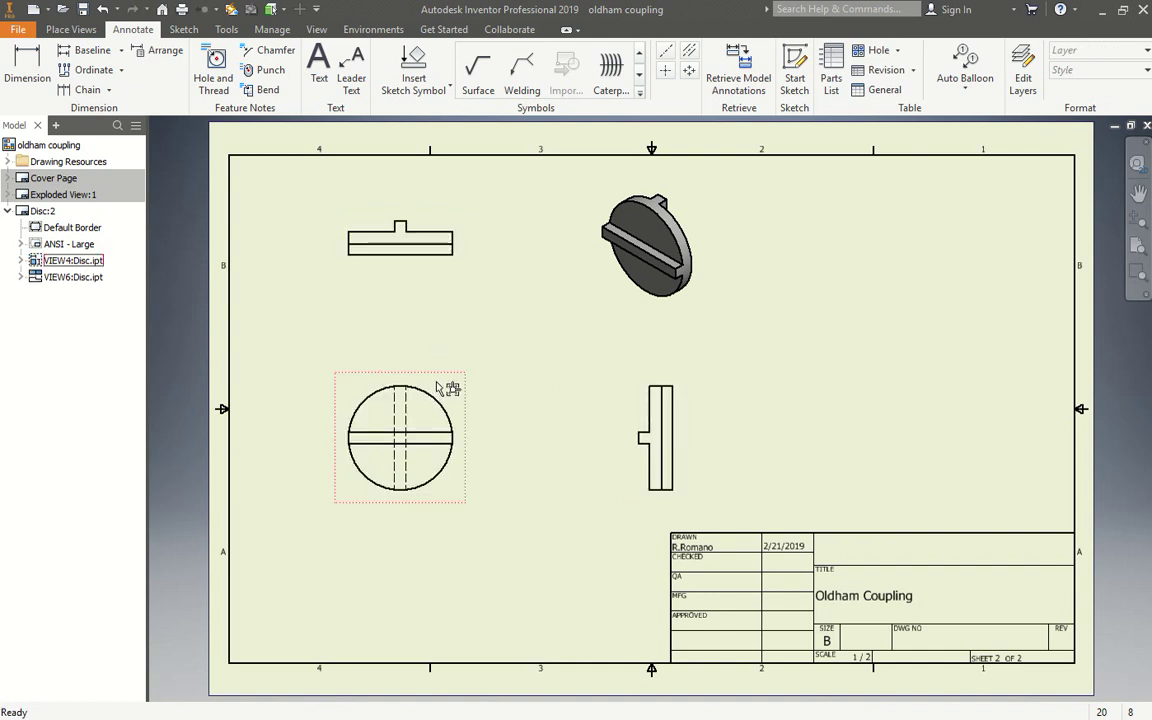
right_click(437, 388)
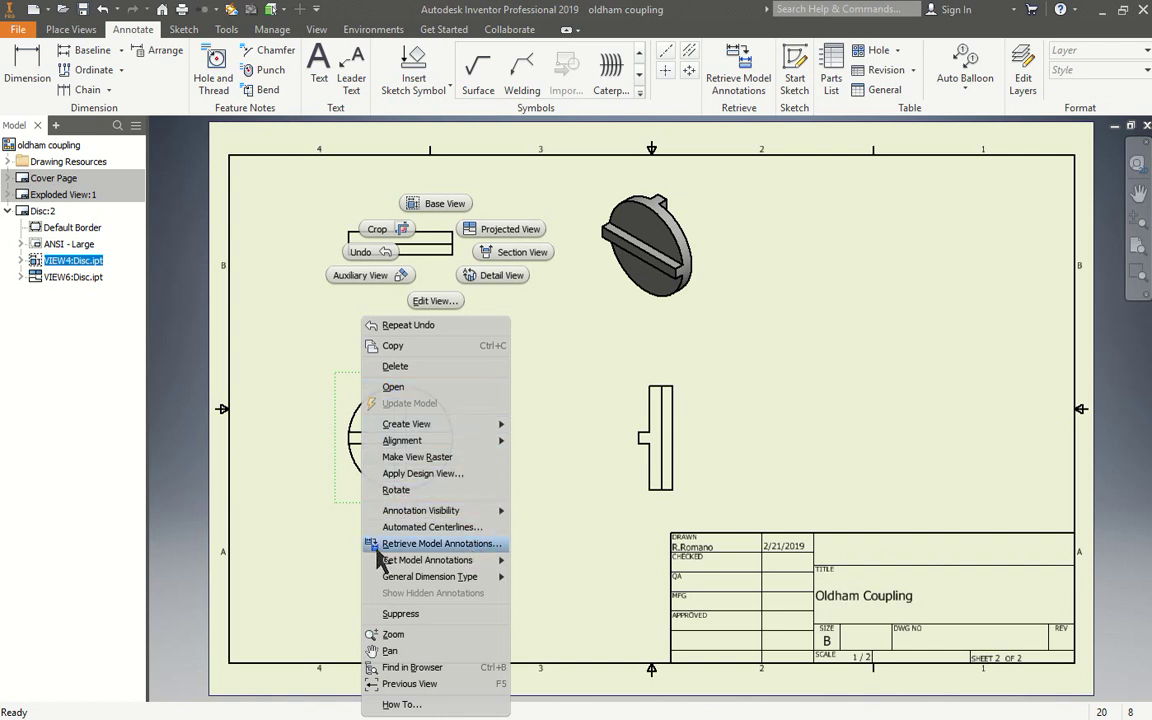
- Retrieve the model's Ø4.00 diameter and .47 slot-width dimensions and adjust the Ø4.00 placement
click(455, 545)
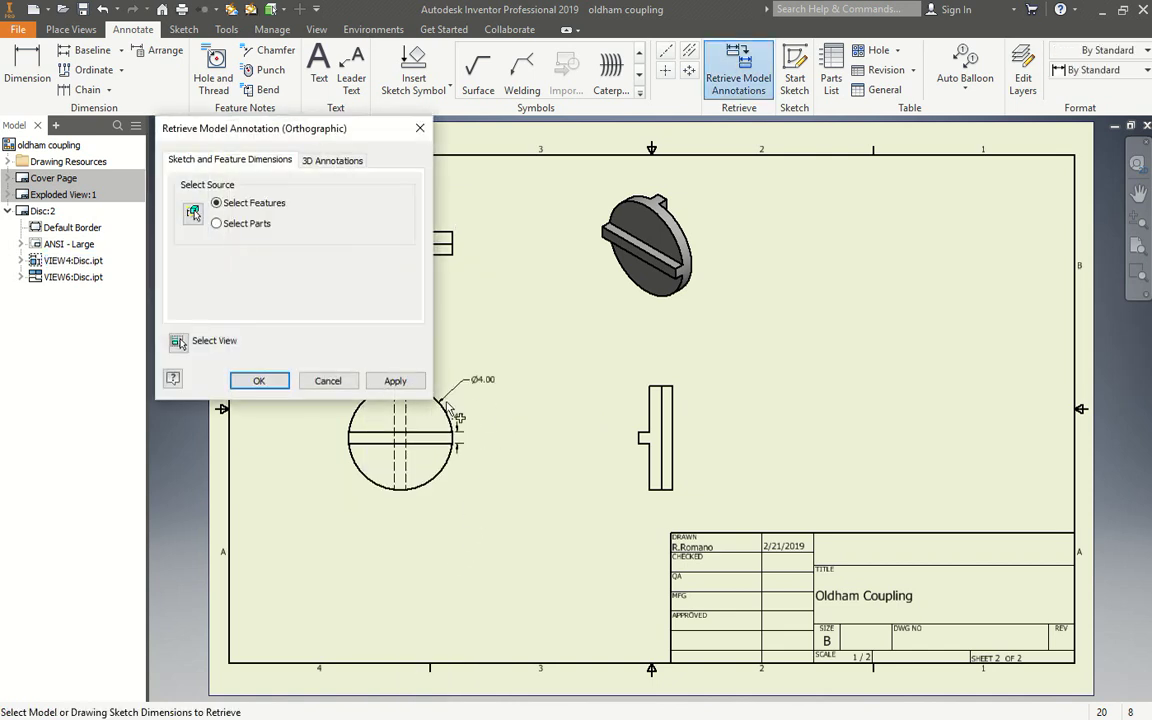
scroll(440, 460, up, 1)
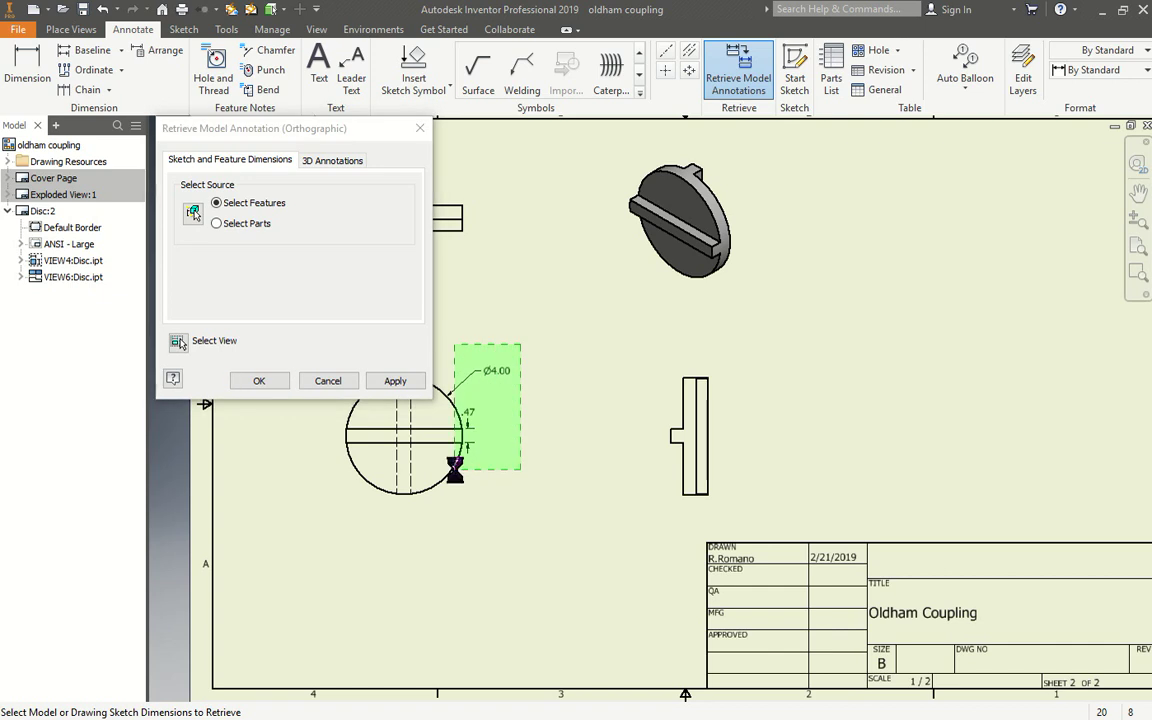
click(259, 381)
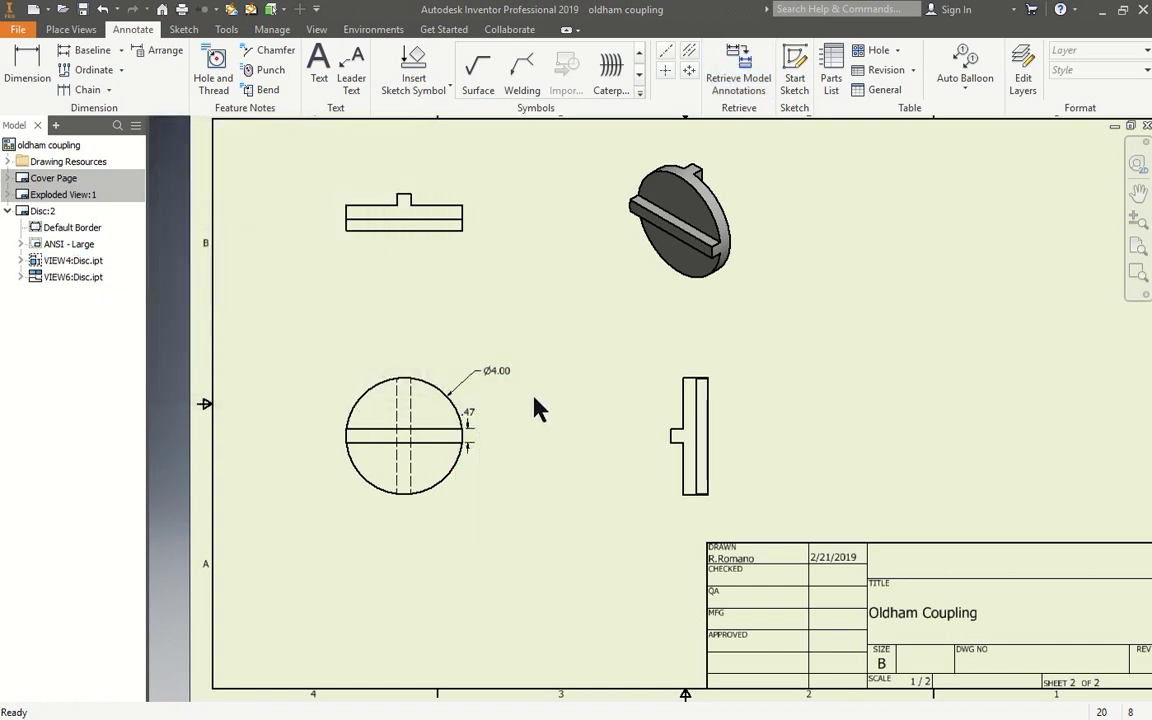
drag(500, 378, 501, 378)
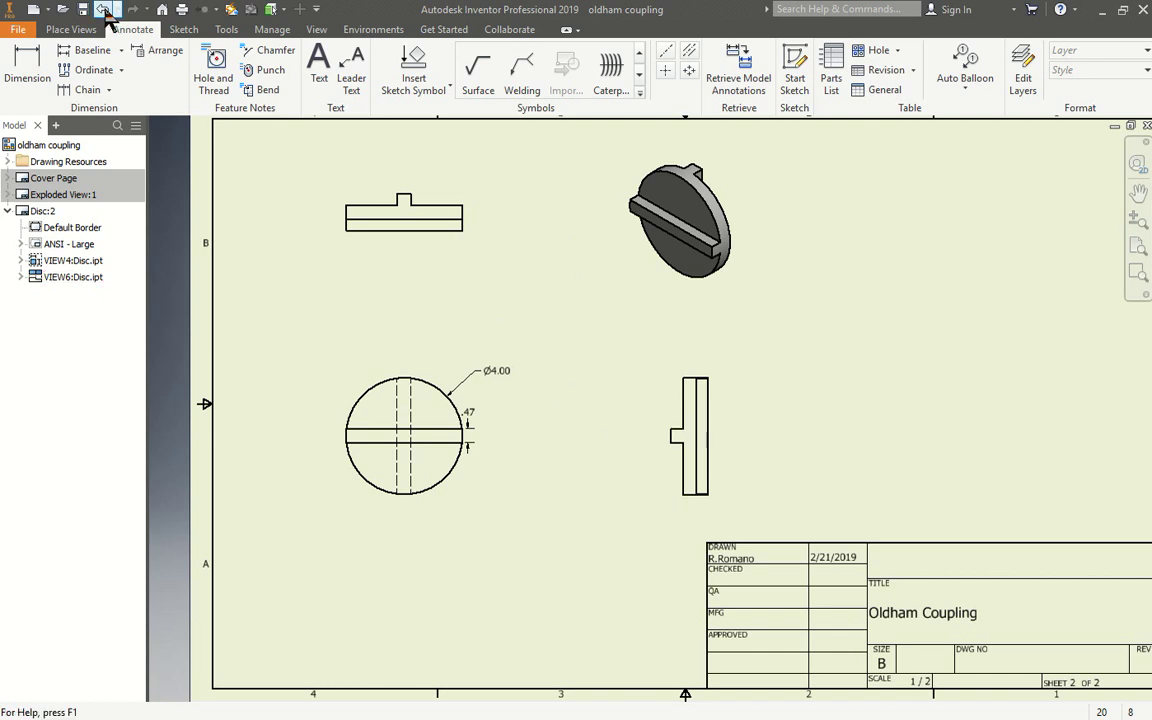
- Dimension the top view 1.76 from the raised rib's right edge to the part's right end
click(18, 62)
scroll(350, 189, up, 5)
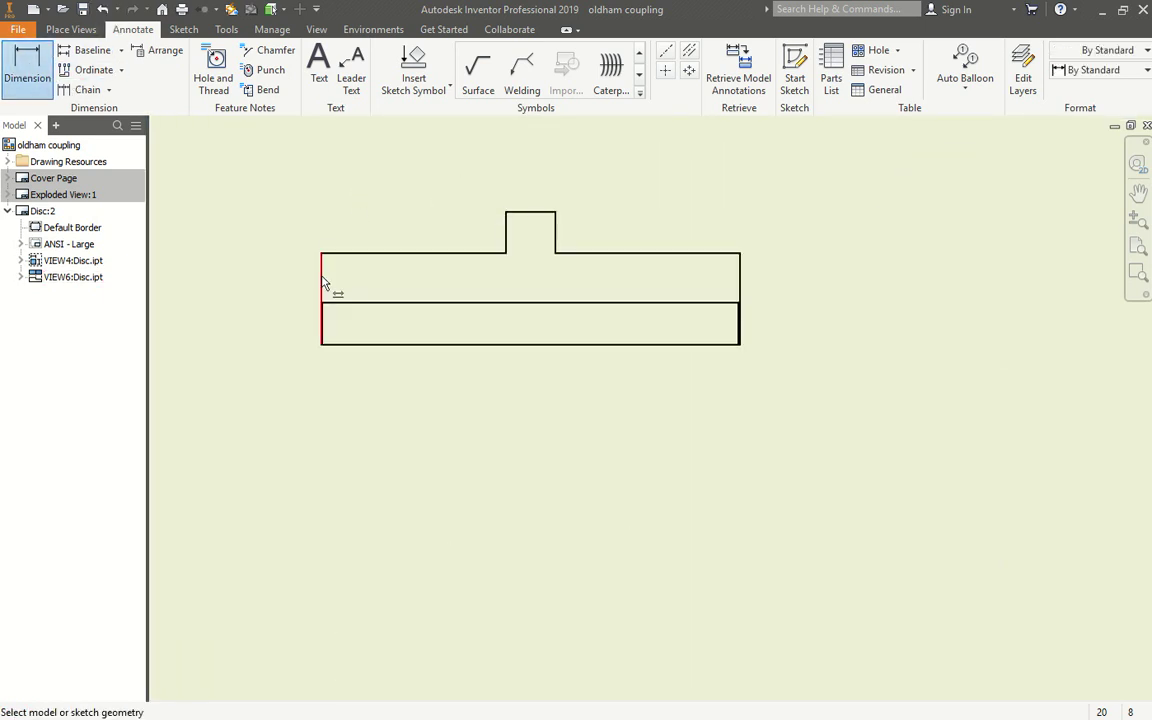
click(322, 282)
click(506, 228)
click(556, 240)
click(741, 279)
middle_drag(758, 185, 757, 260)
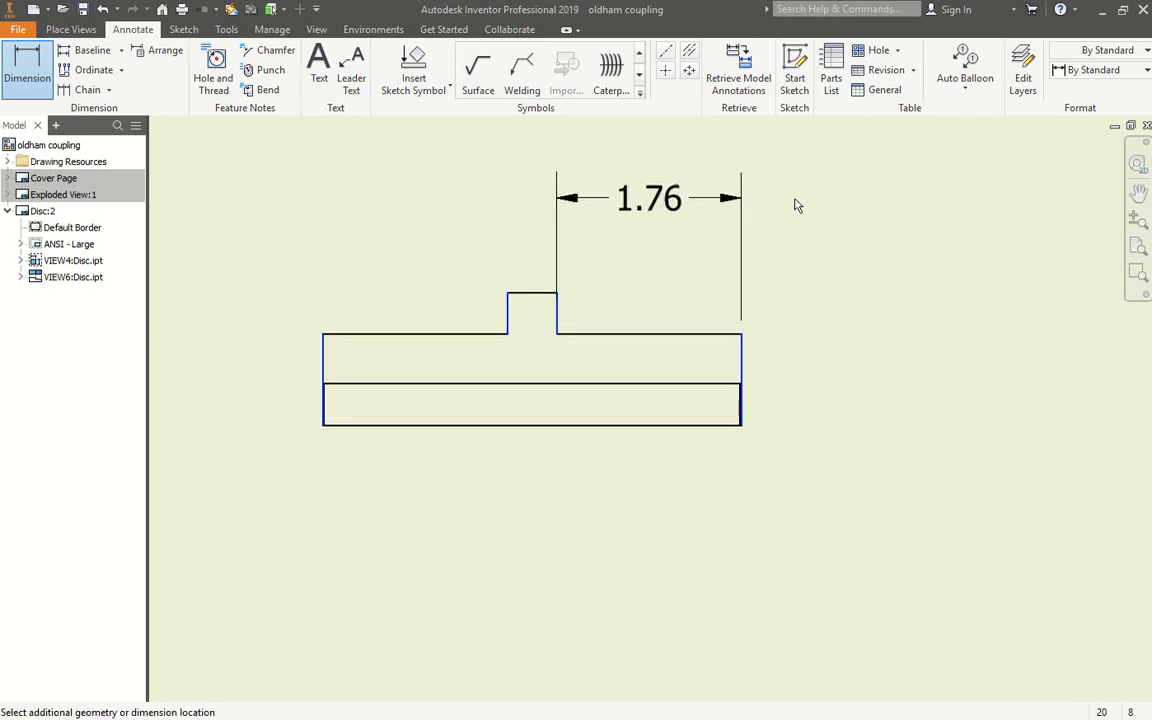
click(796, 205)
click(591, 416)
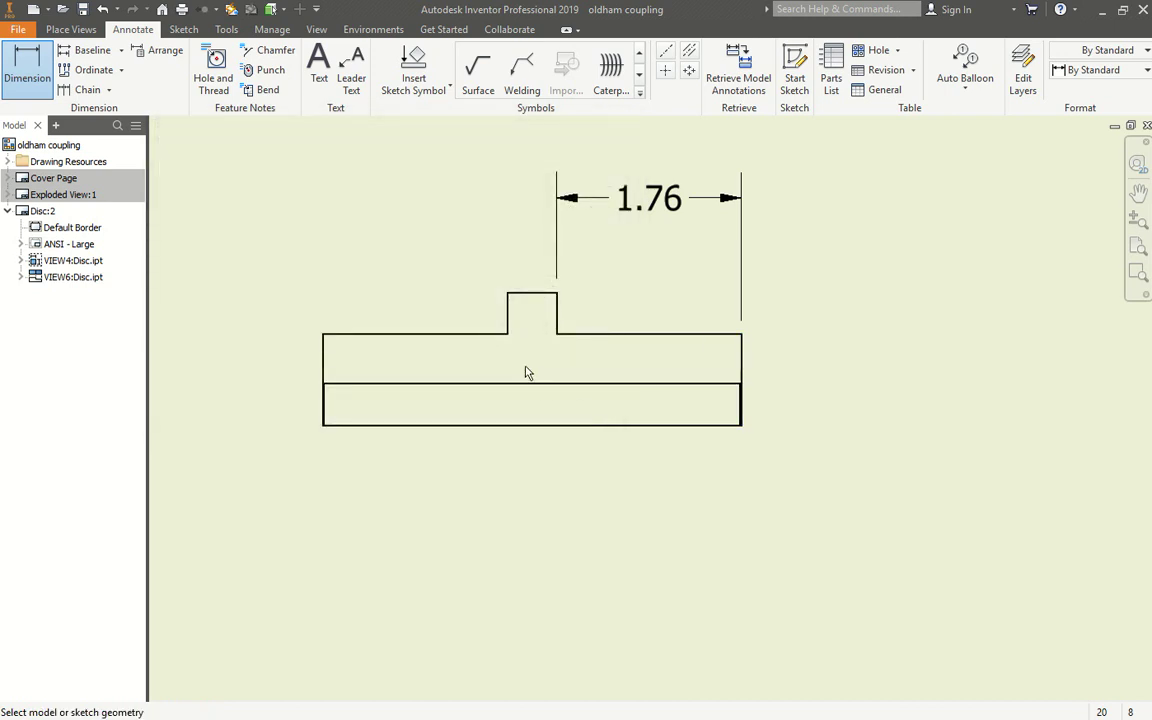
- Review the 1.76 dimension's text without changes and end the dimension command
double_click(633, 197)
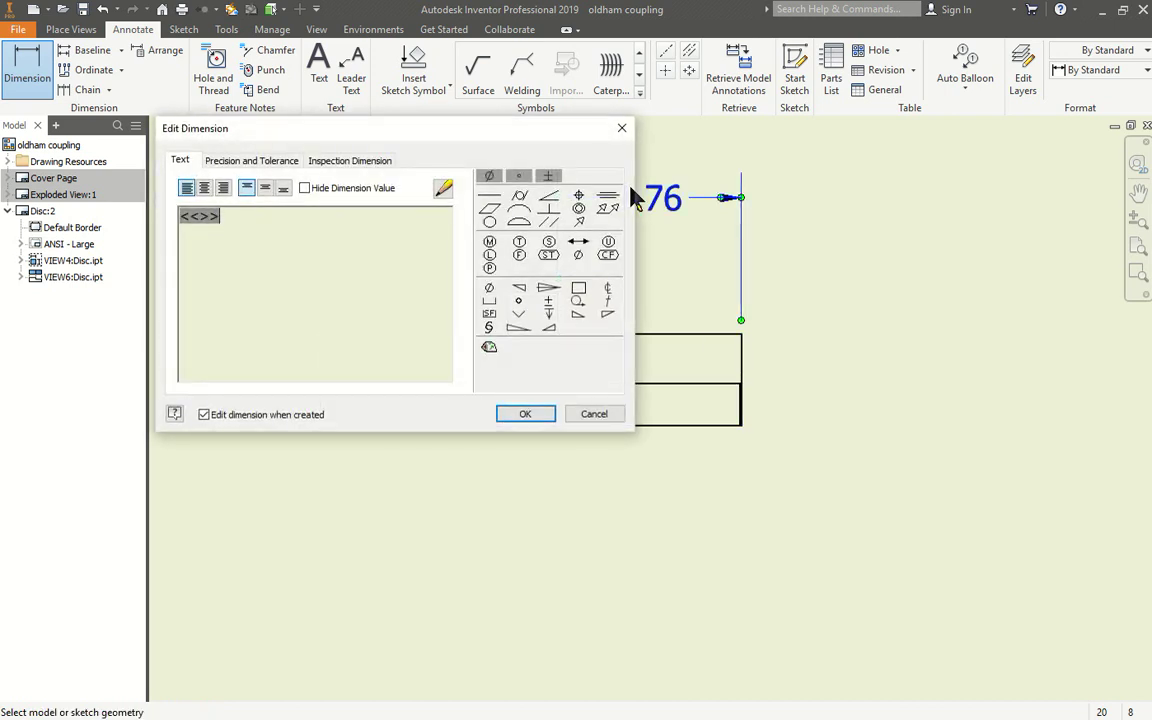
click(622, 129)
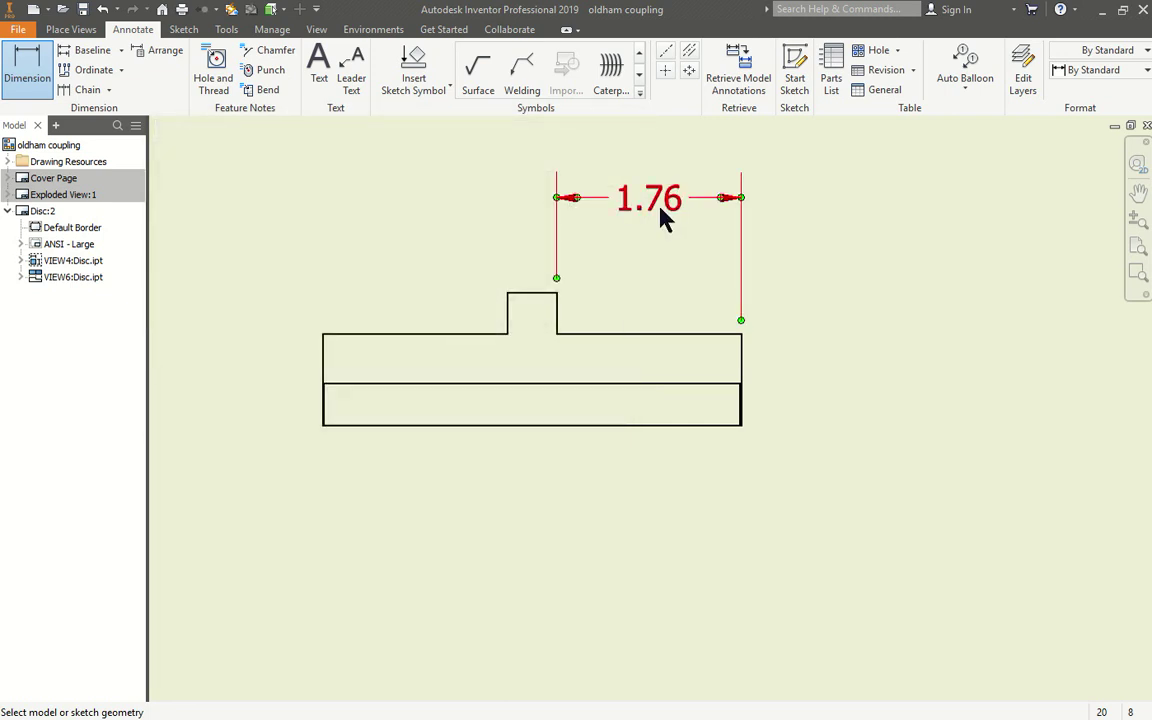
double_click(661, 214)
click(621, 128)
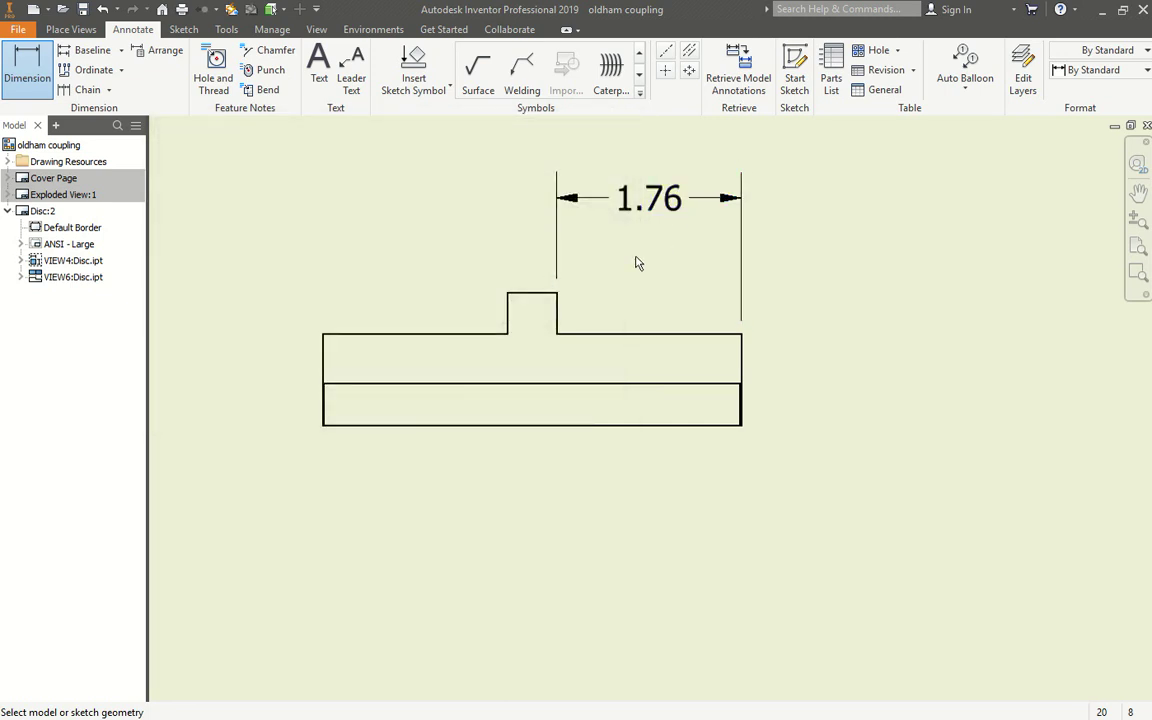
key(Escape)
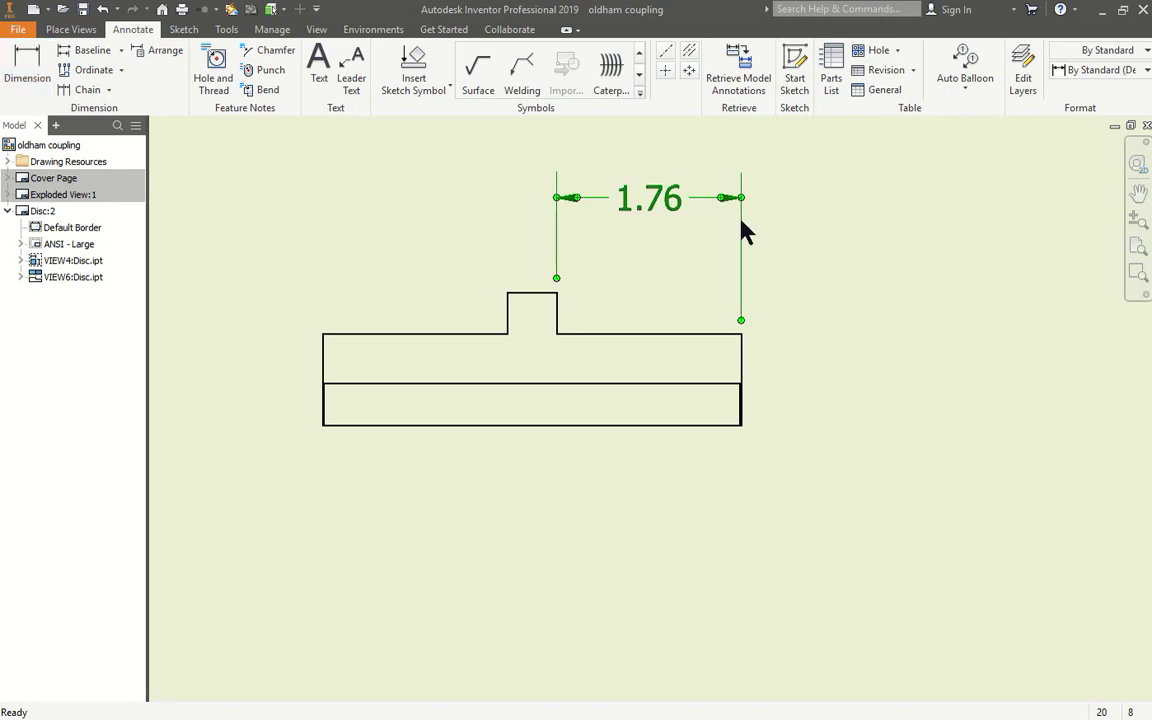
scroll(645, 275, down, 3)
scroll(645, 275, down, 2)
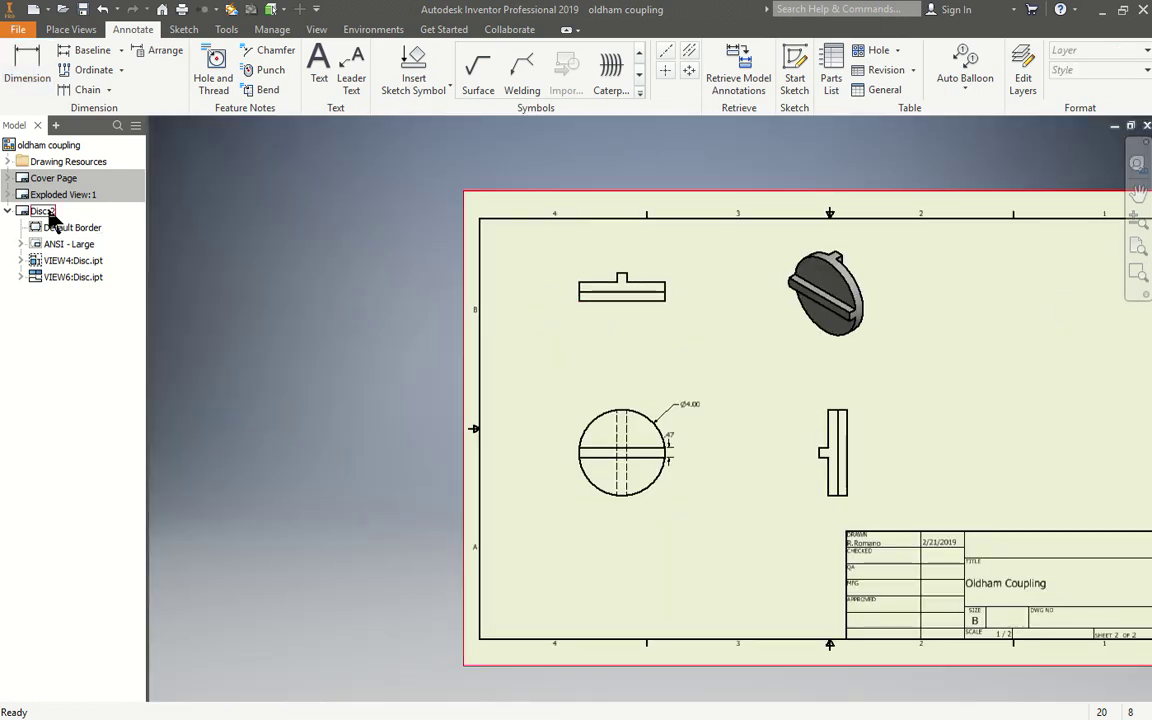
- Add a new blank third sheet to the oldham coupling drawing
click(7, 212)
right_click(28, 212)
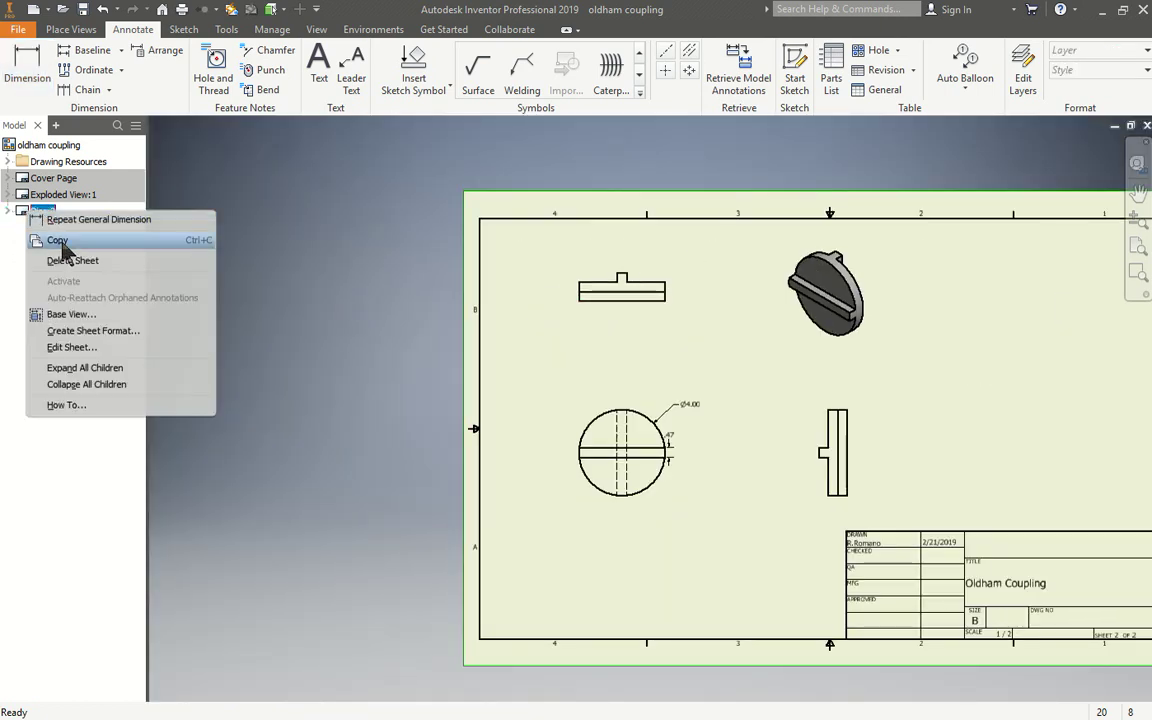
click(57, 160)
right_click(50, 160)
click(48, 146)
right_click(57, 148)
click(82, 171)
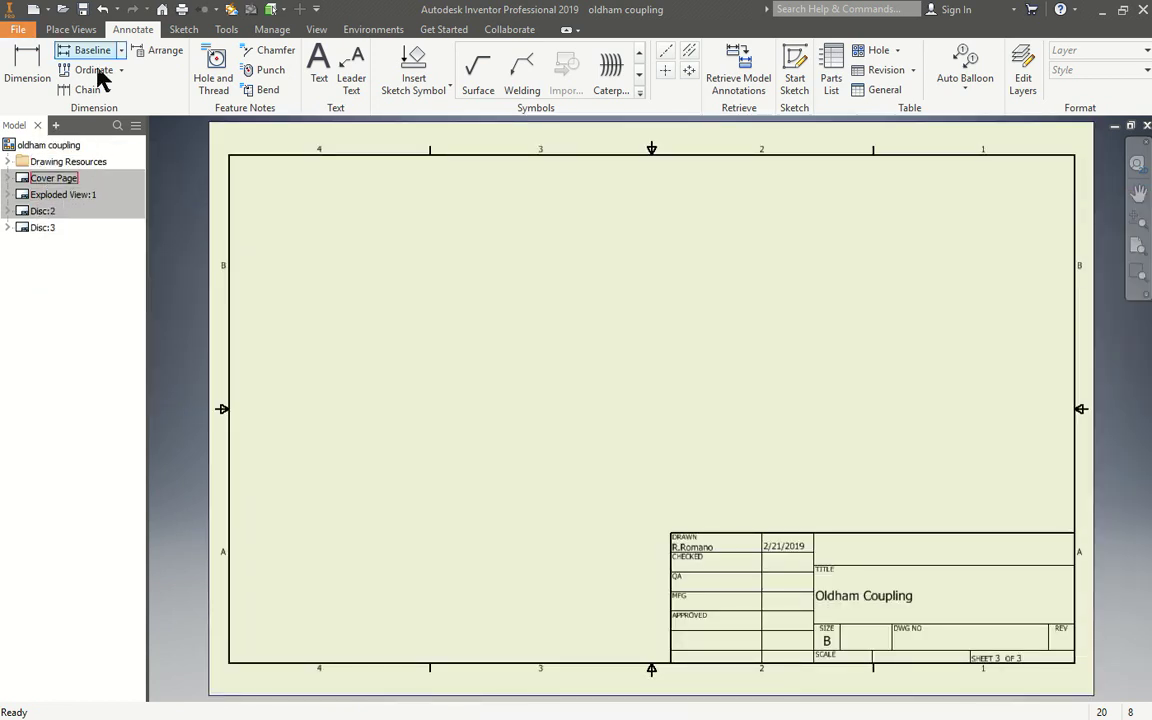
- Rename the new Disc:3 sheet to Flange
right_click(34, 228)
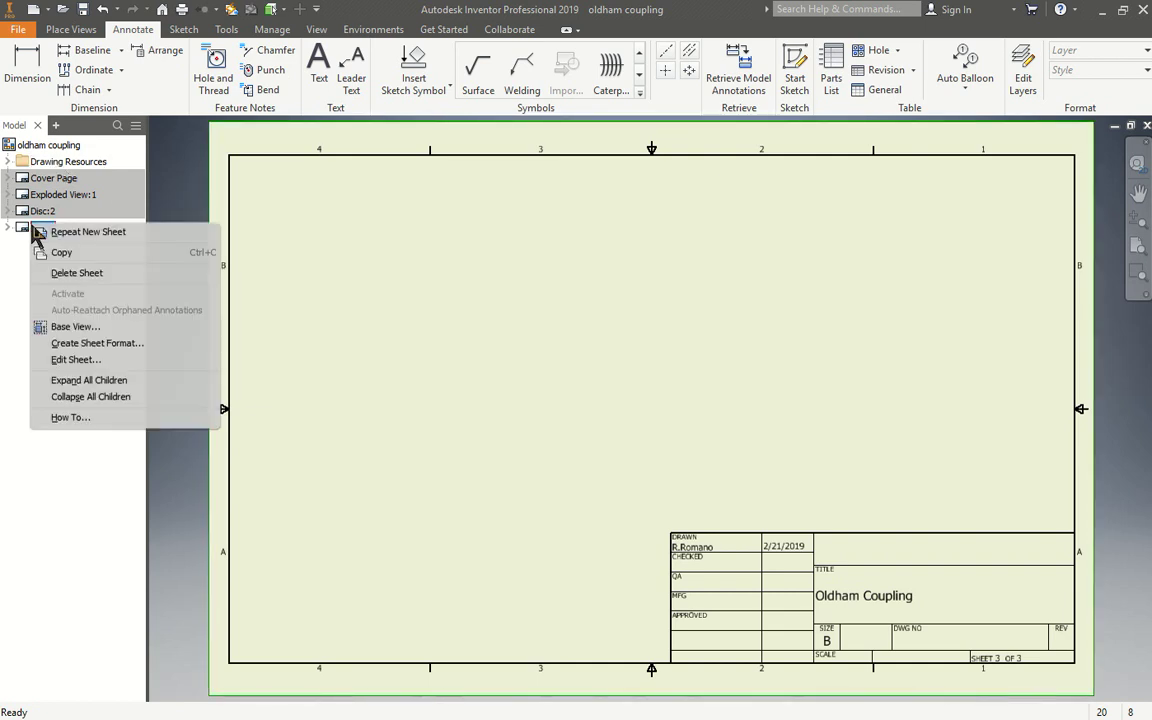
click(100, 362)
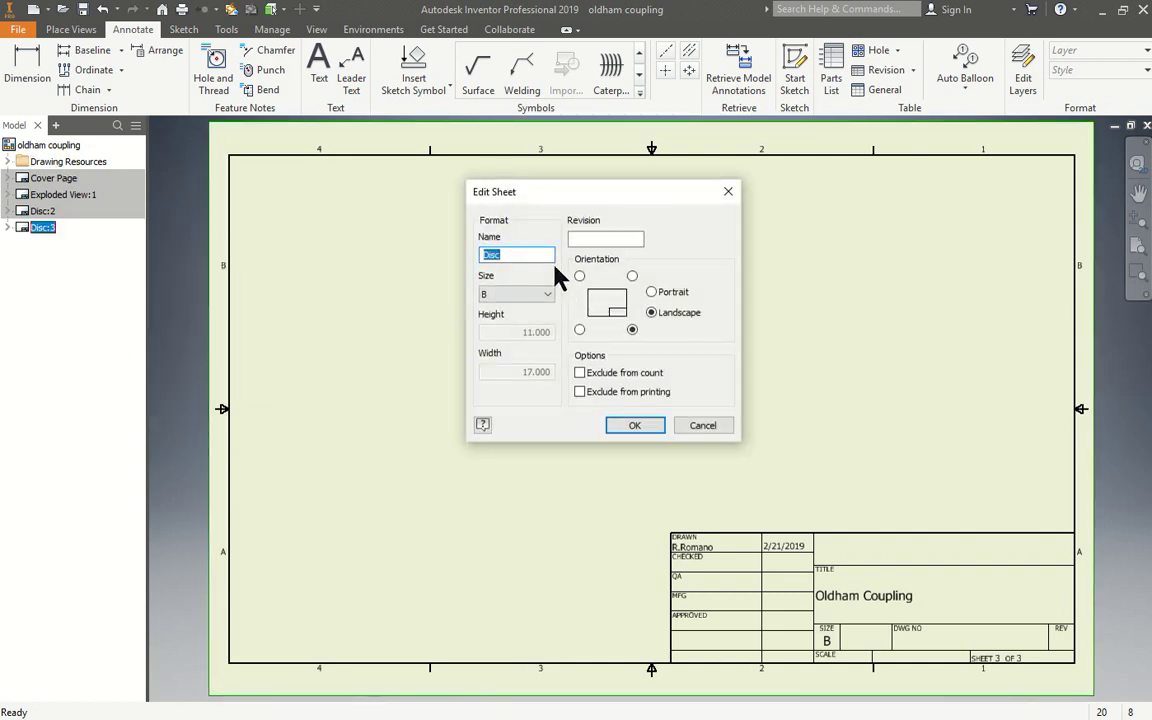
text(Flam)
click(632, 426)
- Place a front base view of Flange.ipt on the left of the sheet
click(60, 30)
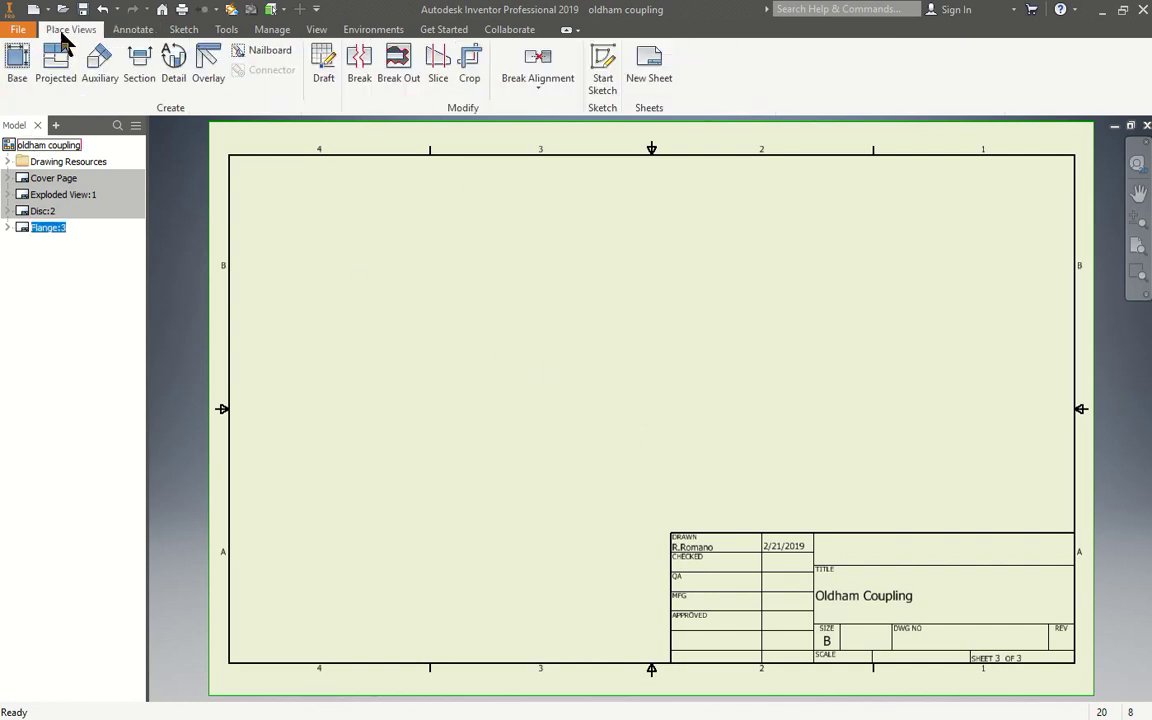
click(17, 68)
click(584, 257)
click(397, 277)
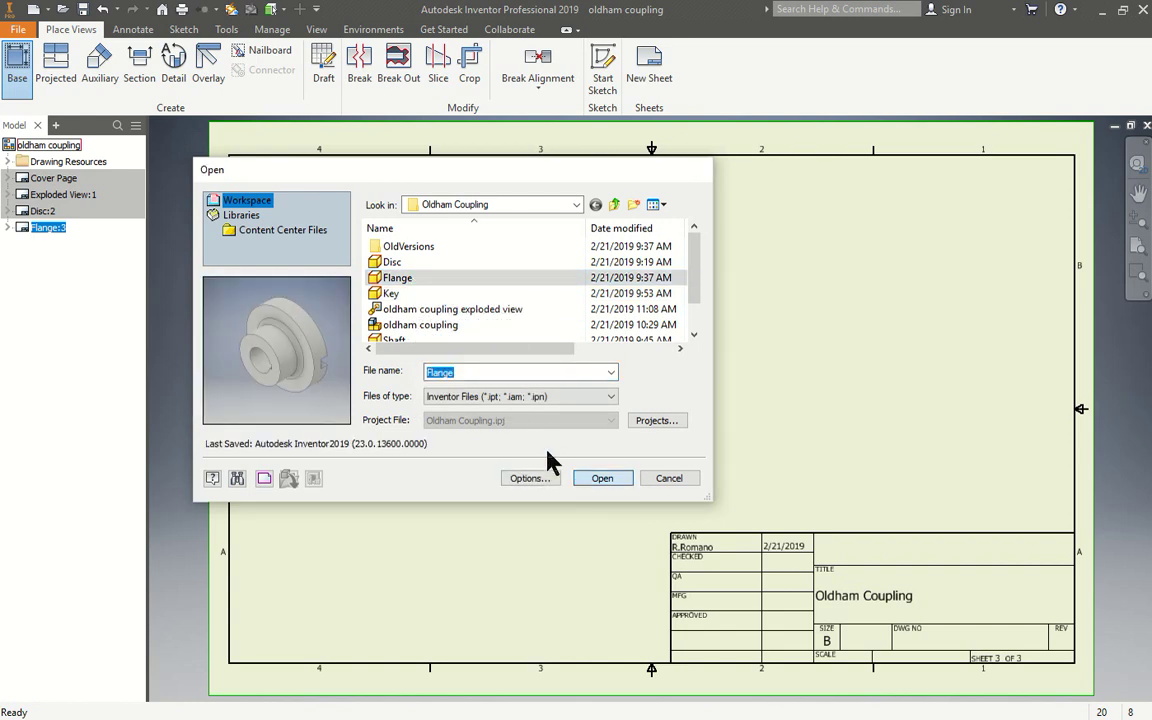
click(602, 478)
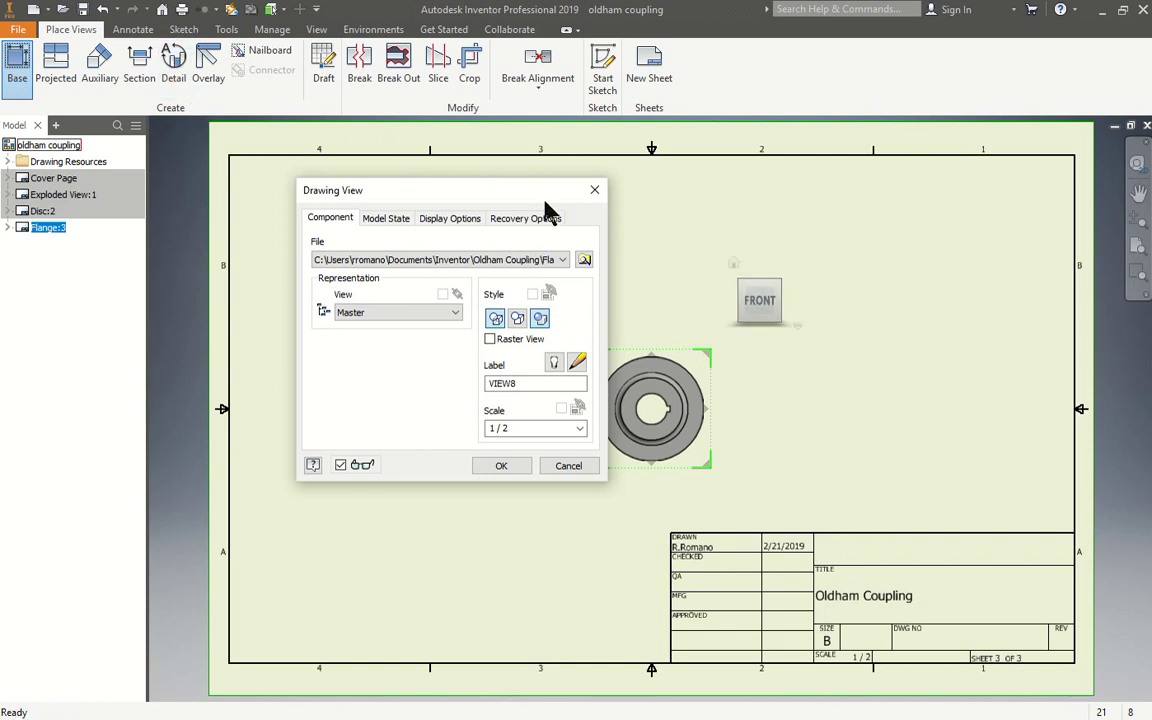
mouse_move(530, 192)
mouse_down()
mouse_move(206, 305)
mouse_move(97, 322)
mouse_up()
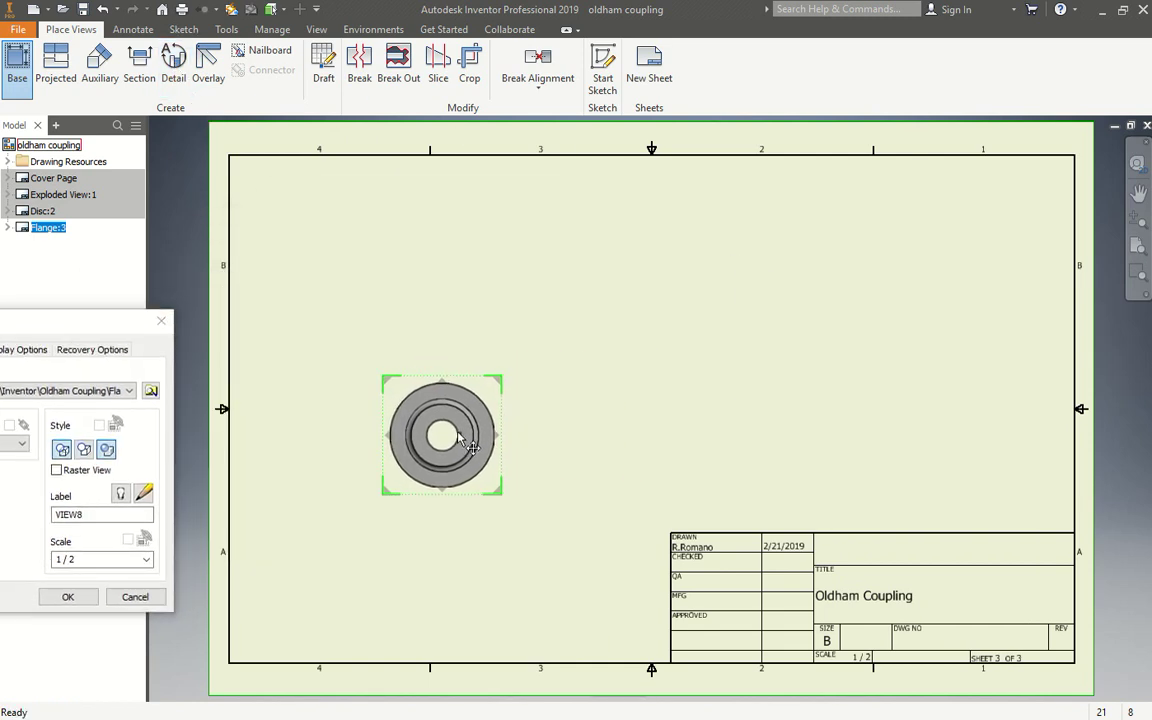
click(356, 432)
- Project top, isometric and side views from the Flange front view
click(452, 237)
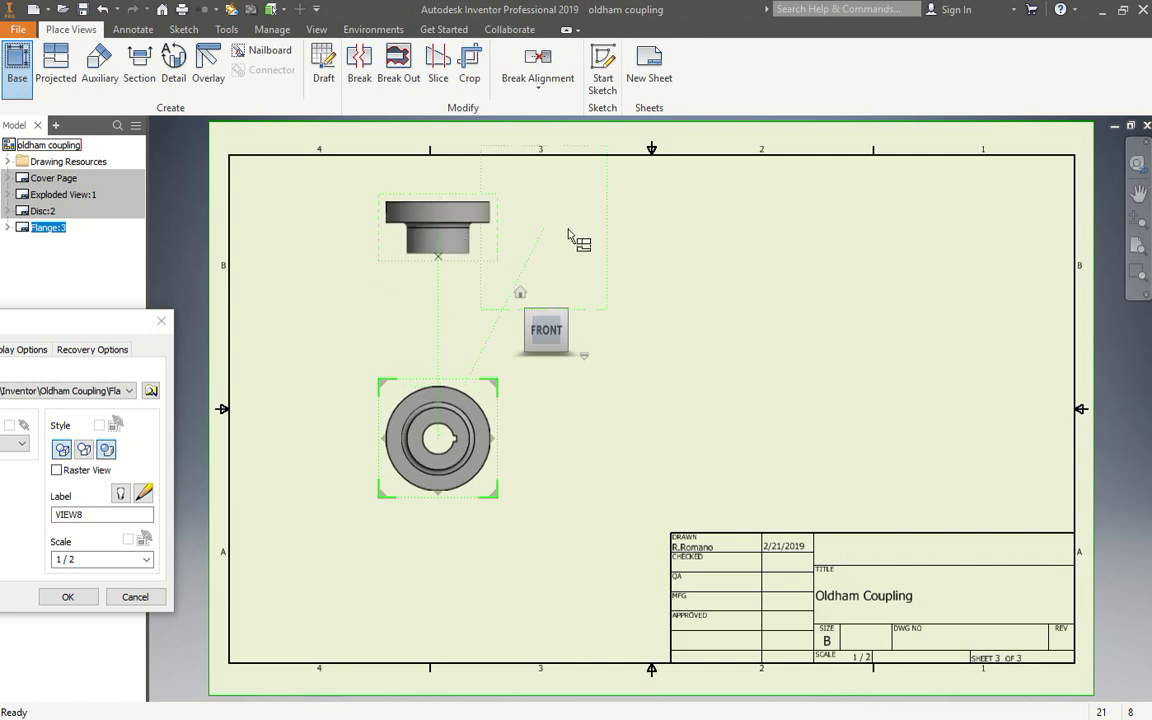
click(741, 251)
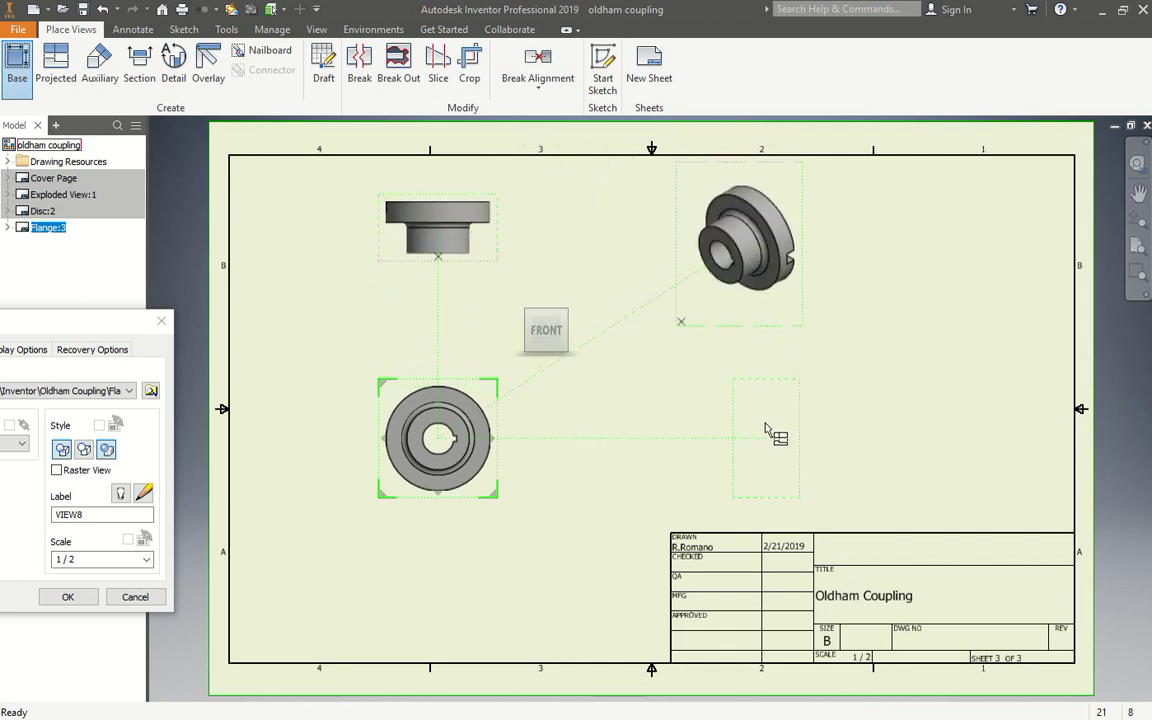
click(757, 440)
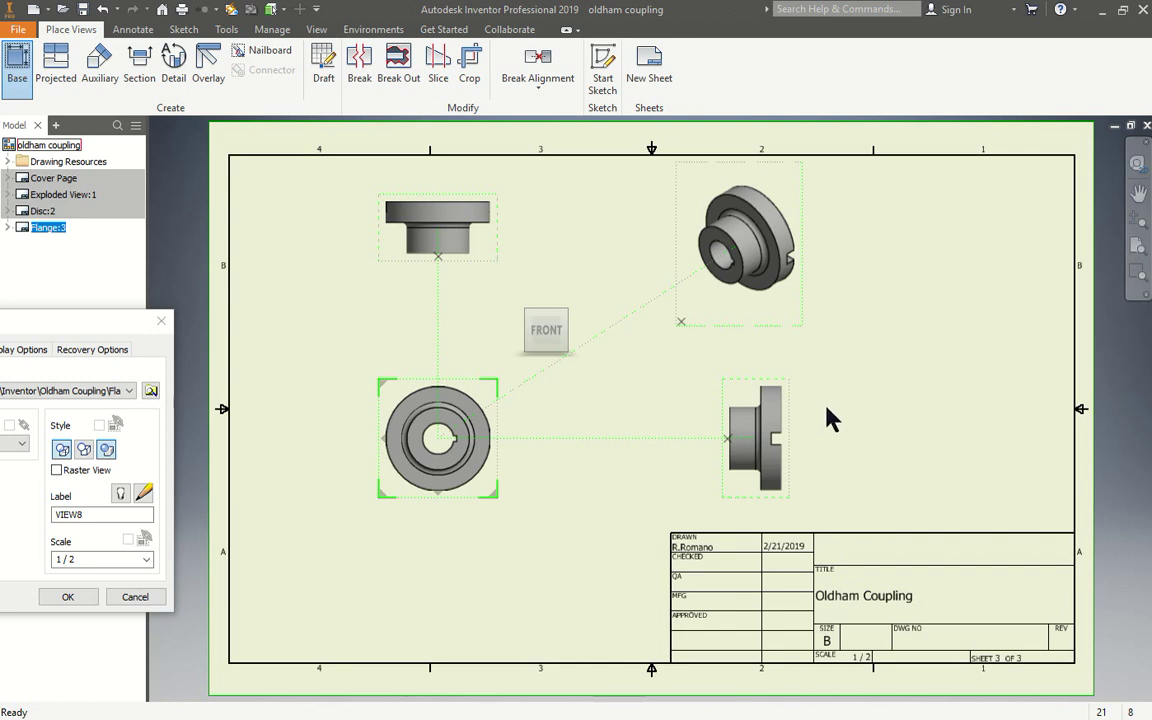
right_click(665, 458)
click(730, 452)
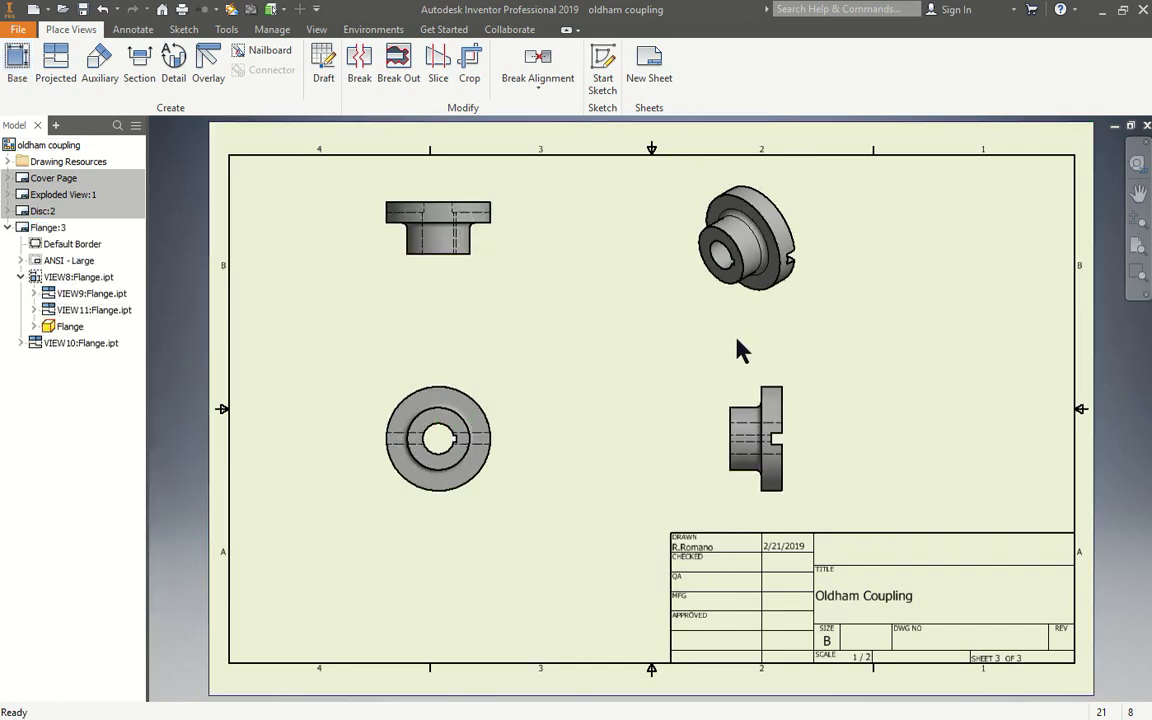
click(506, 401)
- Switch the Flange front view to an unshaded hidden-line style, then recheck its settings unchanged
right_click(506, 404)
click(503, 300)
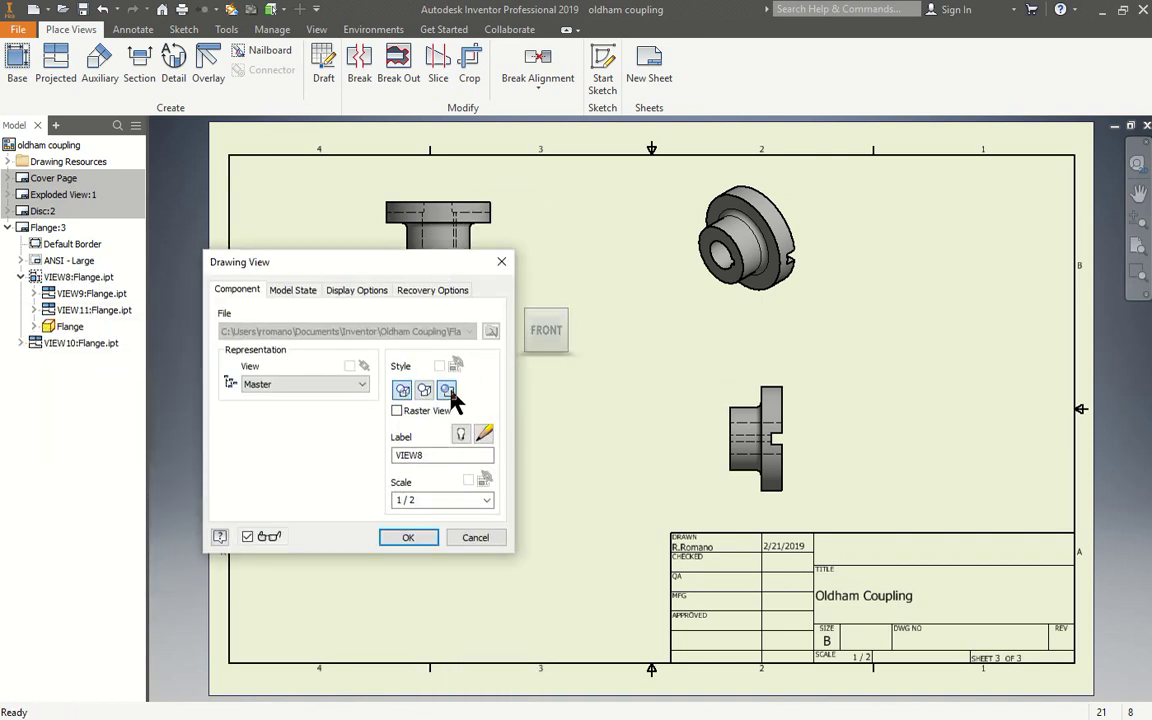
click(446, 390)
click(420, 541)
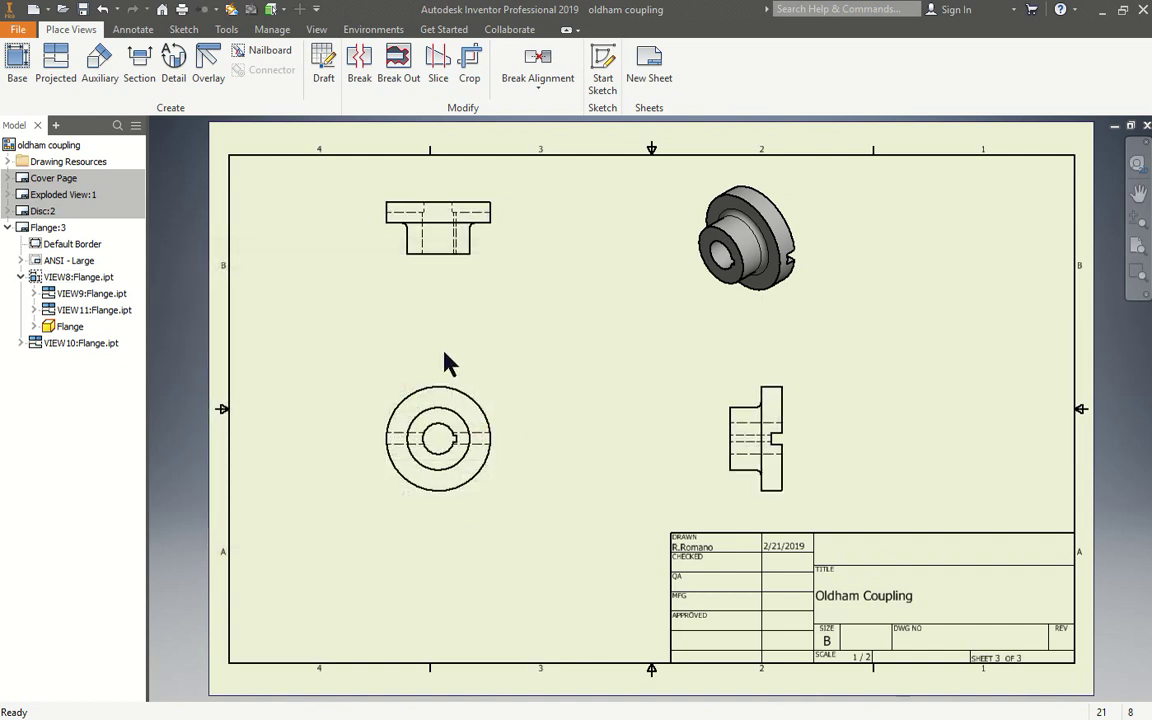
right_click(488, 382)
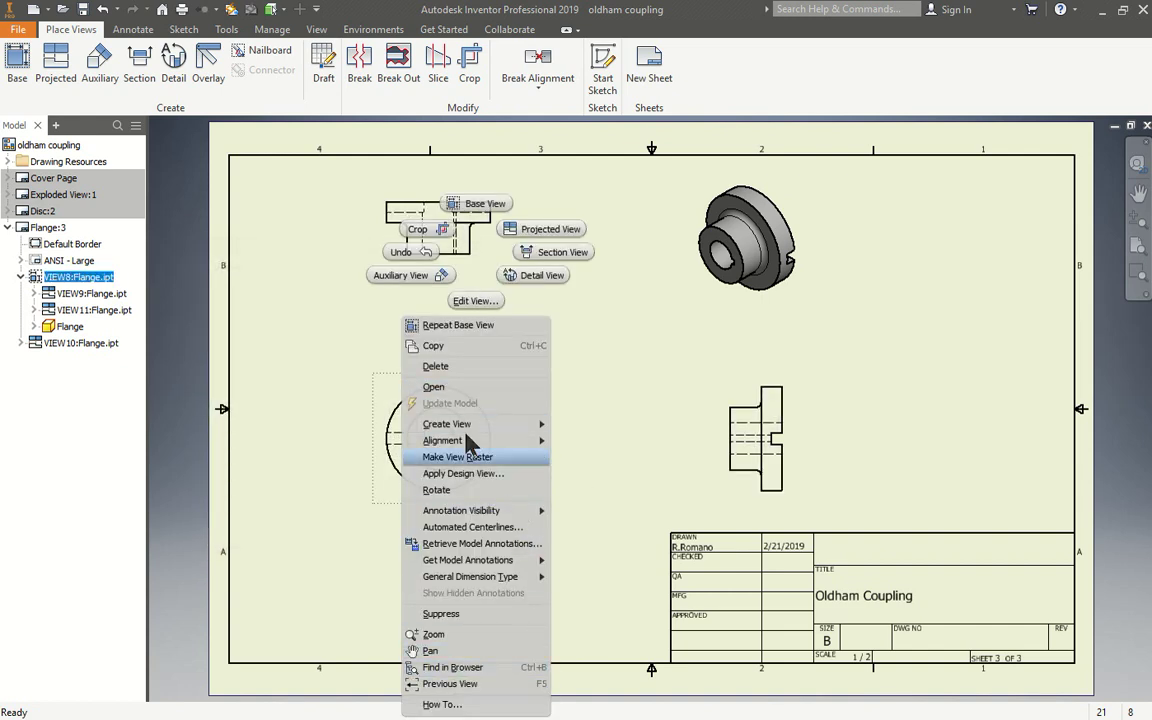
click(475, 300)
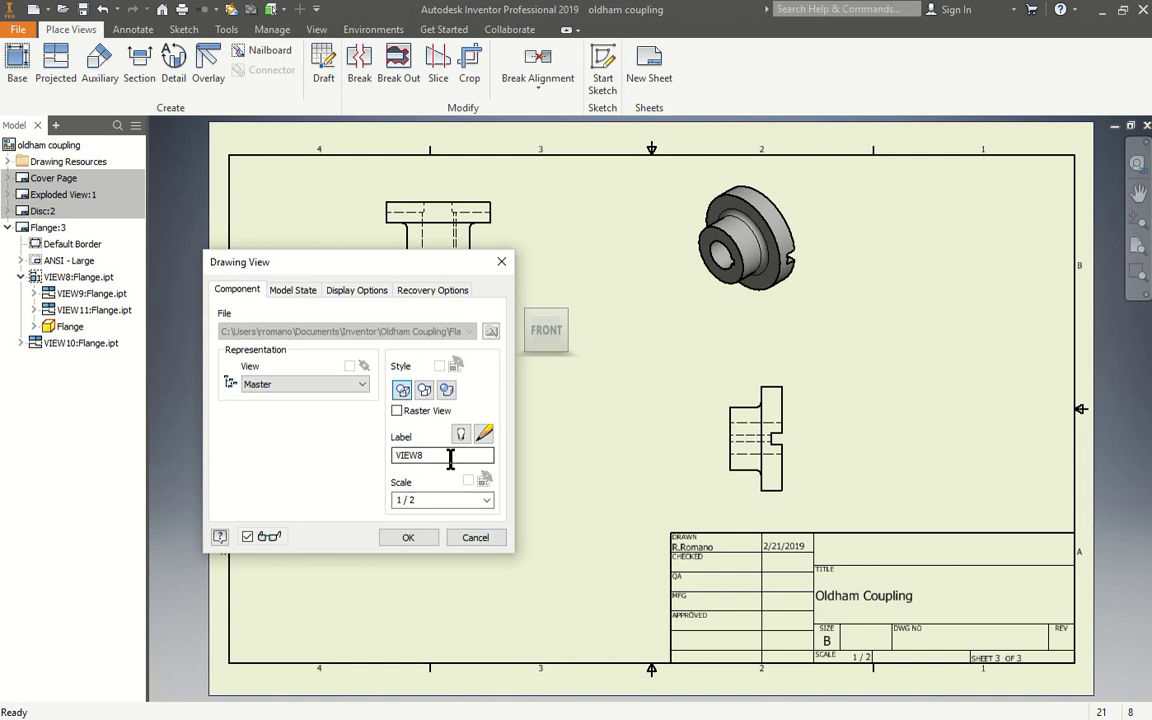
drag(450, 457, 398, 457)
click(477, 539)
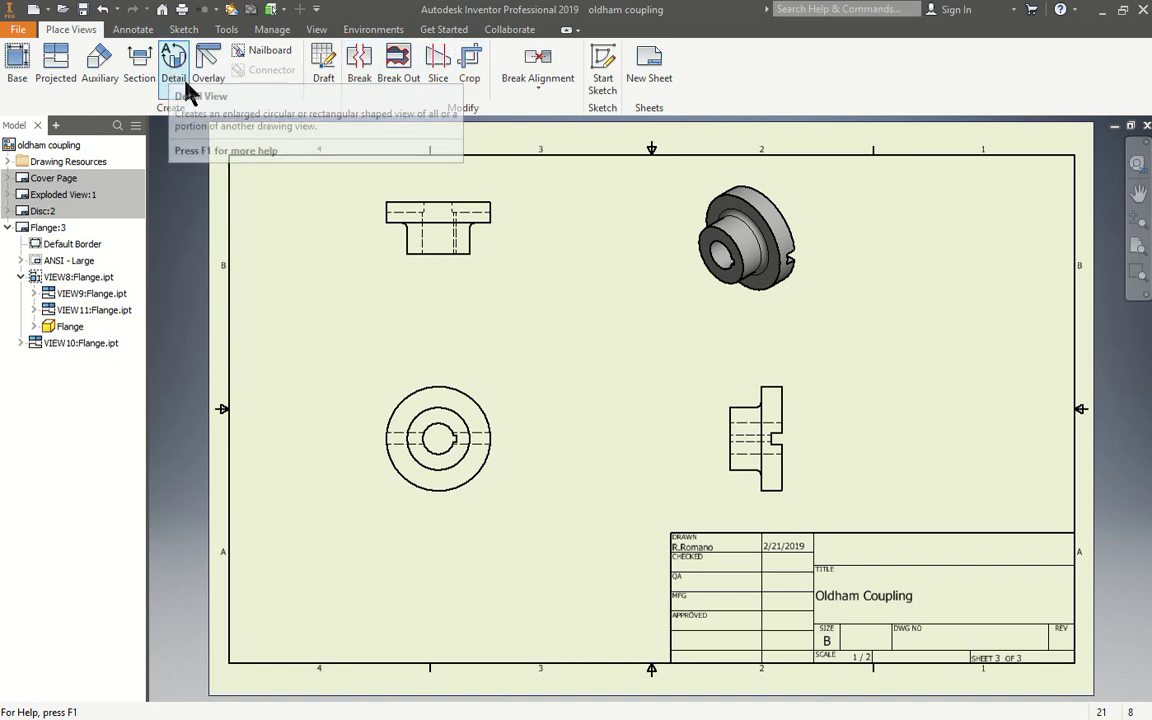
- Start a detail view from the front view, circling the keyway region
scroll(470, 452, up, 5)
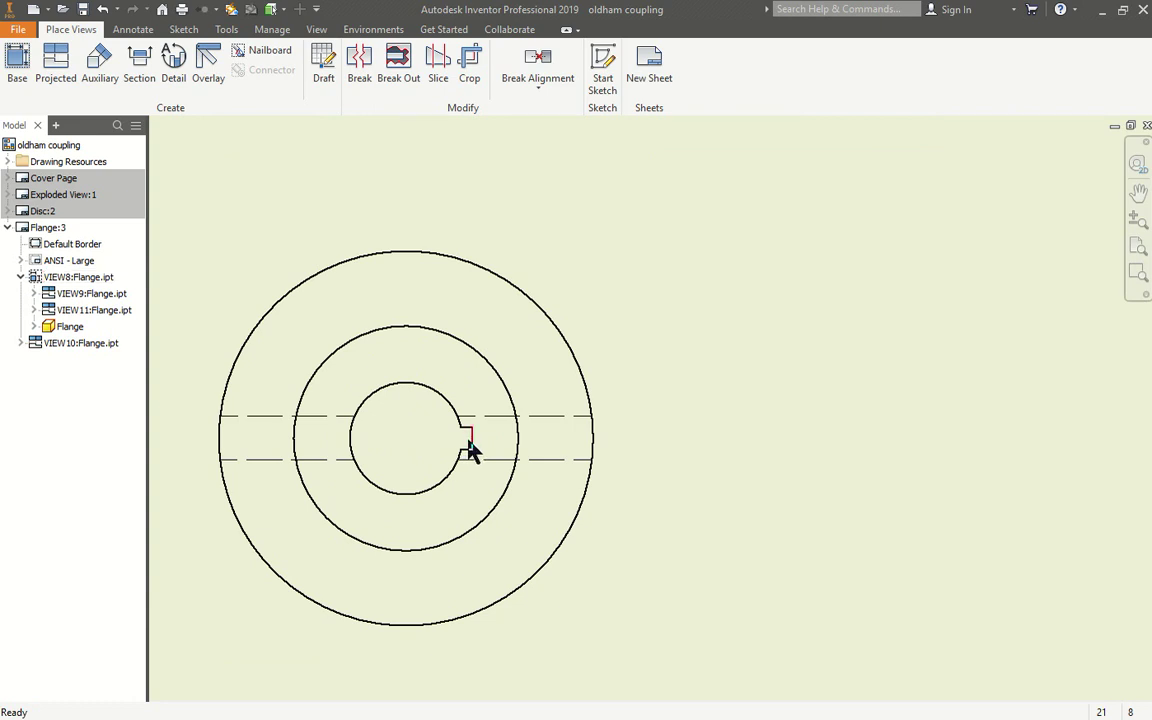
scroll(470, 448, down, 4)
scroll(468, 440, up, 2)
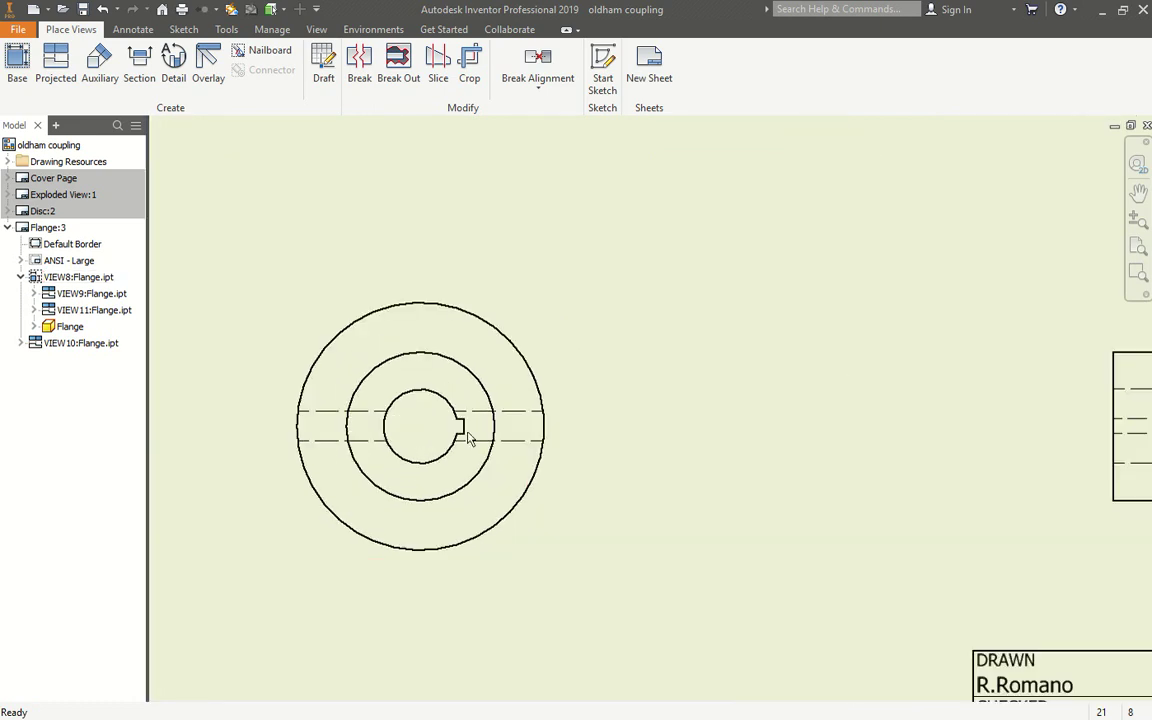
click(172, 77)
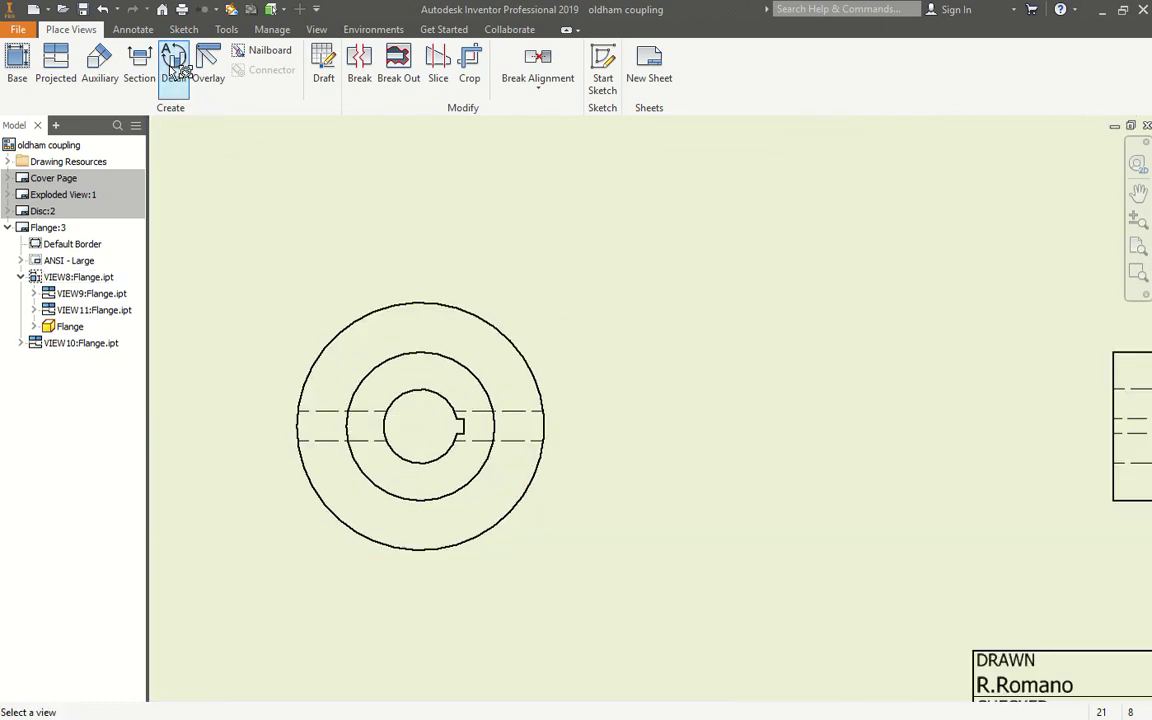
click(458, 436)
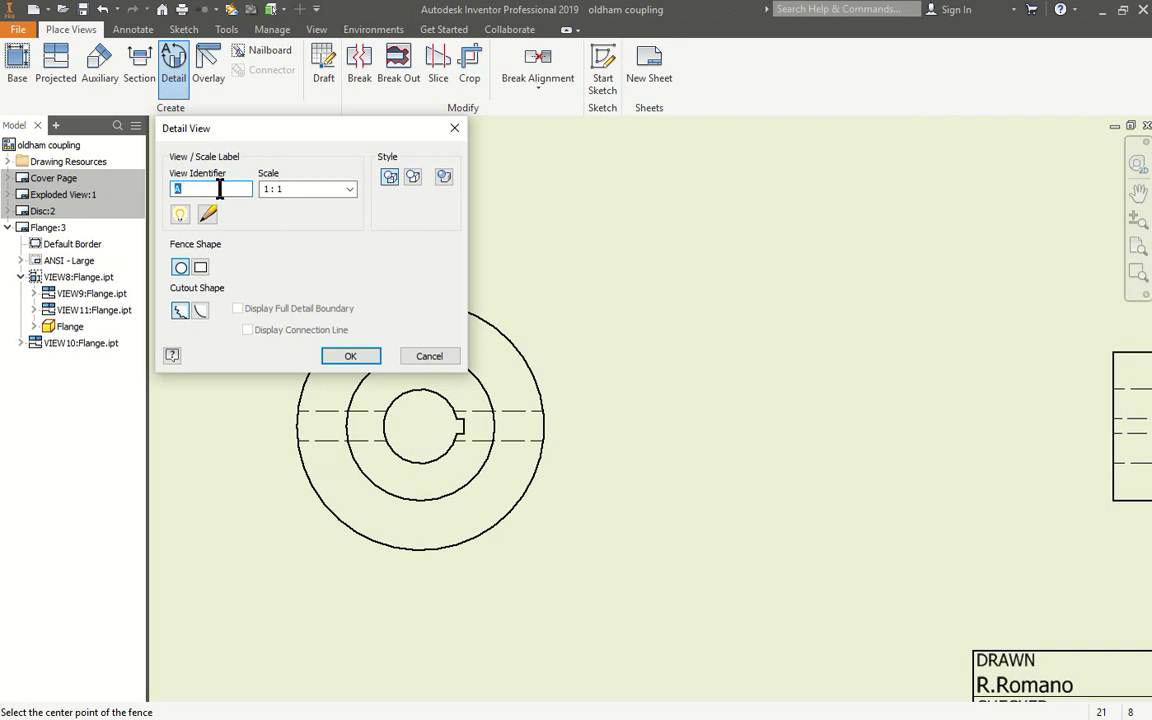
click(441, 424)
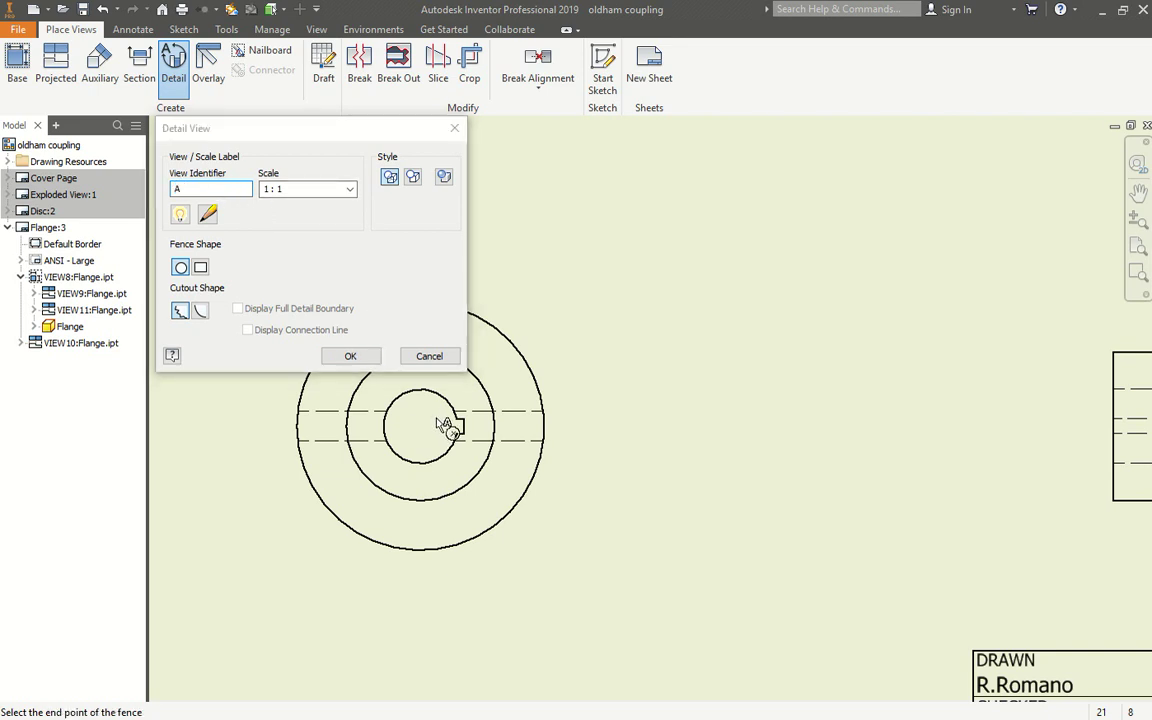
click(486, 445)
- Give Detail A a smooth cutout and place it at 1:1 right of the front view
scroll(643, 303, down, 4)
scroll(652, 270, up, 4)
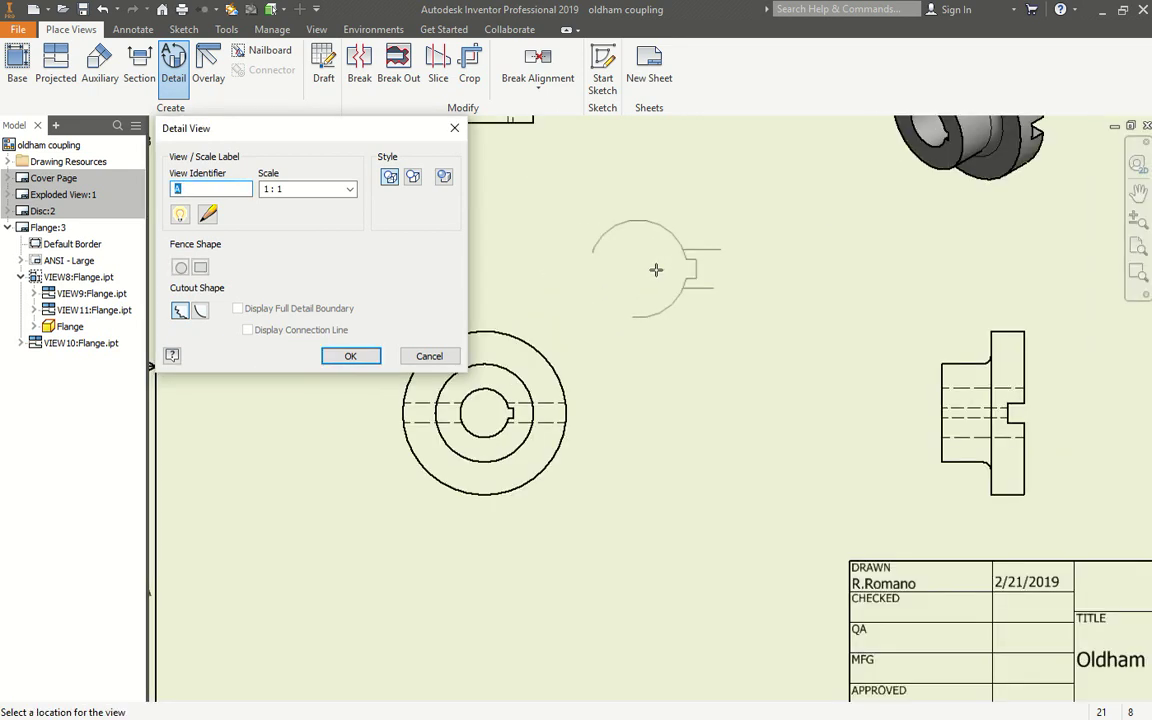
click(200, 313)
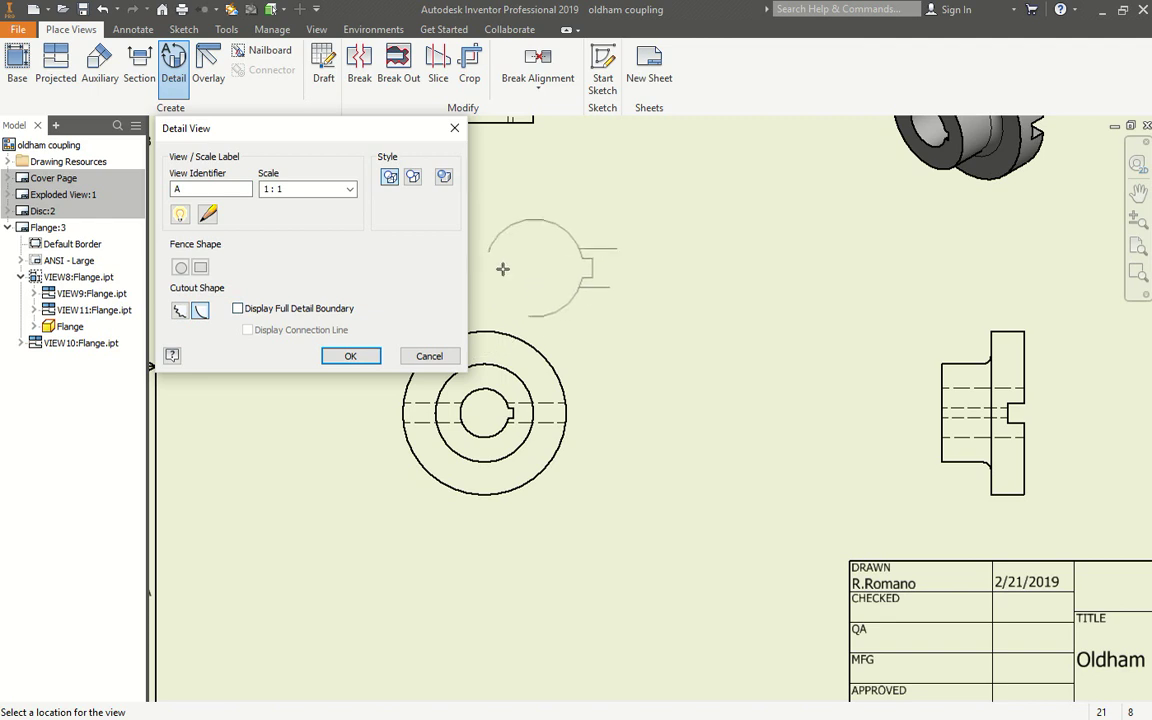
click(181, 313)
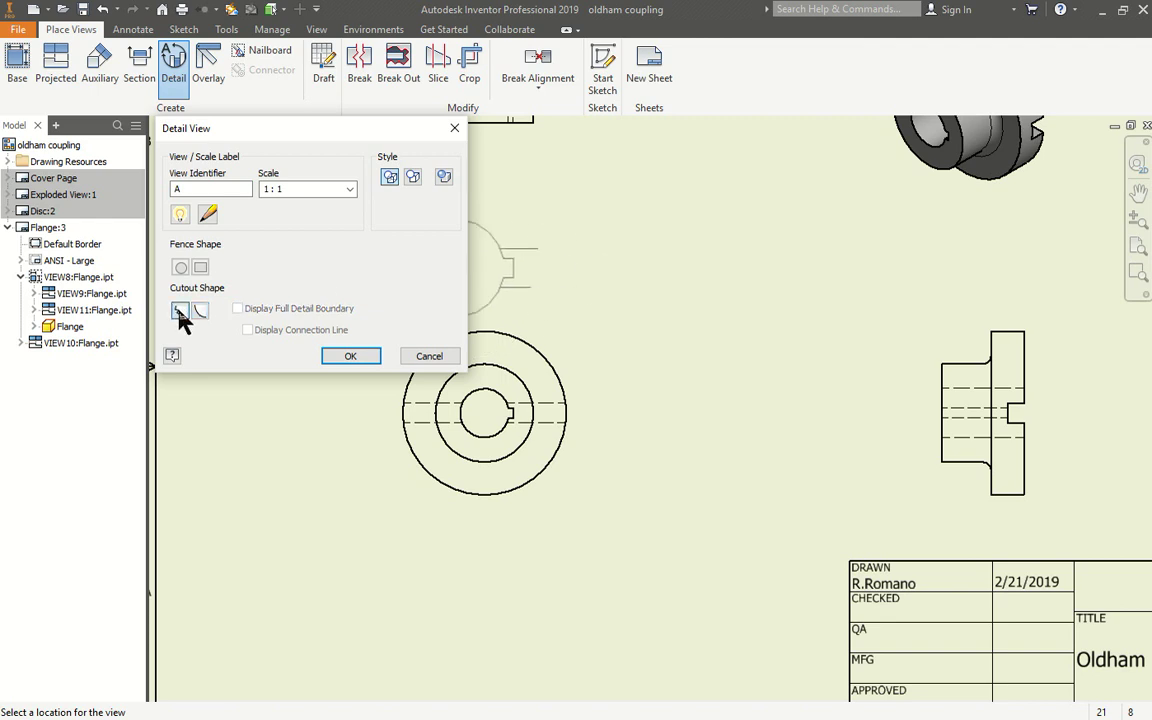
click(200, 311)
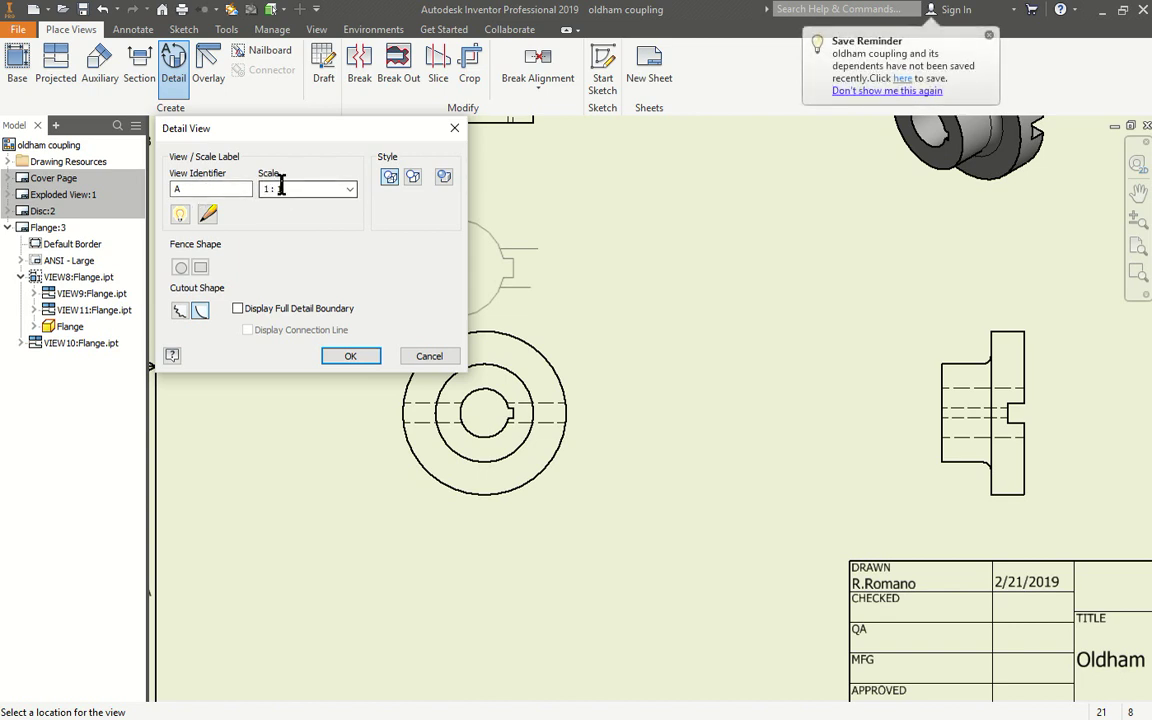
click(650, 320)
scroll(661, 288, up, 3)
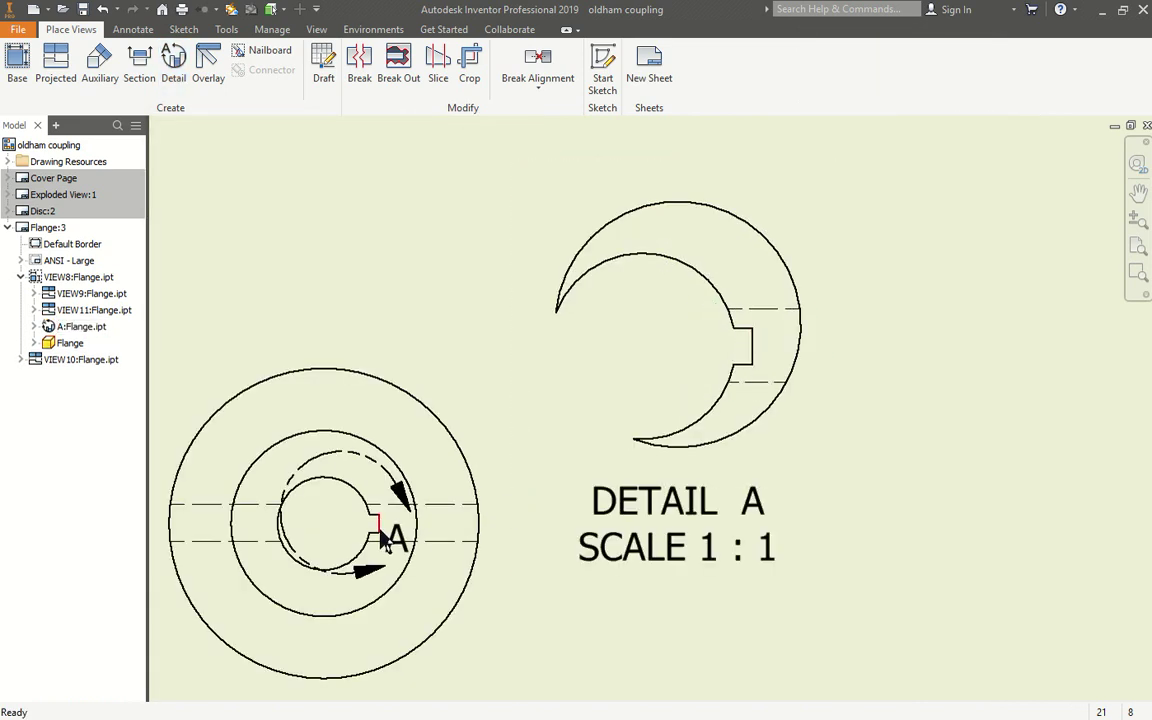
scroll(373, 458, down, 2)
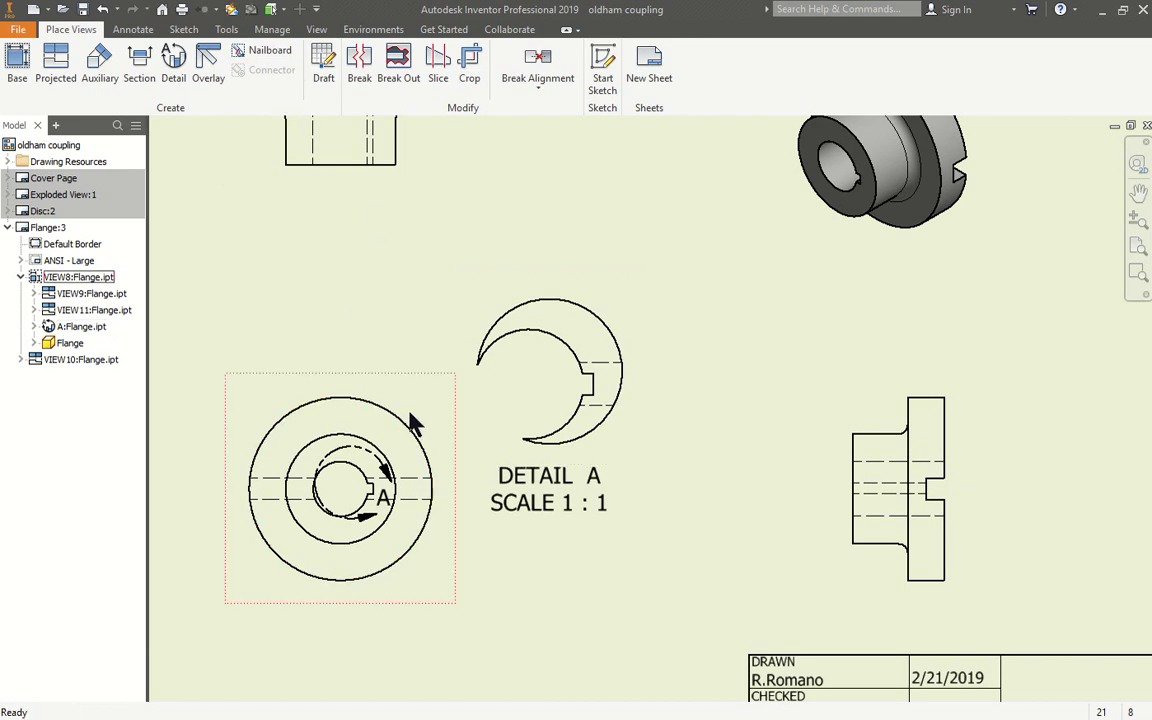
scroll(424, 442, down, 3)
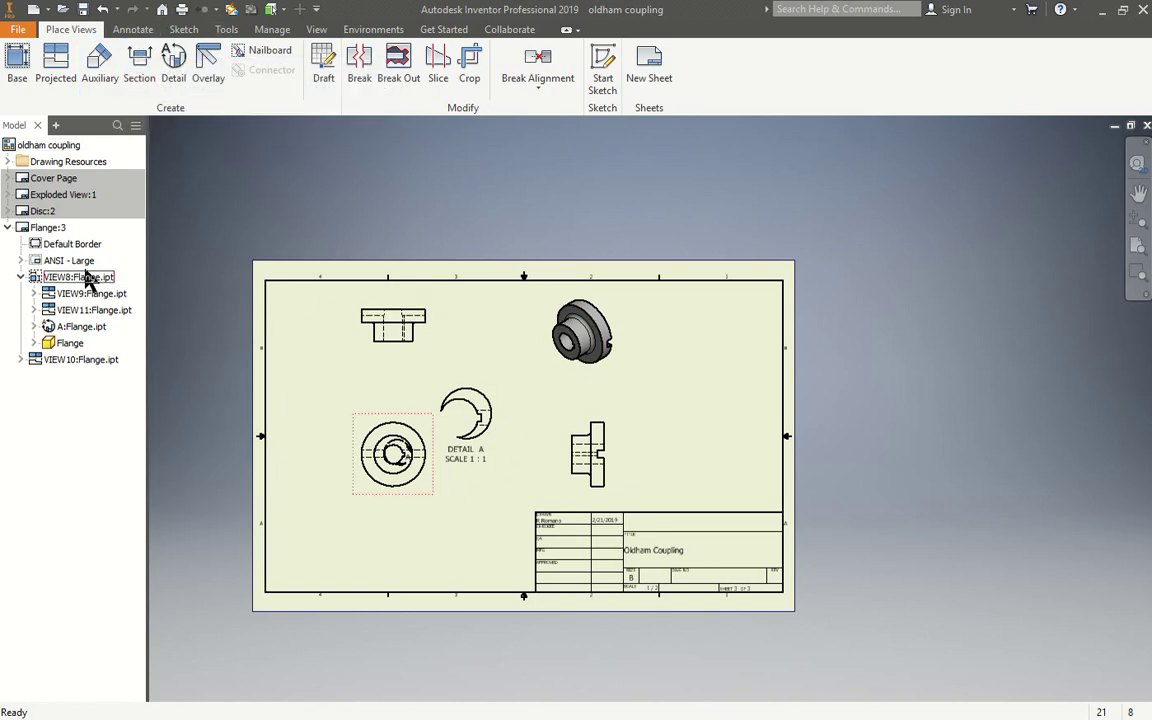
- Cut section B-B with a vertical line through the top view and place it to the right at 1/2
click(145, 67)
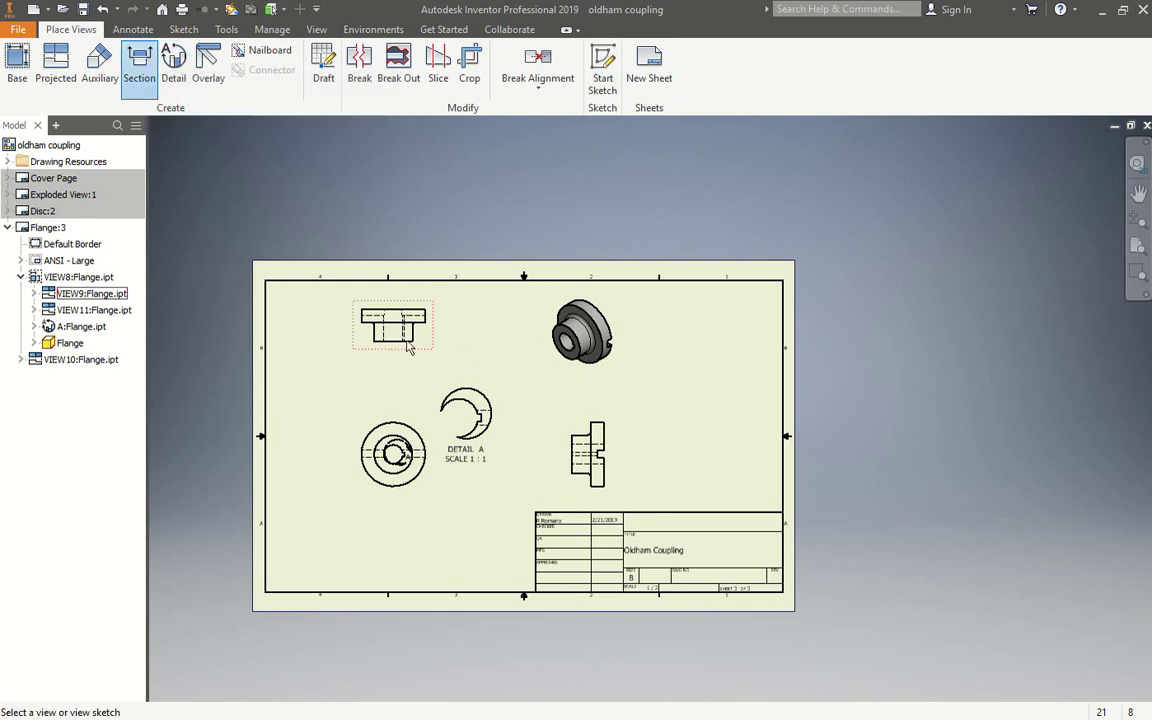
scroll(400, 339, down, 5)
click(380, 278)
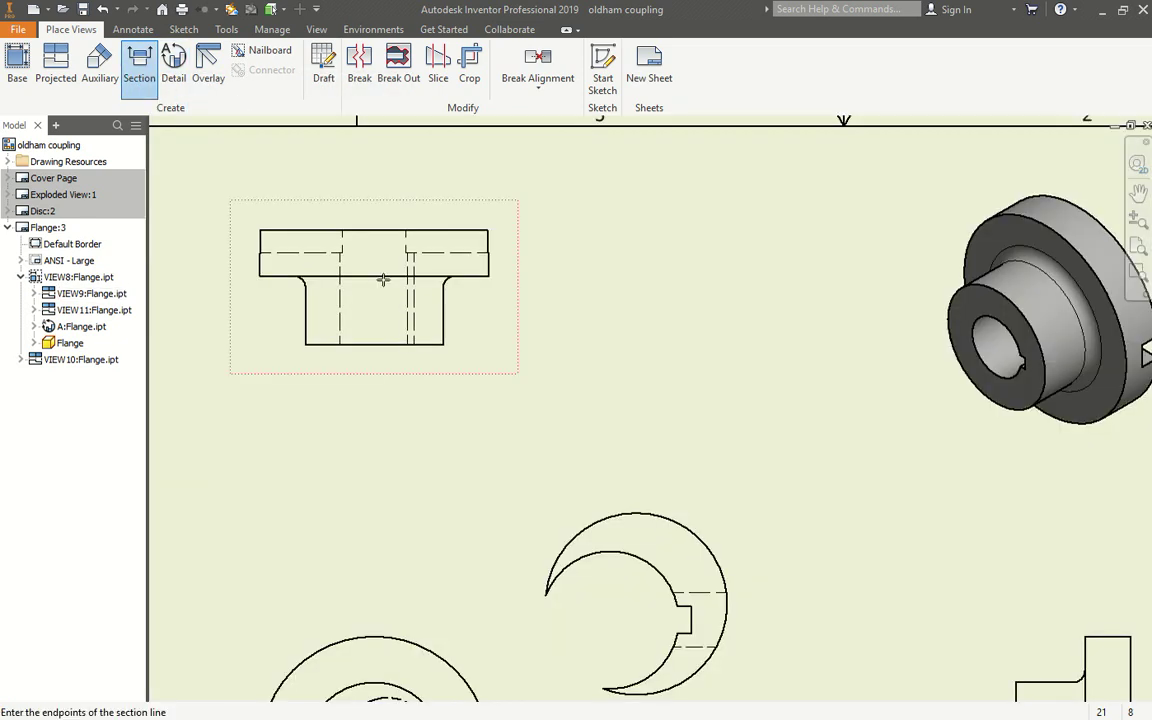
click(374, 172)
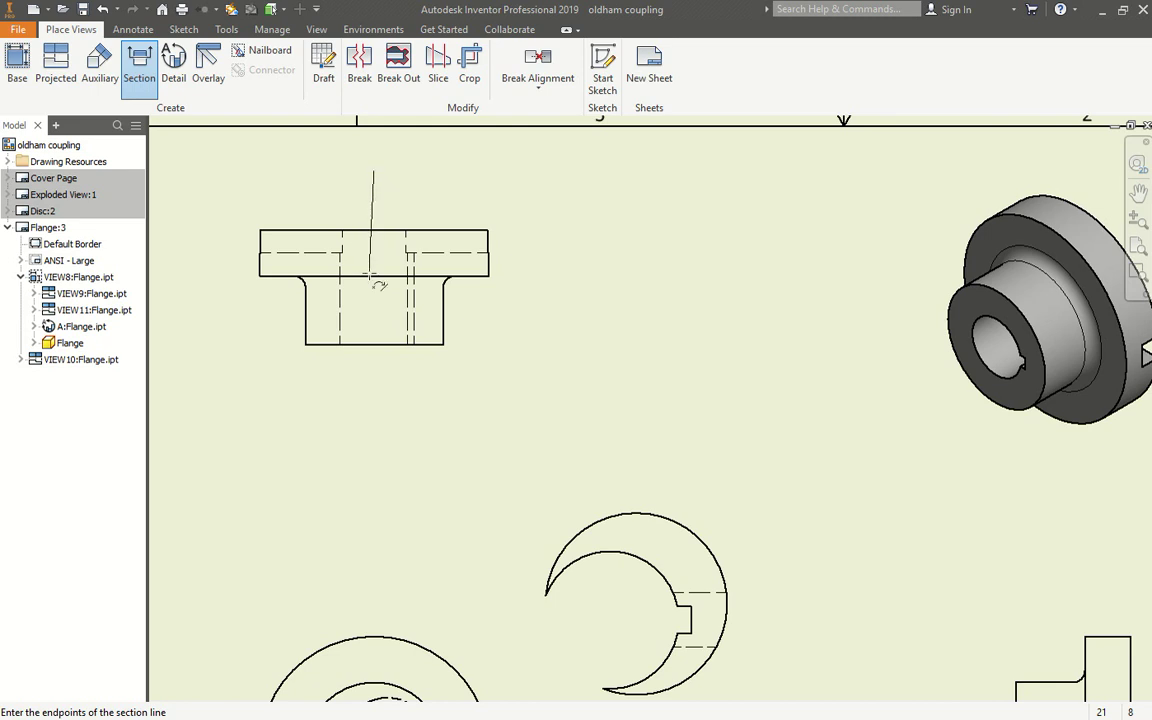
click(371, 404)
right_click(418, 392)
click(485, 391)
mouse_move(746, 355)
middle_down()
mouse_move(919, 344)
mouse_move(686, 370)
middle_up()
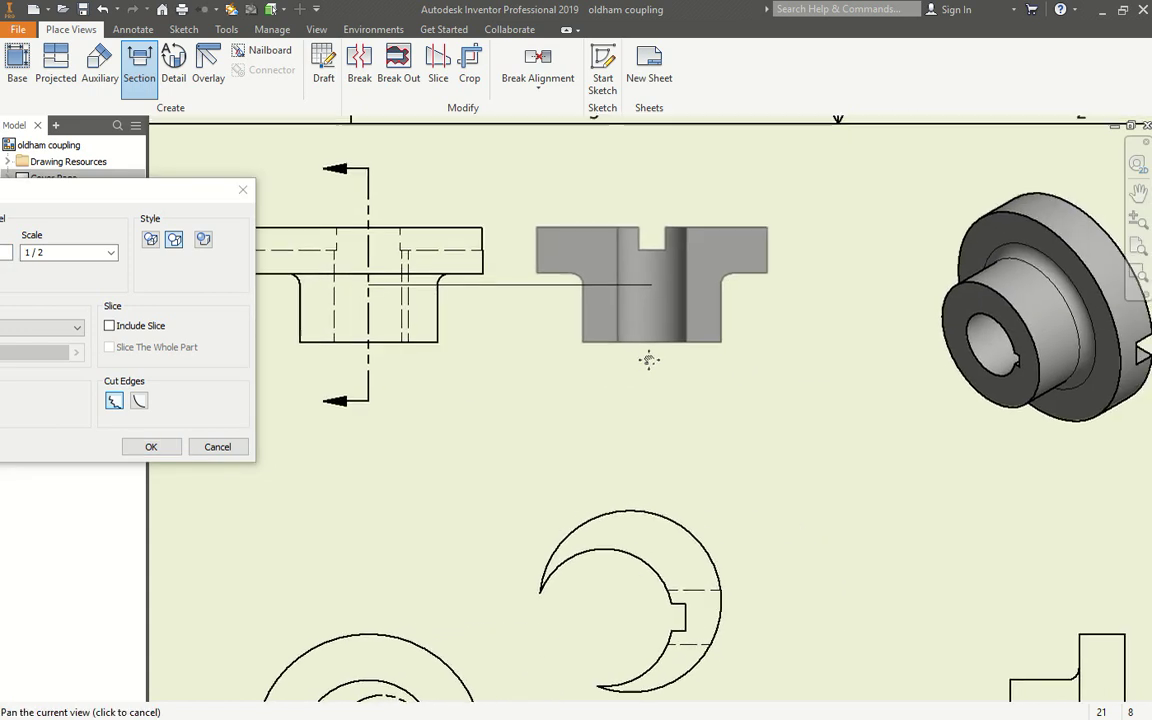
click(699, 350)
scroll(609, 406, down, 2)
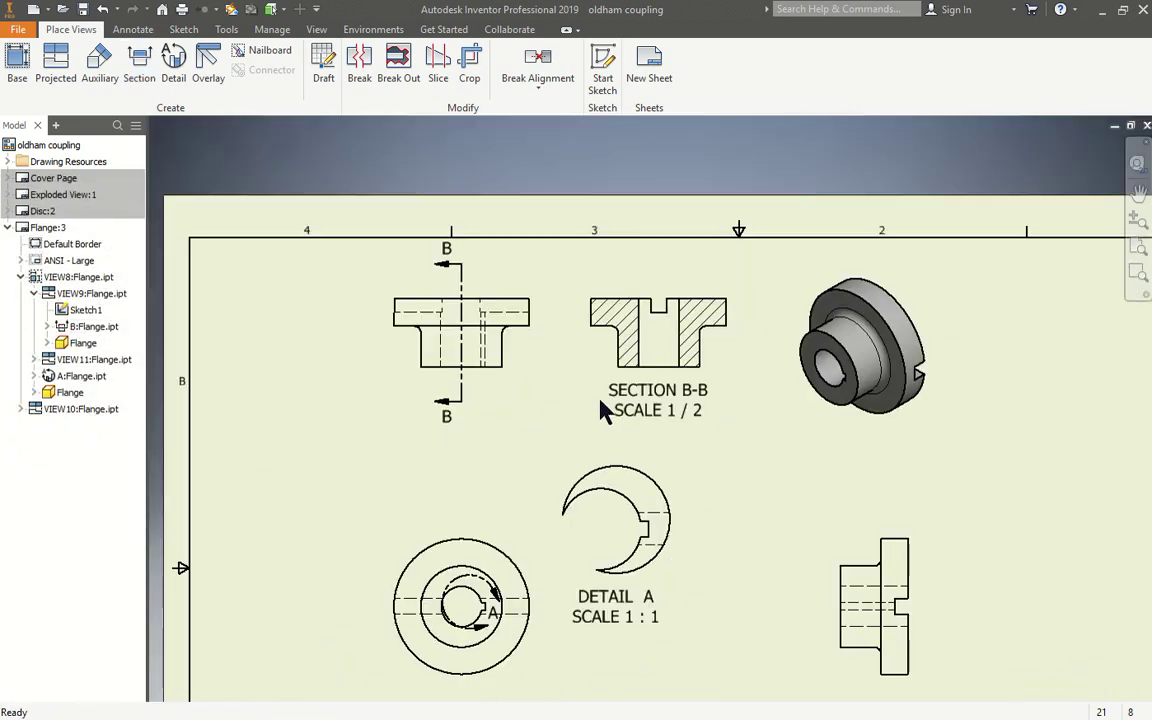